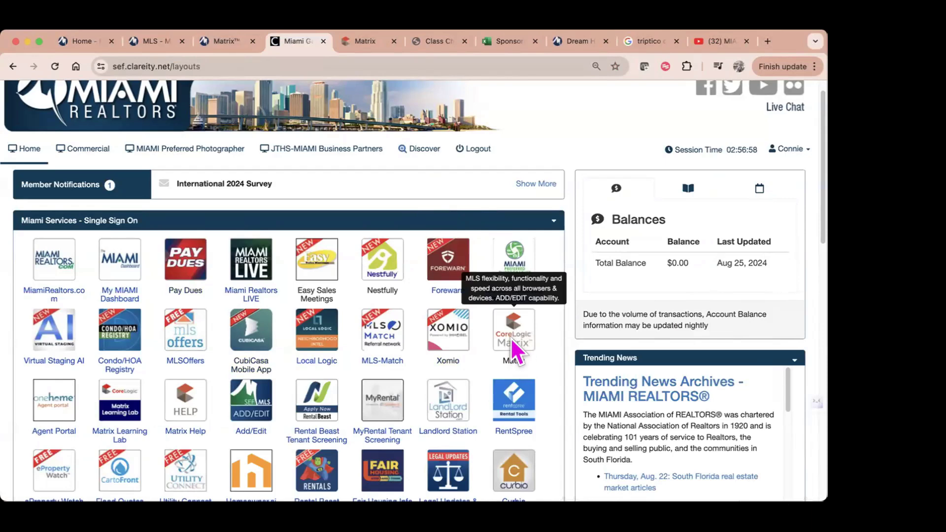
Step: Leave the Clareity services page for the Matrix MLS session that is already open
{"action": "scroll", "coordinate": [510, 338], "scroll_direction": "down", "scroll_amount": 1}
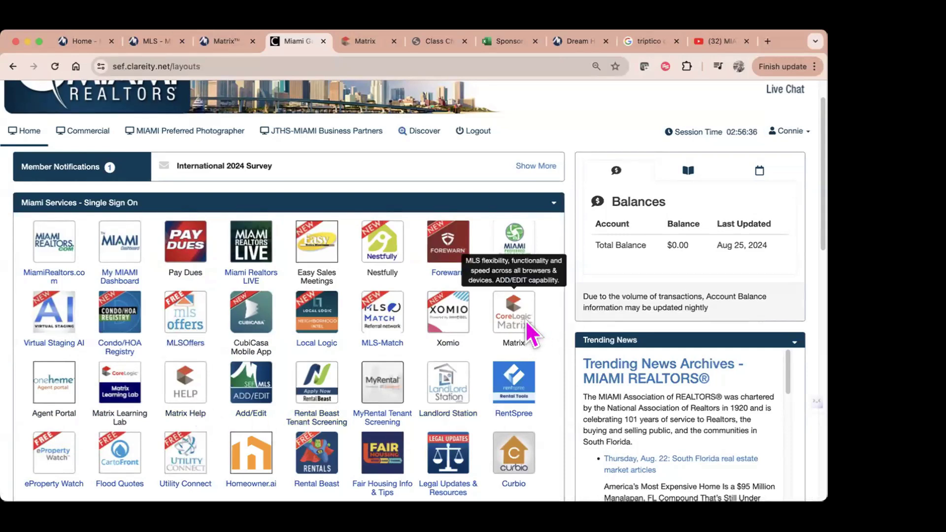
{"action": "left_click", "coordinate": [366, 42]}
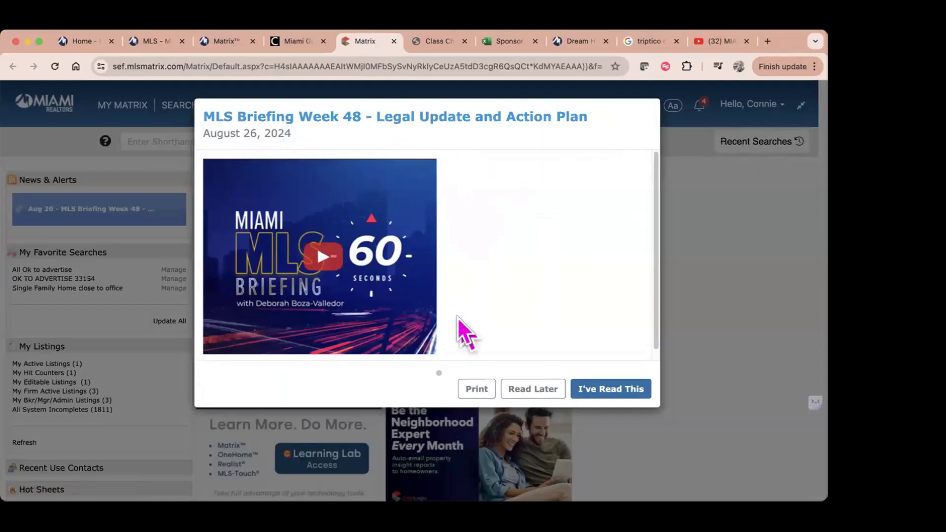
Step: Mark the Week 48 briefing Read Later and turn off Classic Mode for the new Dashboard
{"action": "left_click", "coordinate": [535, 391]}
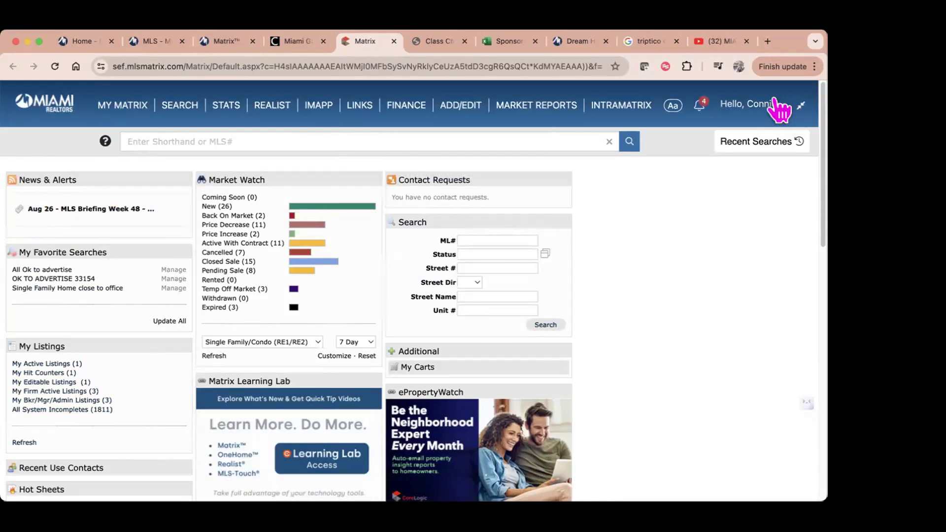
{"action": "left_click", "coordinate": [744, 104]}
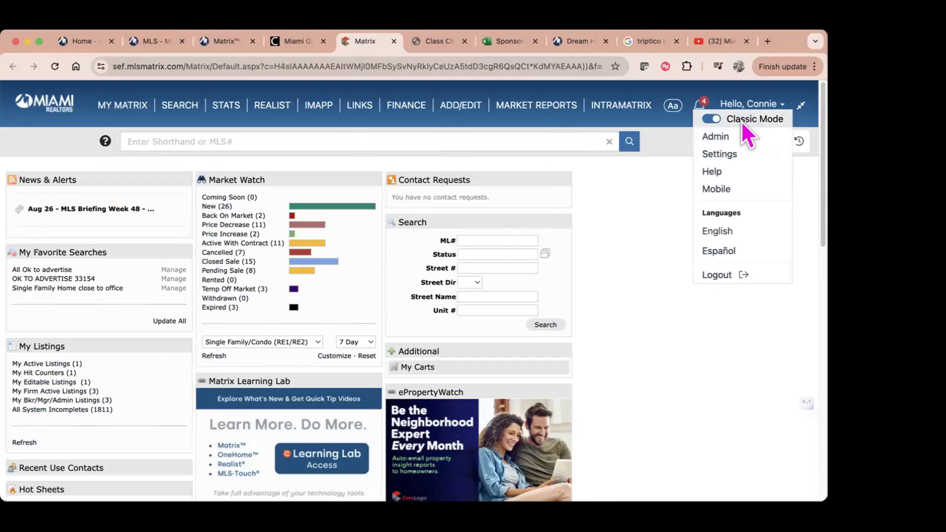
{"action": "left_click", "coordinate": [712, 120]}
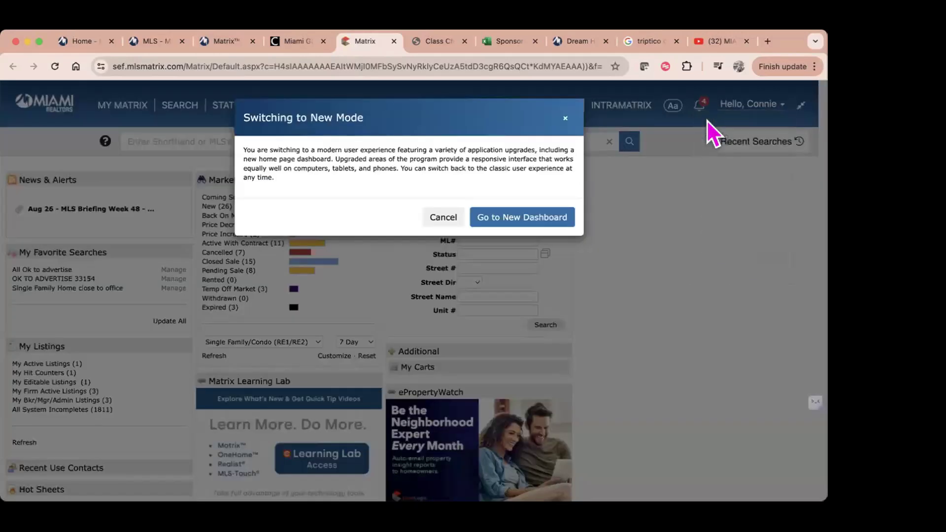
{"action": "left_click", "coordinate": [524, 219]}
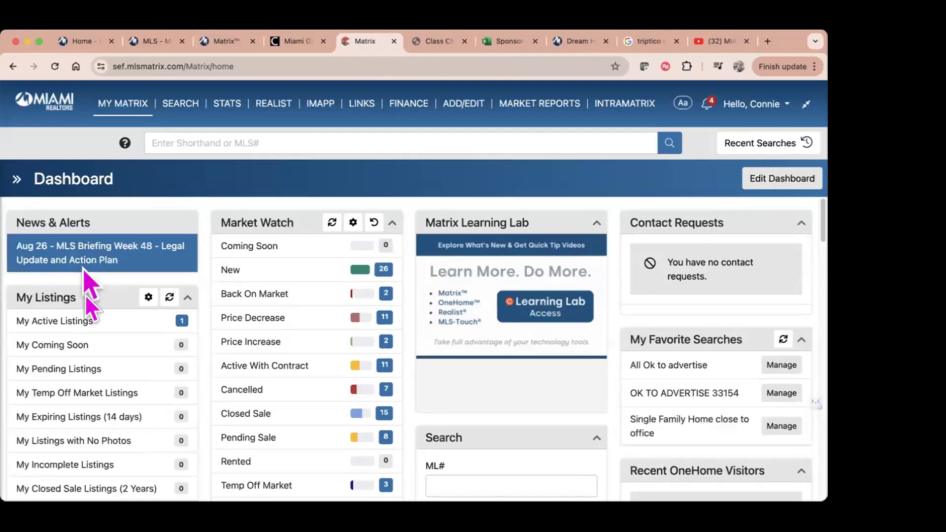
{"action": "scroll", "coordinate": [118, 345], "scroll_direction": "down", "scroll_amount": 2}
{"action": "scroll", "coordinate": [122, 365], "scroll_direction": "down", "scroll_amount": 5}
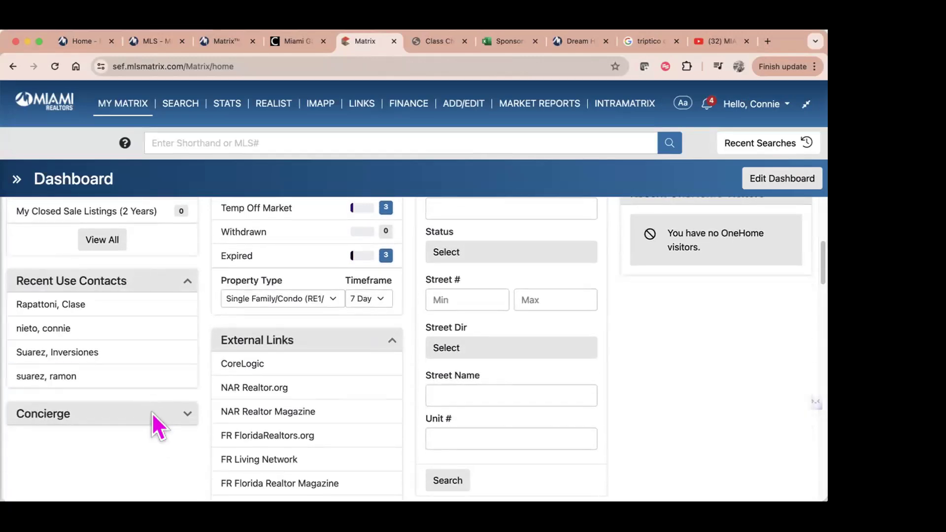
{"action": "scroll", "coordinate": [393, 419], "scroll_direction": "up", "scroll_amount": 3}
{"action": "scroll", "coordinate": [390, 404], "scroll_direction": "down", "scroll_amount": 3}
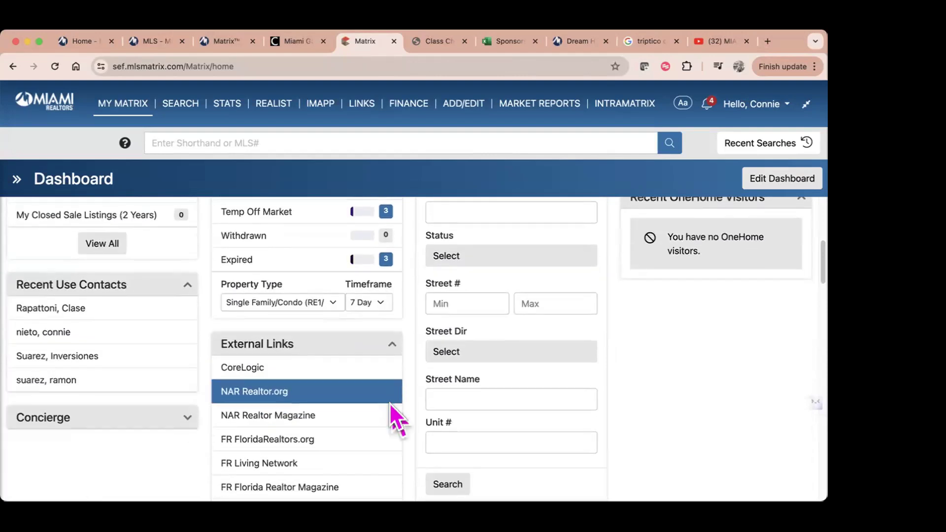
{"action": "scroll", "coordinate": [389, 402], "scroll_direction": "down", "scroll_amount": 3}
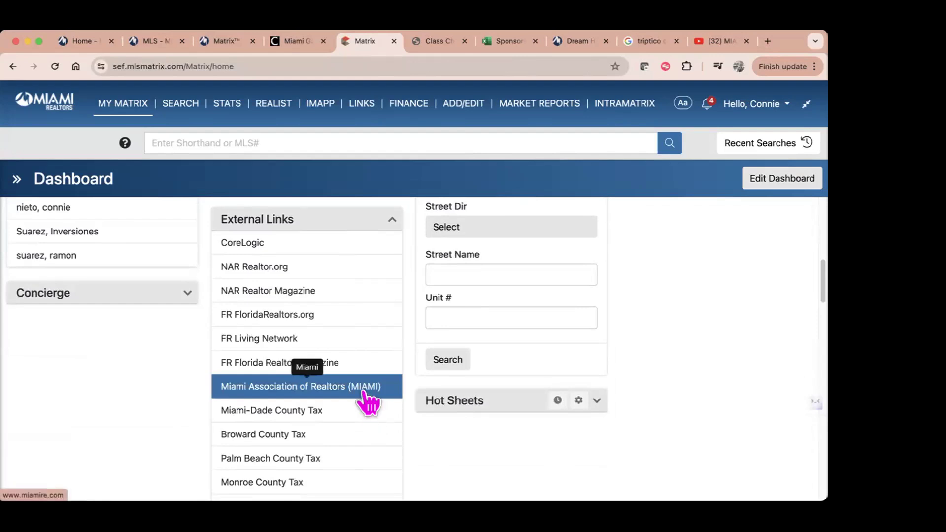
{"action": "scroll", "coordinate": [368, 399], "scroll_direction": "down", "scroll_amount": 2}
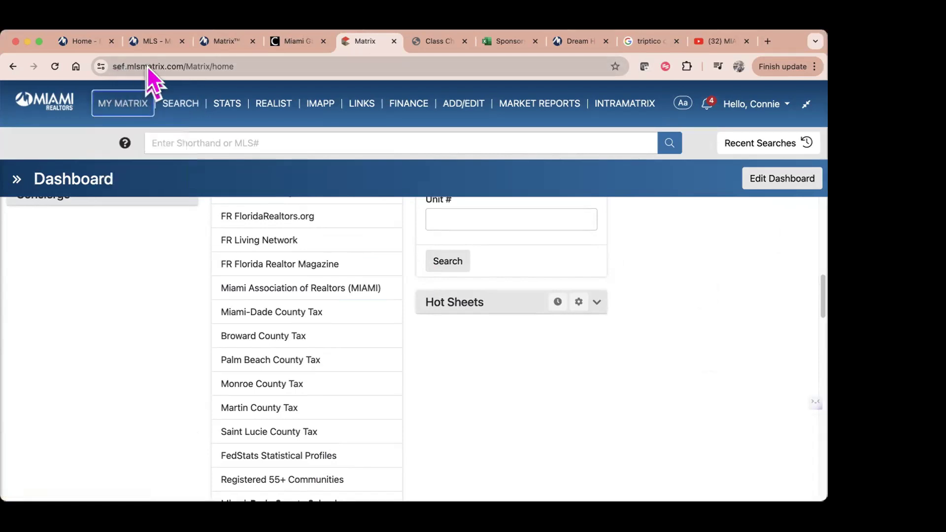
{"action": "scroll", "coordinate": [575, 404], "scroll_direction": "down", "scroll_amount": 2}
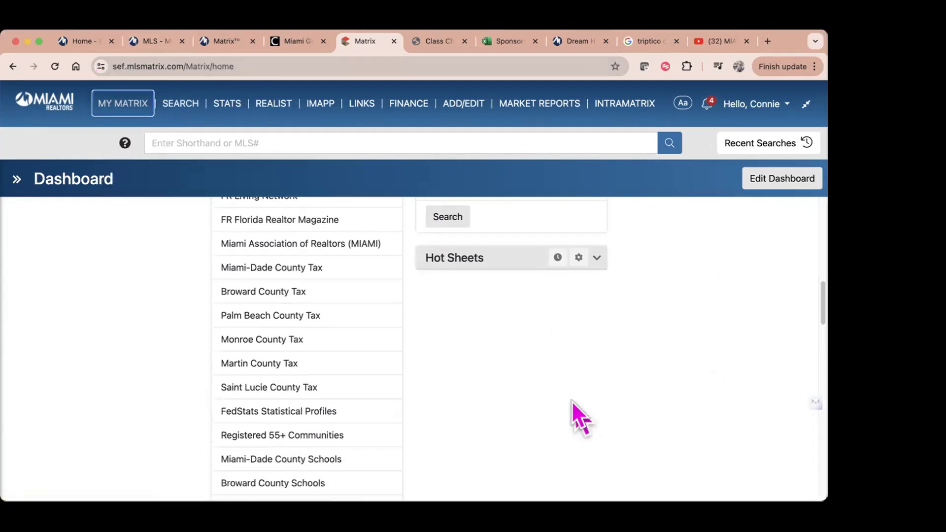
{"action": "scroll", "coordinate": [572, 401], "scroll_direction": "down", "scroll_amount": 4}
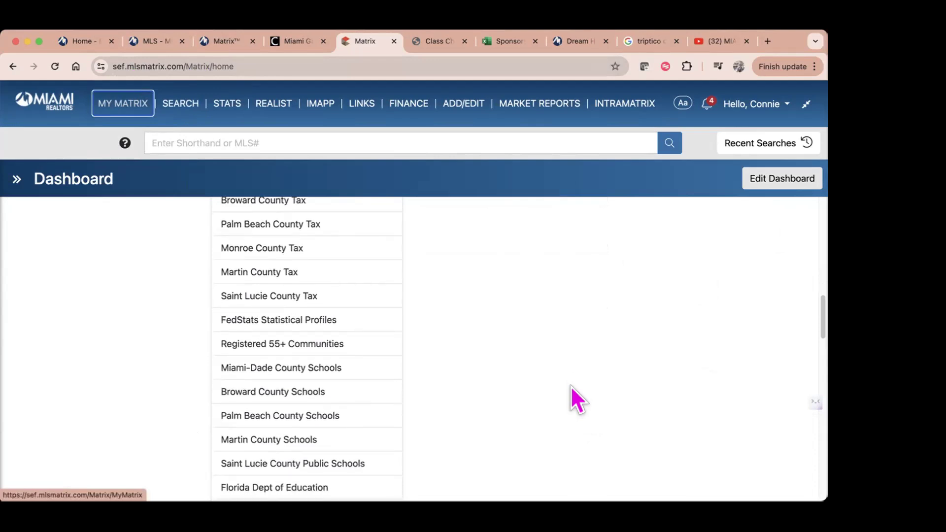
{"action": "scroll", "coordinate": [500, 389], "scroll_direction": "down", "scroll_amount": 4}
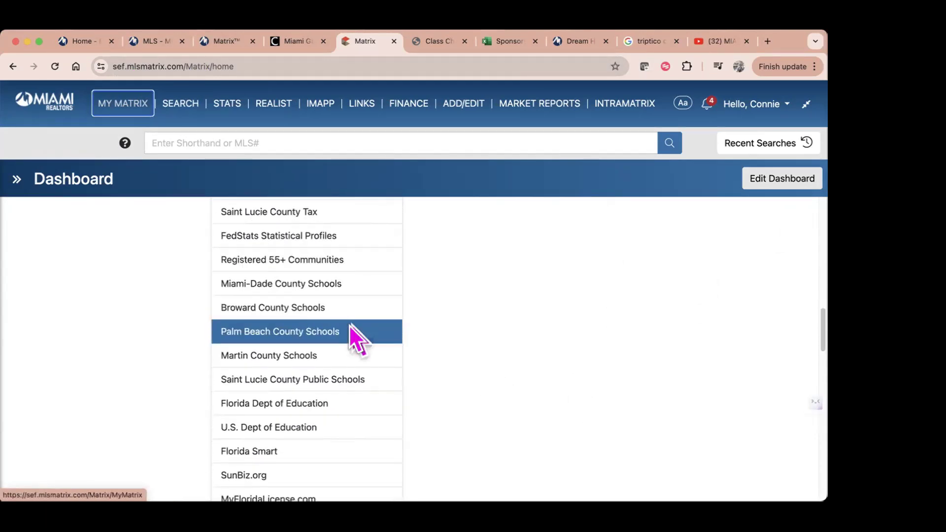
{"action": "scroll", "coordinate": [461, 376], "scroll_direction": "down", "scroll_amount": 3}
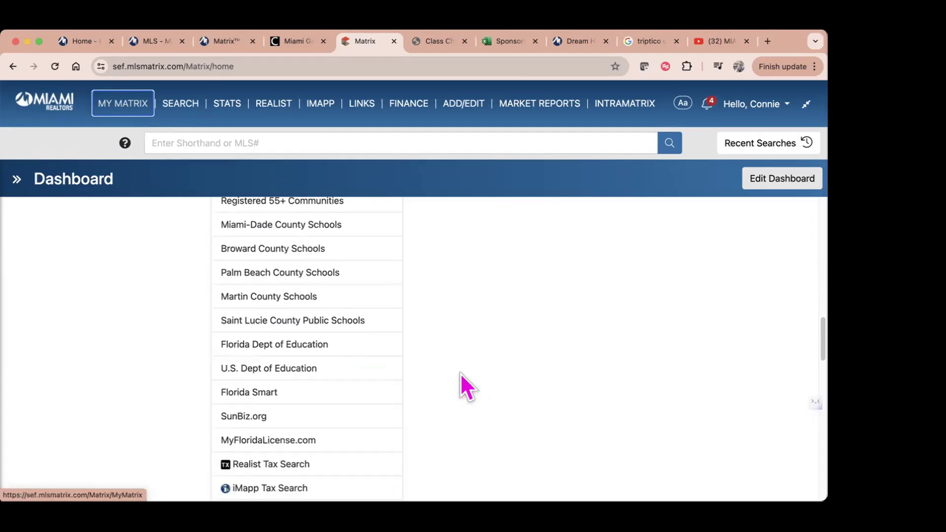
{"action": "scroll", "coordinate": [493, 375], "scroll_direction": "down", "scroll_amount": 3}
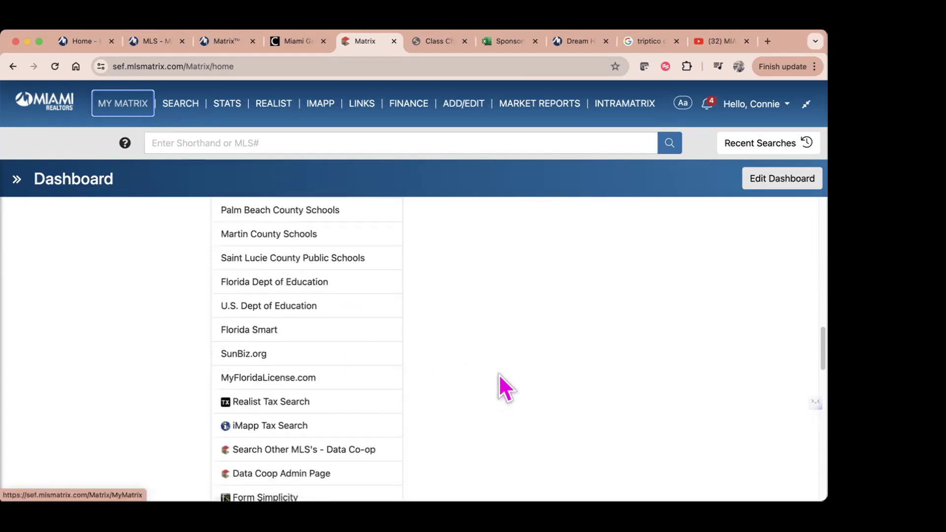
{"action": "scroll", "coordinate": [499, 374], "scroll_direction": "down", "scroll_amount": 3}
{"action": "scroll", "coordinate": [402, 350], "scroll_direction": "down", "scroll_amount": 10}
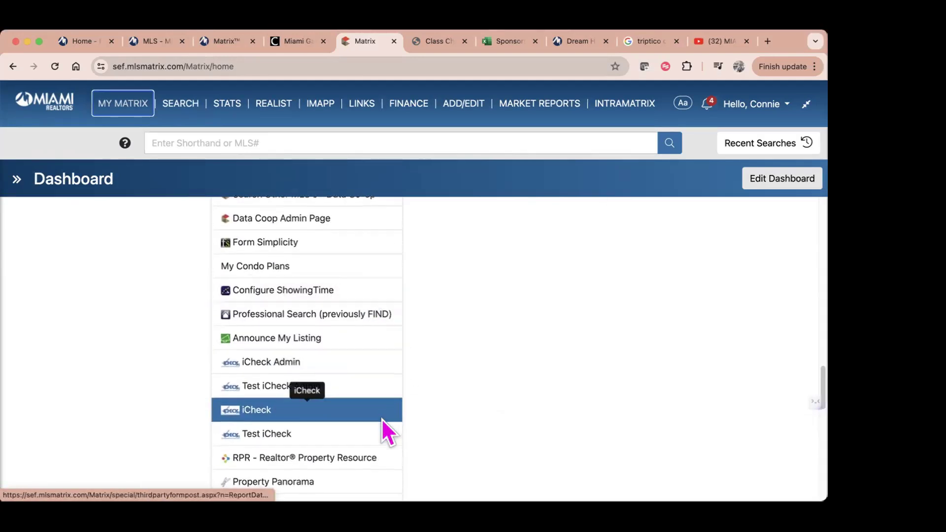
{"action": "scroll", "coordinate": [382, 434], "scroll_direction": "down", "scroll_amount": 5}
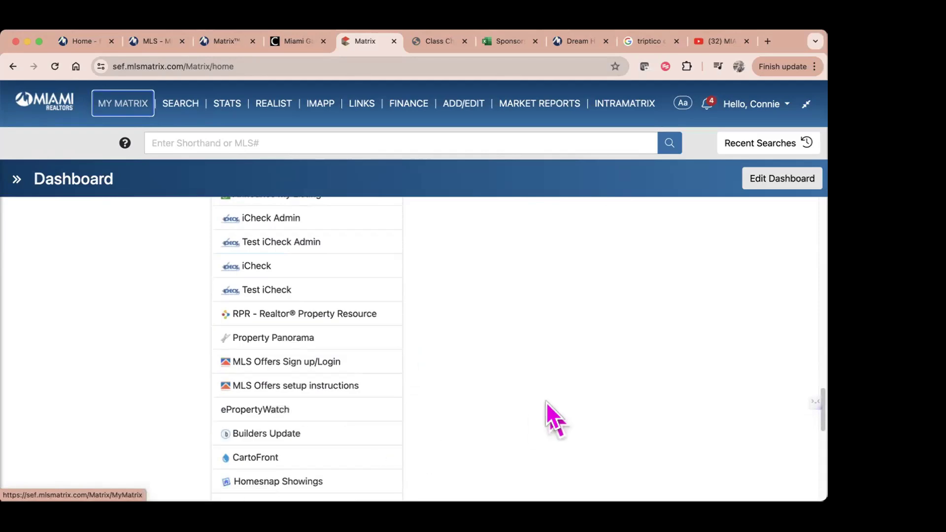
{"action": "scroll", "coordinate": [553, 383], "scroll_direction": "up", "scroll_amount": 10}
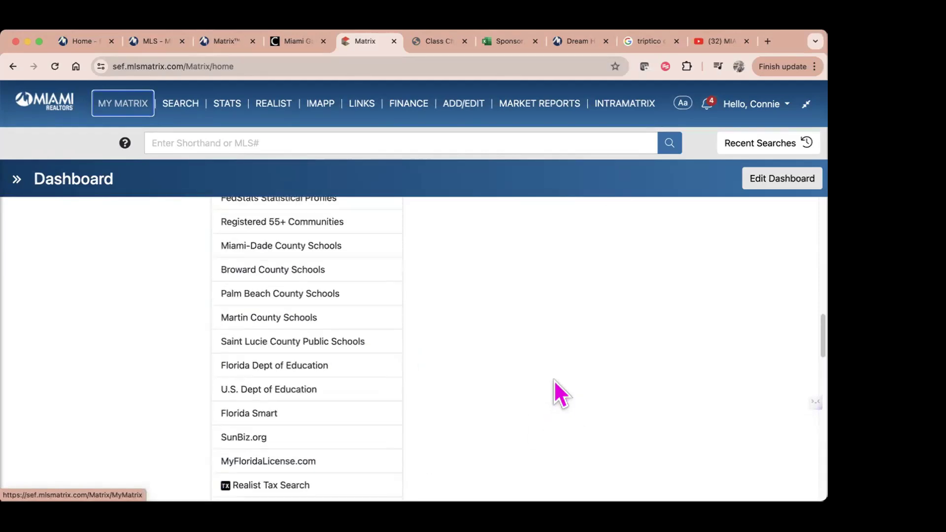
{"action": "scroll", "coordinate": [554, 380], "scroll_direction": "up", "scroll_amount": 10}
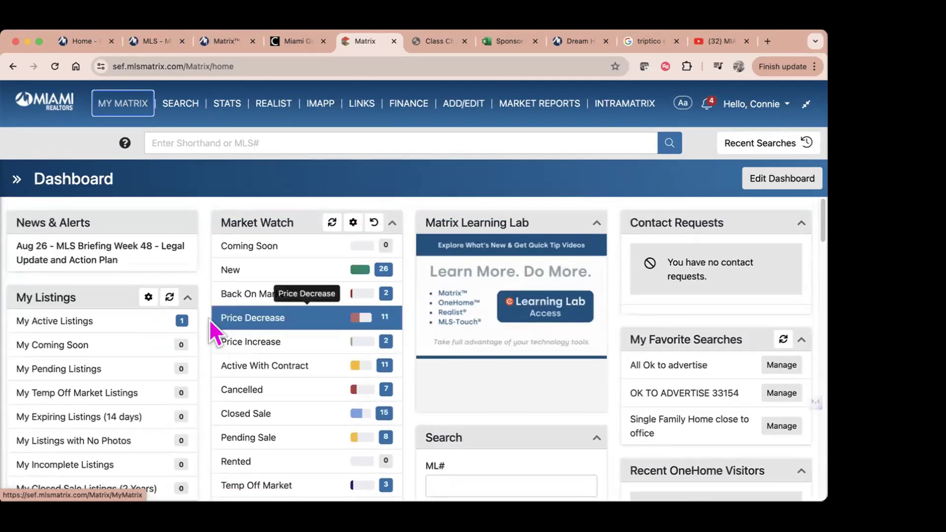
{"action": "left_click", "coordinate": [168, 299]}
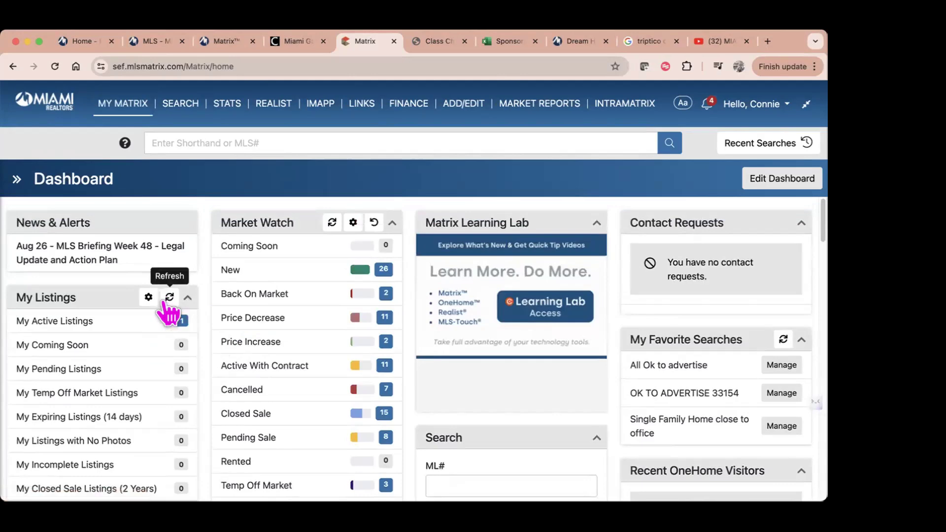
{"action": "left_click", "coordinate": [167, 298]}
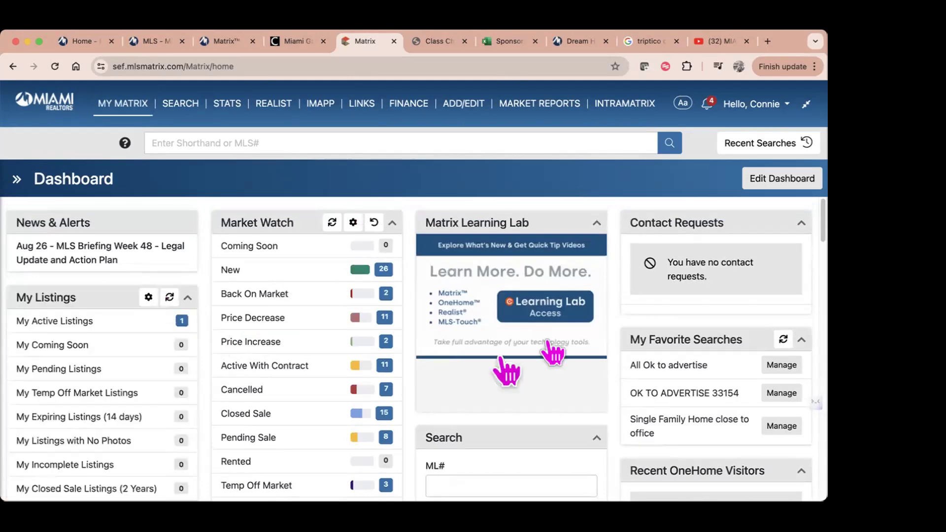
{"action": "scroll", "coordinate": [551, 402], "scroll_direction": "down", "scroll_amount": 3}
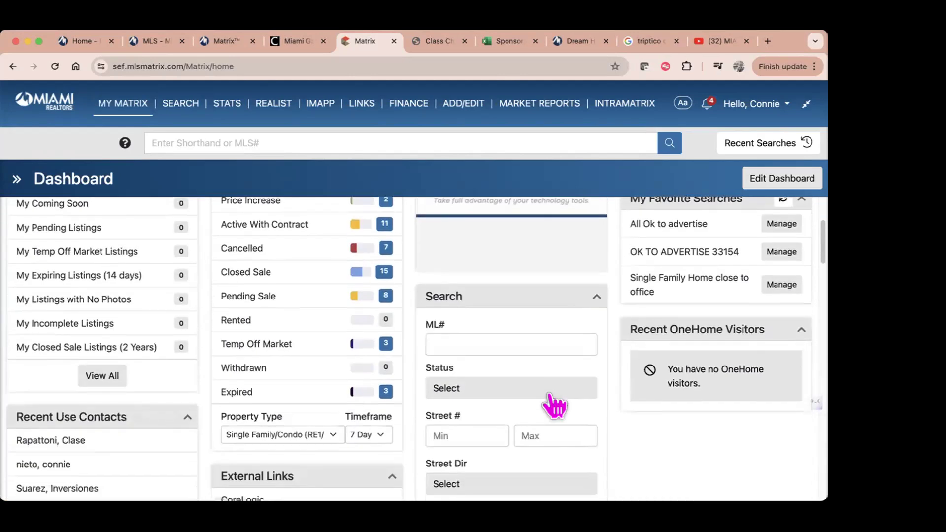
{"action": "left_click", "coordinate": [509, 340]}
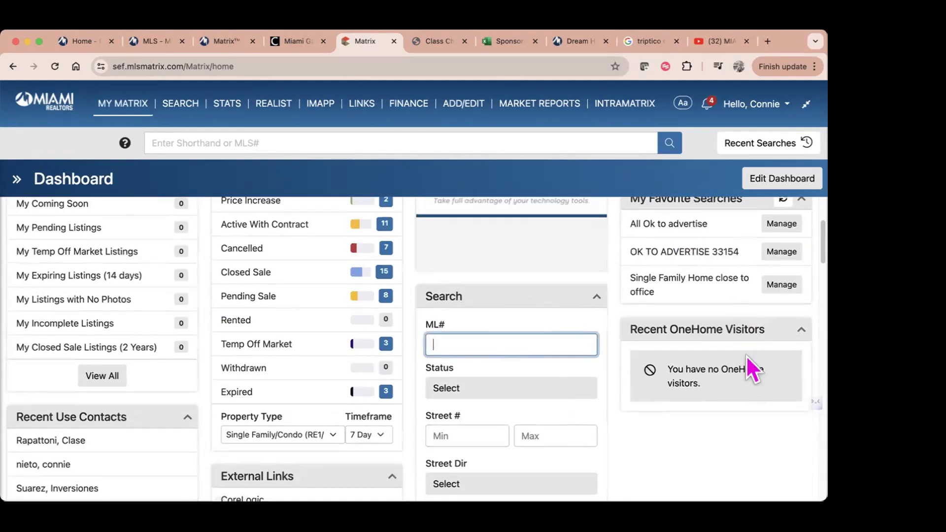
{"action": "scroll", "coordinate": [698, 351], "scroll_direction": "up", "scroll_amount": 3}
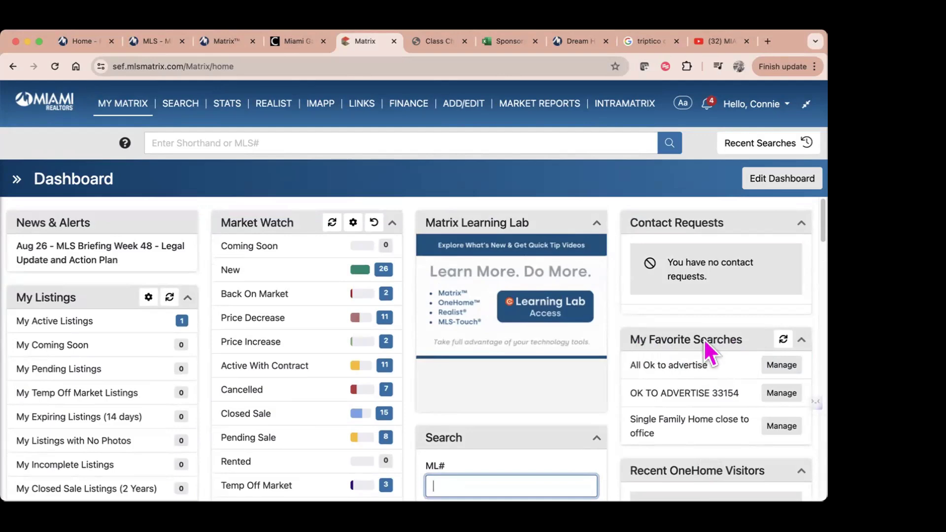
{"action": "left_click", "coordinate": [16, 179]}
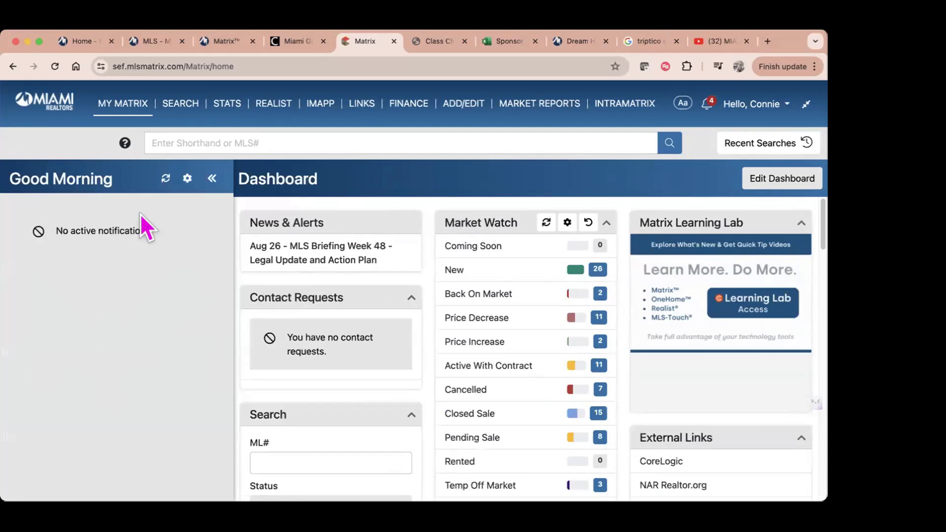
{"action": "left_click", "coordinate": [213, 179]}
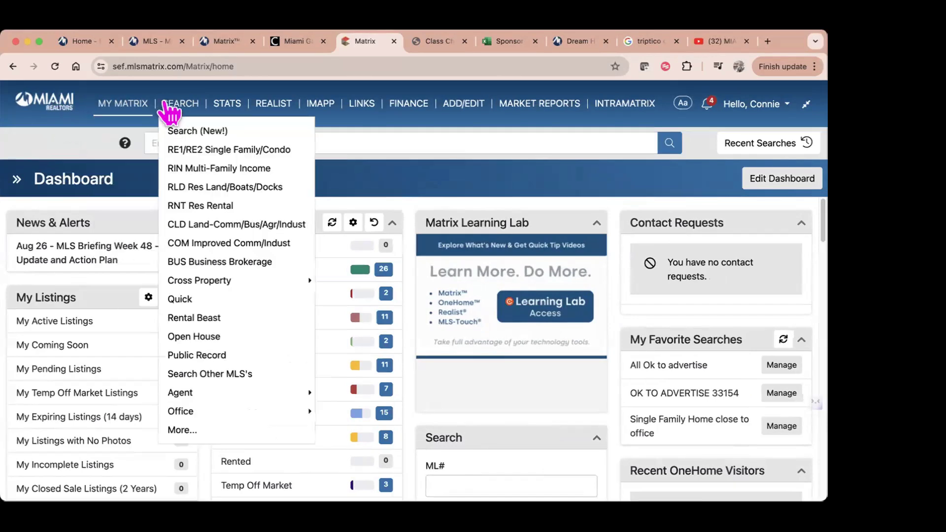
Step: Show the System Links page listing association, magazine and county tax websites
{"action": "mouse_move", "coordinate": [122, 104]}
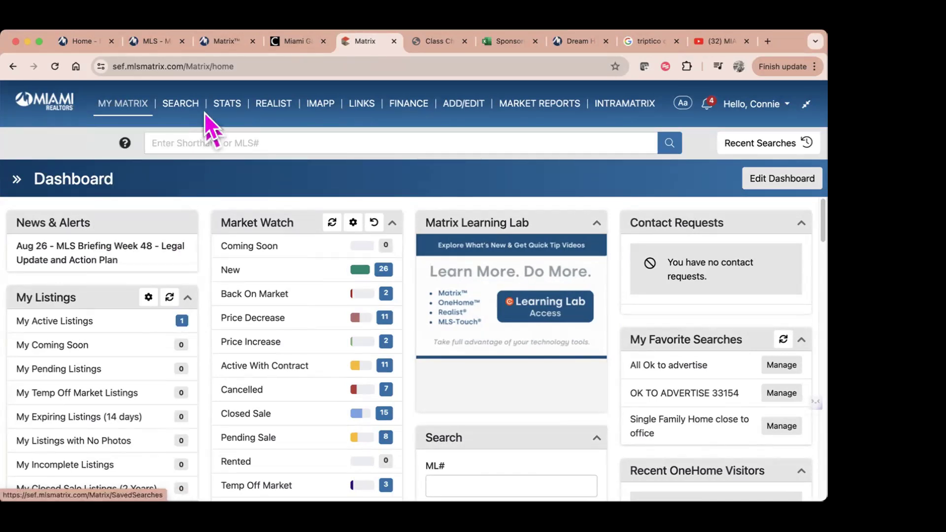
{"action": "mouse_move", "coordinate": [188, 108]}
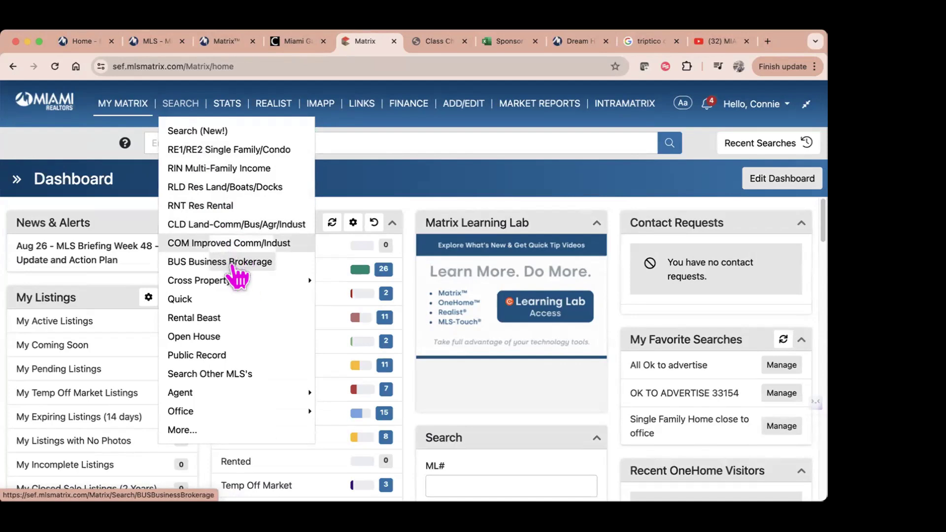
{"action": "mouse_move", "coordinate": [234, 285]}
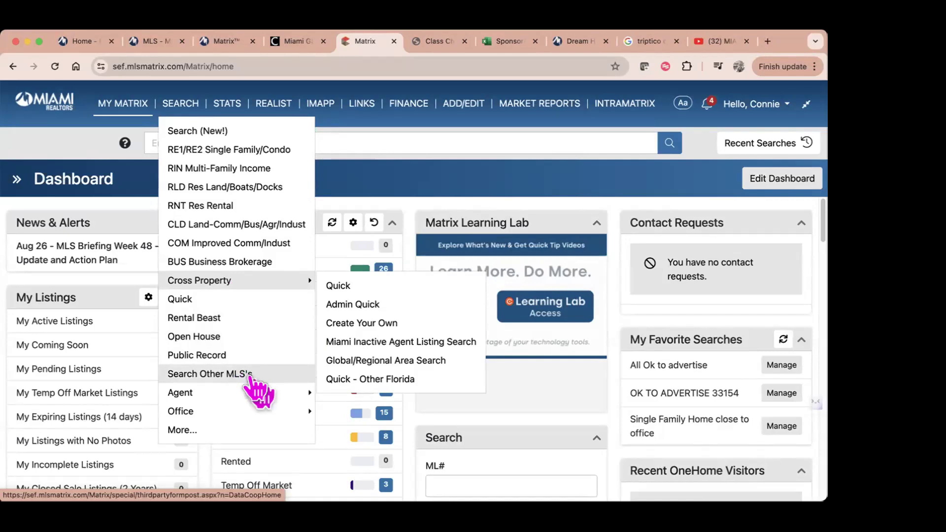
{"action": "mouse_move", "coordinate": [253, 413]}
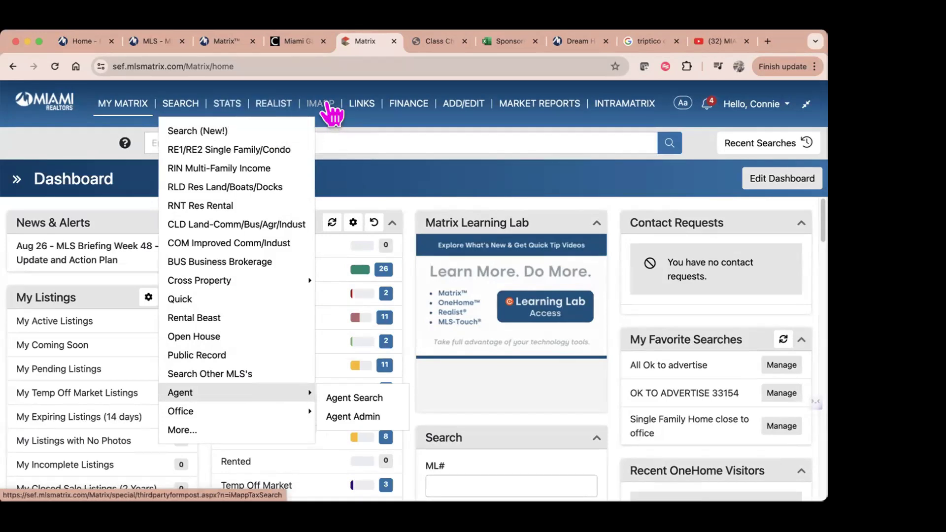
{"action": "left_click", "coordinate": [366, 107]}
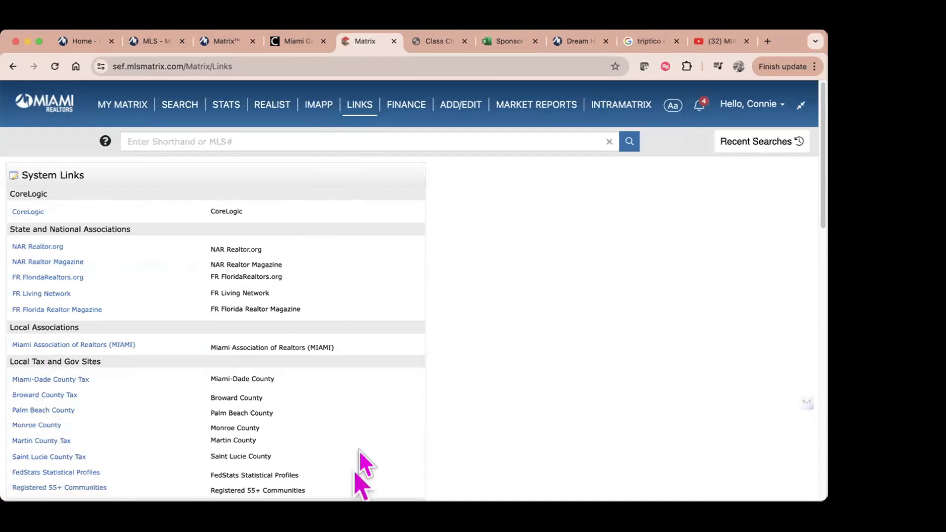
Step: Go from FINANCE to the ADD/EDIT Input page for listings, agent roster and offices
{"action": "left_click", "coordinate": [418, 106]}
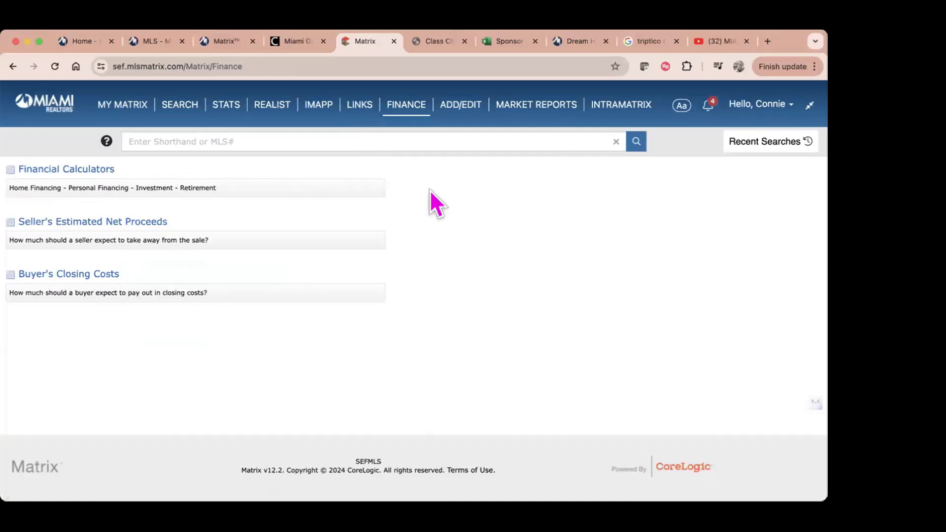
{"action": "mouse_move", "coordinate": [419, 117]}
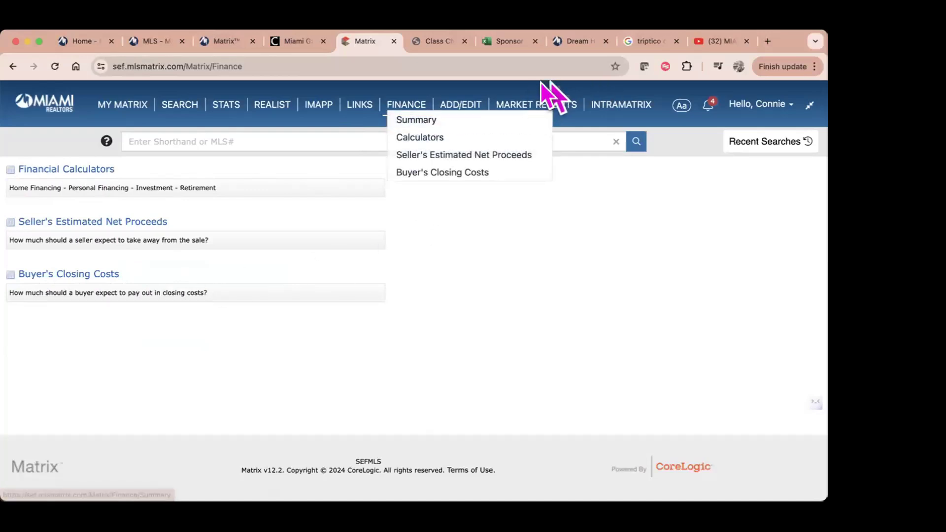
{"action": "left_click", "coordinate": [471, 104]}
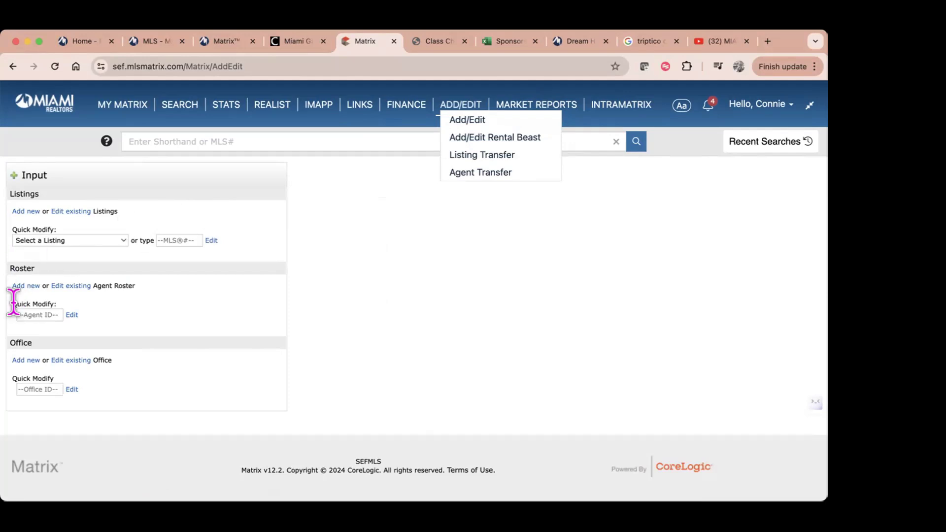
Step: Enter the agent ID in Roster Quick Modify, fix its typo, and open the agent's record
{"action": "left_click", "coordinate": [22, 314]}
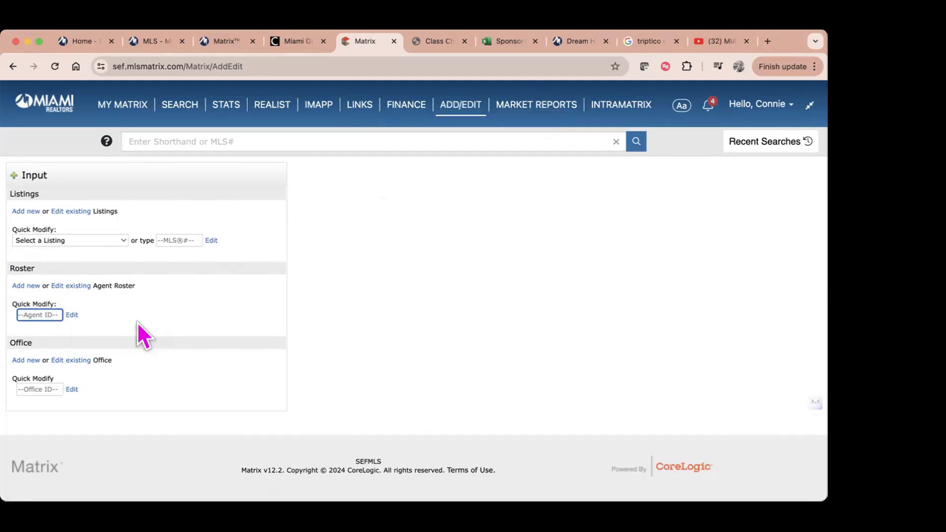
{"action": "type", "text": "c"}
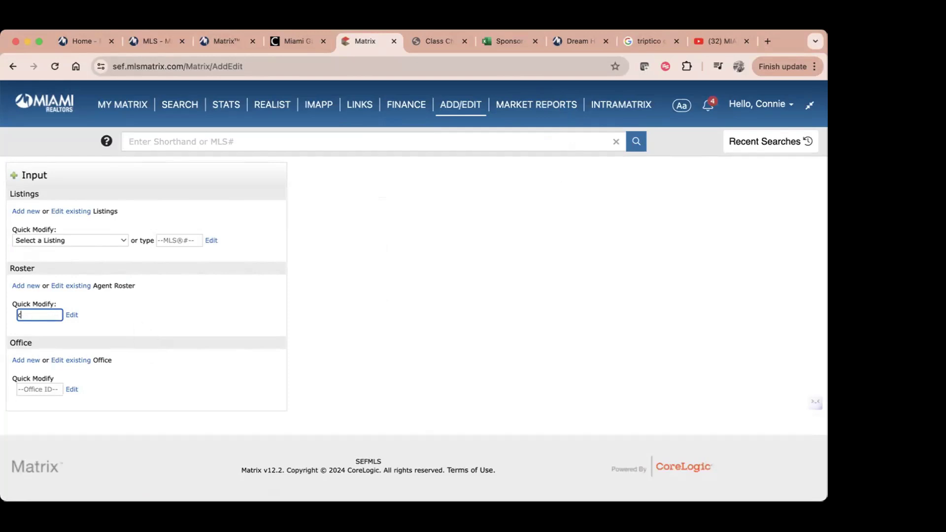
{"action": "type", "text": "oonie"}
{"action": "left_click", "coordinate": [71, 315]}
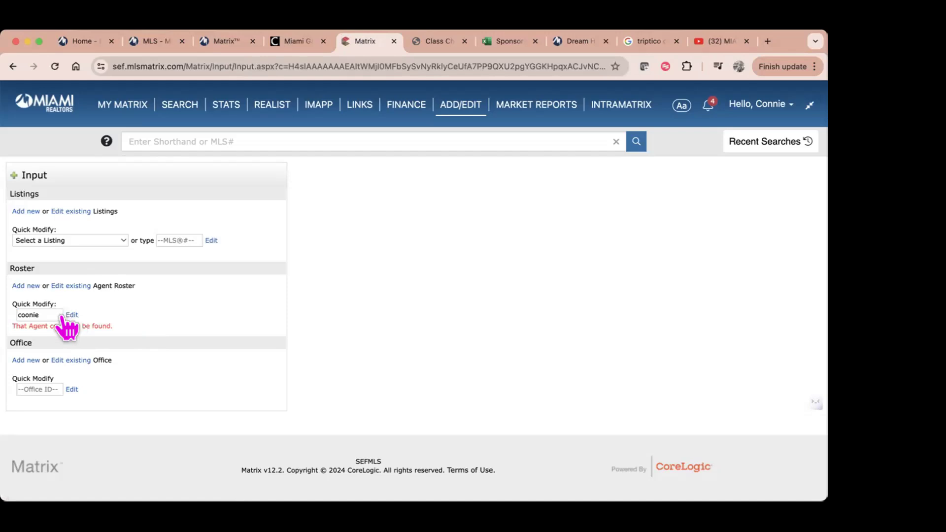
{"action": "left_click", "coordinate": [46, 314]}
{"action": "key", "text": "BackSpace"}
{"action": "key", "text": "BackSpace"}
{"action": "key", "text": "BackSpace"}
{"action": "key", "text": "BackSpace"}
{"action": "type", "text": "nnie"}
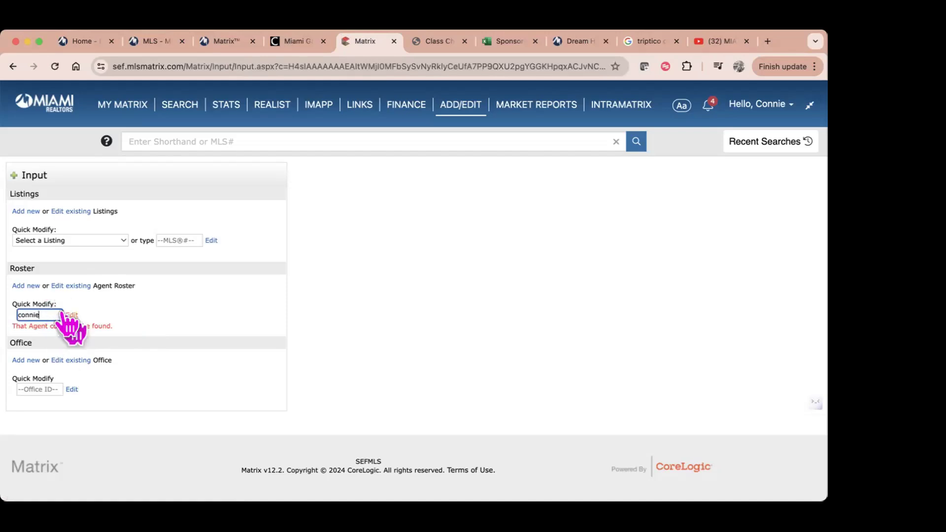
{"action": "left_click", "coordinate": [68, 315]}
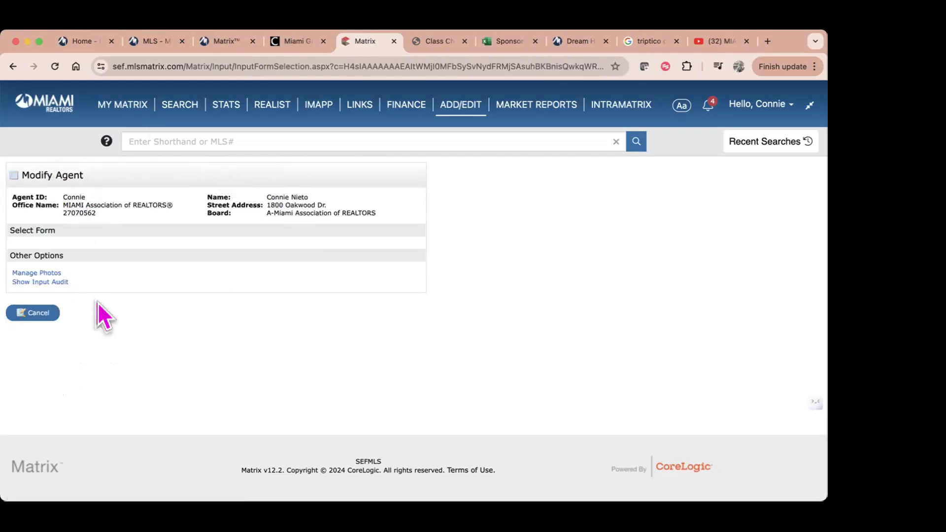
Step: Return from photo management to Add/Edit and reopen the agent's Modify Agent page by ID
{"action": "left_click", "coordinate": [34, 274]}
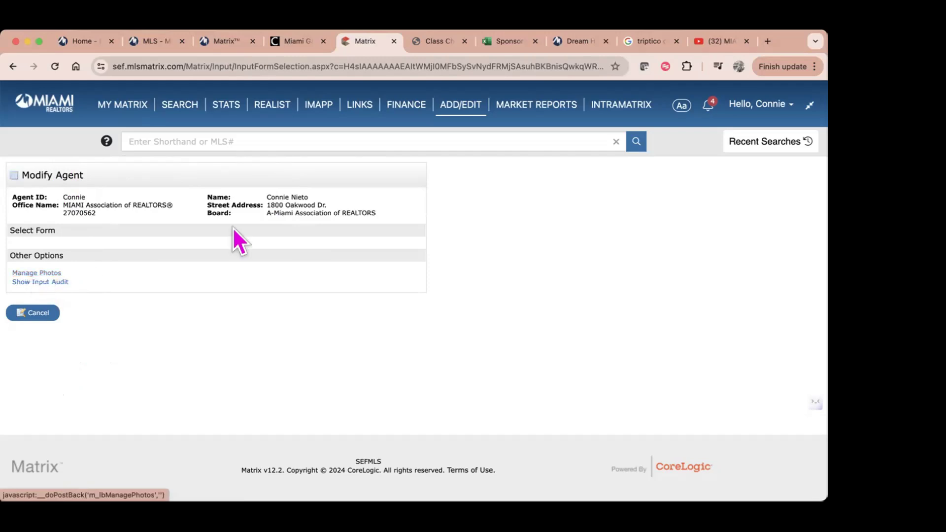
{"action": "left_click", "coordinate": [457, 115]}
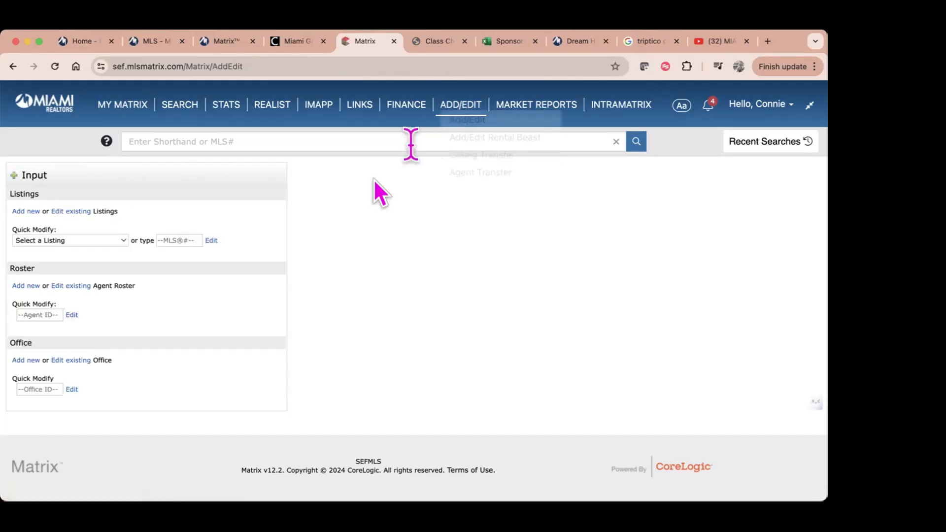
{"action": "left_click", "coordinate": [30, 316]}
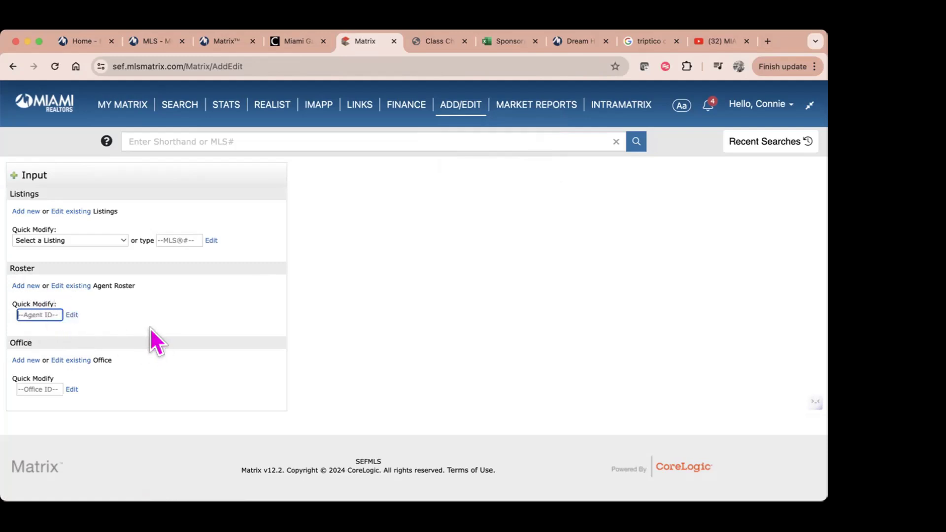
{"action": "type", "text": "connie"}
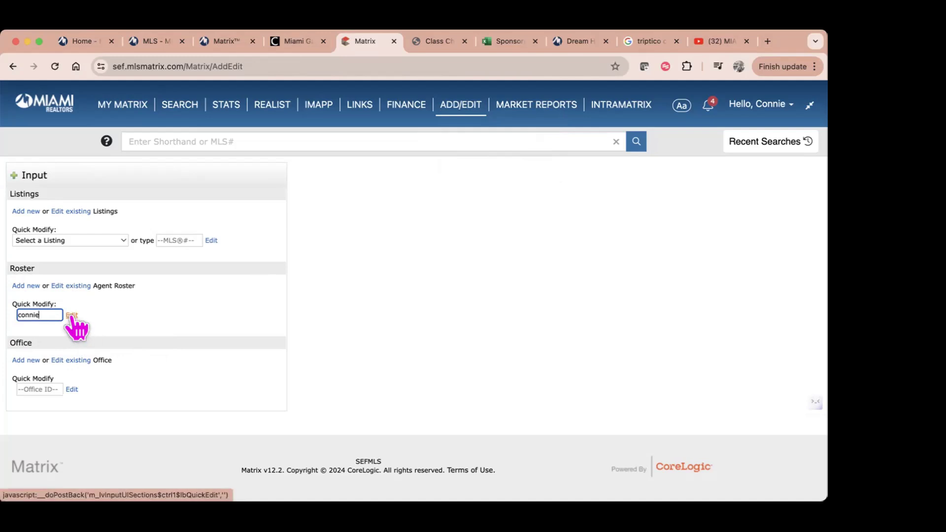
{"action": "left_click", "coordinate": [72, 316]}
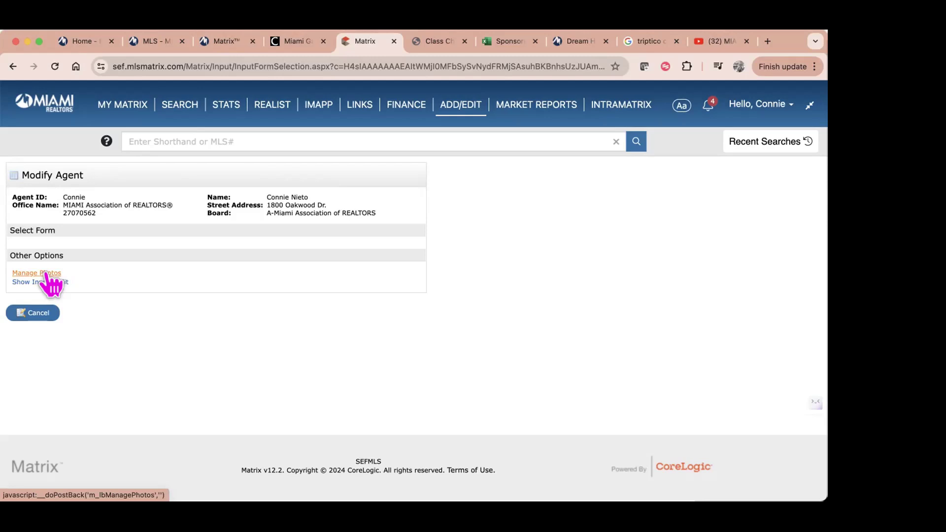
Step: Through Manage Photos, browse to the new photo file and upload it into Slot 2
{"action": "left_click", "coordinate": [46, 274]}
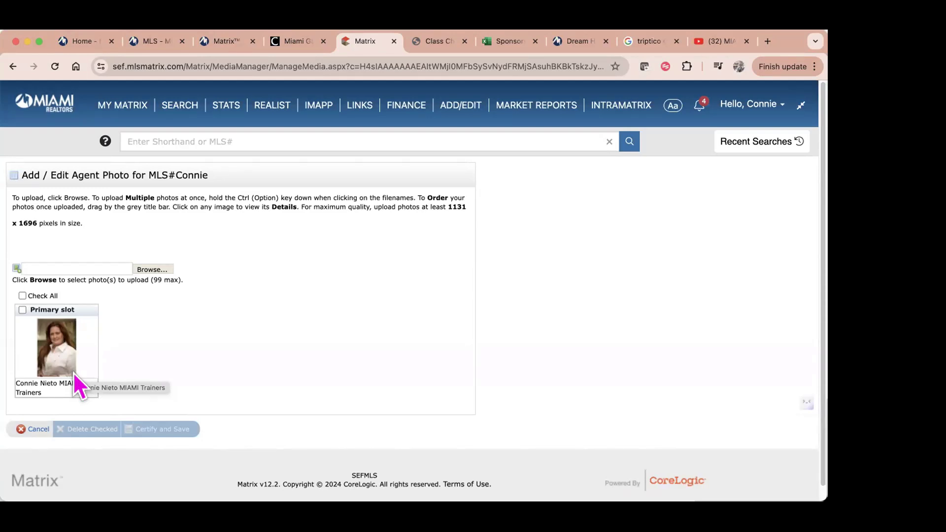
{"action": "left_click", "coordinate": [152, 268]}
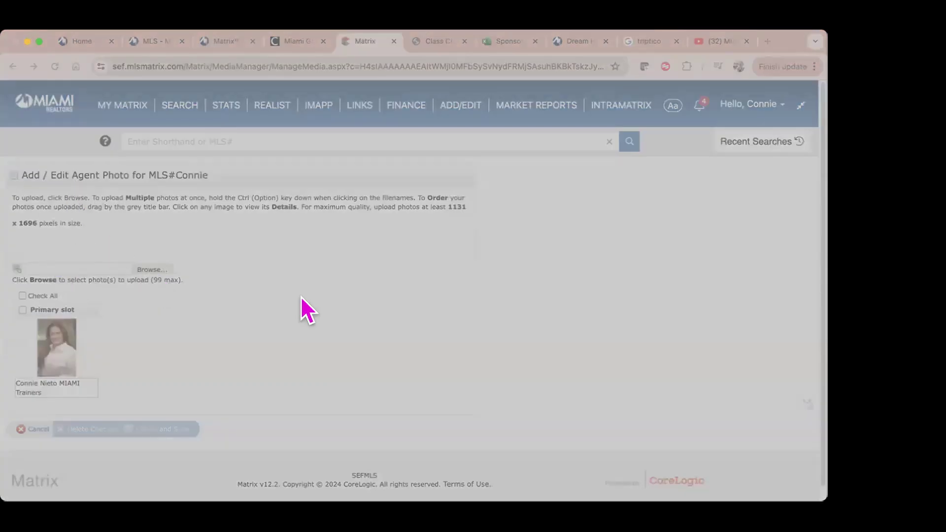
{"action": "key", "text": "Return"}
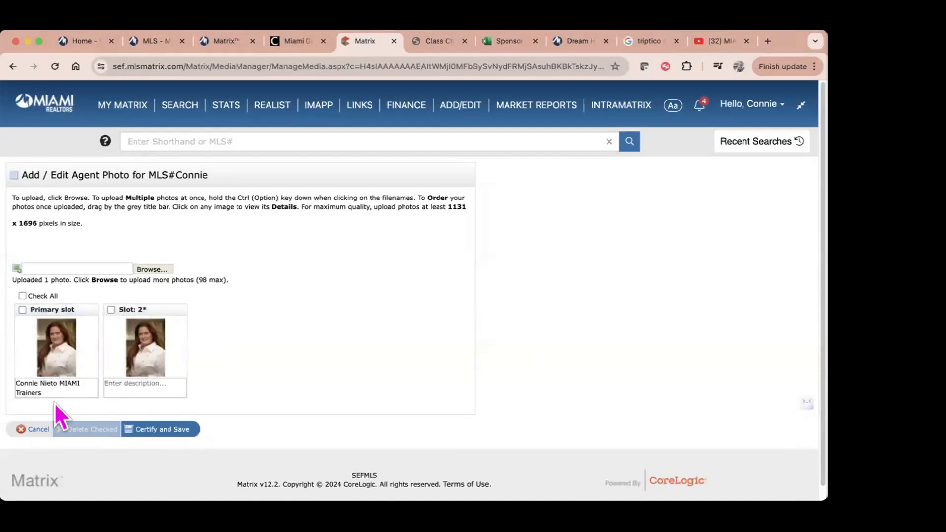
Step: Delete the checked photo, caption the remaining one with the agent's name and 'MIAMI Trainer', and save
{"action": "left_click", "coordinate": [22, 310]}
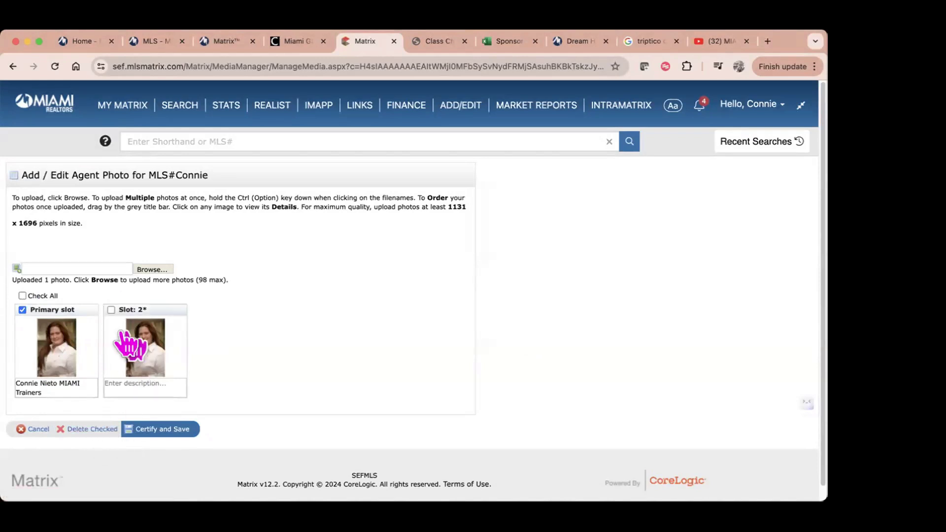
{"action": "left_click", "coordinate": [91, 430]}
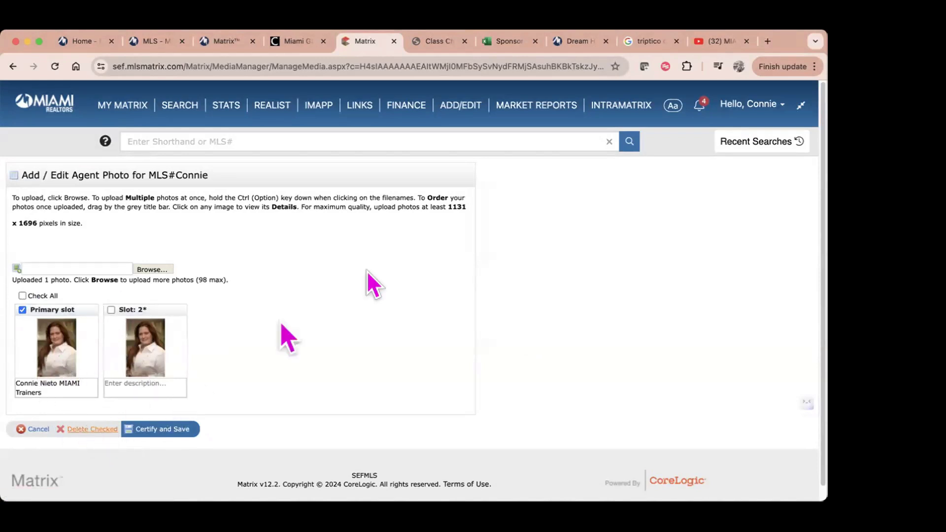
{"action": "left_click", "coordinate": [43, 387]}
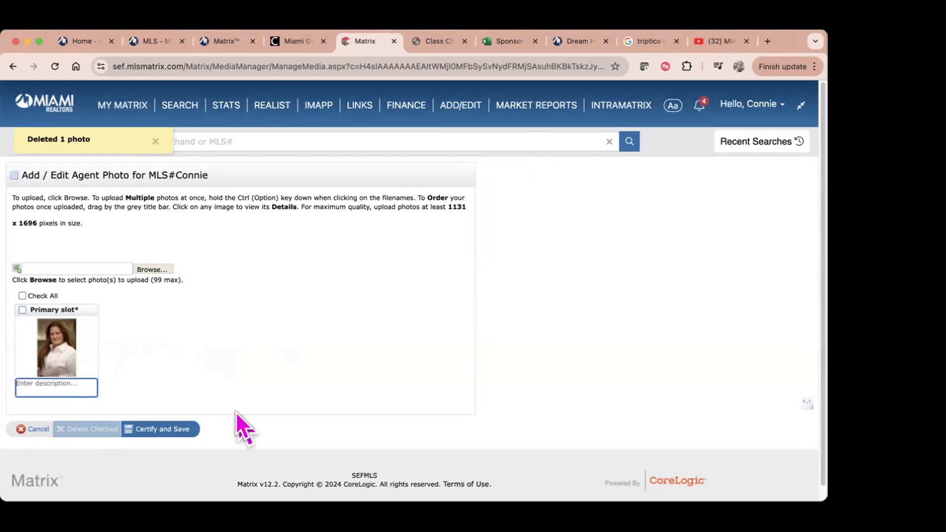
{"action": "type", "text": "Connie "}
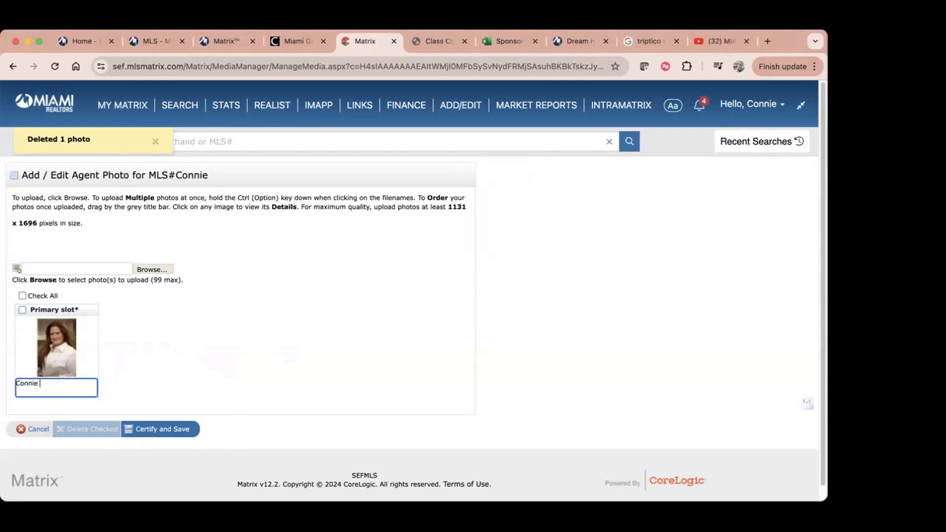
{"action": "type", "text": "Nieto Trainers"}
{"action": "key", "text": "BackSpace"}
{"action": "key", "text": "BackSpace"}
{"action": "key", "text": "BackSpace"}
{"action": "key", "text": "BackSpace"}
{"action": "key", "text": "BackSpace"}
{"action": "key", "text": "BackSpace"}
{"action": "key", "text": "BackSpace"}
{"action": "key", "text": "BackSpace"}
{"action": "type", "text": "MIAMI "}
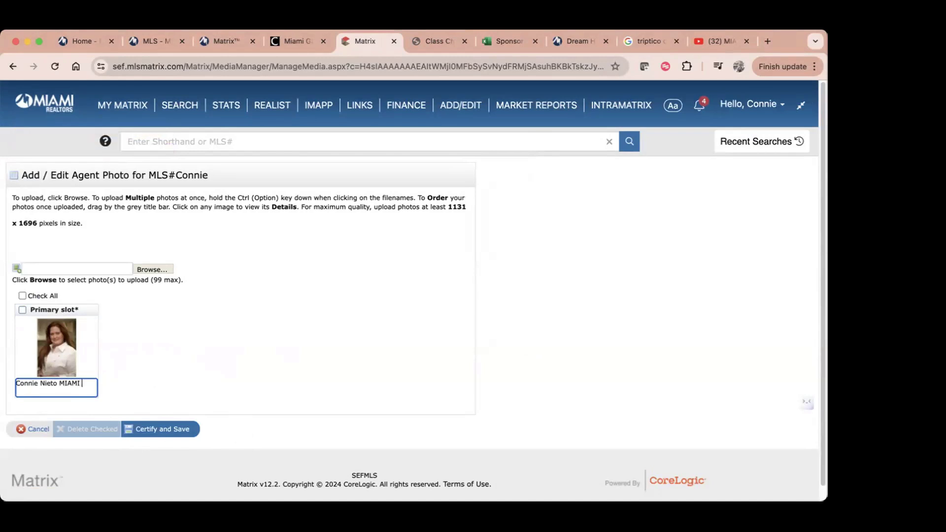
{"action": "type", "text": "Trainer"}
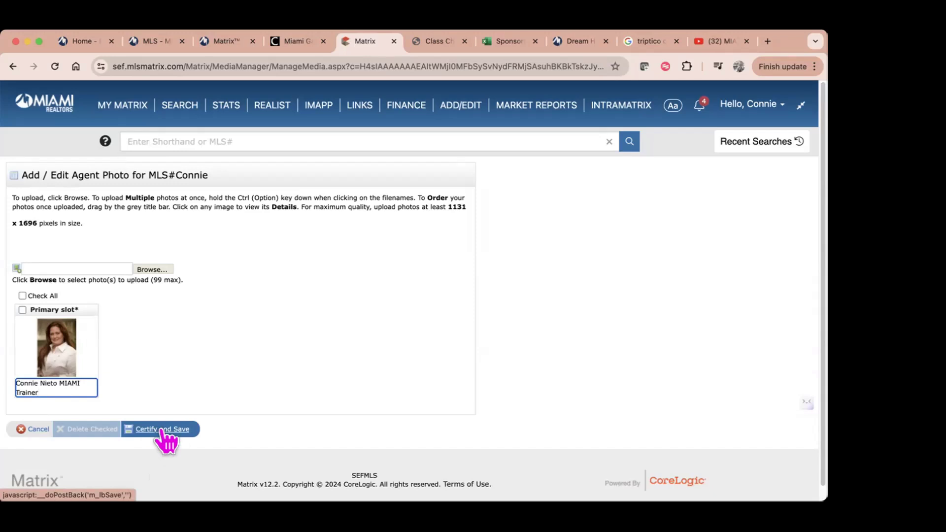
{"action": "left_click", "coordinate": [166, 433]}
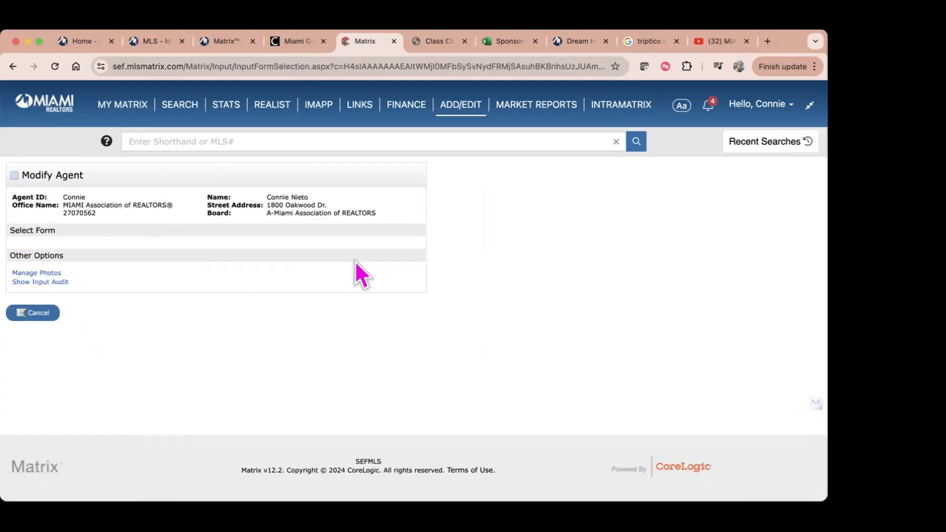
Step: Go from ADD/EDIT to MARKET REPORTS to list On Demand reports such as Market Share
{"action": "left_click", "coordinate": [472, 106]}
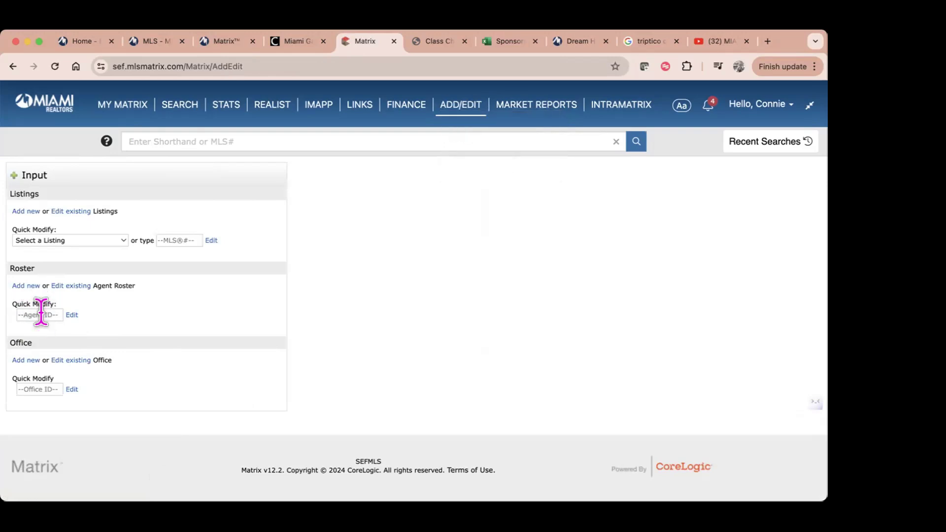
{"action": "mouse_move", "coordinate": [542, 108]}
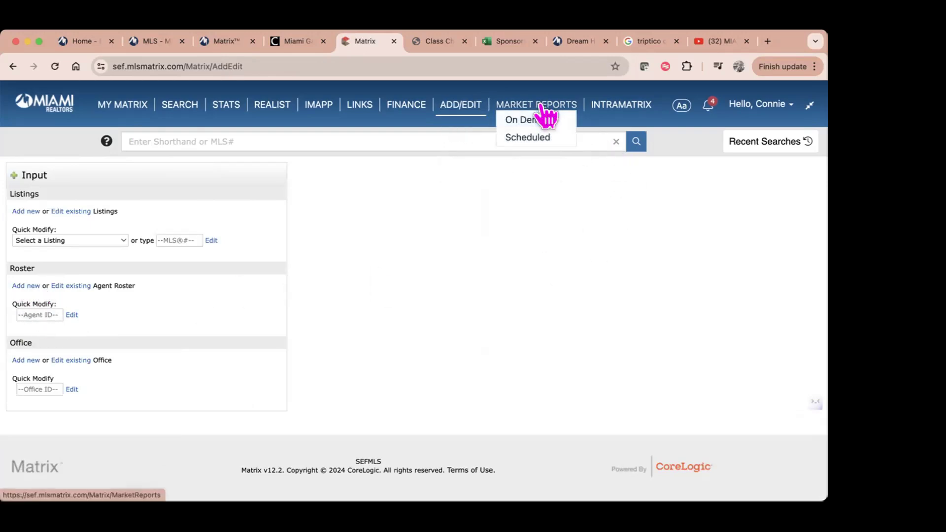
{"action": "left_click", "coordinate": [542, 108]}
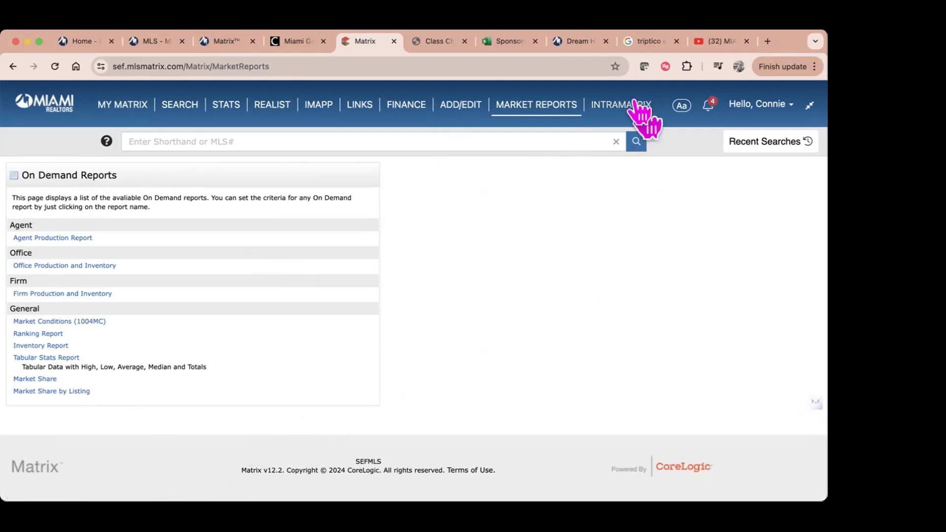
{"action": "mouse_move", "coordinate": [633, 106]}
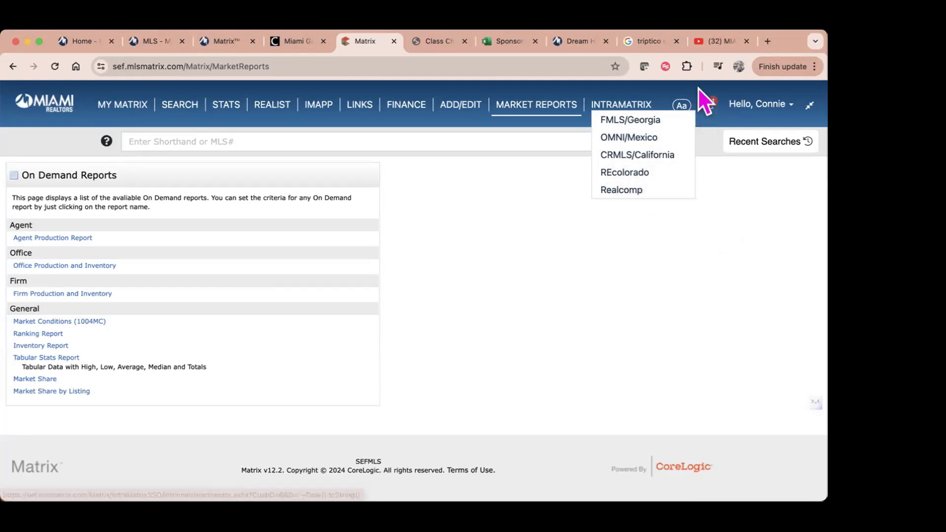
Step: Return to the Dashboard, reduce the page text size, and open the account dropdown menu
{"action": "left_click", "coordinate": [55, 103]}
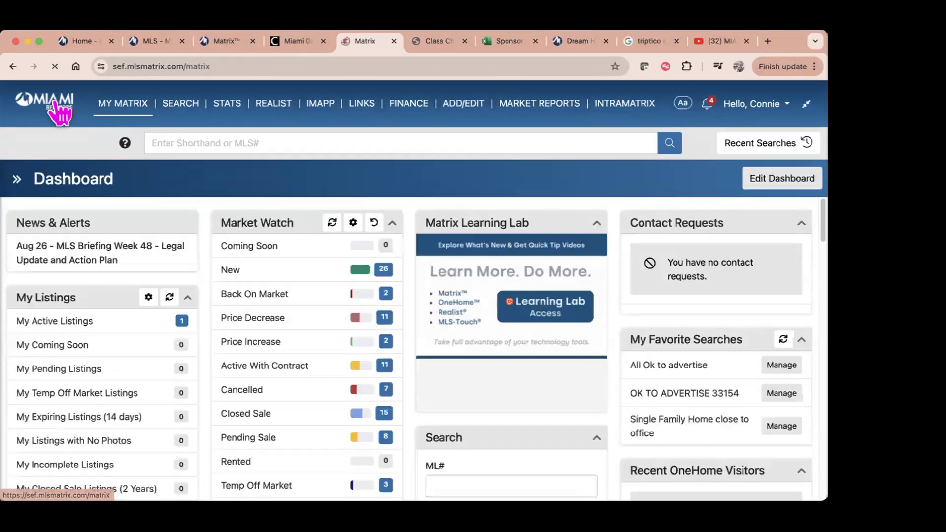
{"action": "left_click", "coordinate": [685, 106]}
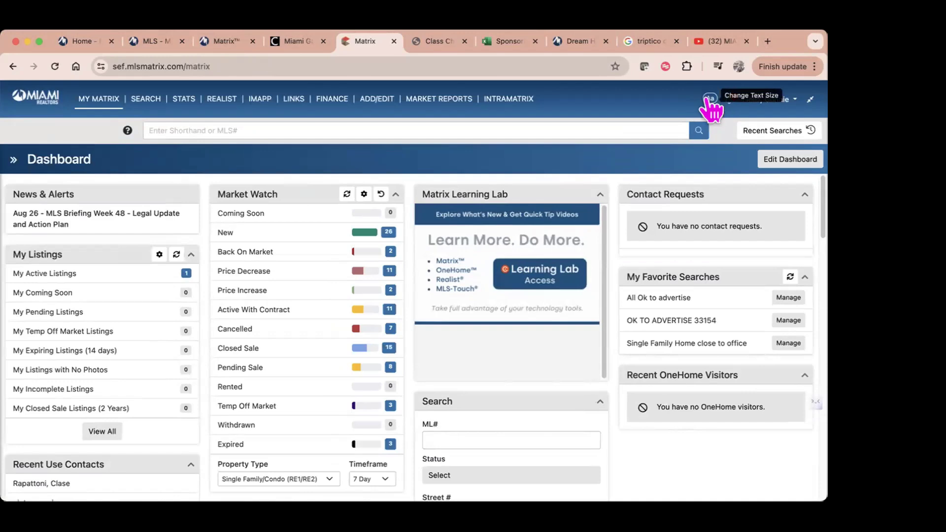
{"action": "left_click", "coordinate": [710, 101]}
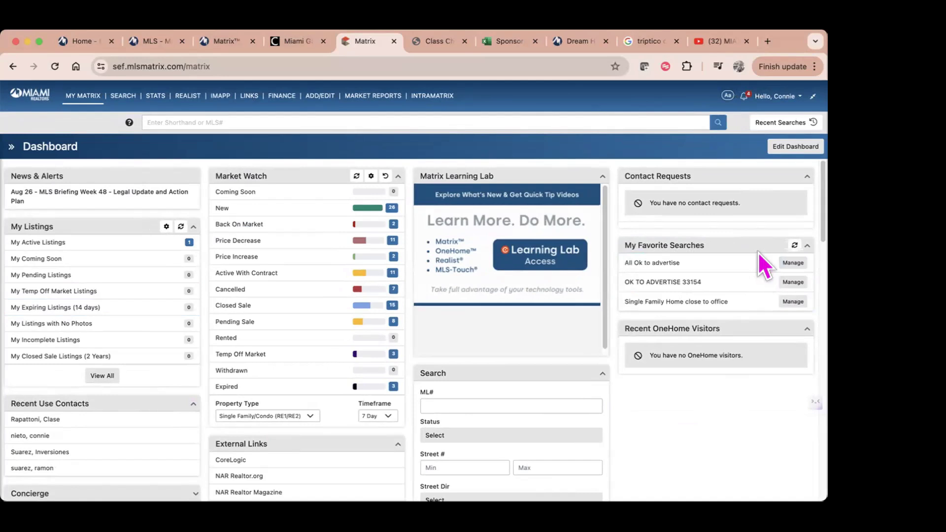
{"action": "left_click", "coordinate": [774, 98]}
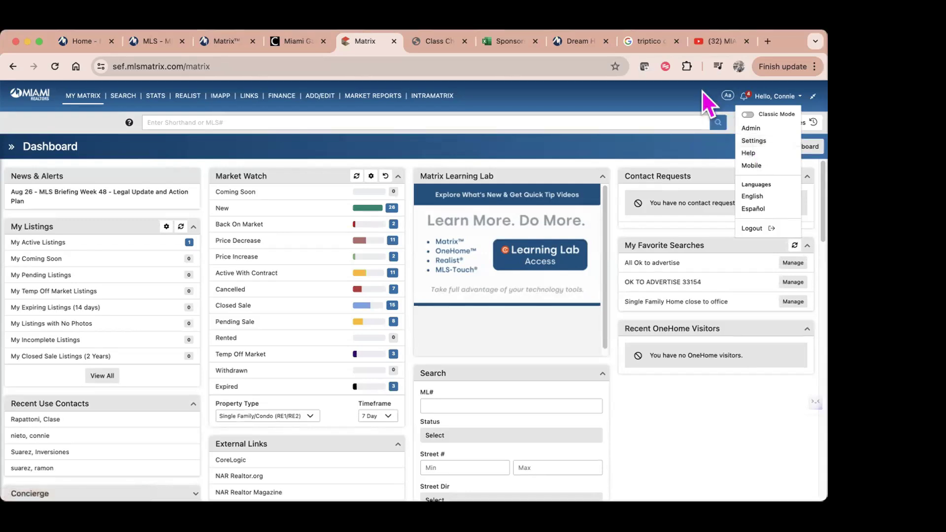
Step: Choose Settings from the account menu, then My Information to edit personal details
{"action": "left_click", "coordinate": [765, 144]}
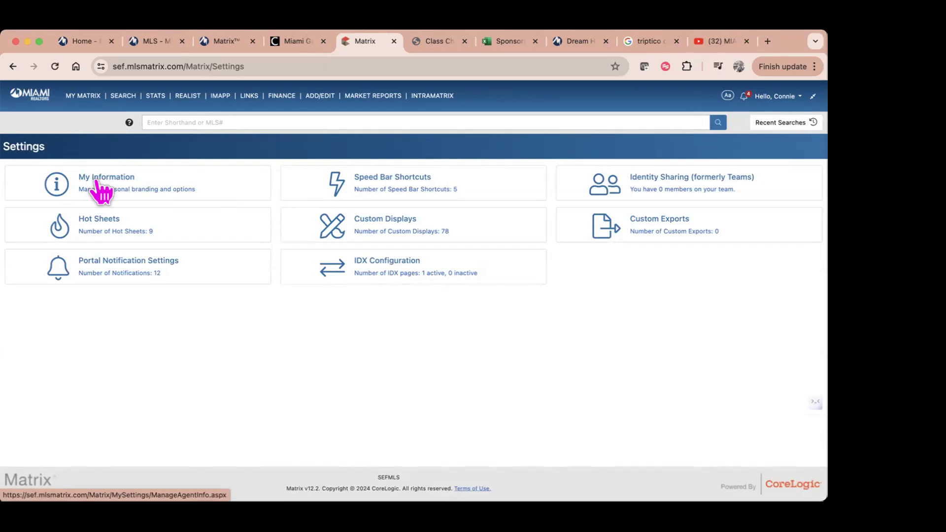
{"action": "left_click", "coordinate": [97, 183]}
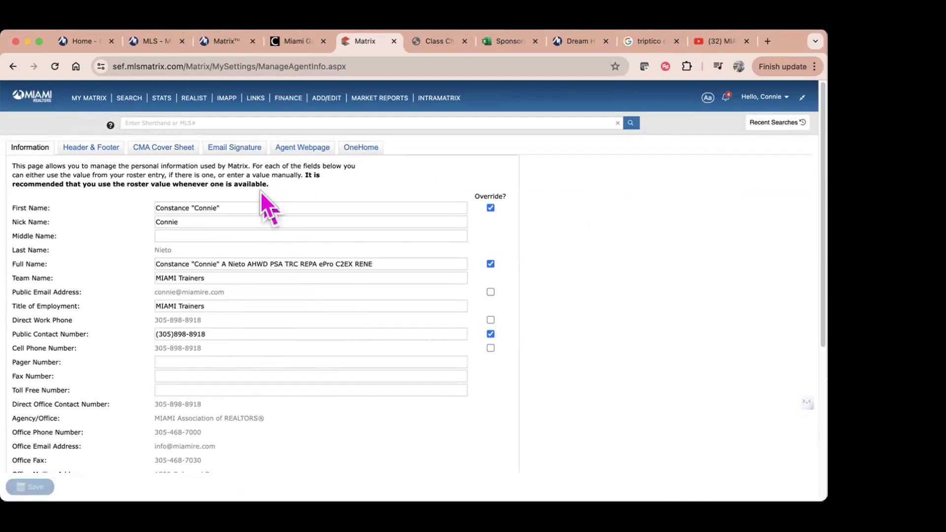
Step: Toggle the First Name and Full Name overrides off and back on, keeping the manual values
{"action": "left_click", "coordinate": [490, 207]}
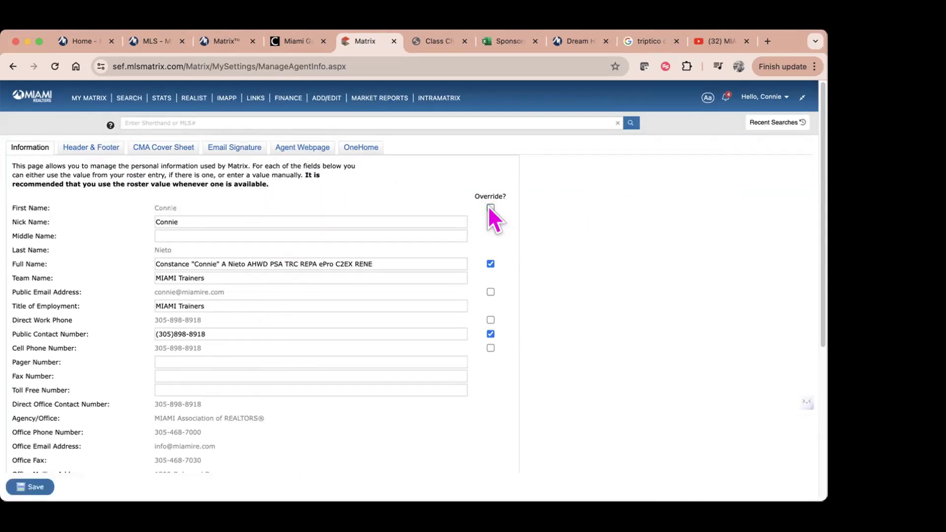
{"action": "left_click", "coordinate": [491, 208]}
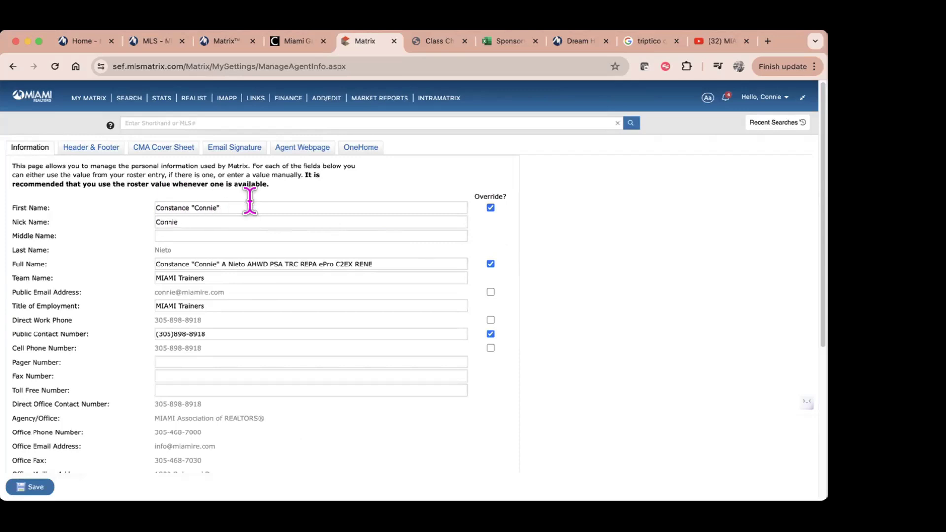
{"action": "key", "text": "Tab"}
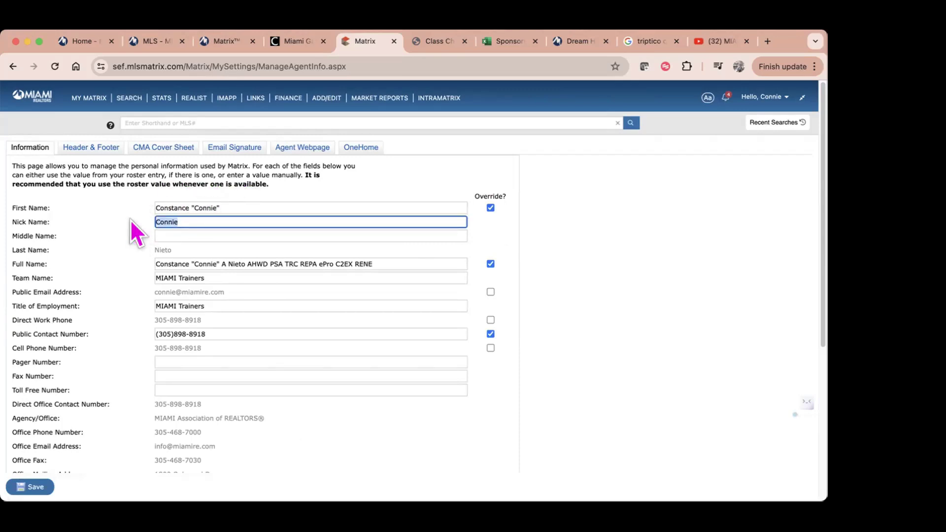
{"action": "left_click", "coordinate": [491, 264]}
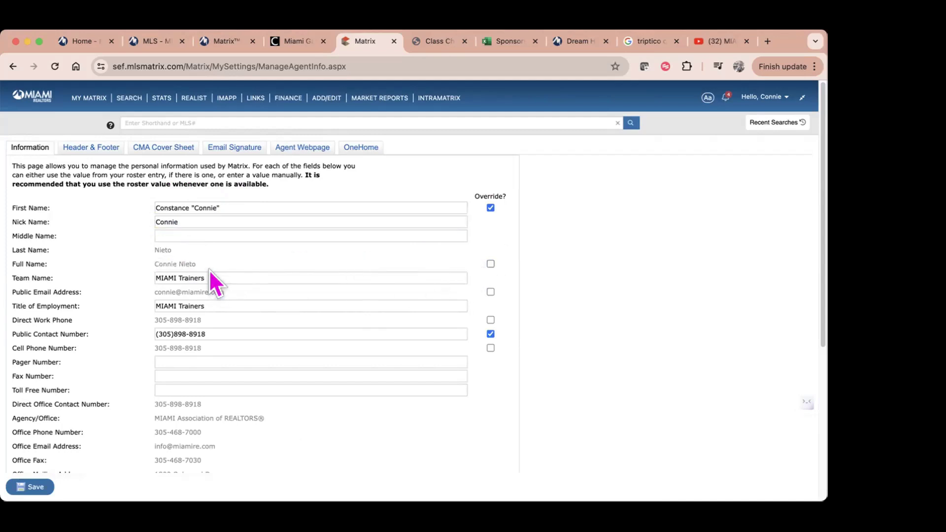
{"action": "left_click", "coordinate": [491, 264]}
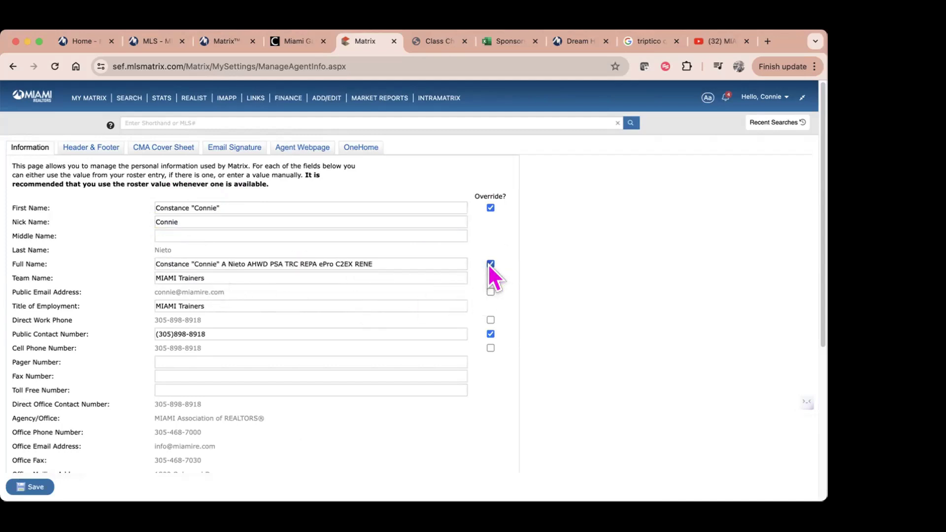
Step: Insert ' - MIAMI Trainers - ' after the last name, before the designations in Full Name
{"action": "left_click", "coordinate": [159, 264]}
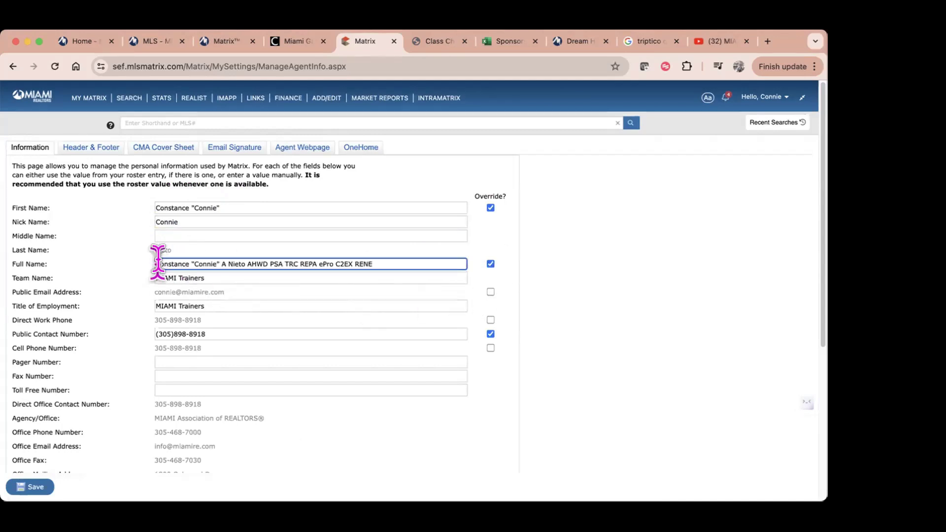
{"action": "left_click", "coordinate": [246, 264]}
{"action": "mouse_move", "coordinate": [247, 262]}
{"action": "left_mouse_down"}
{"action": "mouse_move", "coordinate": [317, 281]}
{"action": "mouse_move", "coordinate": [372, 260]}
{"action": "mouse_move", "coordinate": [244, 255]}
{"action": "left_mouse_up"}
{"action": "key", "text": "Tab"}
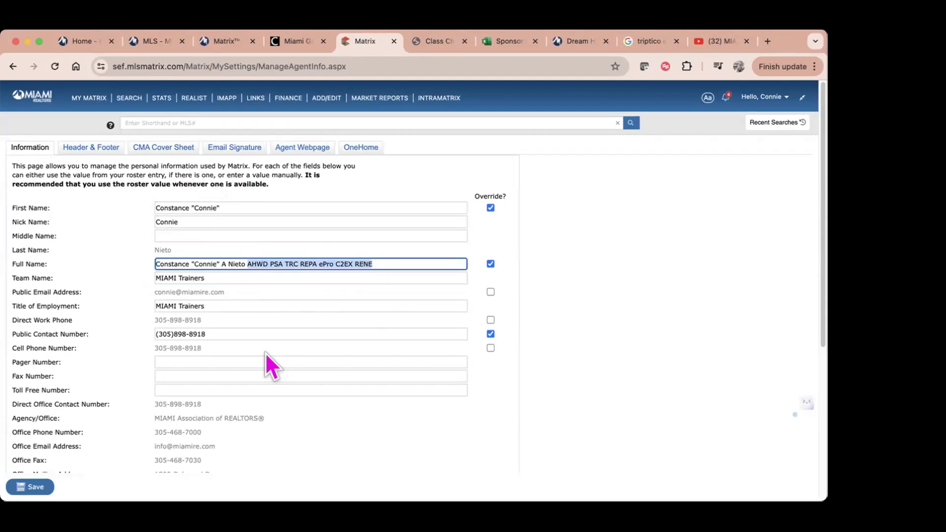
{"action": "key", "text": "Right"}
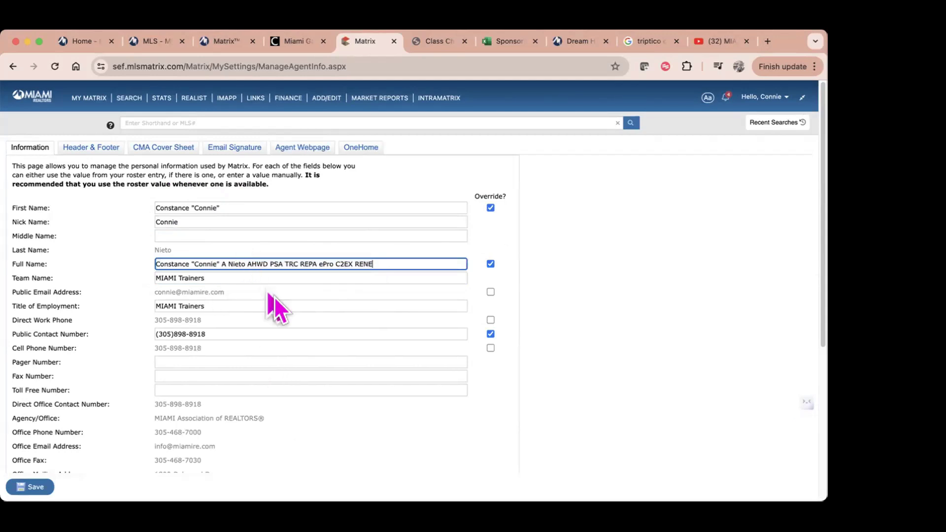
{"action": "left_click", "coordinate": [245, 263]}
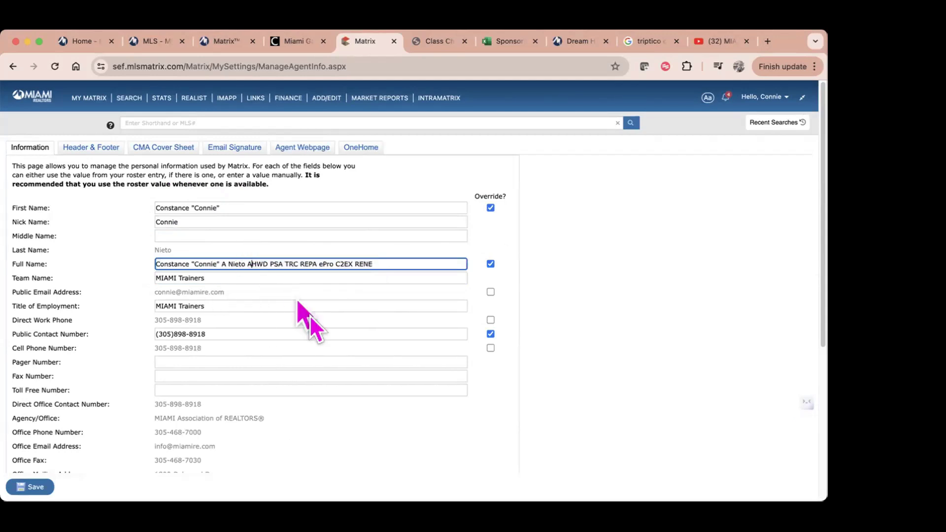
{"action": "type", "text": "- IAMI"}
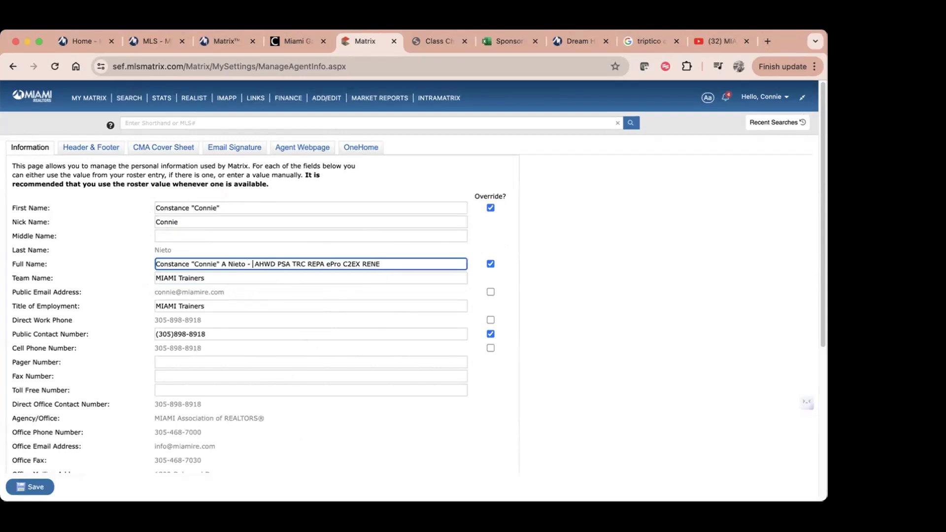
{"action": "key", "text": "BackSpace"}
{"action": "key", "text": "BackSpace"}
{"action": "key", "text": "BackSpace"}
{"action": "key", "text": "BackSpace"}
{"action": "type", "text": "MIAM"}
{"action": "type", "text": "I Trai"}
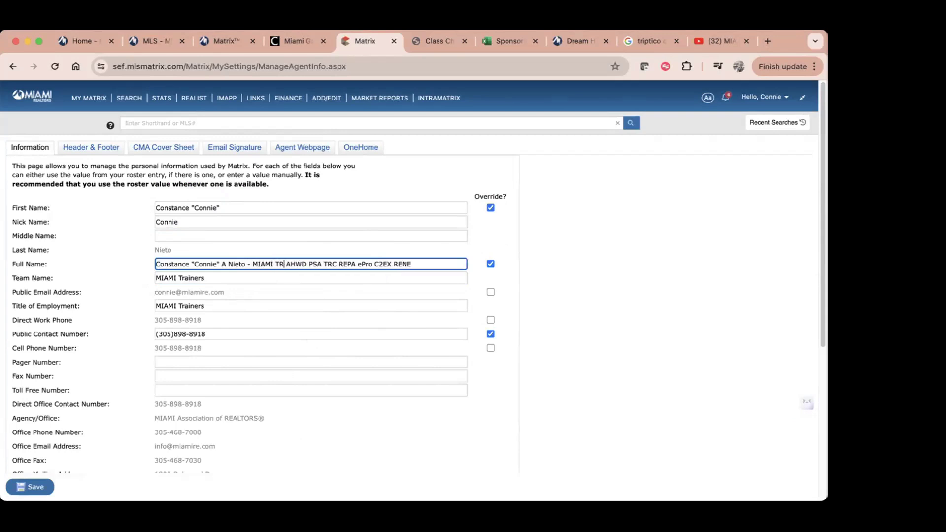
{"action": "type", "text": "ner"}
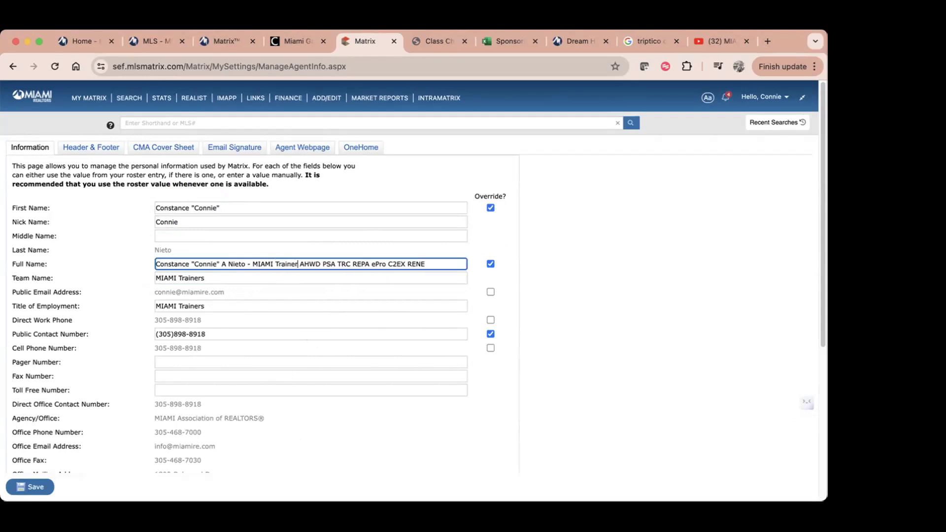
{"action": "type", "text": "s -"}
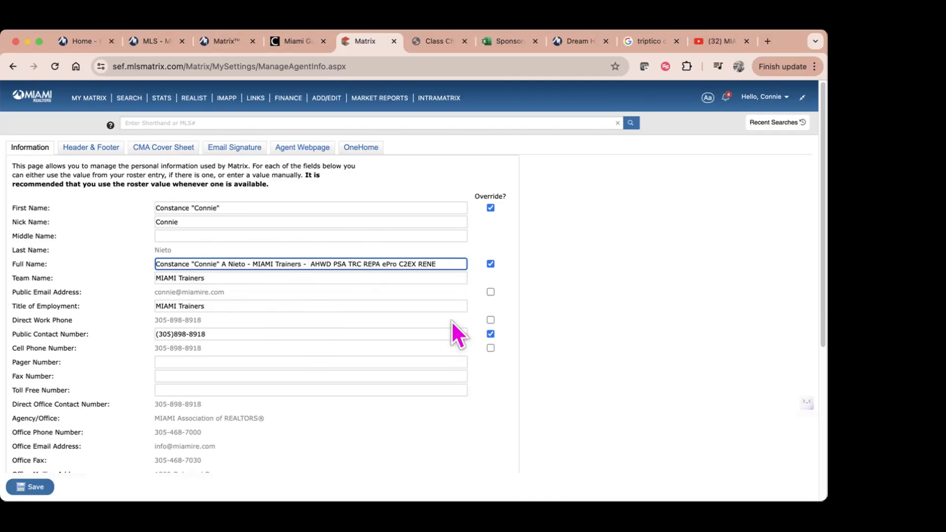
Step: Confirm the edited Full Name override, then select the Team Name and Title of Employment values
{"action": "left_click", "coordinate": [491, 265]}
{"action": "left_click", "coordinate": [491, 265]}
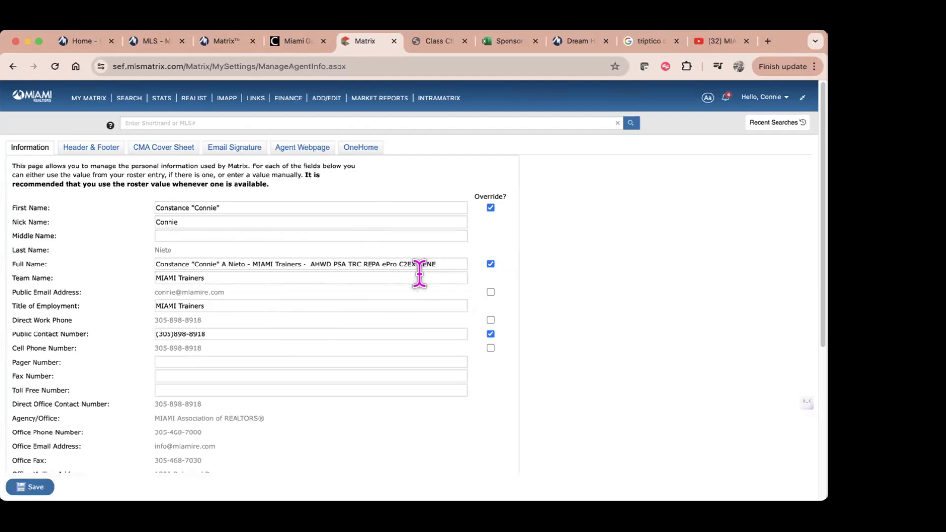
{"action": "left_click_drag", "start_coordinate": [222, 278], "coordinate": [107, 271]}
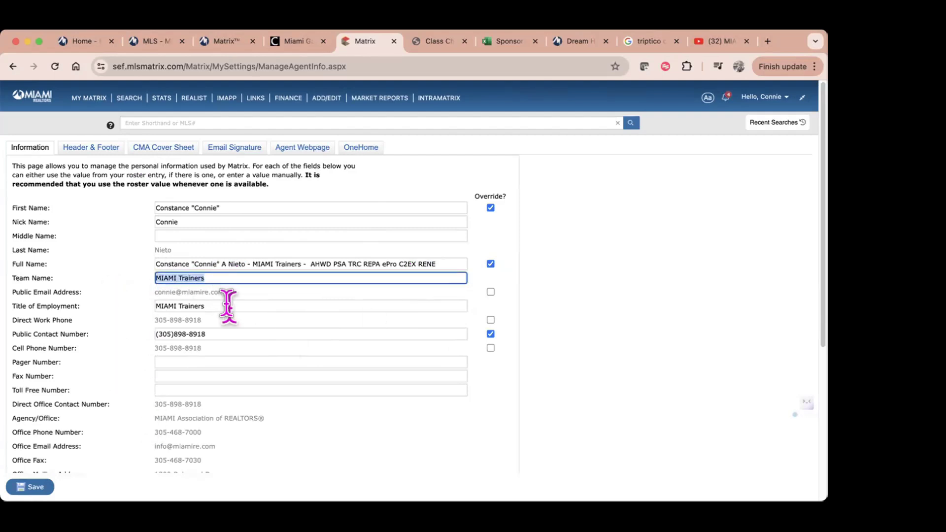
{"action": "left_click_drag", "start_coordinate": [228, 306], "coordinate": [129, 296]}
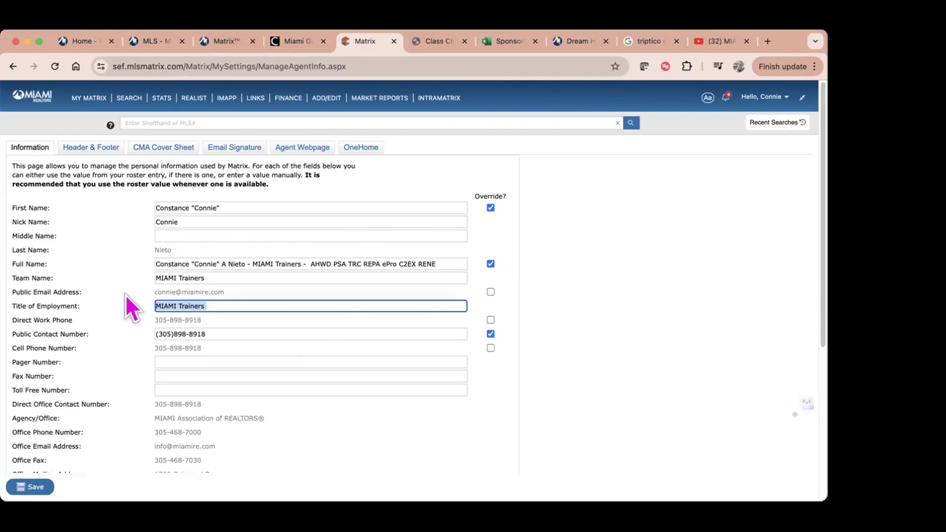
Step: Change Title of Employment to 'Vice President of Technology Services - MIAMI Trainer'
{"action": "type", "text": "VIce"}
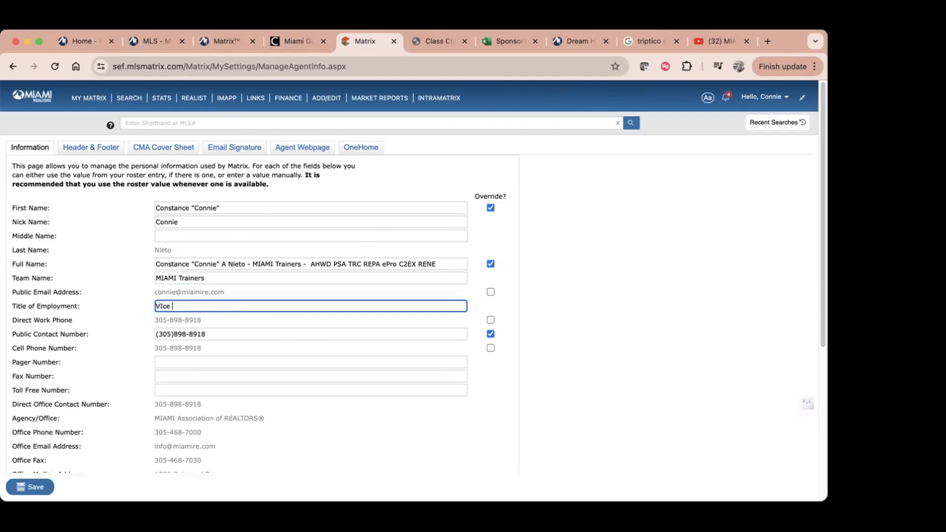
{"action": "key", "text": "BackSpace"}
{"action": "type", "text": "ice President of Technology Services - "}
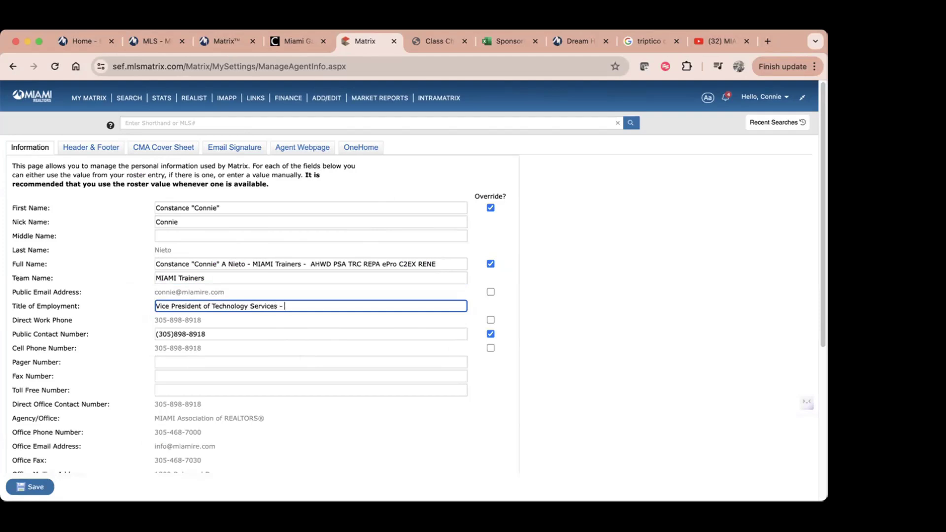
{"action": "type", "text": "MIAMI Trainer"}
{"action": "scroll", "coordinate": [269, 458], "scroll_direction": "down", "scroll_amount": 3}
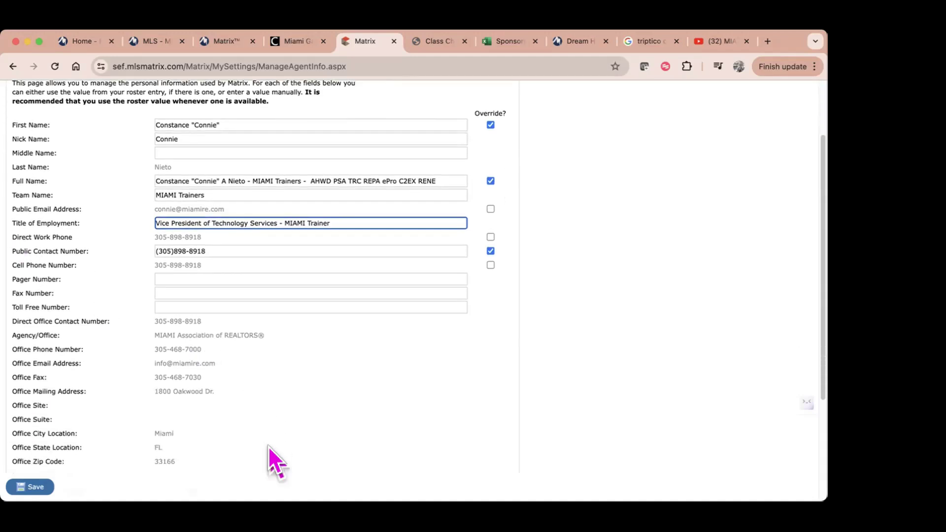
{"action": "scroll", "coordinate": [270, 446], "scroll_direction": "down", "scroll_amount": 2}
{"action": "left_click_drag", "start_coordinate": [210, 205], "coordinate": [133, 213]}
Step: Restore the manual Public Contact Number override and select the 'live the dream' tag line
{"action": "left_click", "coordinate": [491, 206]}
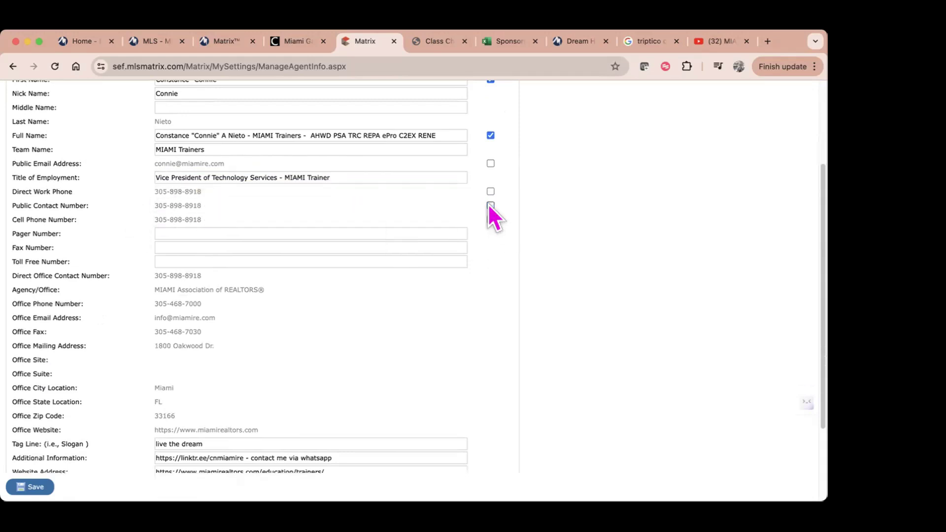
{"action": "left_click", "coordinate": [490, 206]}
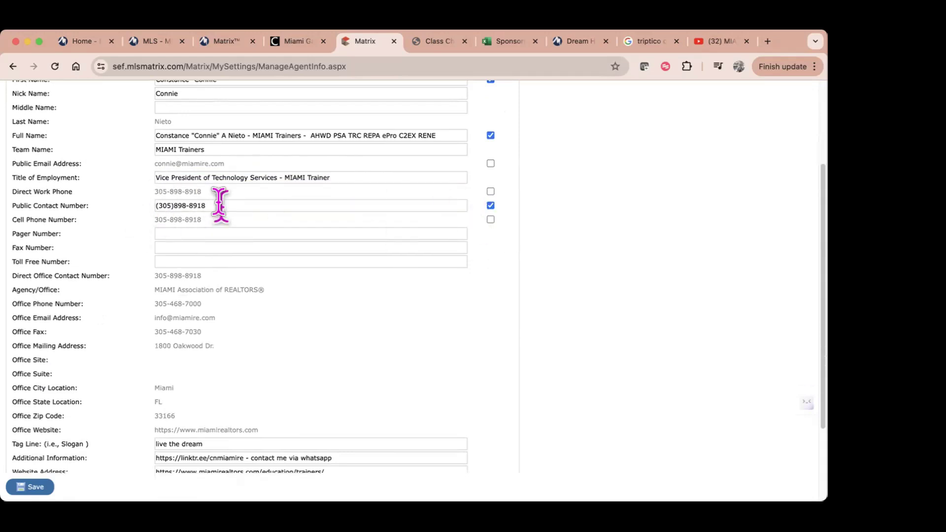
{"action": "left_click_drag", "start_coordinate": [220, 205], "coordinate": [104, 208]}
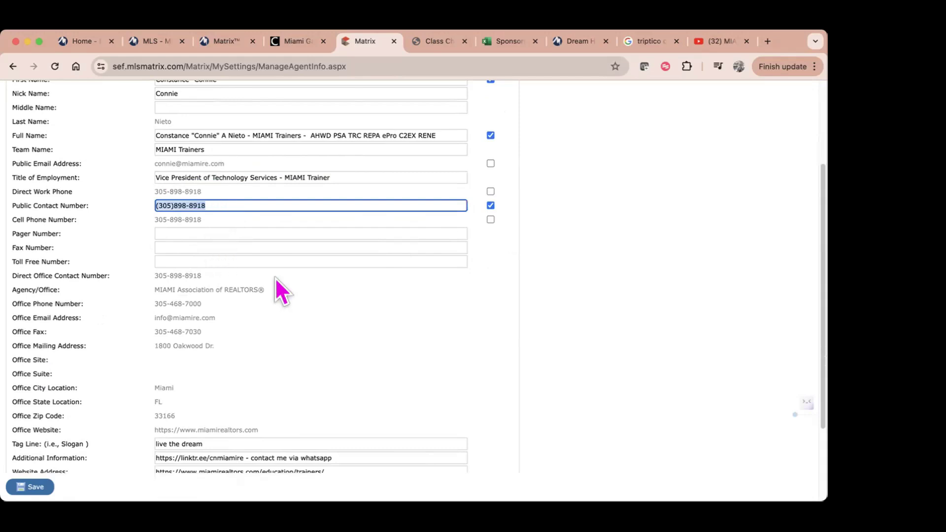
{"action": "scroll", "coordinate": [326, 447], "scroll_direction": "down", "scroll_amount": 3}
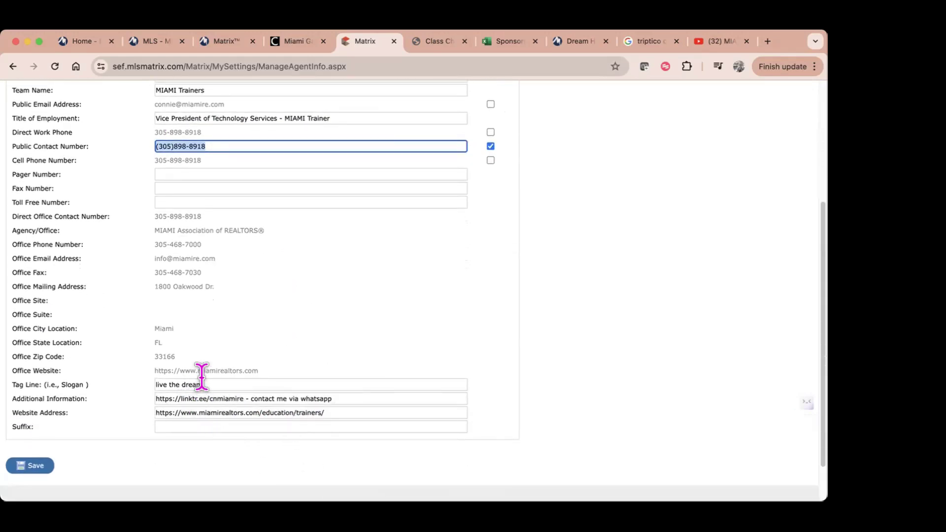
{"action": "left_click_drag", "start_coordinate": [203, 384], "coordinate": [156, 384]}
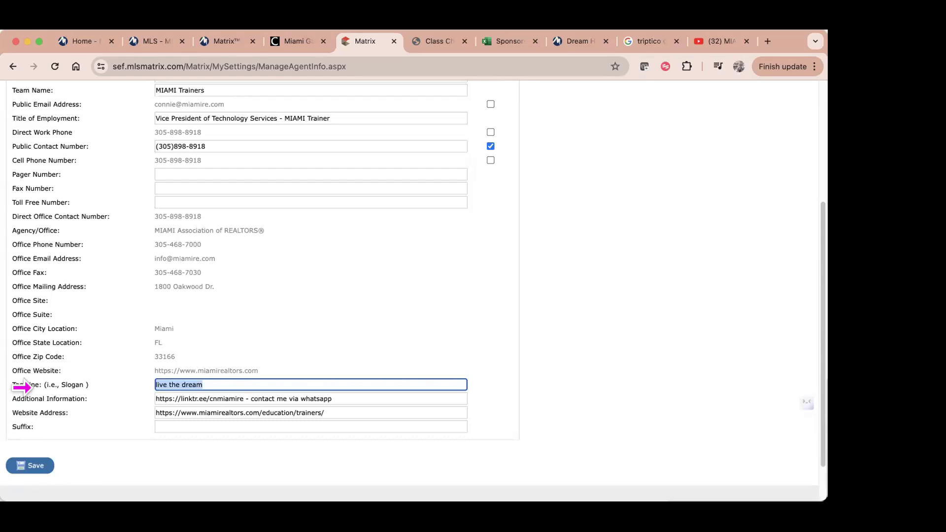
Step: Select the Additional Information and Website Address texts, then open a new blank browser tab
{"action": "scroll", "coordinate": [408, 332], "scroll_direction": "down", "scroll_amount": 2}
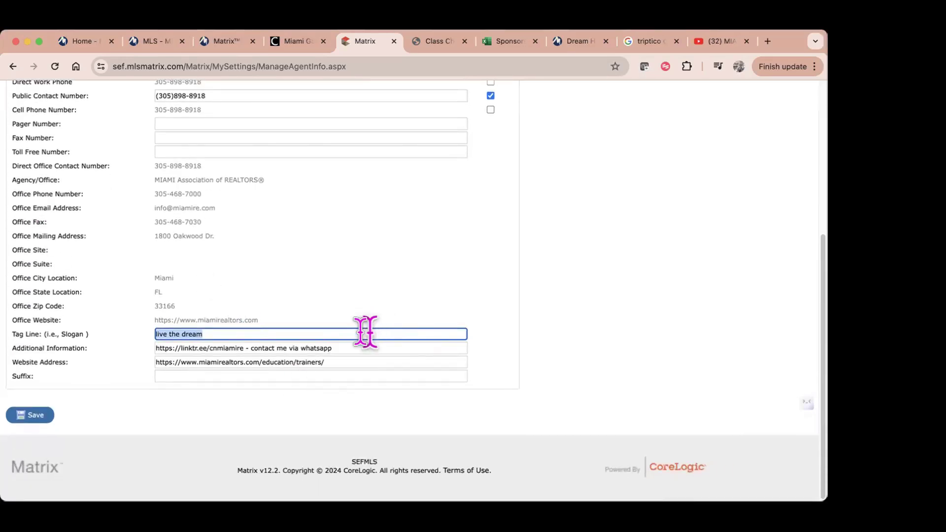
{"action": "left_click", "coordinate": [356, 347]}
{"action": "left_click_drag", "start_coordinate": [356, 345], "coordinate": [165, 327]}
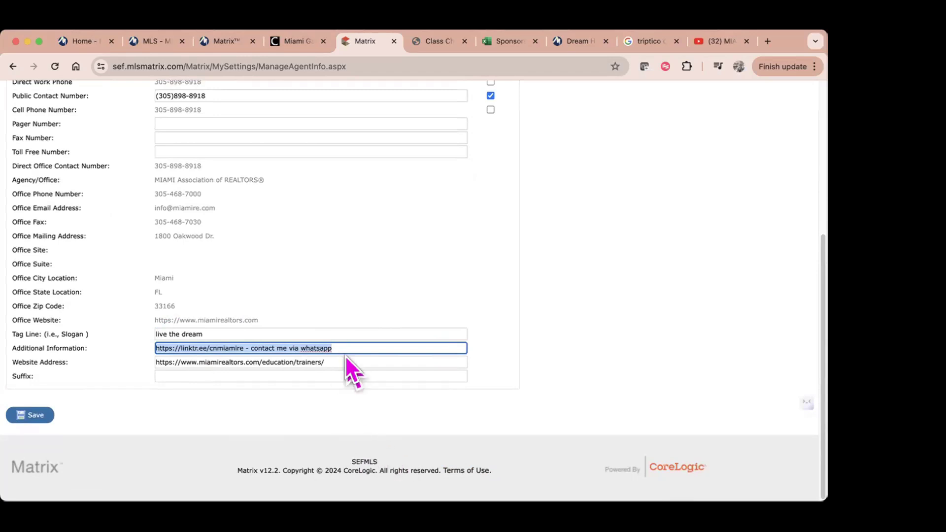
{"action": "left_click_drag", "start_coordinate": [332, 362], "coordinate": [155, 360]}
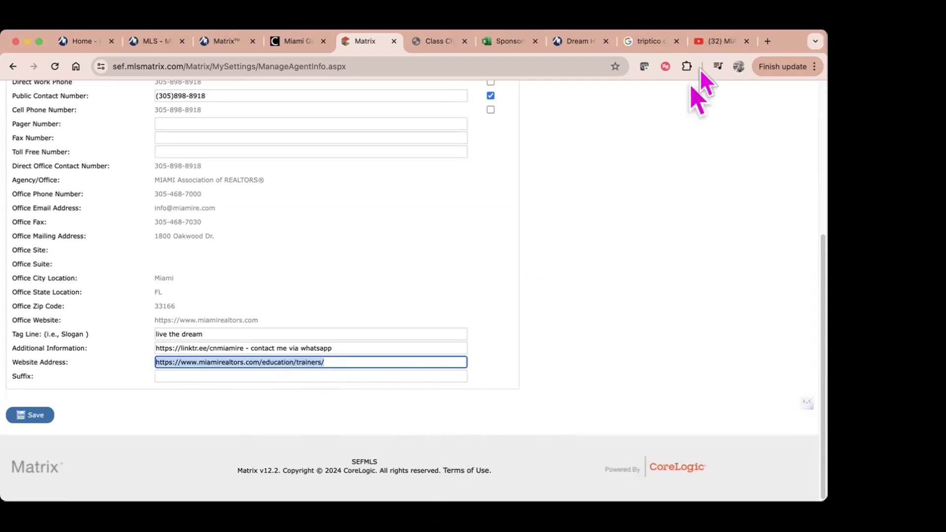
{"action": "left_click", "coordinate": [766, 43]}
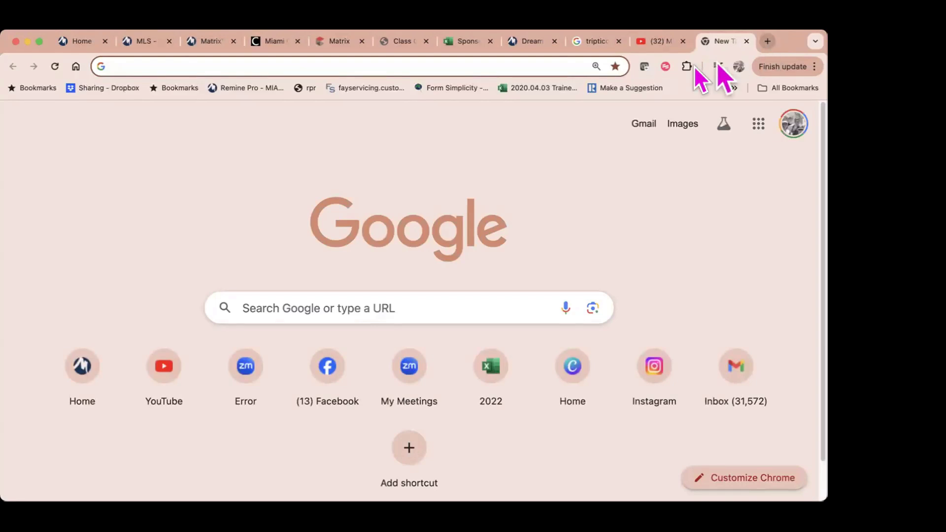
Step: Load miamirealtors.com/trainers and browse the trainers list
{"action": "left_click", "coordinate": [429, 61]}
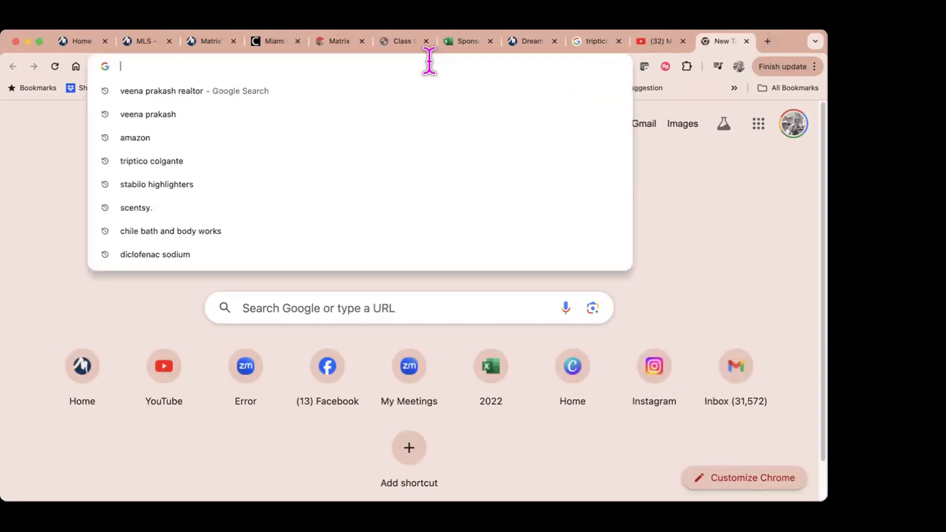
{"action": "type", "text": "miamirealtors.com/trainers"}
{"action": "key", "text": "Return"}
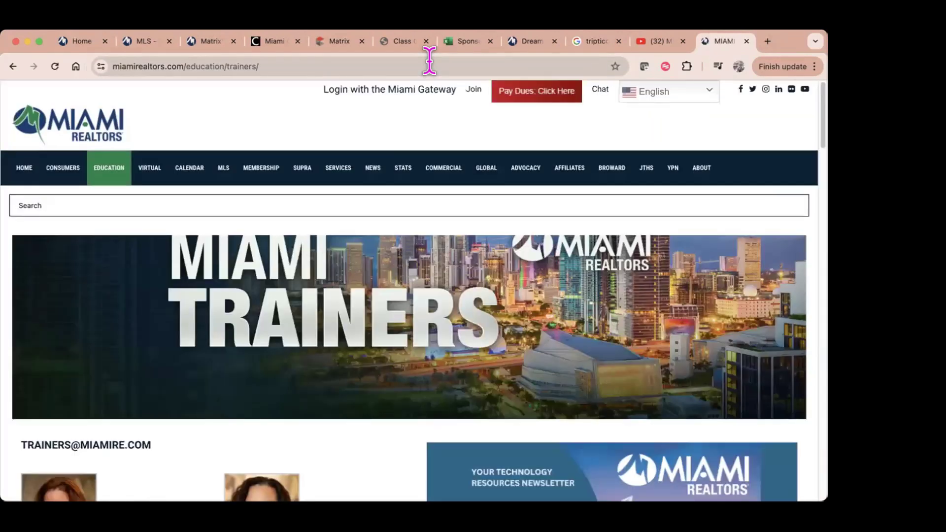
{"action": "scroll", "coordinate": [565, 341], "scroll_direction": "down", "scroll_amount": 4}
{"action": "scroll", "coordinate": [574, 345], "scroll_direction": "down", "scroll_amount": 5}
{"action": "scroll", "coordinate": [574, 326], "scroll_direction": "up", "scroll_amount": 2}
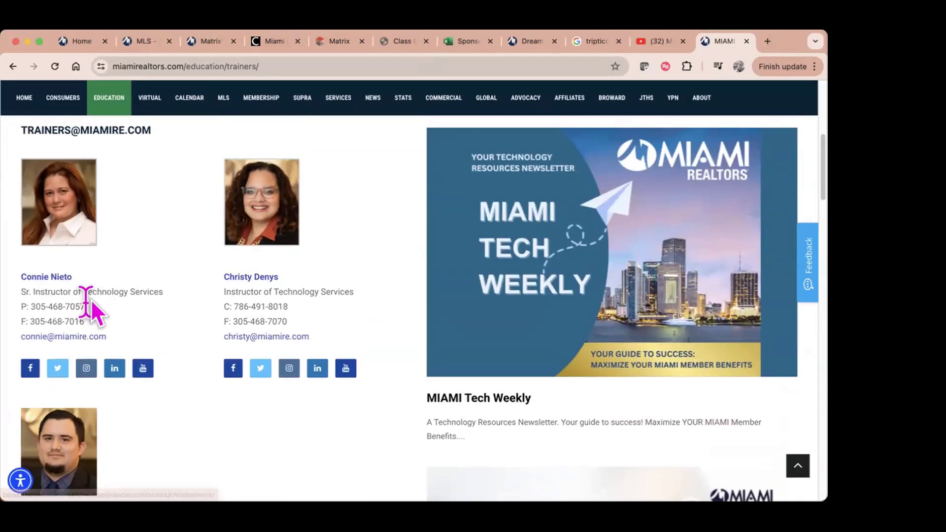
{"action": "scroll", "coordinate": [198, 345], "scroll_direction": "down", "scroll_amount": 3}
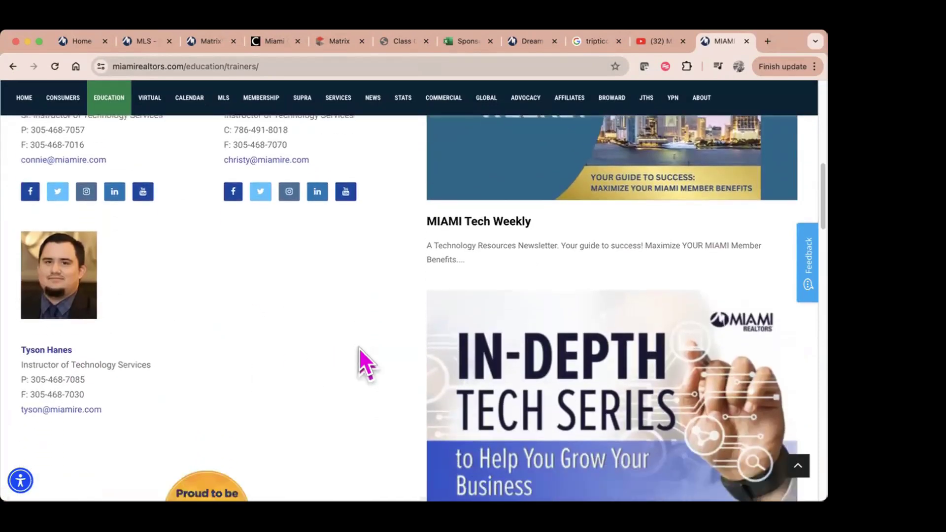
{"action": "scroll", "coordinate": [444, 360], "scroll_direction": "down", "scroll_amount": 3}
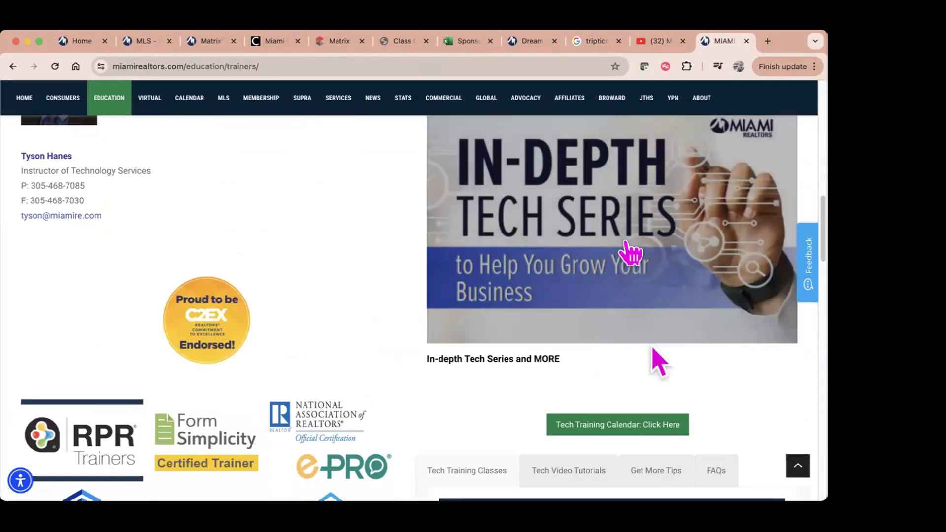
{"action": "scroll", "coordinate": [591, 296], "scroll_direction": "up", "scroll_amount": 6}
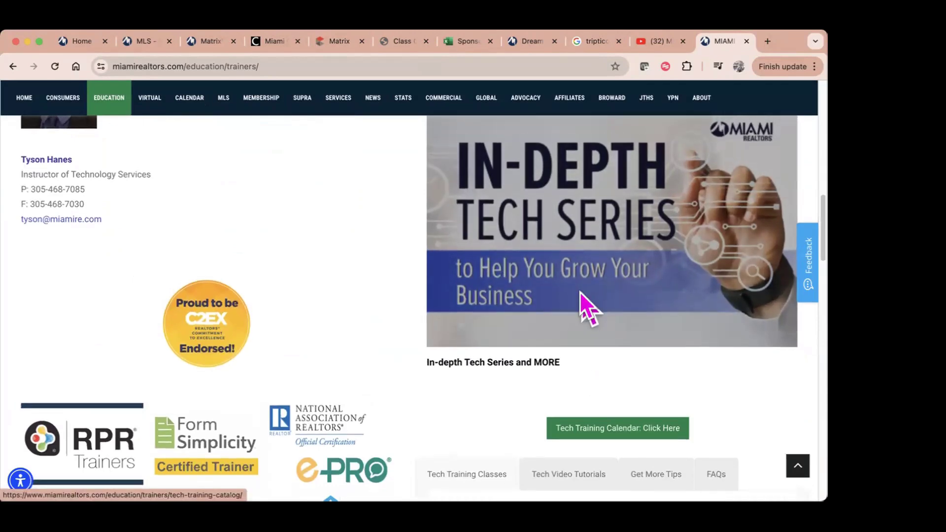
{"action": "scroll", "coordinate": [587, 306], "scroll_direction": "up", "scroll_amount": 2}
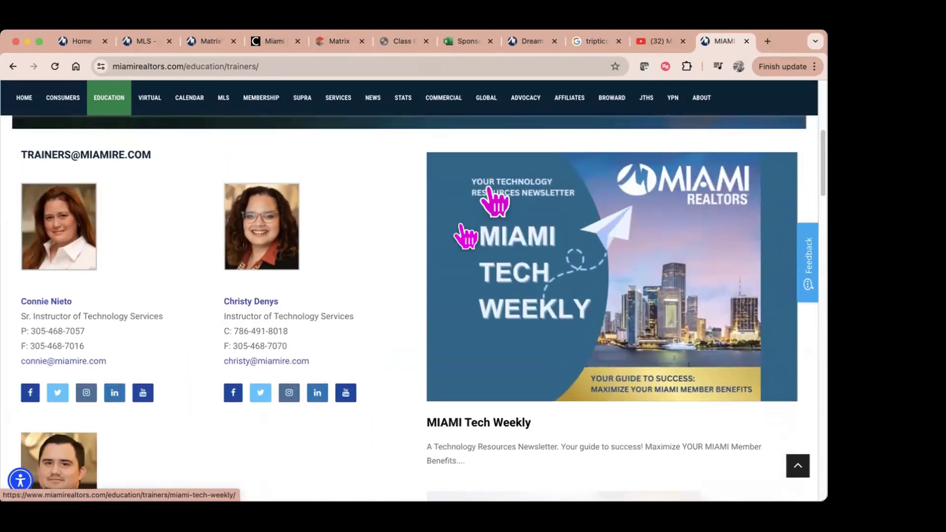
{"action": "scroll", "coordinate": [626, 308], "scroll_direction": "down", "scroll_amount": 10}
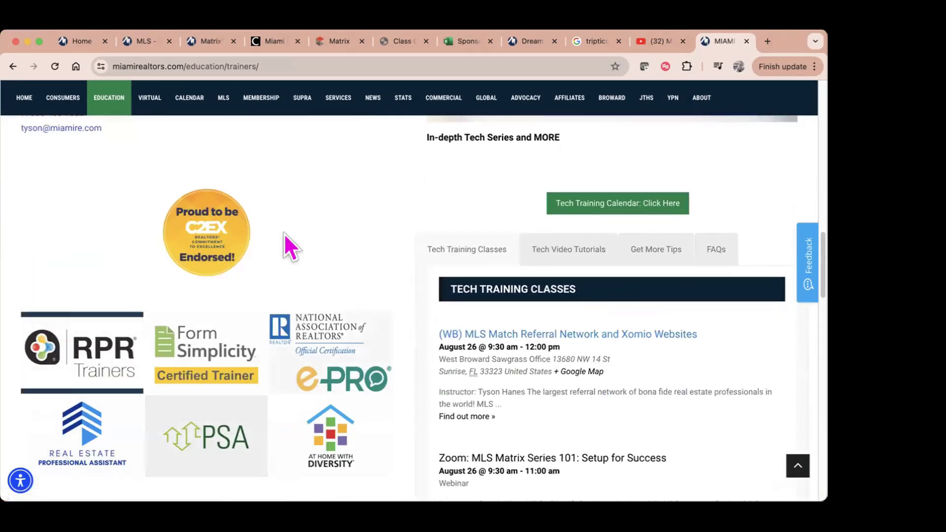
{"action": "scroll", "coordinate": [392, 424], "scroll_direction": "down", "scroll_amount": 2}
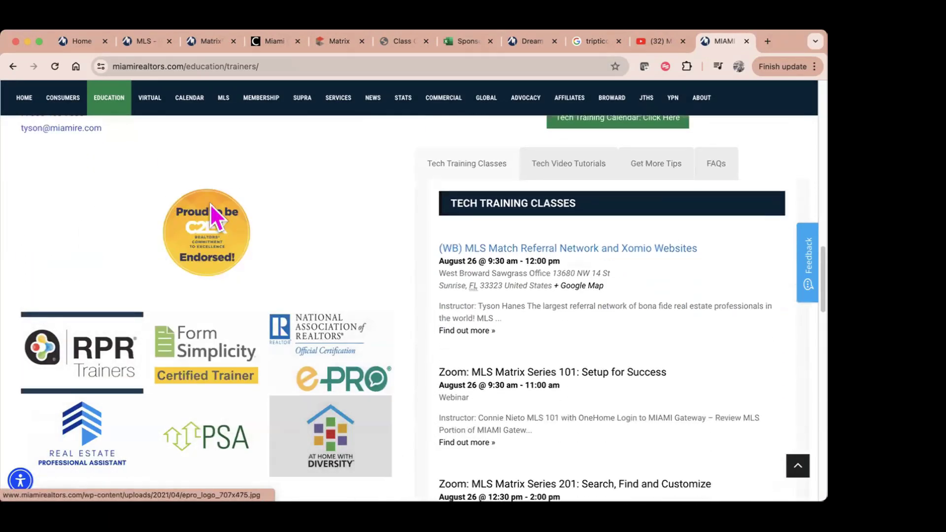
{"action": "scroll", "coordinate": [560, 458], "scroll_direction": "up", "scroll_amount": 6}
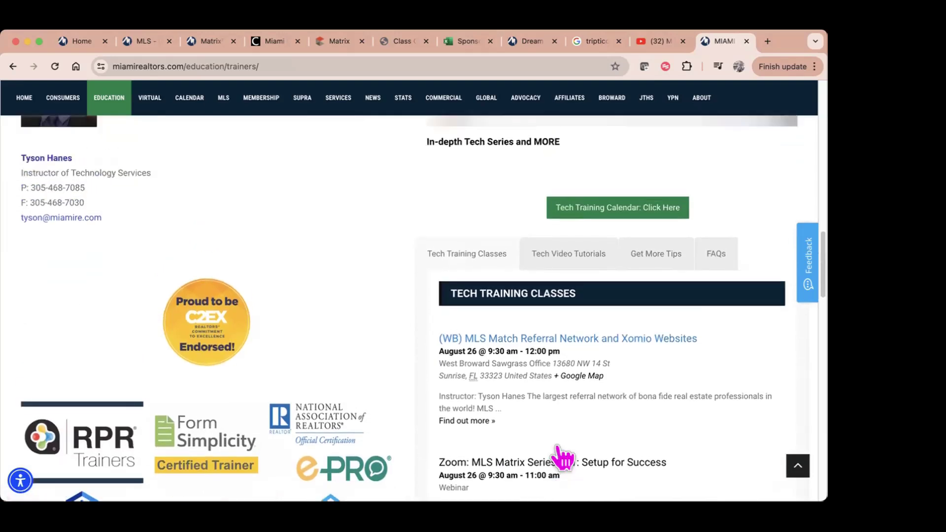
{"action": "scroll", "coordinate": [117, 243], "scroll_direction": "up", "scroll_amount": 3}
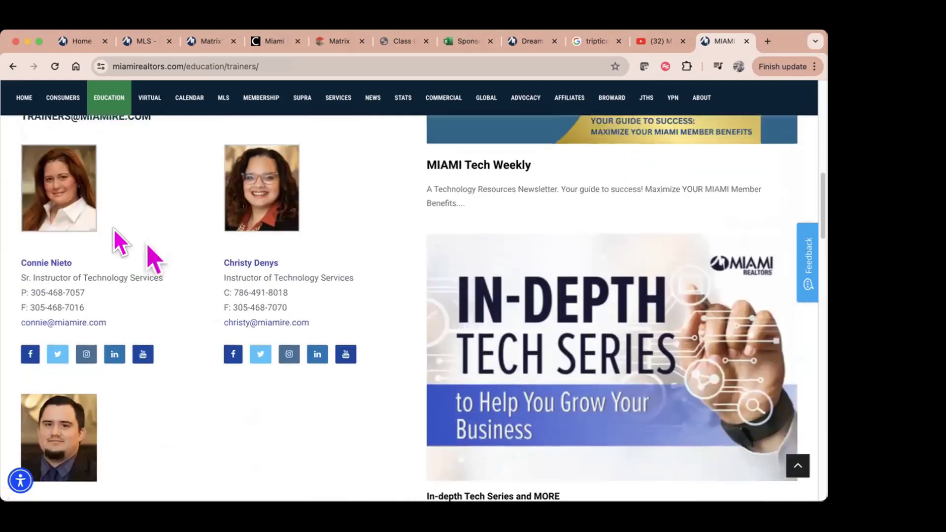
Step: Open the agent's own trainer profile page and look through it
{"action": "left_click", "coordinate": [46, 266]}
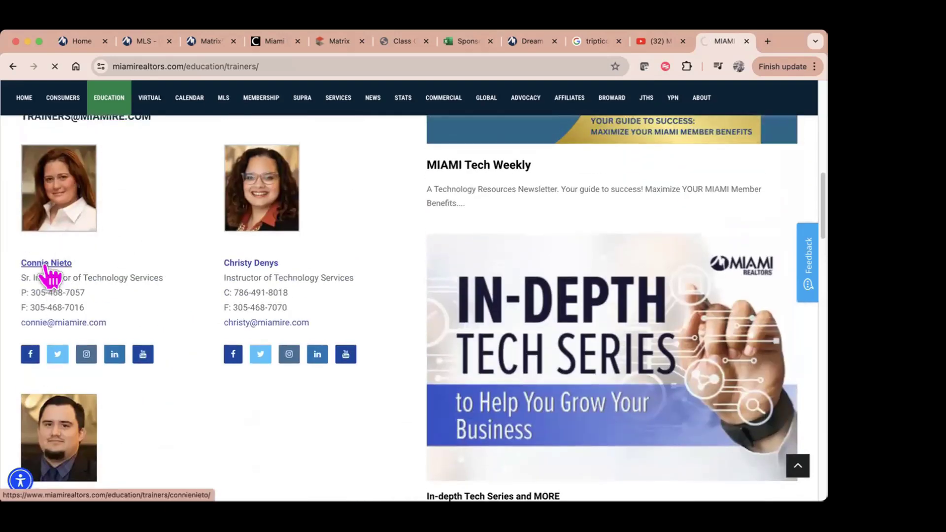
{"action": "scroll", "coordinate": [319, 424], "scroll_direction": "down", "scroll_amount": 4}
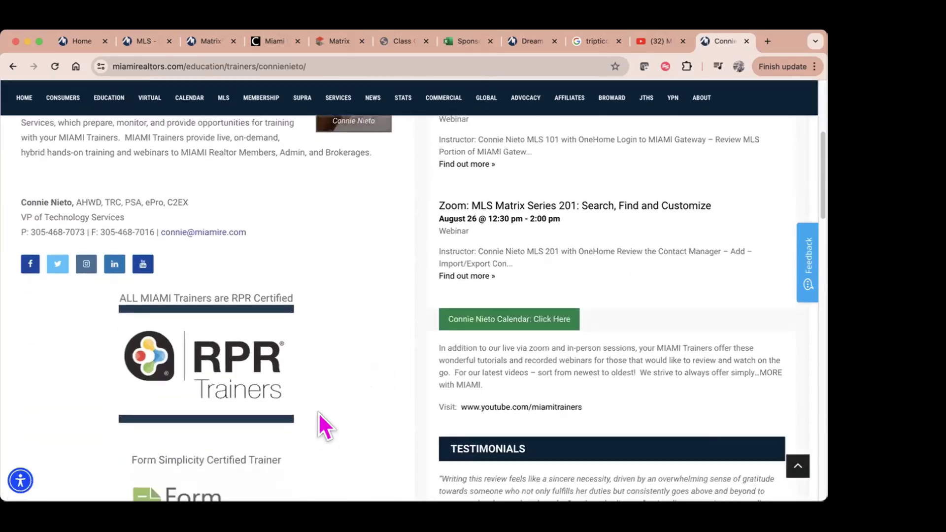
{"action": "scroll", "coordinate": [319, 414], "scroll_direction": "down", "scroll_amount": 7}
{"action": "scroll", "coordinate": [326, 415], "scroll_direction": "down", "scroll_amount": 6}
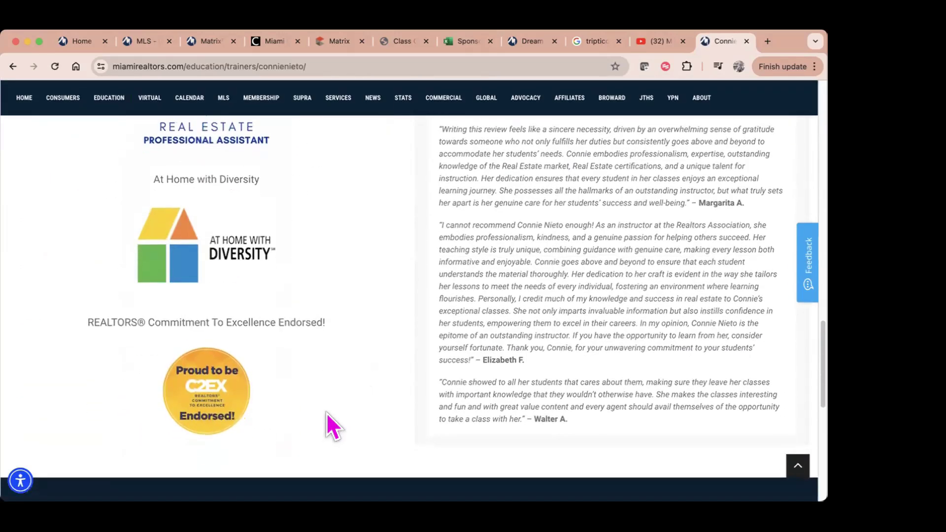
{"action": "scroll", "coordinate": [326, 413], "scroll_direction": "up", "scroll_amount": 17}
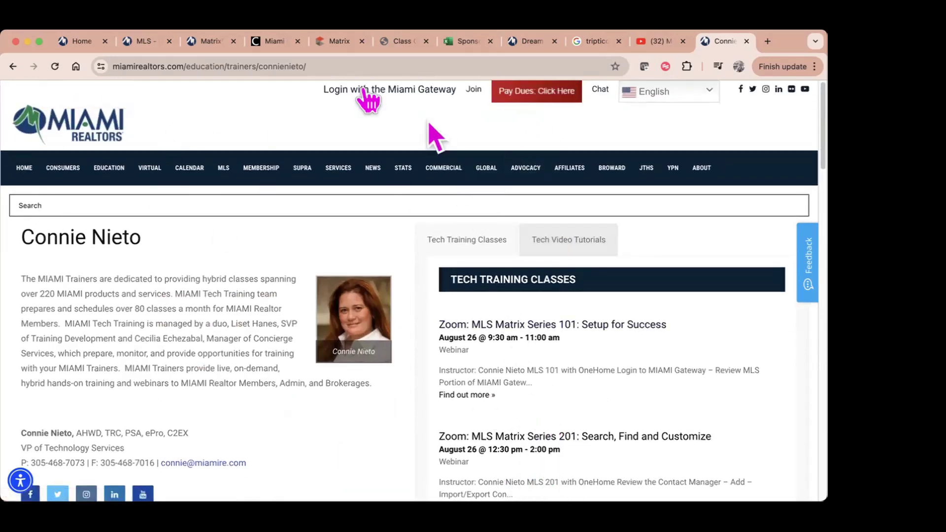
Step: Copy the trainer profile URL and paste it into Matrix's Website Address field
{"action": "left_click", "coordinate": [320, 66]}
{"action": "right_click", "coordinate": [323, 66]}
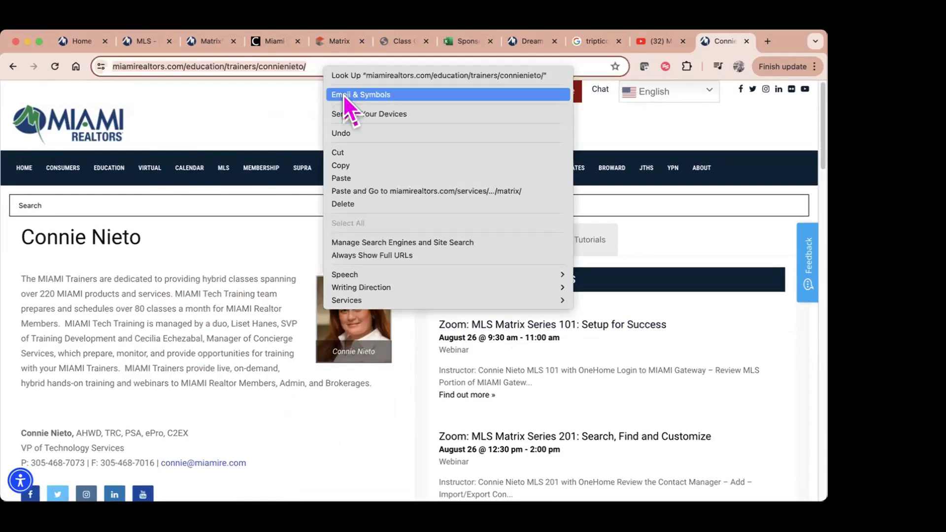
{"action": "left_click", "coordinate": [353, 165]}
{"action": "left_click", "coordinate": [338, 43]}
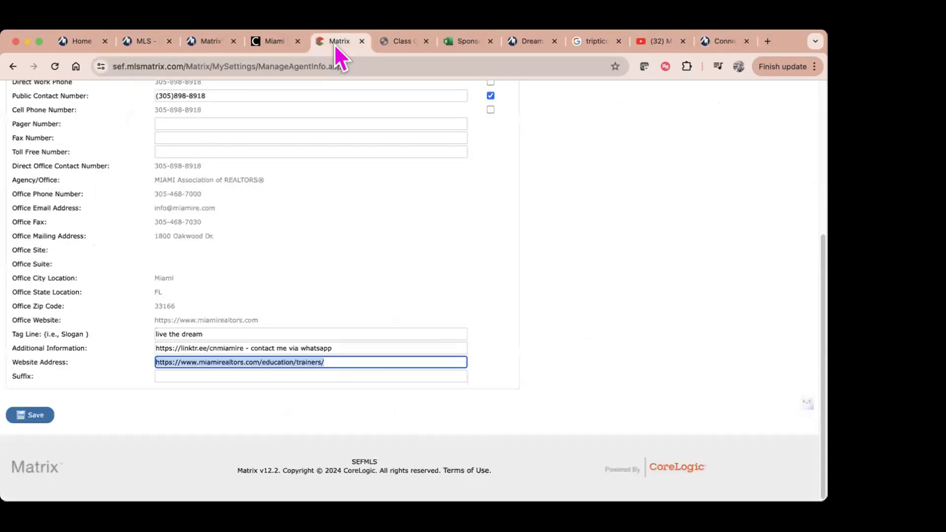
{"action": "right_click", "coordinate": [329, 363]}
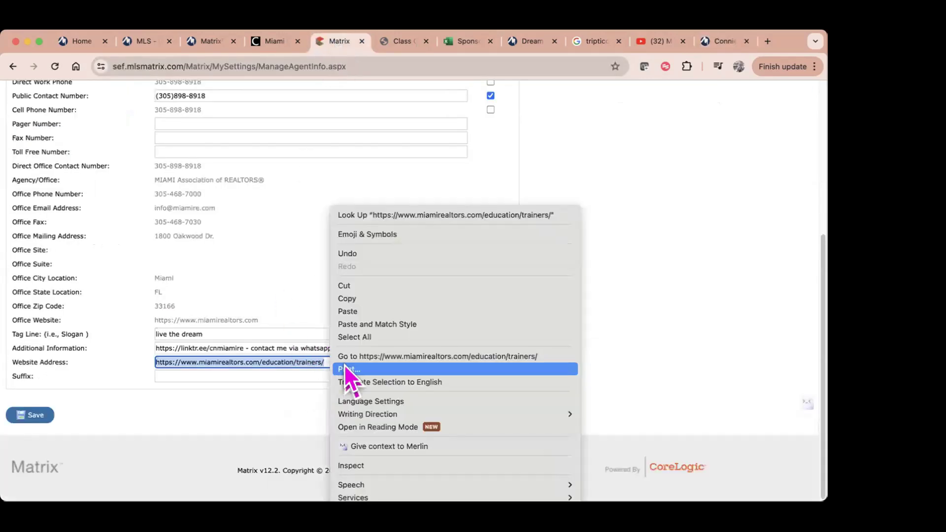
{"action": "left_click", "coordinate": [363, 312]}
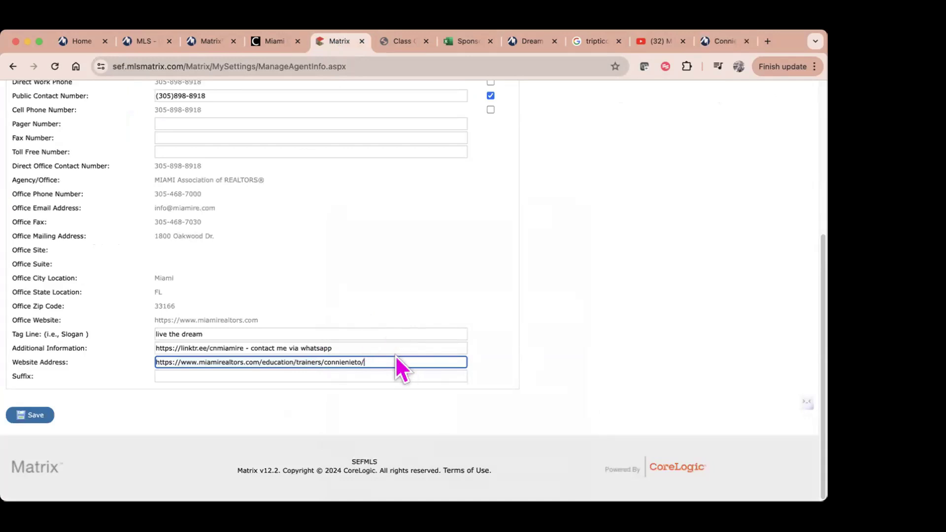
{"action": "left_click", "coordinate": [402, 376]}
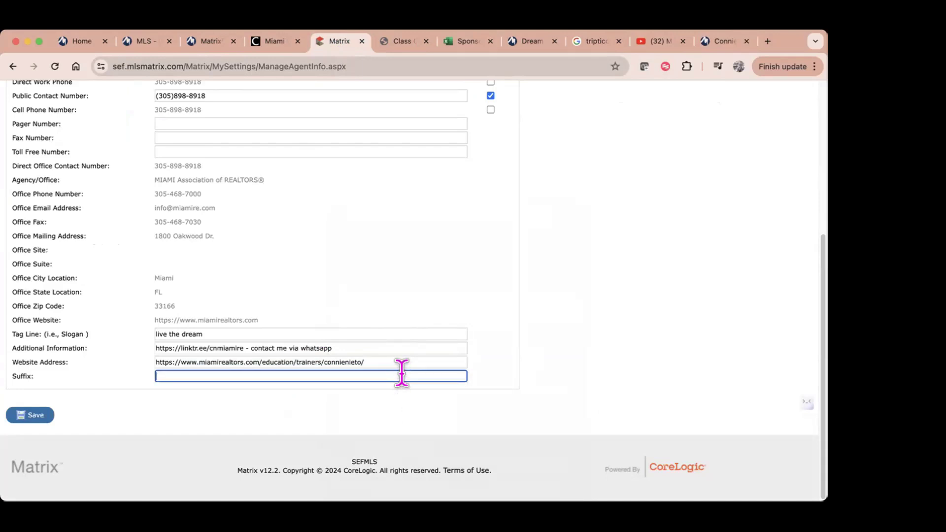
{"action": "scroll", "coordinate": [239, 296], "scroll_direction": "up", "scroll_amount": 5}
{"action": "scroll", "coordinate": [312, 397], "scroll_direction": "down", "scroll_amount": 5}
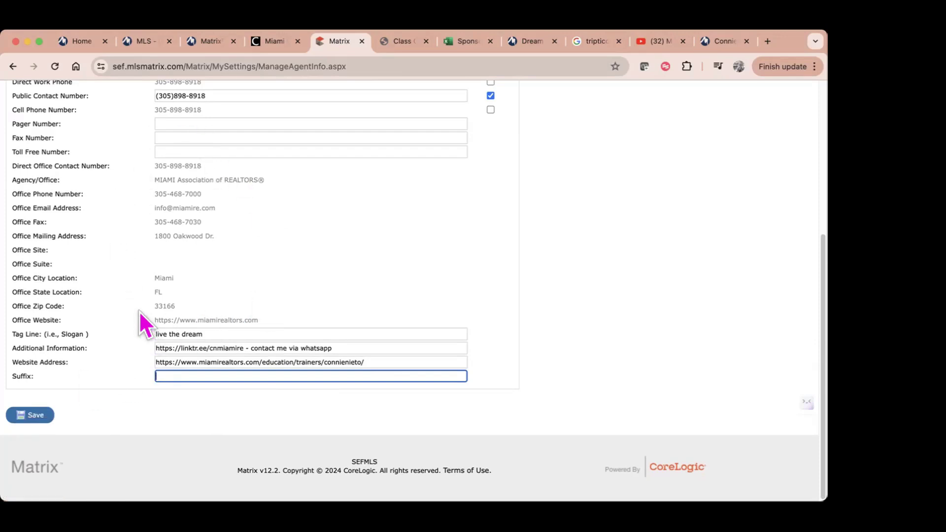
Step: Save the agent information and switch to the Header & Footer settings
{"action": "left_click", "coordinate": [28, 417]}
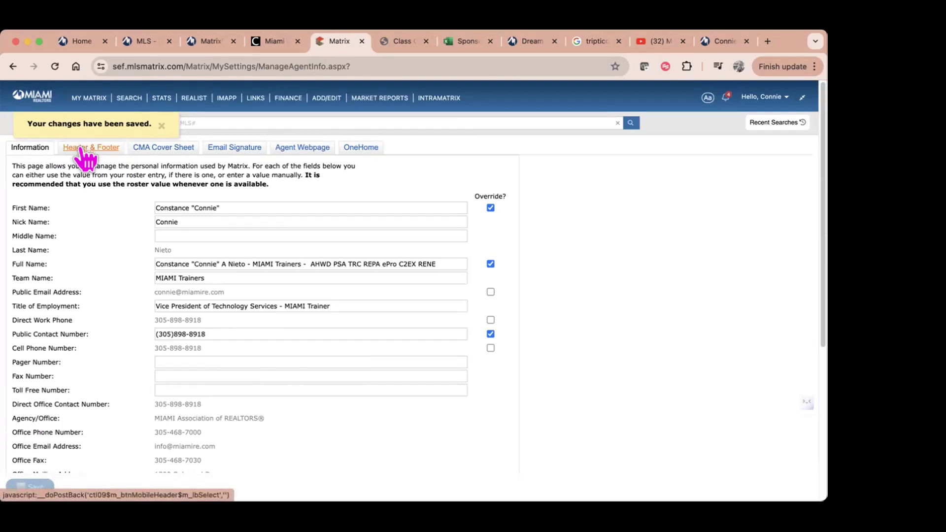
{"action": "left_click", "coordinate": [81, 149]}
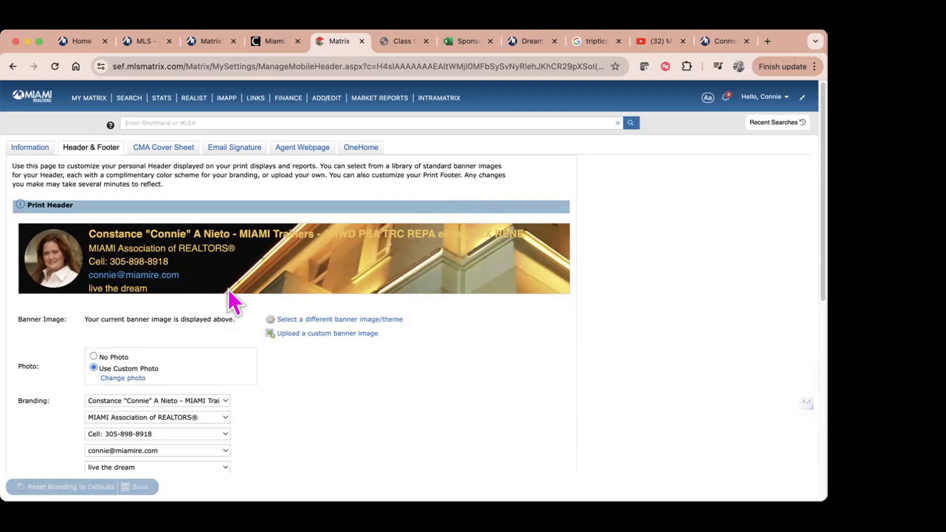
Step: Open the banner choices and select the Luxurious Villa theme
{"action": "left_click", "coordinate": [331, 320]}
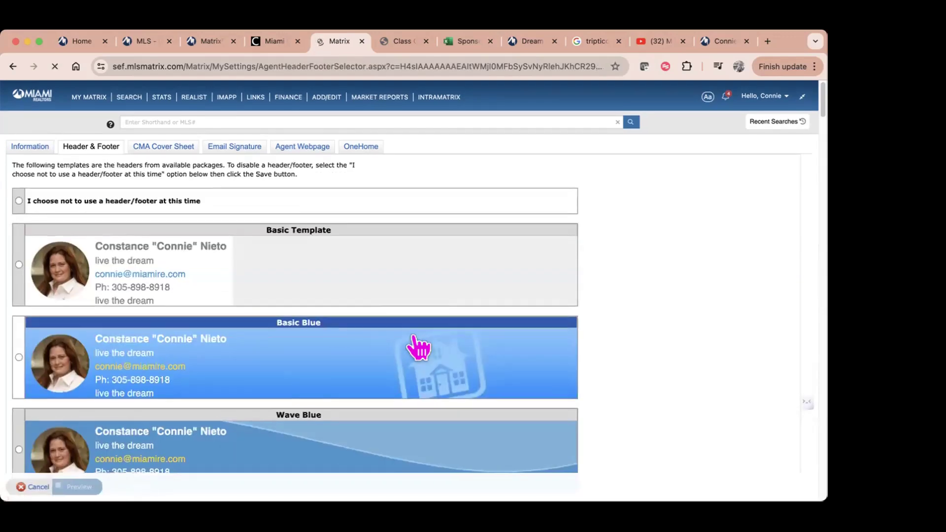
{"action": "scroll", "coordinate": [414, 345], "scroll_direction": "down", "scroll_amount": 6}
{"action": "scroll", "coordinate": [335, 328], "scroll_direction": "down", "scroll_amount": 6}
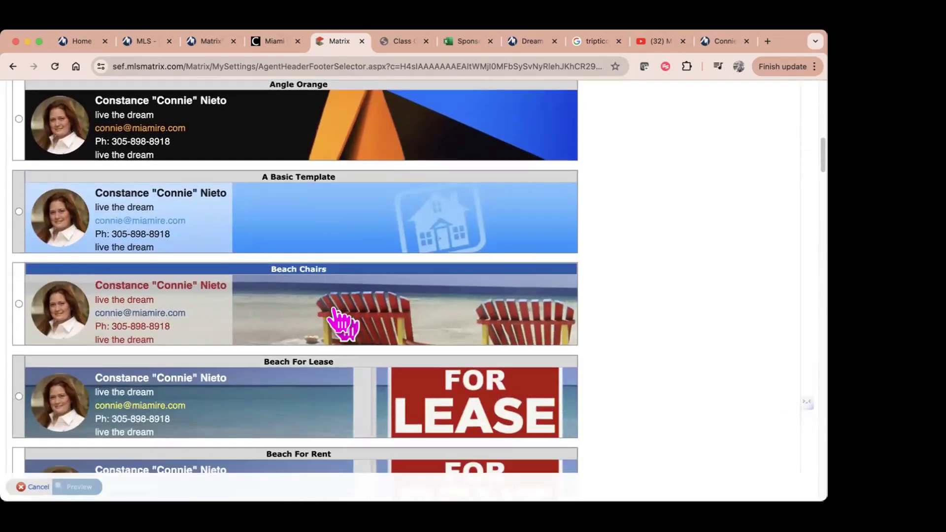
{"action": "scroll", "coordinate": [335, 320], "scroll_direction": "down", "scroll_amount": 5}
{"action": "scroll", "coordinate": [414, 244], "scroll_direction": "down", "scroll_amount": 4}
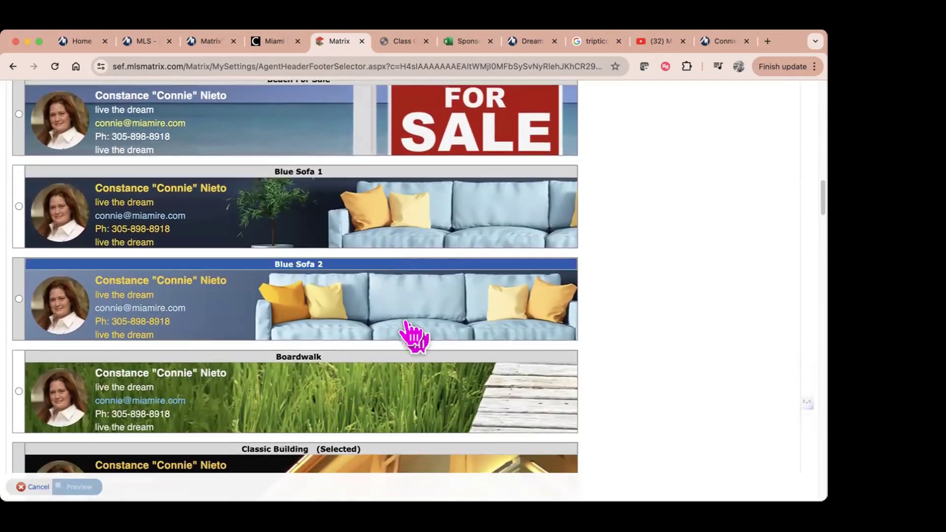
{"action": "scroll", "coordinate": [414, 337], "scroll_direction": "down", "scroll_amount": 2}
{"action": "scroll", "coordinate": [456, 308], "scroll_direction": "down", "scroll_amount": 1}
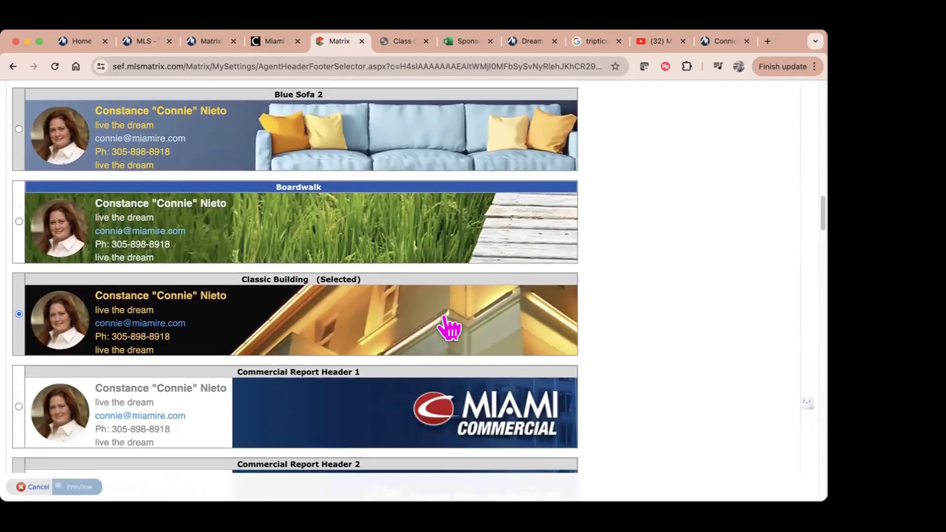
{"action": "scroll", "coordinate": [437, 338], "scroll_direction": "down", "scroll_amount": 3}
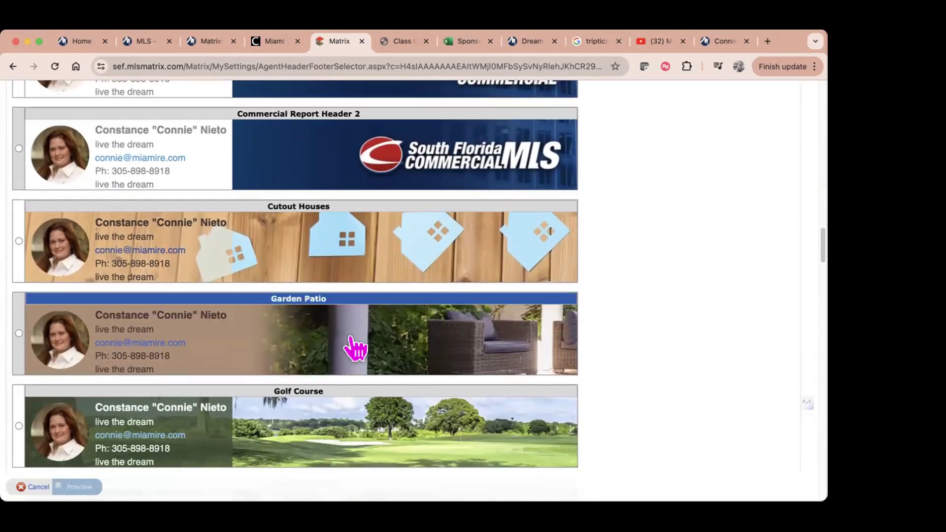
{"action": "scroll", "coordinate": [316, 352], "scroll_direction": "down", "scroll_amount": 4}
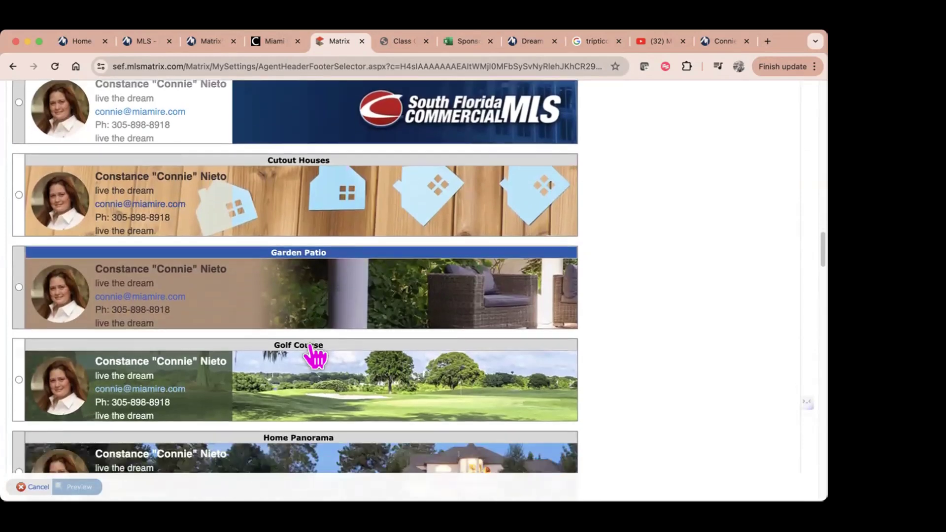
{"action": "scroll", "coordinate": [315, 353], "scroll_direction": "down", "scroll_amount": 5}
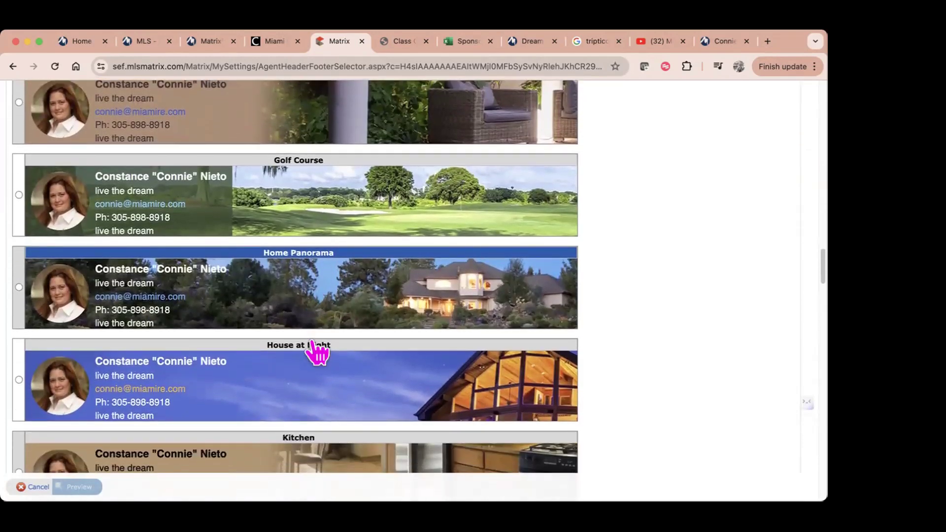
{"action": "scroll", "coordinate": [315, 353], "scroll_direction": "down", "scroll_amount": 7}
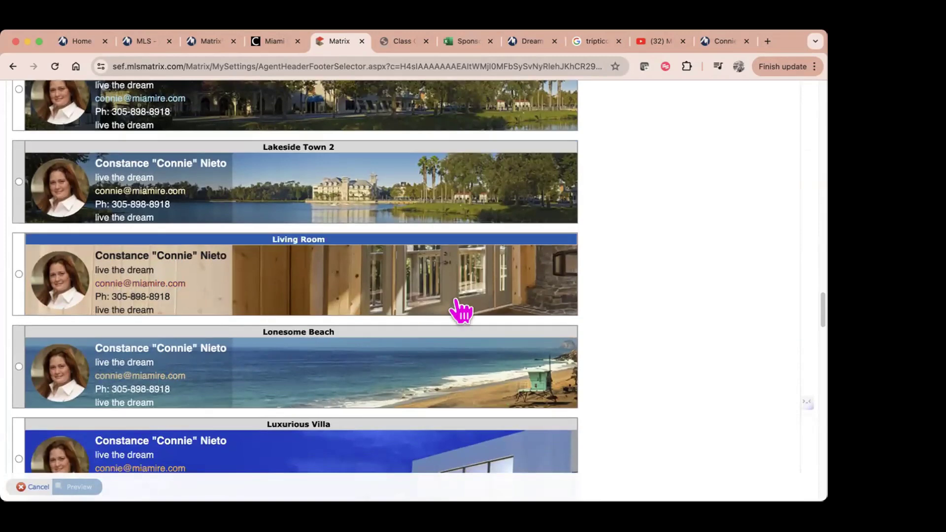
{"action": "scroll", "coordinate": [433, 360], "scroll_direction": "down", "scroll_amount": 3}
{"action": "scroll", "coordinate": [419, 352], "scroll_direction": "down", "scroll_amount": 3}
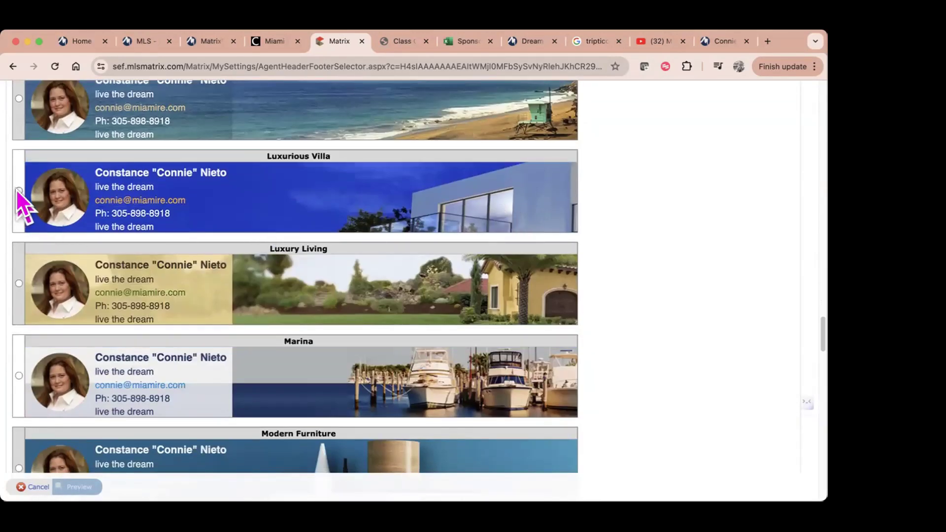
{"action": "left_click", "coordinate": [19, 191]}
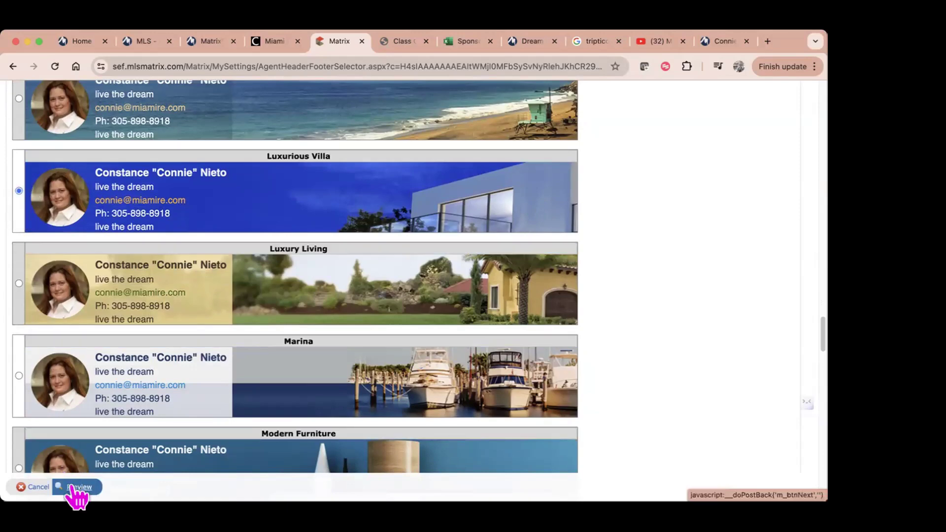
Step: Preview the print header with the Luxurious Villa banner
{"action": "scroll", "coordinate": [205, 407], "scroll_direction": "down", "scroll_amount": 8}
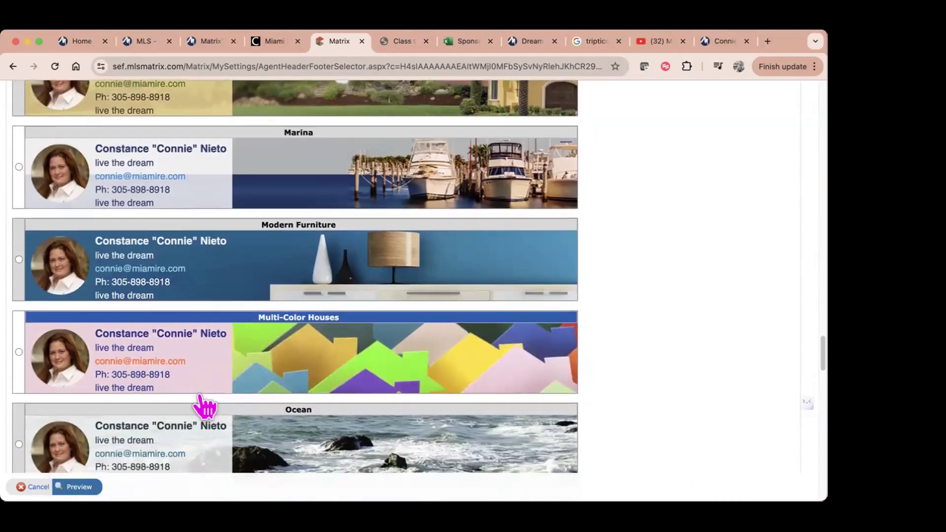
{"action": "scroll", "coordinate": [203, 404], "scroll_direction": "down", "scroll_amount": 5}
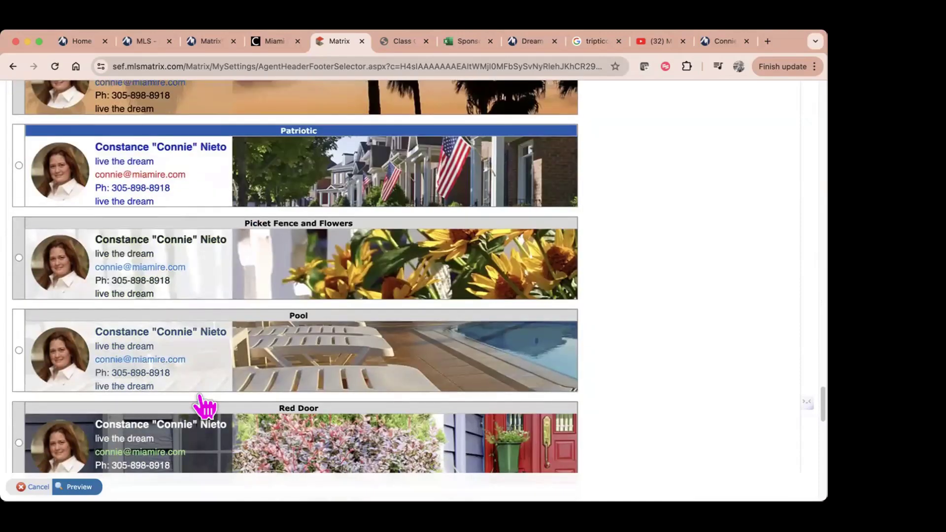
{"action": "scroll", "coordinate": [202, 401], "scroll_direction": "down", "scroll_amount": 3}
{"action": "scroll", "coordinate": [200, 399], "scroll_direction": "down", "scroll_amount": 12}
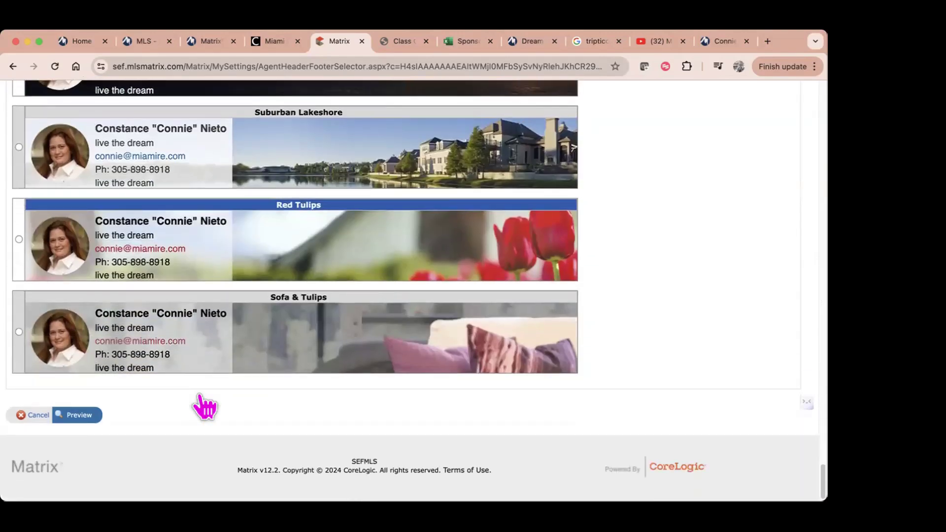
{"action": "left_click", "coordinate": [69, 416]}
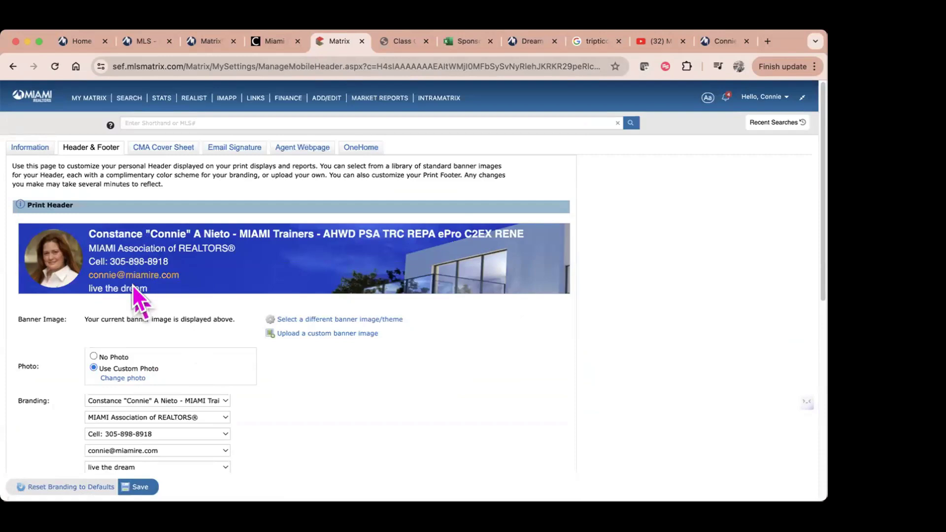
{"action": "scroll", "coordinate": [177, 319], "scroll_direction": "down", "scroll_amount": 1}
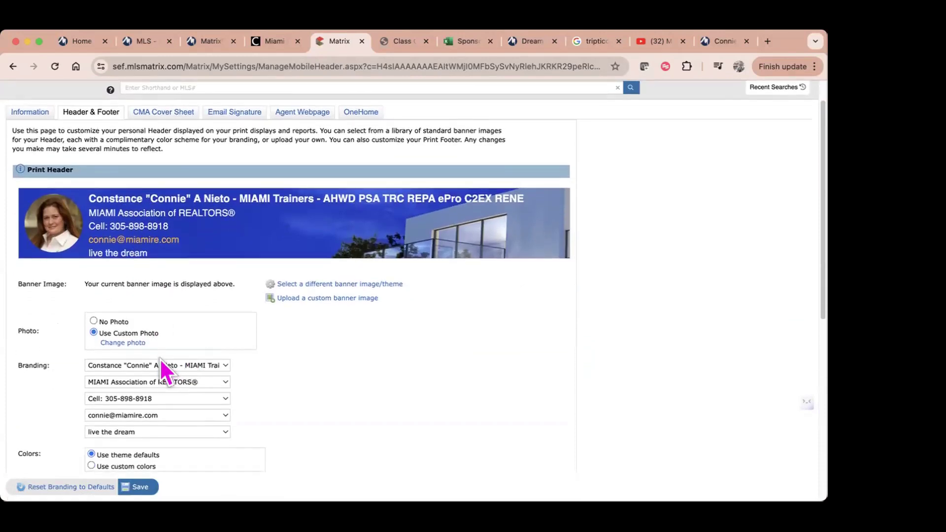
{"action": "left_click", "coordinate": [221, 364]}
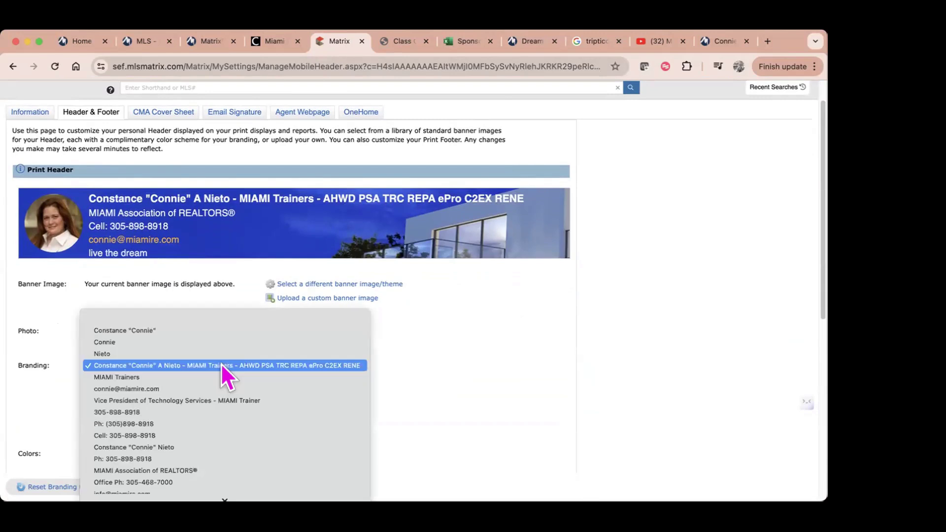
{"action": "left_click", "coordinate": [221, 365]}
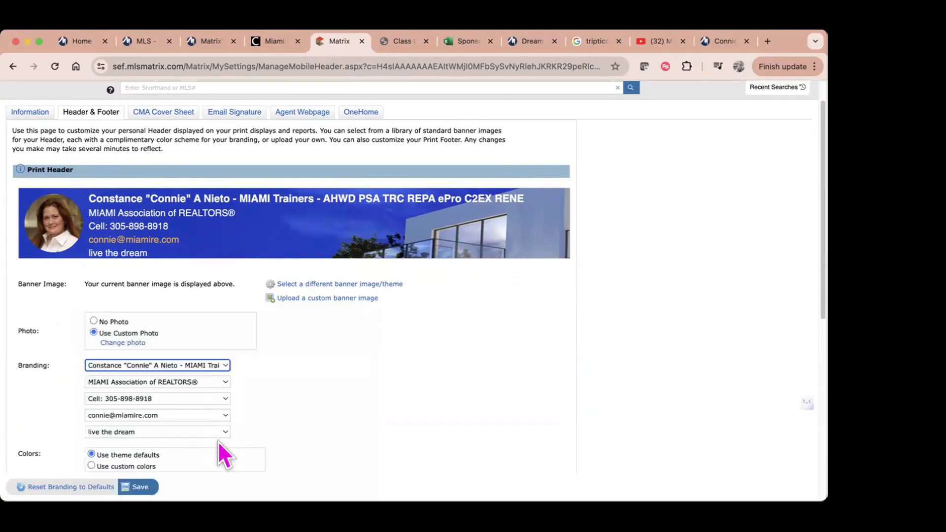
{"action": "left_click", "coordinate": [93, 320]}
{"action": "left_click", "coordinate": [94, 332]}
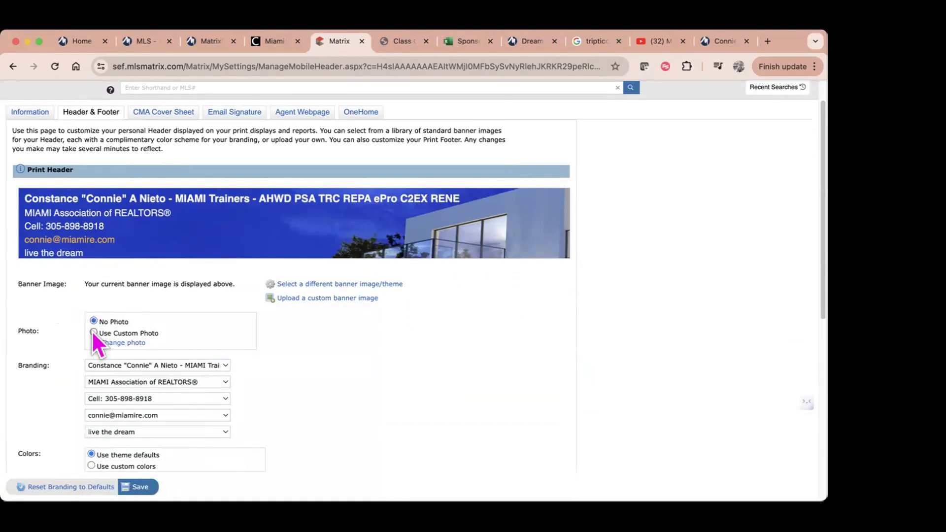
Step: Move the headshot crop area down the photo and save the recropped image
{"action": "left_click", "coordinate": [123, 343]}
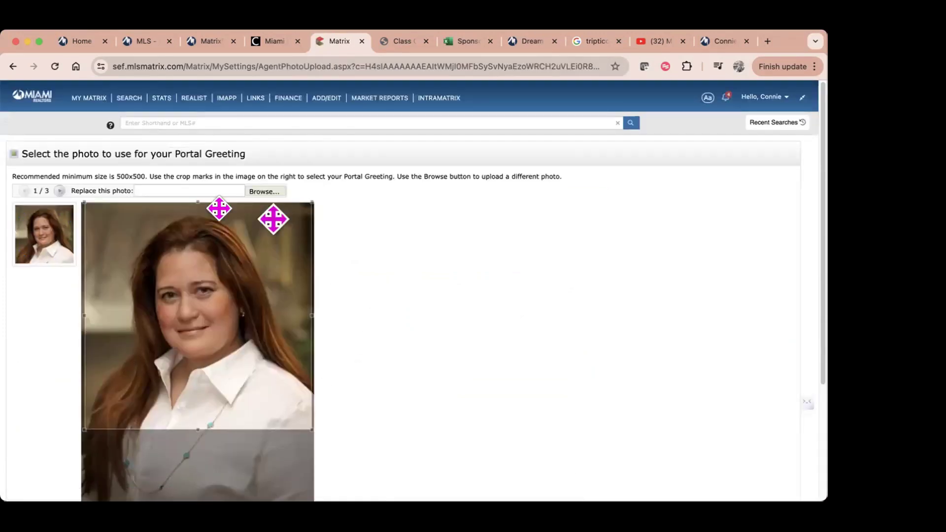
{"action": "left_click_drag", "start_coordinate": [250, 367], "coordinate": [240, 250]}
{"action": "scroll", "coordinate": [330, 295], "scroll_direction": "down", "scroll_amount": 2}
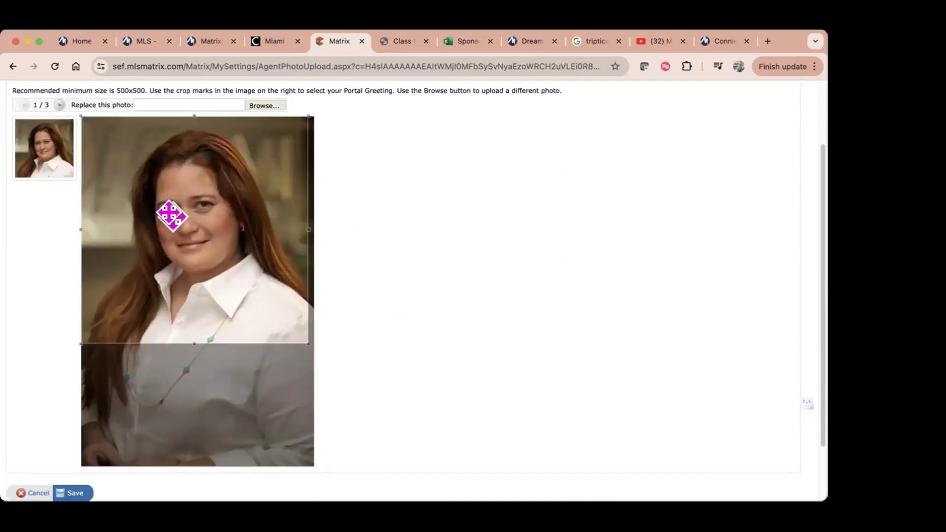
{"action": "left_click", "coordinate": [73, 493]}
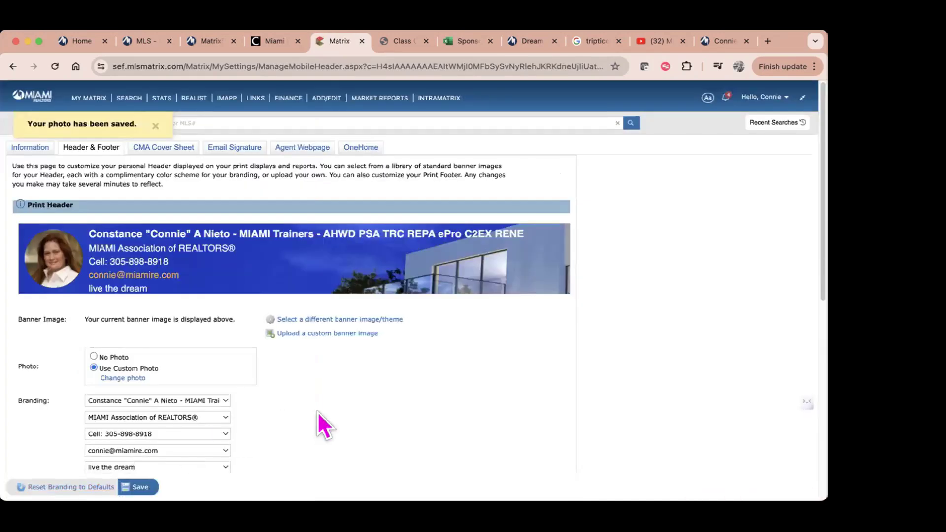
Step: Review the name, MIAMI Association, cell phone and e-mail branding lines, leaving them unchanged
{"action": "scroll", "coordinate": [317, 413], "scroll_direction": "down", "scroll_amount": 2}
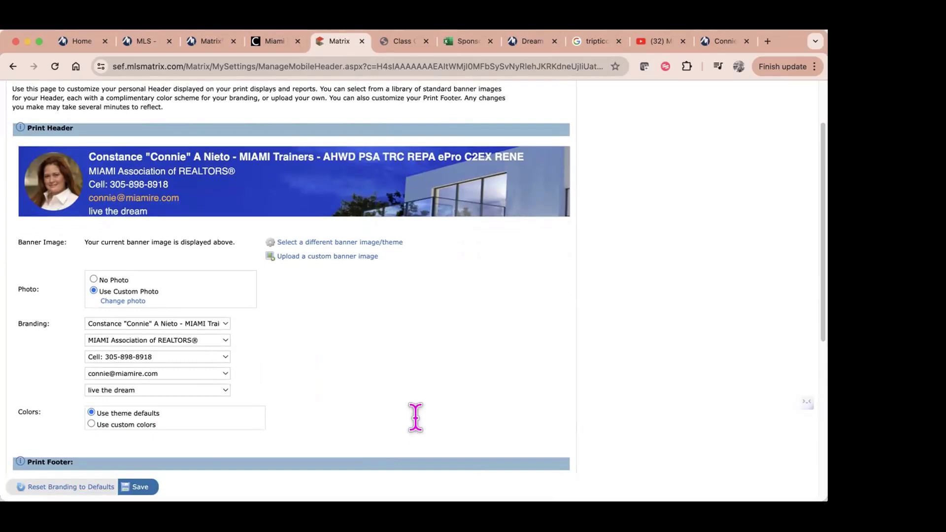
{"action": "left_click", "coordinate": [218, 325]}
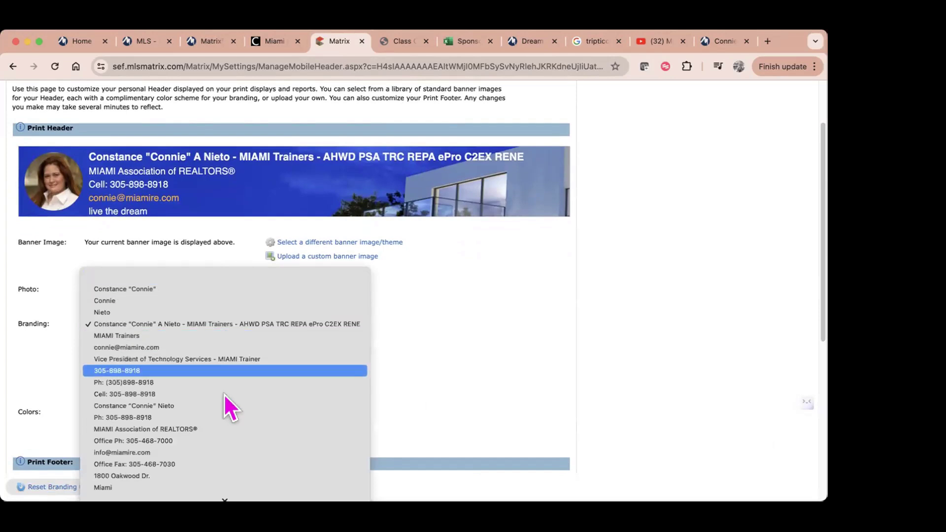
{"action": "left_click", "coordinate": [232, 323]}
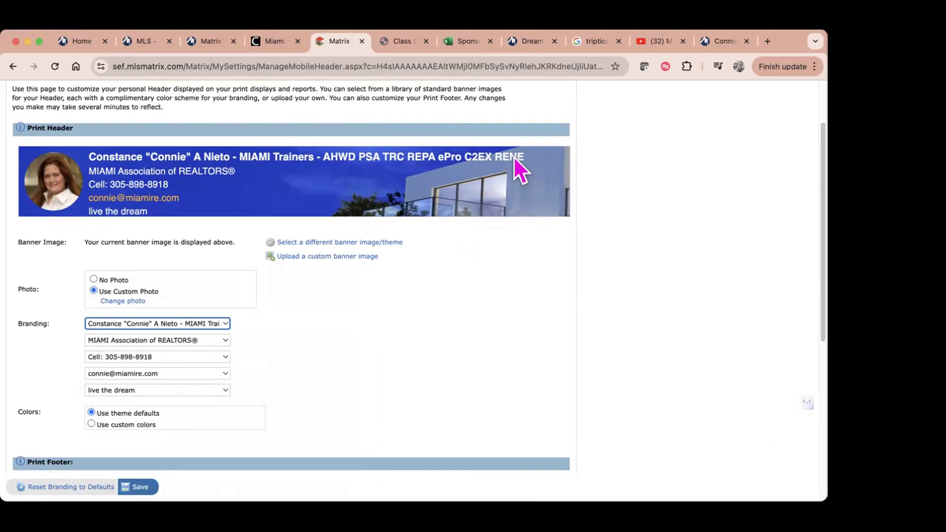
{"action": "left_click", "coordinate": [224, 340]}
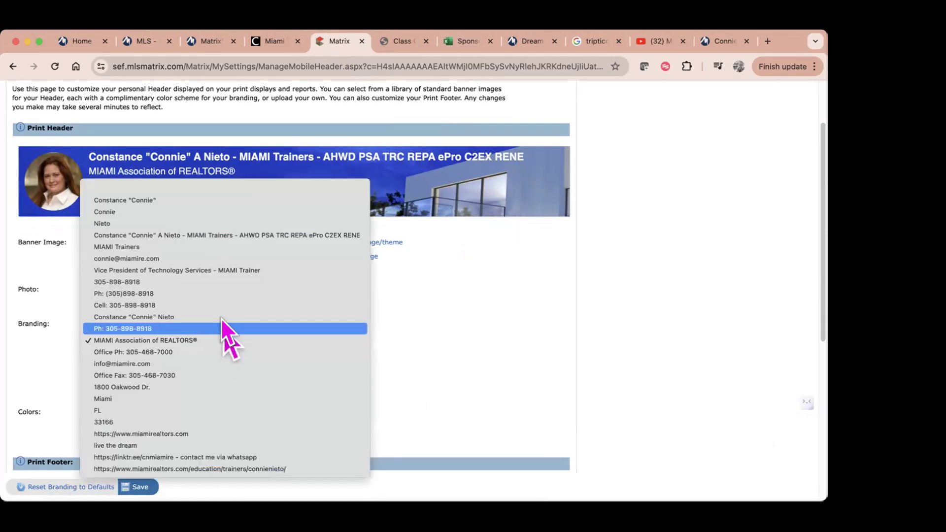
{"action": "left_click", "coordinate": [206, 344]}
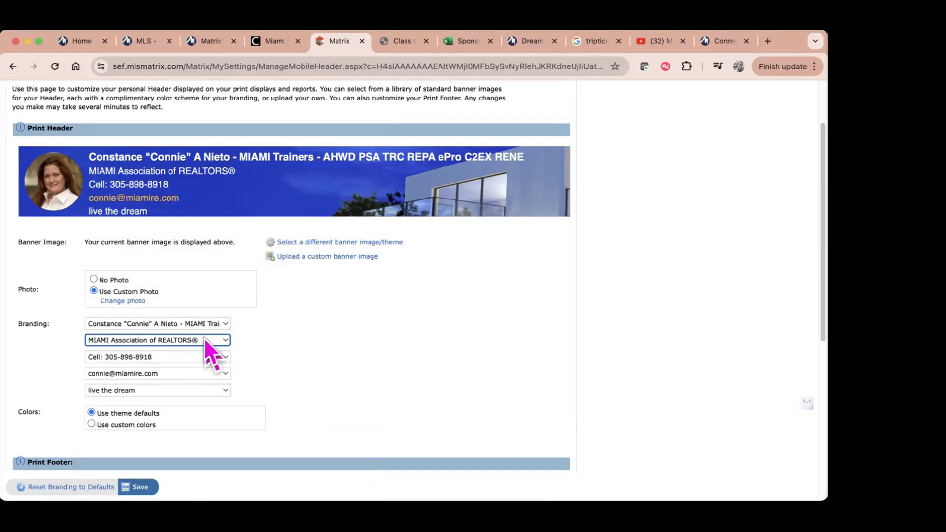
{"action": "left_click", "coordinate": [213, 355]}
{"action": "left_click", "coordinate": [203, 356]}
{"action": "left_click", "coordinate": [203, 368]}
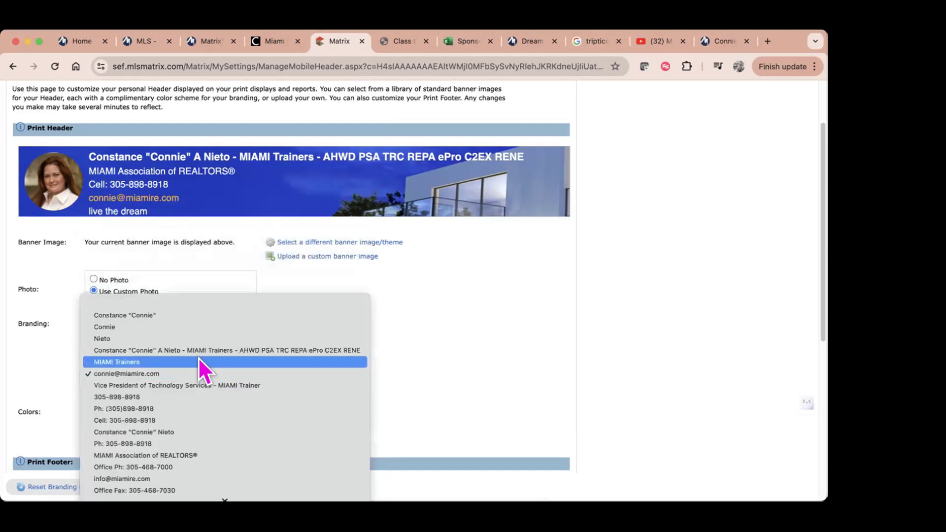
{"action": "left_click", "coordinate": [199, 374]}
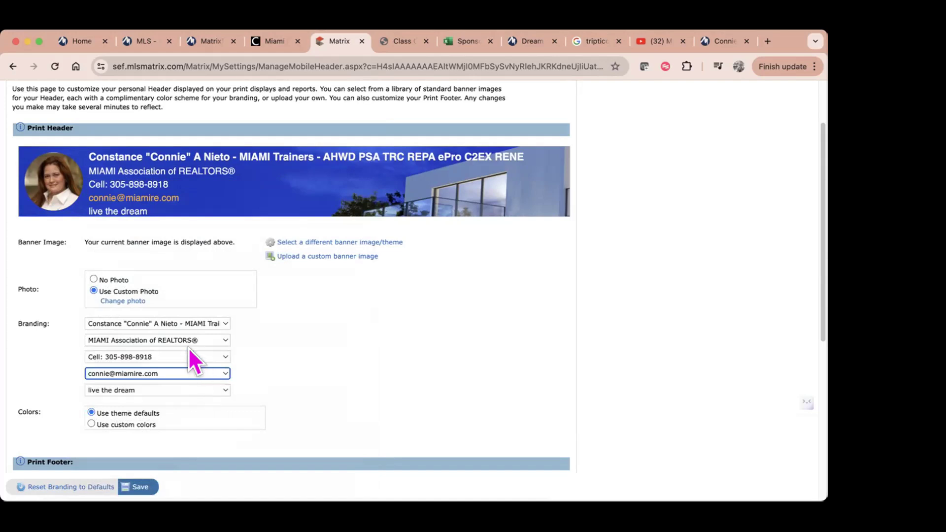
Step: Set the fifth branding line to the miamirealtors.com trainer profile URL
{"action": "left_click", "coordinate": [187, 390]}
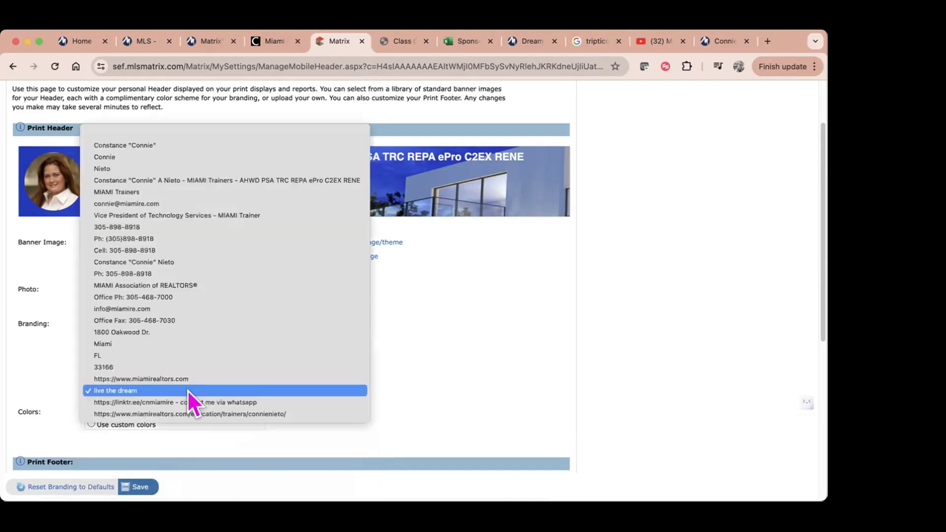
{"action": "left_click", "coordinate": [203, 390]}
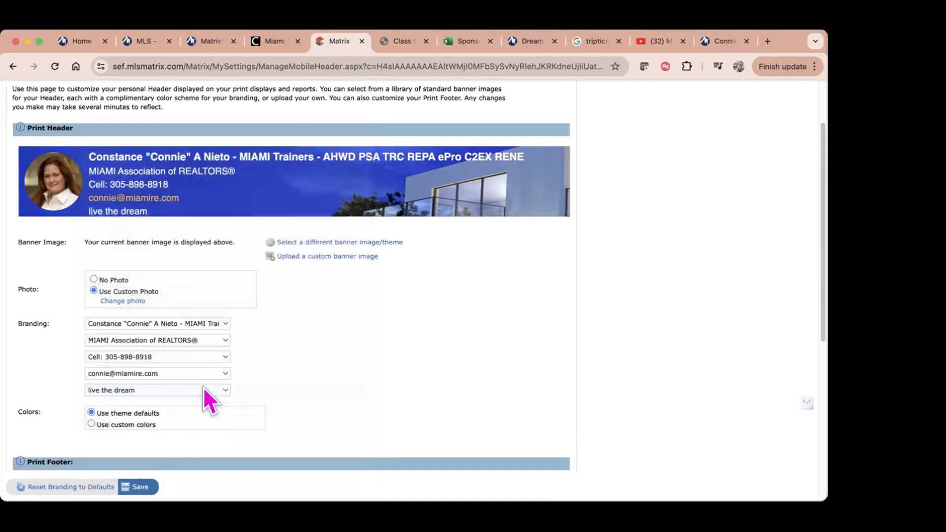
{"action": "left_click", "coordinate": [203, 388]}
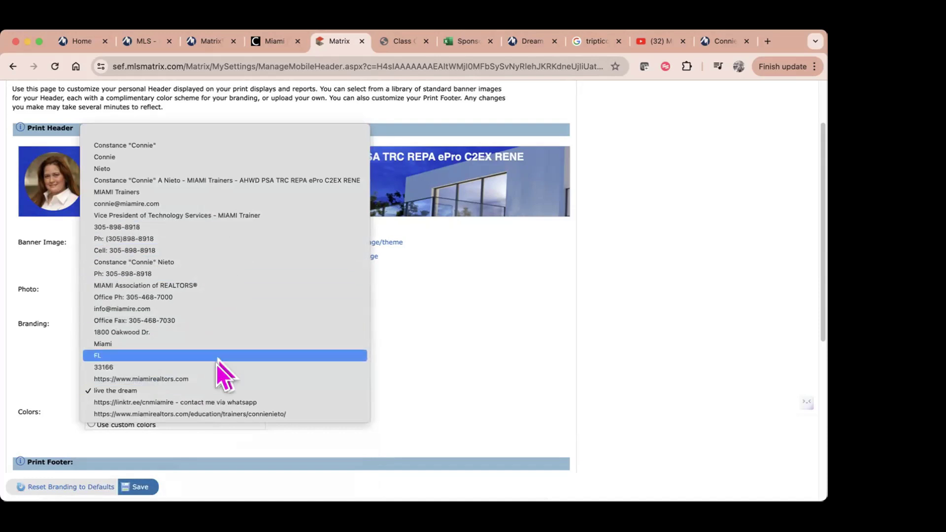
{"action": "left_click", "coordinate": [217, 414]}
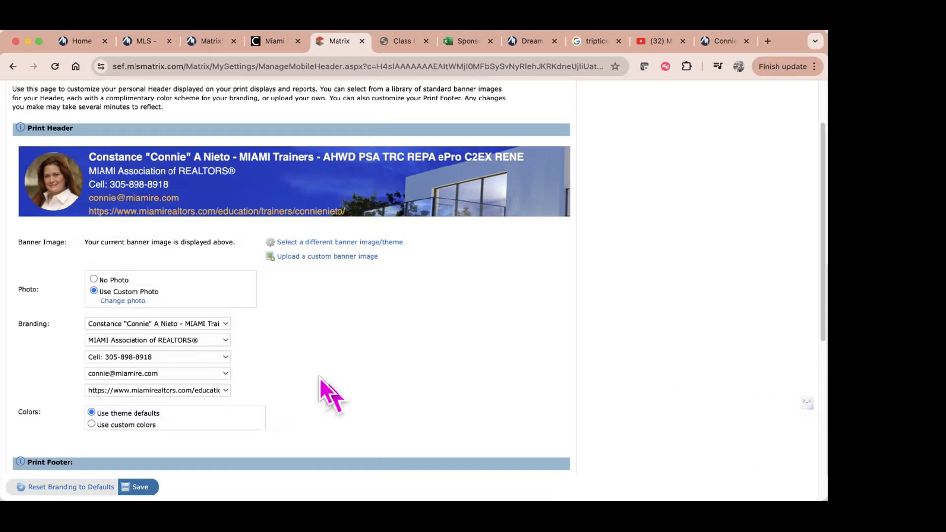
Step: Keep the print footer on, leaving its name and phone lines unchanged
{"action": "scroll", "coordinate": [324, 377], "scroll_direction": "down", "scroll_amount": 5}
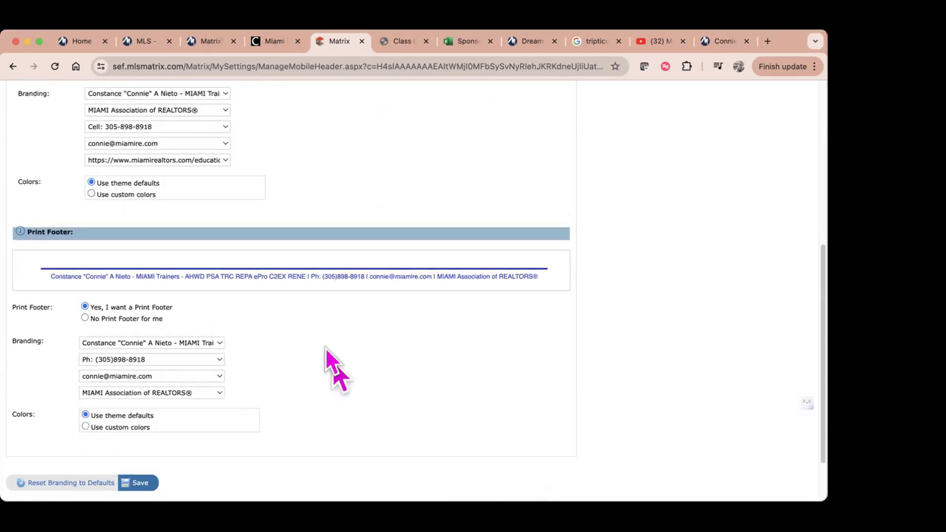
{"action": "left_click", "coordinate": [85, 318]}
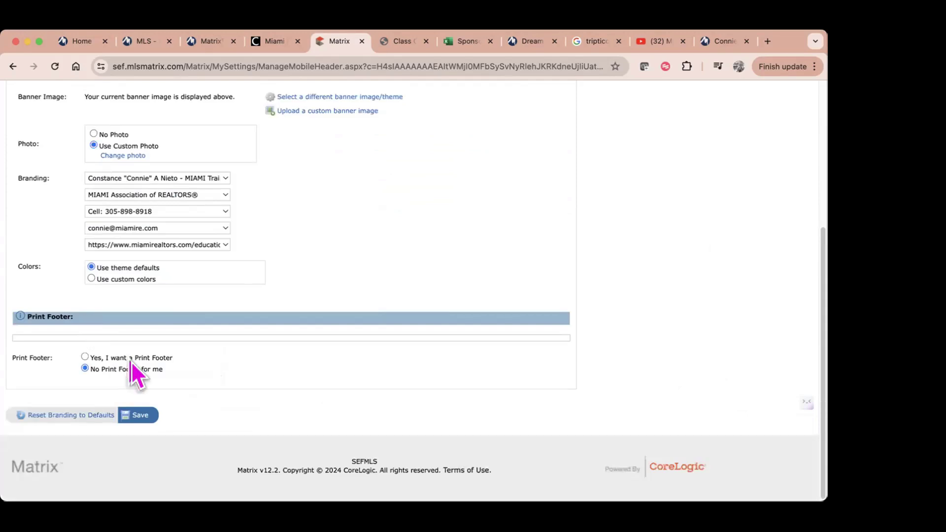
{"action": "left_click", "coordinate": [84, 357]}
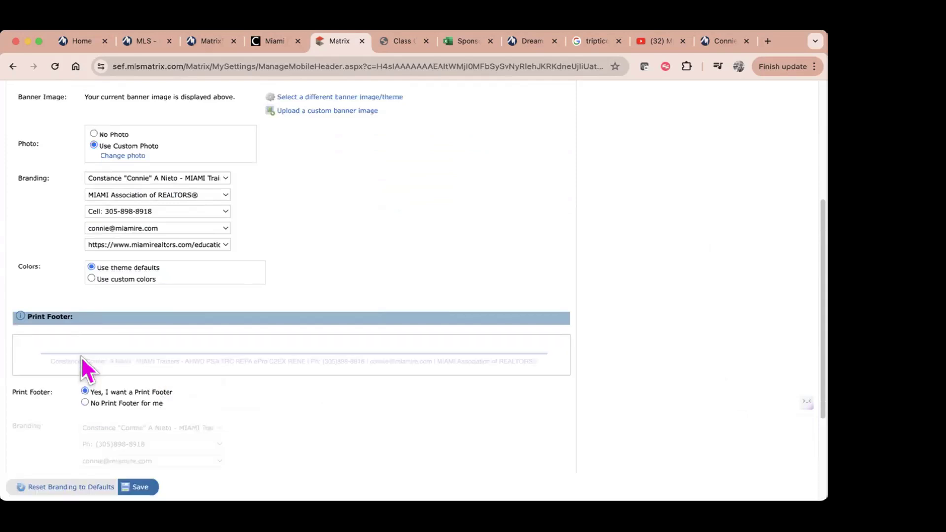
{"action": "scroll", "coordinate": [269, 392], "scroll_direction": "down", "scroll_amount": 3}
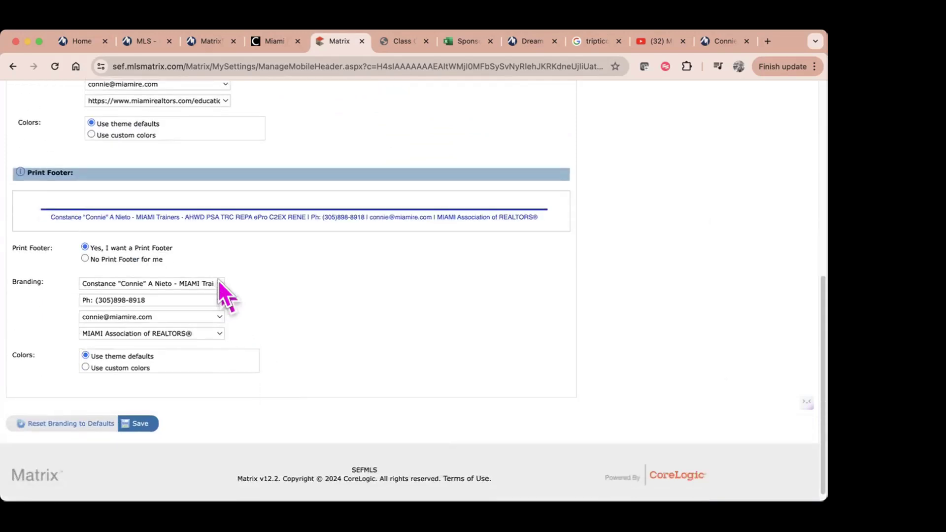
{"action": "left_click", "coordinate": [218, 280]}
{"action": "left_click", "coordinate": [215, 288]}
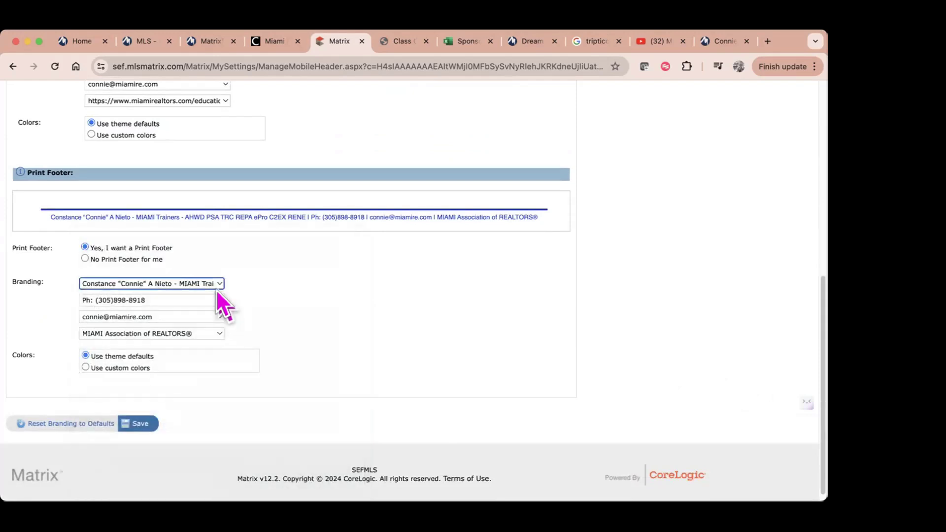
{"action": "left_click", "coordinate": [216, 297]}
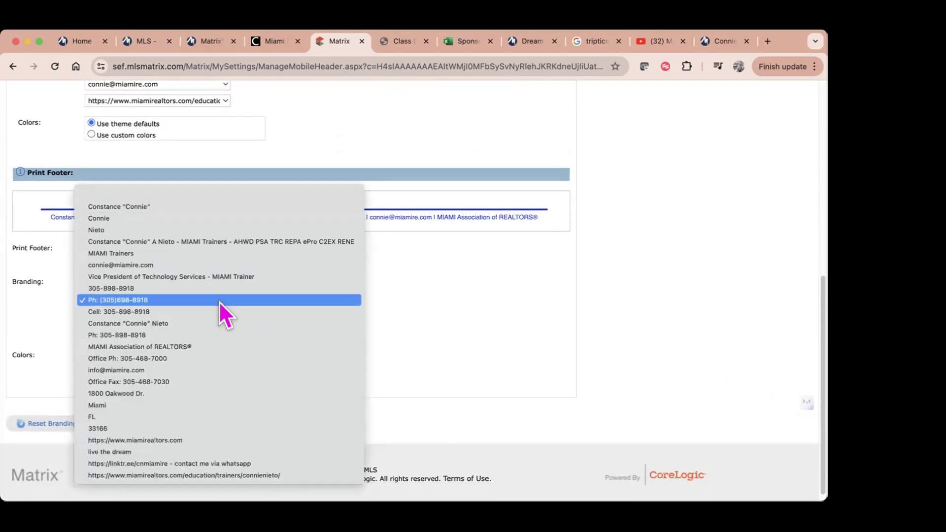
{"action": "left_click", "coordinate": [219, 300]}
Step: Keep the e-mail address as the footer's contact line and save the header and footer branding
{"action": "left_click", "coordinate": [219, 316]}
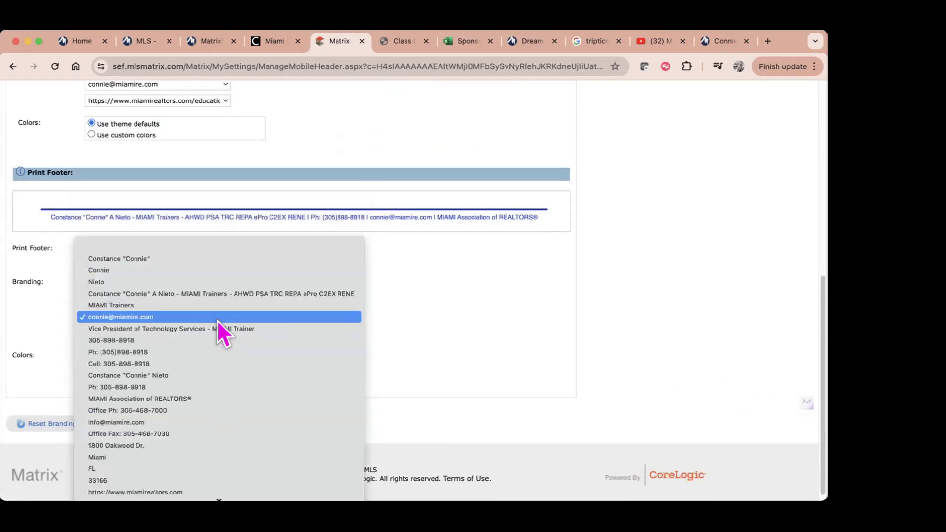
{"action": "left_click", "coordinate": [490, 362]}
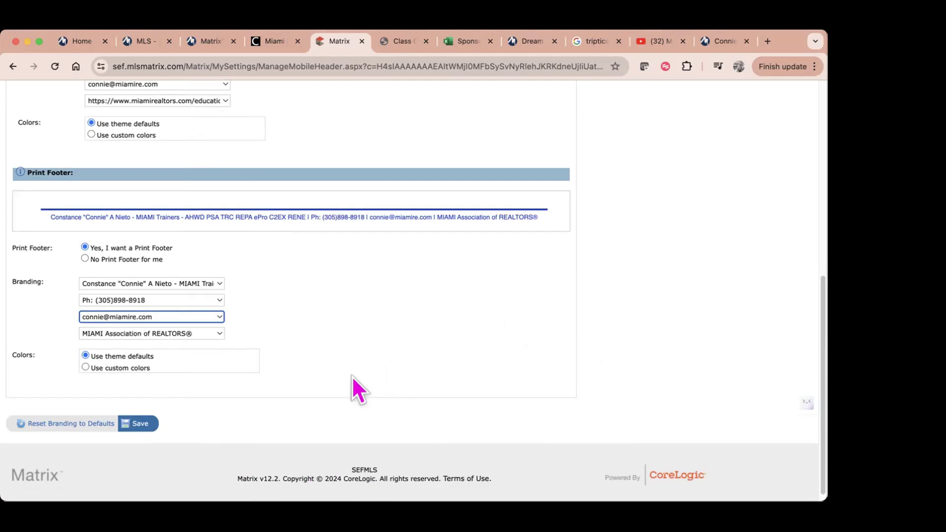
{"action": "left_click", "coordinate": [210, 321]}
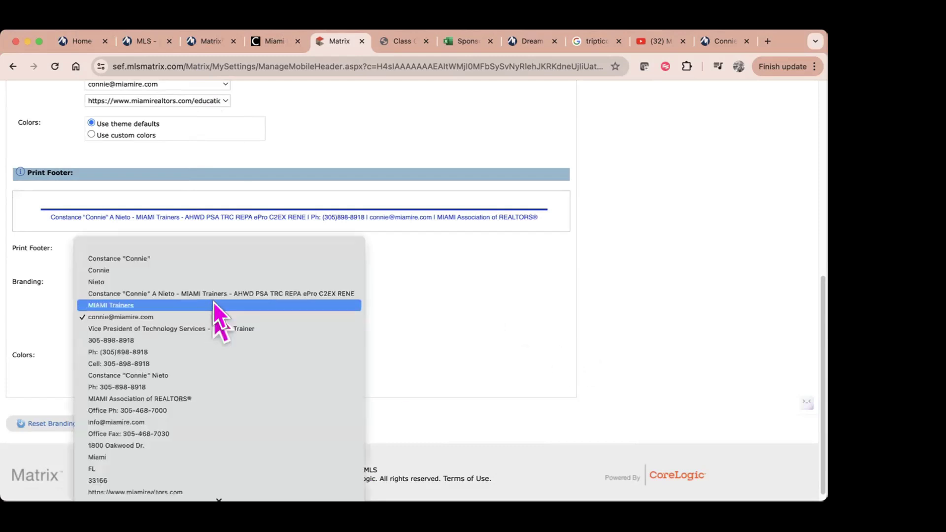
{"action": "left_click", "coordinate": [213, 318]}
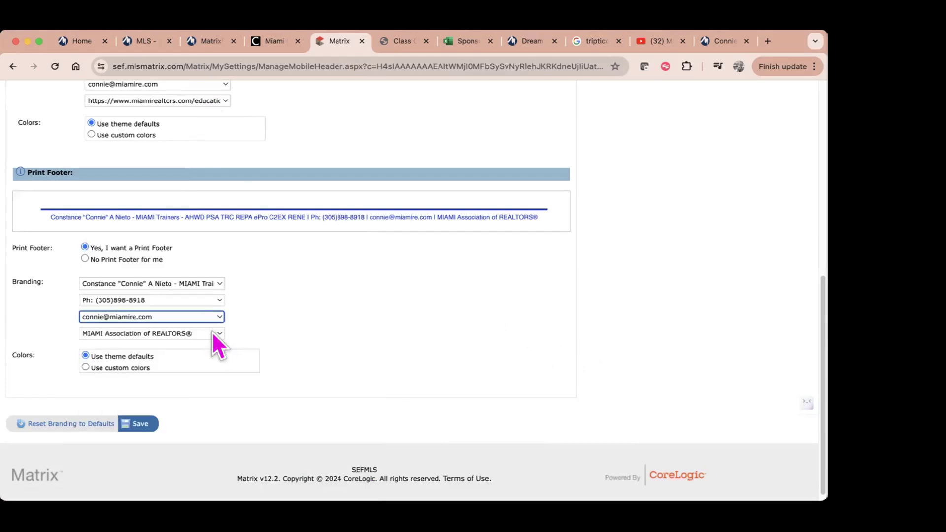
{"action": "left_click", "coordinate": [139, 424]}
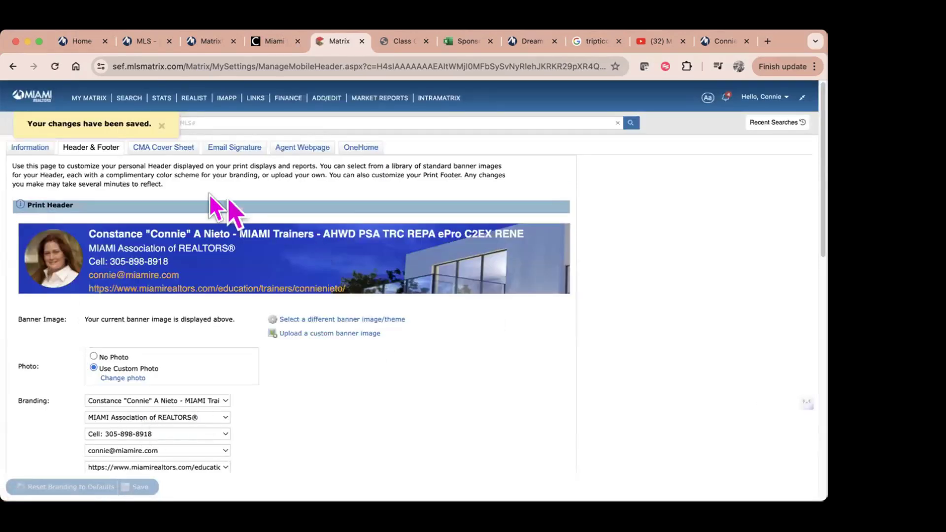
Step: Clear the CMA Cover Sheet's Website Address, keeping the custom cover sheet name
{"action": "left_click", "coordinate": [148, 149]}
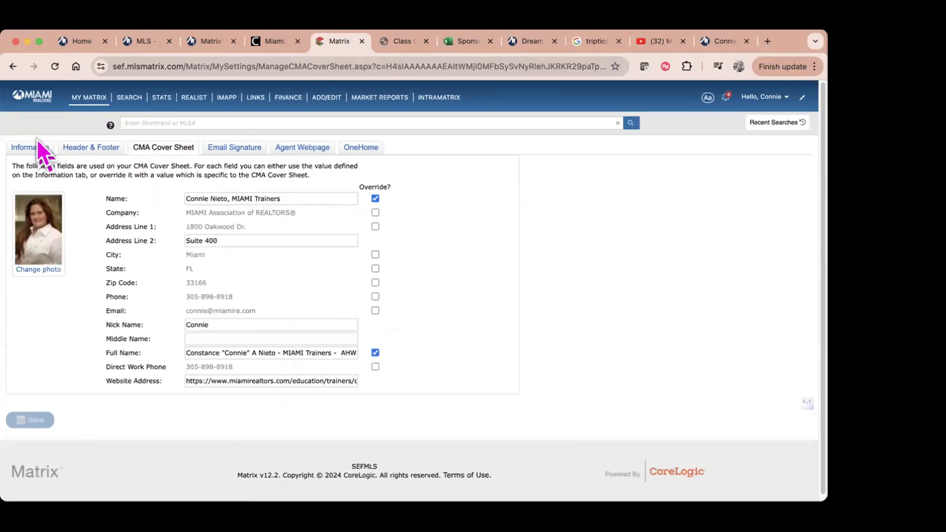
{"action": "left_click", "coordinate": [375, 198]}
{"action": "left_click", "coordinate": [374, 197]}
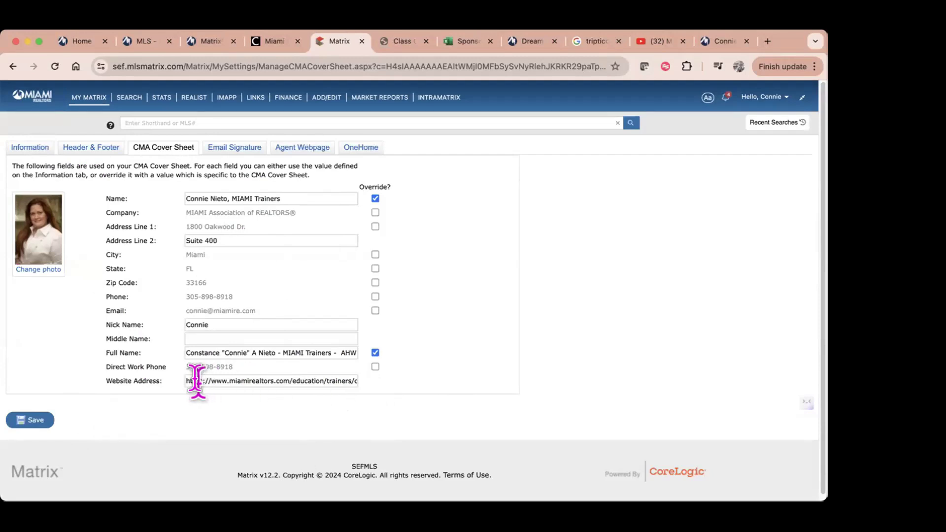
{"action": "left_click_drag", "start_coordinate": [185, 379], "coordinate": [375, 383]}
{"action": "key", "text": "BackSpace"}
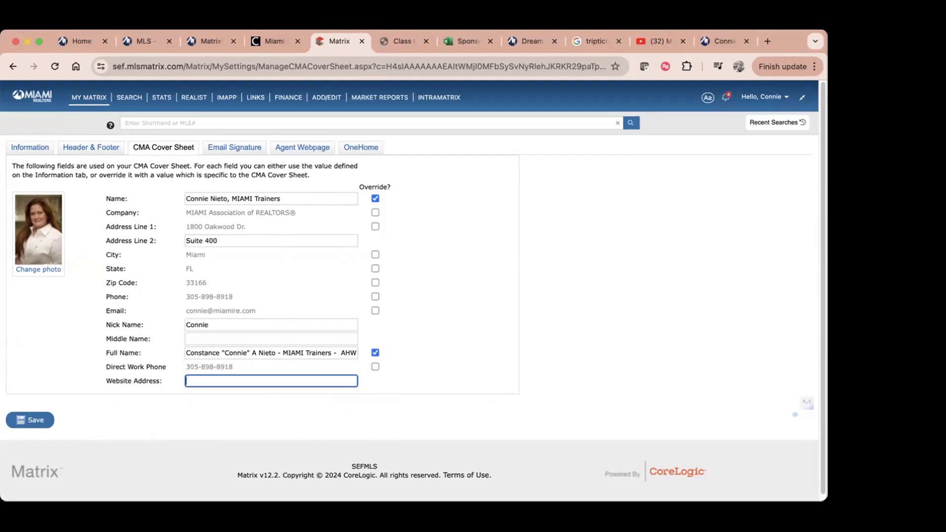
Step: Copy the URL of the agent's Miami Realtors profile page from the address bar
{"action": "left_click", "coordinate": [727, 41]}
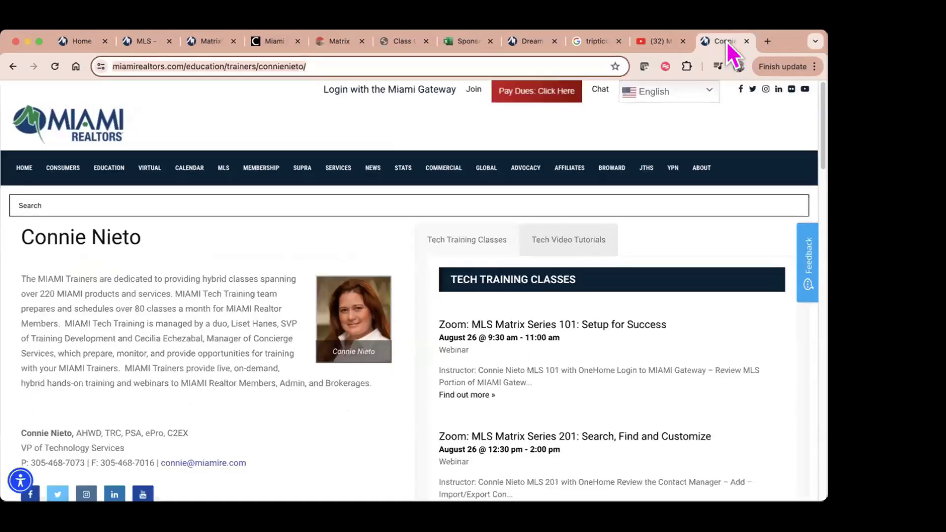
{"action": "right_click", "coordinate": [389, 66]}
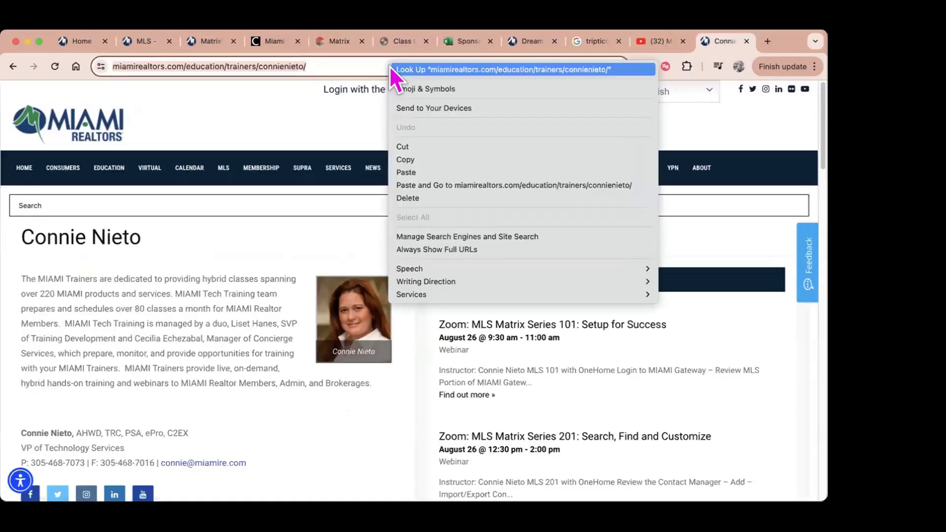
{"action": "left_click", "coordinate": [417, 161]}
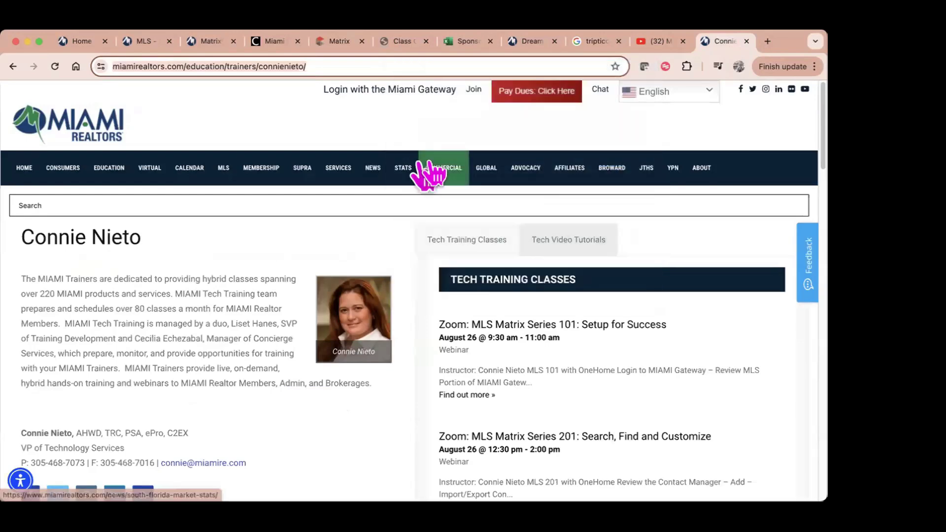
Step: Paste the Miami Realtors profile URL into the cover sheet's Website Address and save it
{"action": "left_click", "coordinate": [331, 40]}
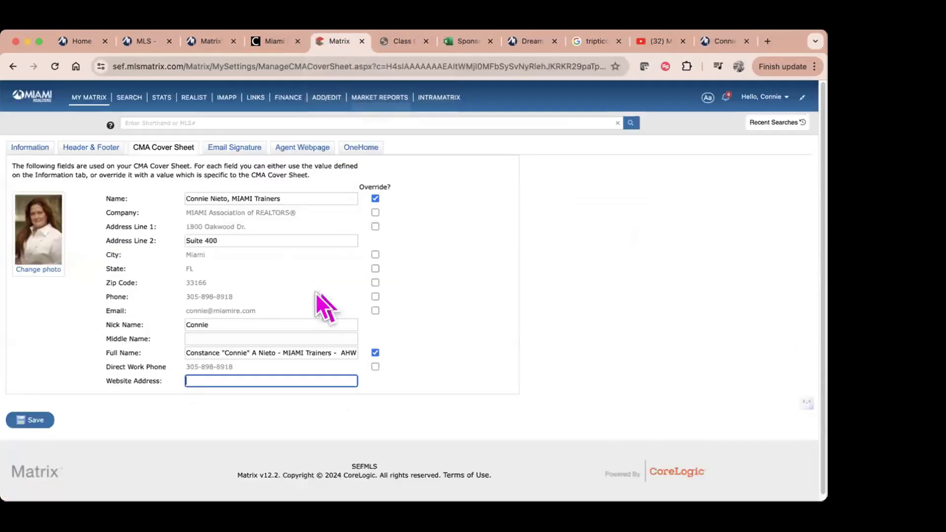
{"action": "right_click", "coordinate": [218, 384]}
{"action": "left_click", "coordinate": [233, 406]}
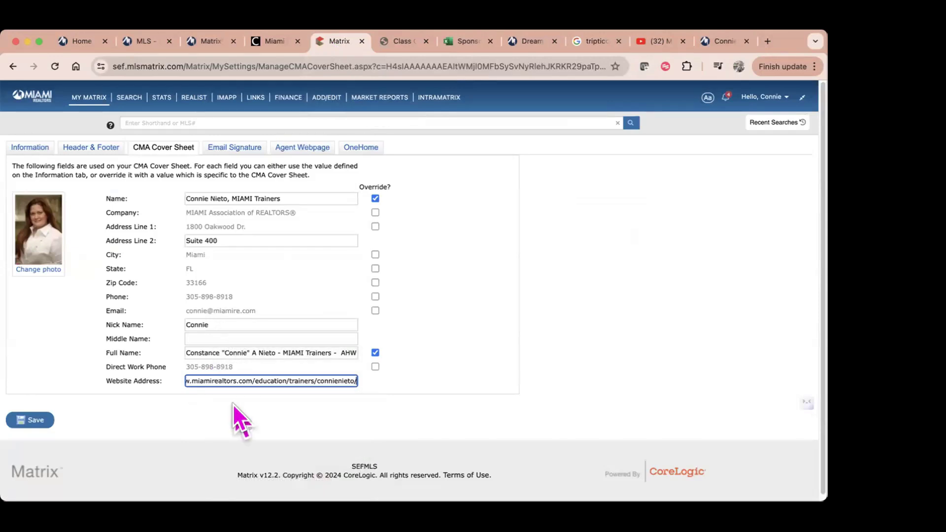
{"action": "left_click", "coordinate": [30, 422]}
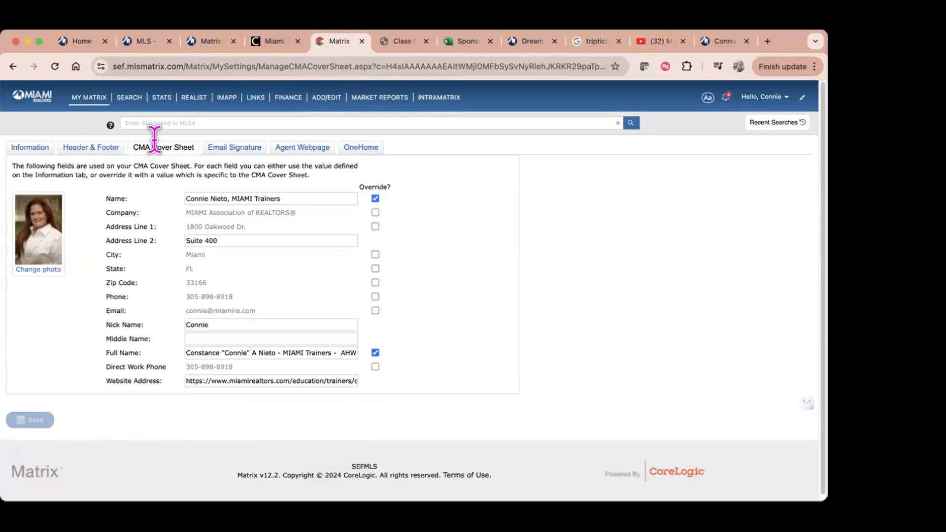
{"action": "left_click", "coordinate": [236, 144]}
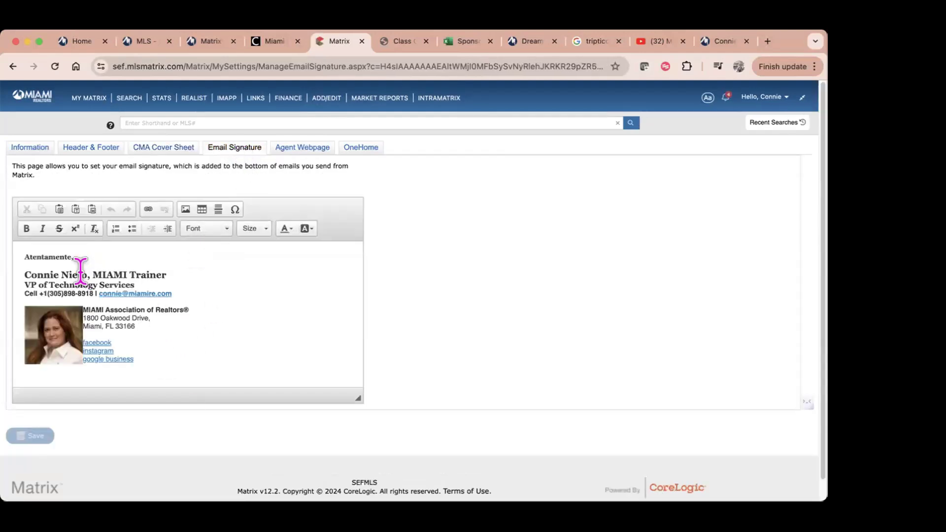
Step: Replace the closing 'Atentamente,' with 'Sincerely.' in bold Tahoma
{"action": "left_click_drag", "start_coordinate": [83, 257], "coordinate": [17, 257]}
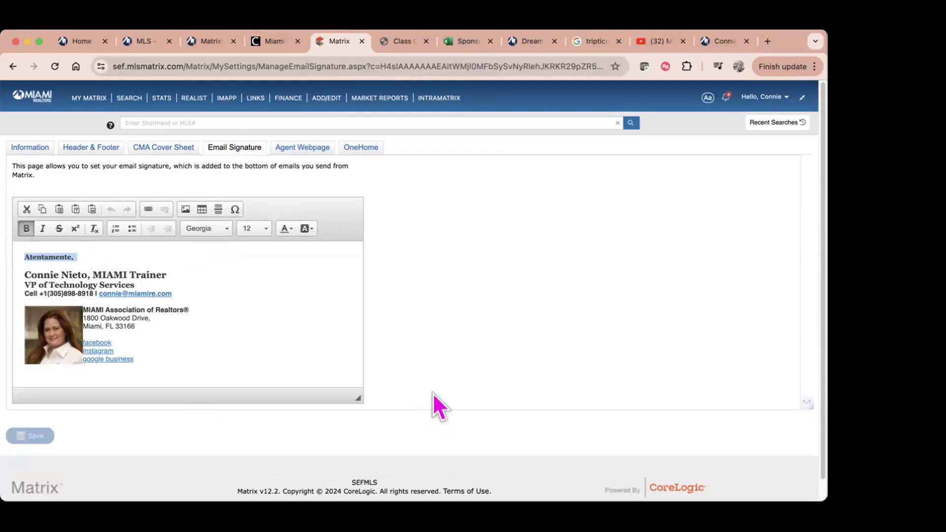
{"action": "type", "text": "Sincerl"}
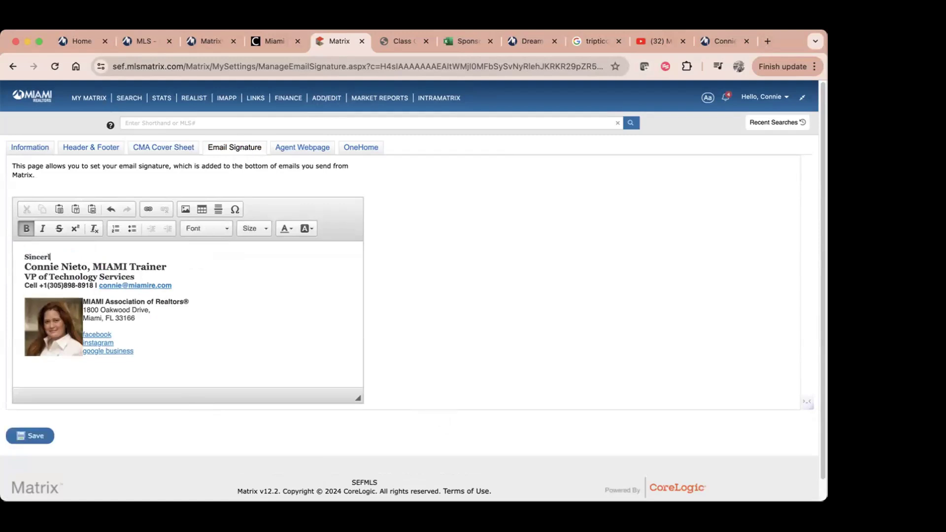
{"action": "key", "text": "BackSpace"}
{"action": "type", "text": "ely."}
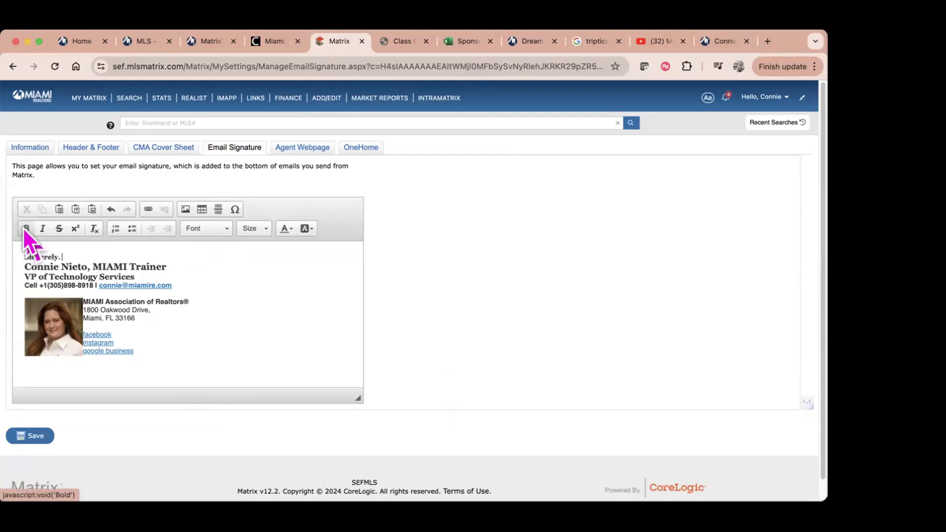
{"action": "left_click_drag", "start_coordinate": [62, 257], "coordinate": [12, 249]}
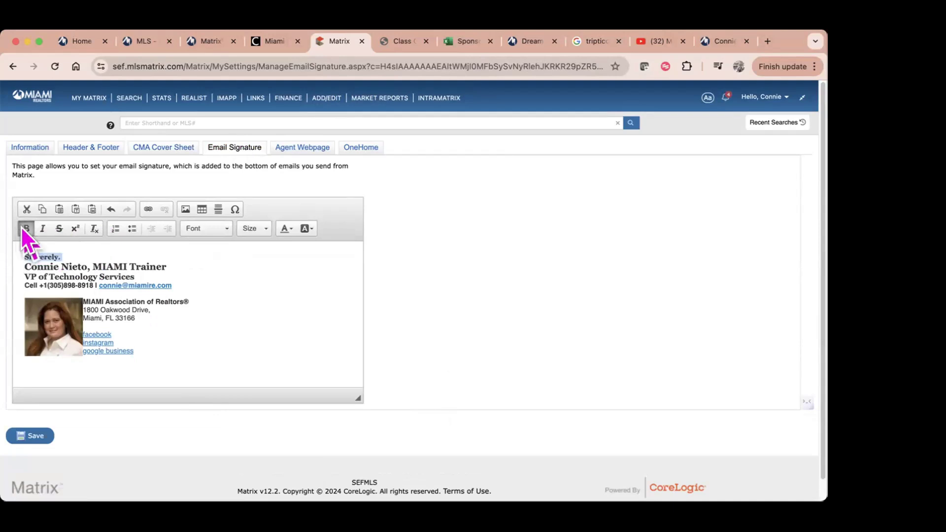
{"action": "left_click", "coordinate": [22, 228]}
{"action": "left_click", "coordinate": [21, 227]}
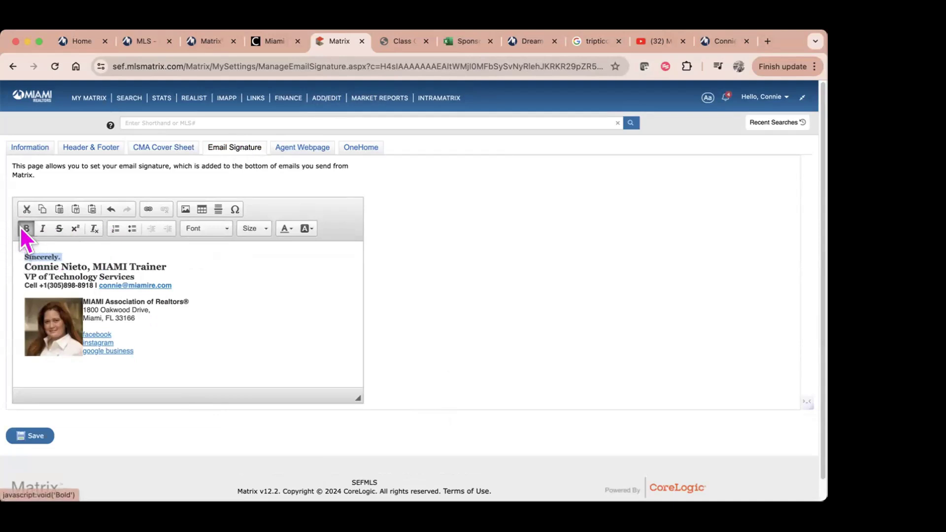
{"action": "left_click", "coordinate": [199, 231]}
{"action": "scroll", "coordinate": [232, 320], "scroll_direction": "down", "scroll_amount": 3}
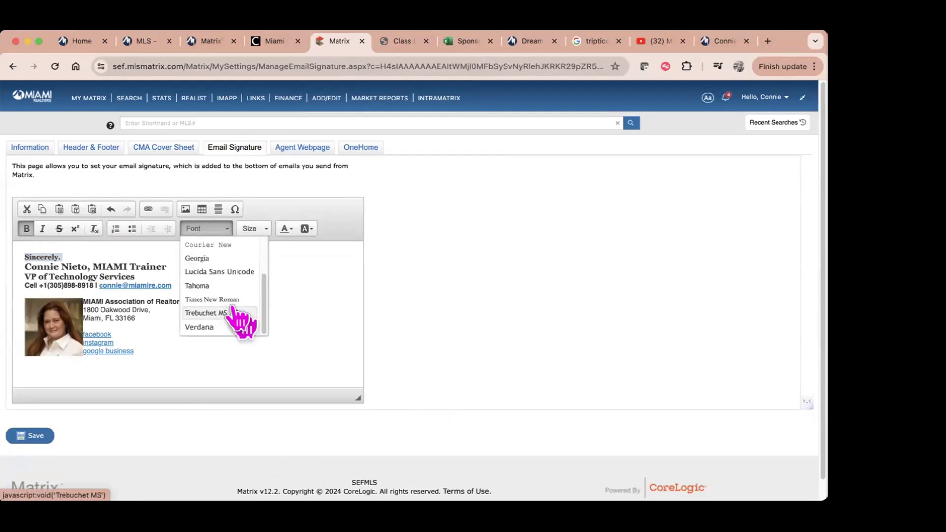
{"action": "left_click", "coordinate": [211, 286]}
{"action": "left_click", "coordinate": [217, 285]}
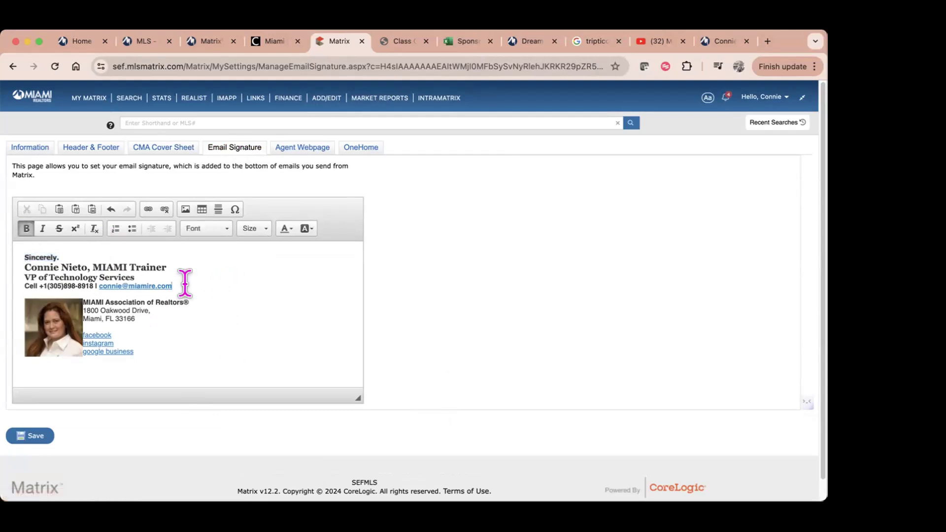
Step: Check the formatting of the name, title and cell phone lines without changing them
{"action": "mouse_move", "coordinate": [29, 266]}
{"action": "left_mouse_down"}
{"action": "mouse_move", "coordinate": [160, 272]}
{"action": "mouse_move", "coordinate": [177, 259]}
{"action": "mouse_move", "coordinate": [13, 258]}
{"action": "mouse_move", "coordinate": [11, 268]}
{"action": "left_mouse_up"}
{"action": "left_click", "coordinate": [256, 232]}
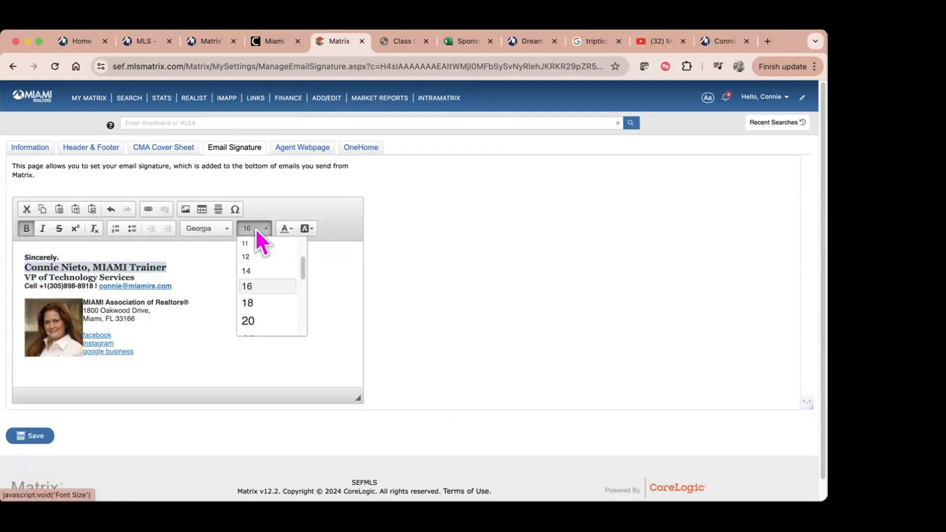
{"action": "left_click", "coordinate": [130, 275]}
{"action": "left_click_drag", "start_coordinate": [131, 275], "coordinate": [12, 273]}
{"action": "left_click", "coordinate": [146, 267]}
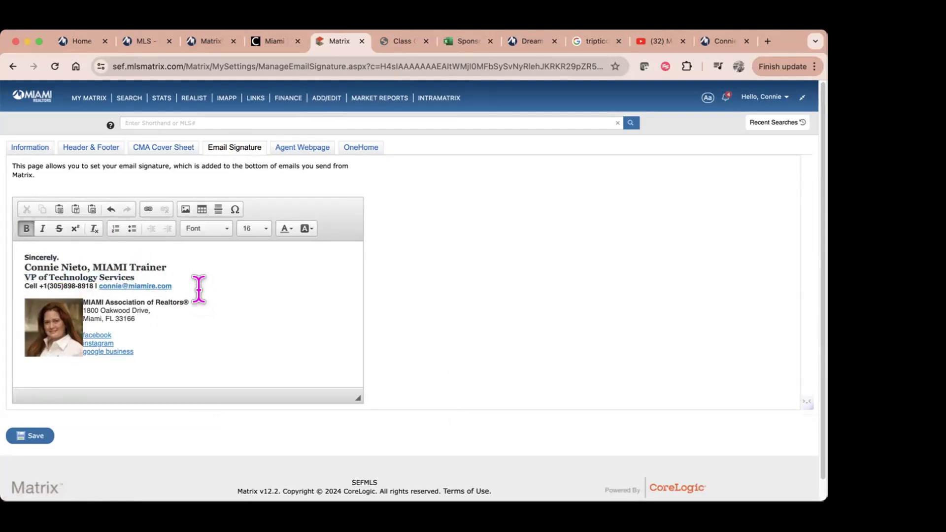
{"action": "mouse_move", "coordinate": [190, 294]}
{"action": "left_mouse_down"}
{"action": "mouse_move", "coordinate": [46, 271]}
{"action": "mouse_move", "coordinate": [14, 274]}
{"action": "mouse_move", "coordinate": [13, 285]}
{"action": "left_mouse_up"}
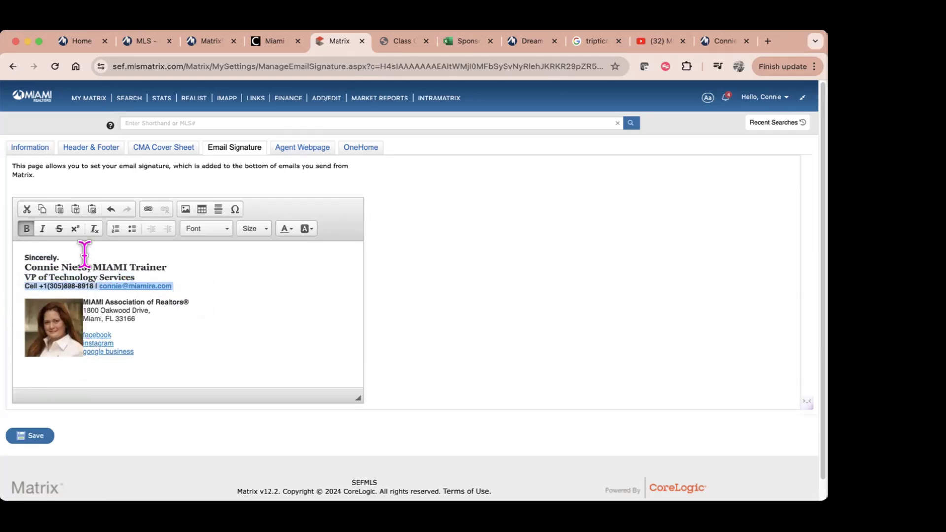
{"action": "left_click", "coordinate": [197, 315]}
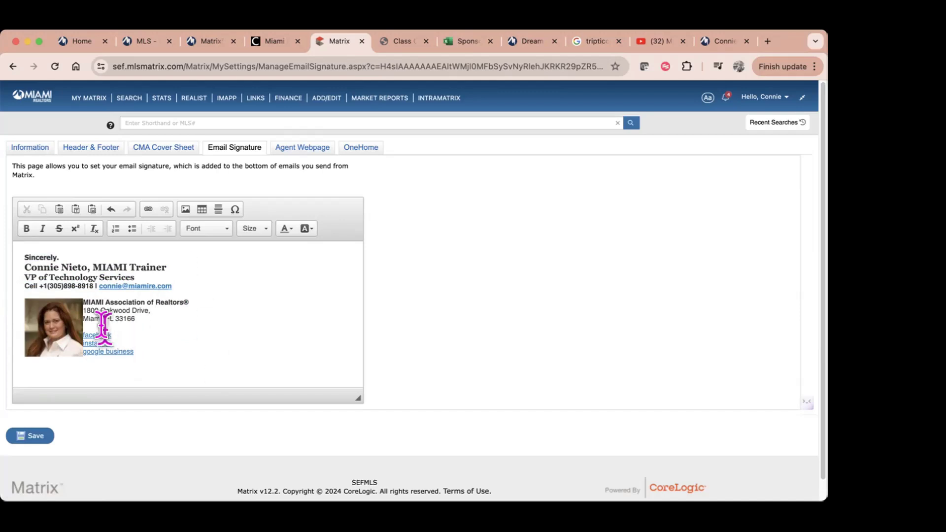
Step: Delete the headshot so the association and street address lines sit flush left
{"action": "left_click", "coordinate": [48, 331]}
{"action": "key", "text": "Delete"}
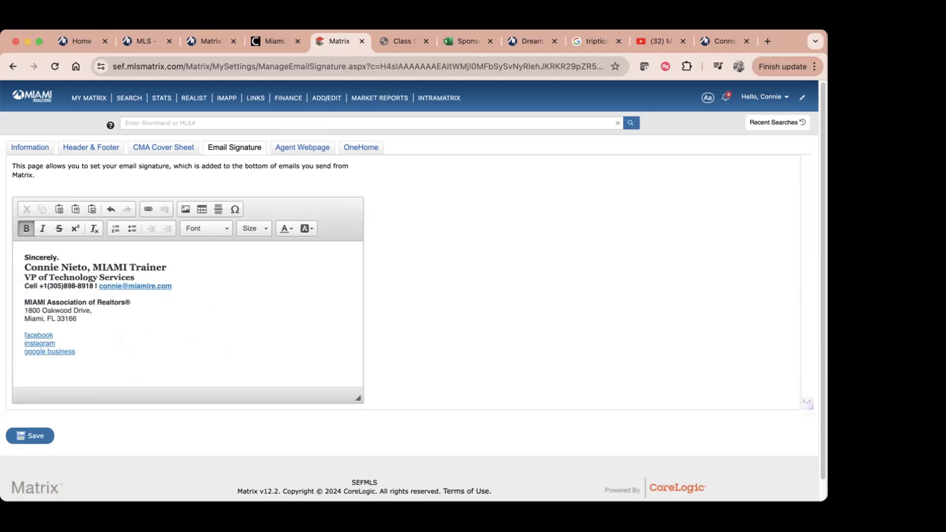
{"action": "left_click_drag", "start_coordinate": [131, 303], "coordinate": [21, 289]}
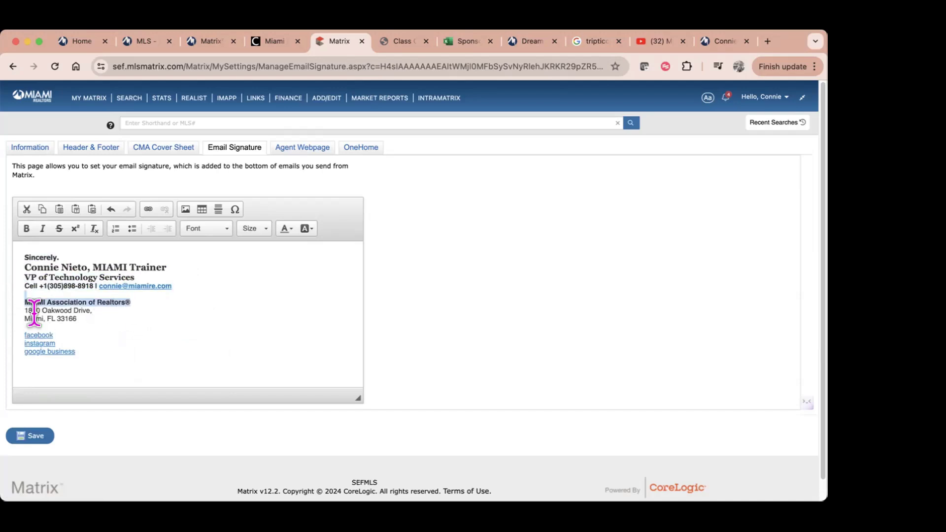
{"action": "left_click_drag", "start_coordinate": [92, 311], "coordinate": [17, 306]}
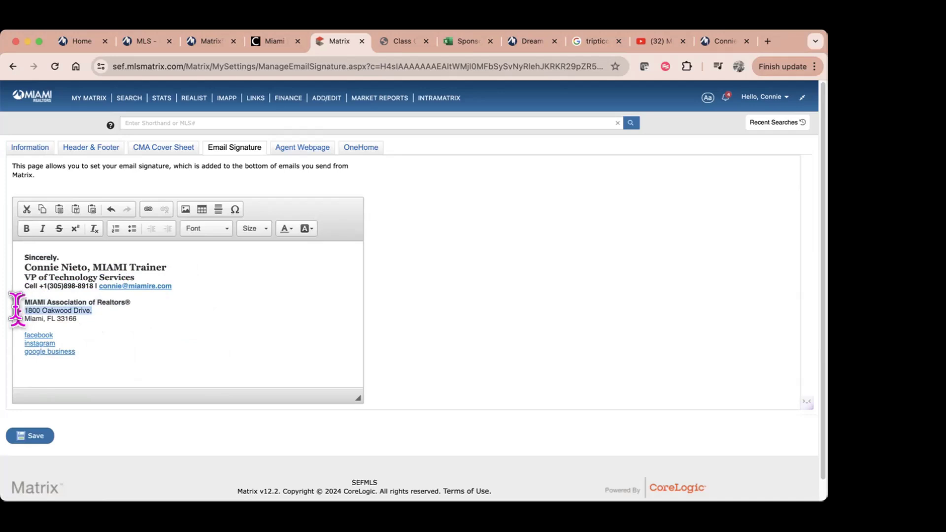
{"action": "left_click", "coordinate": [36, 326]}
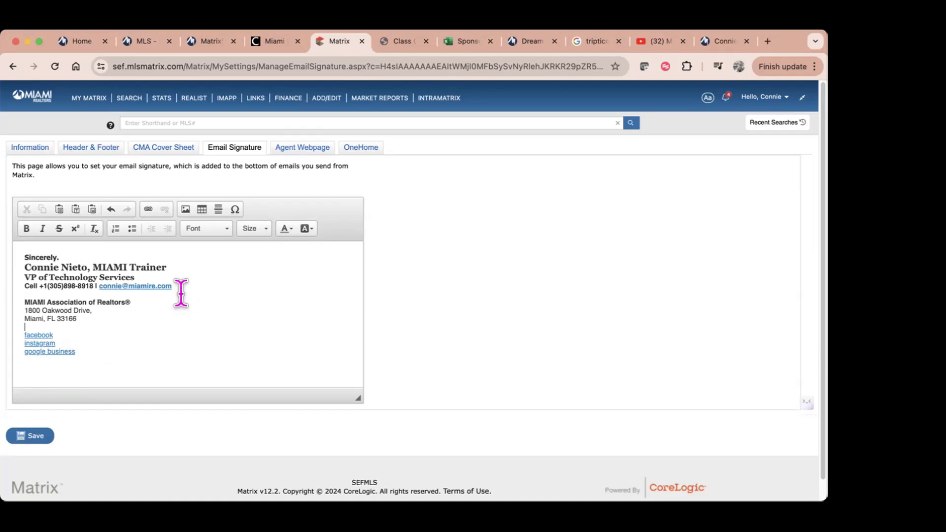
Step: Remove the old web link from the agent's e-mail address and zoom the page to 125%
{"action": "left_click", "coordinate": [165, 277]}
{"action": "left_click_drag", "start_coordinate": [99, 286], "coordinate": [169, 285]}
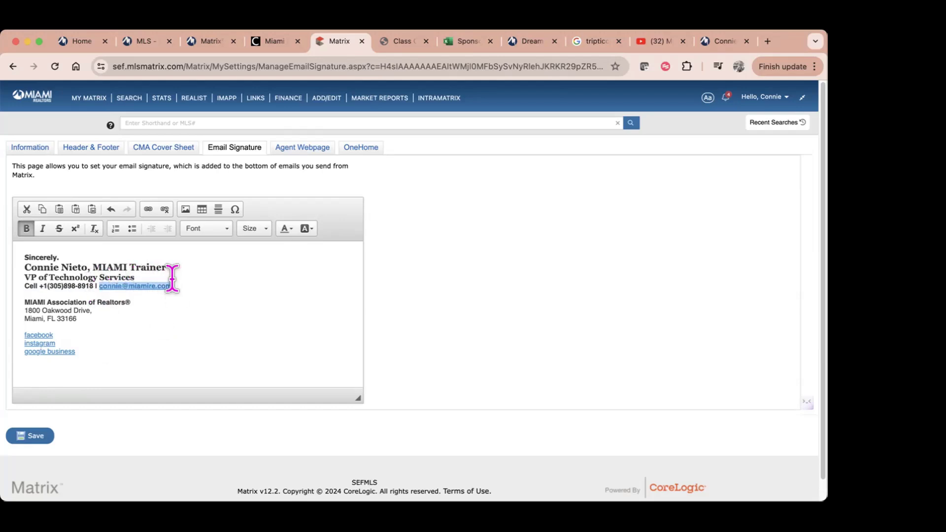
{"action": "left_click", "coordinate": [165, 209]}
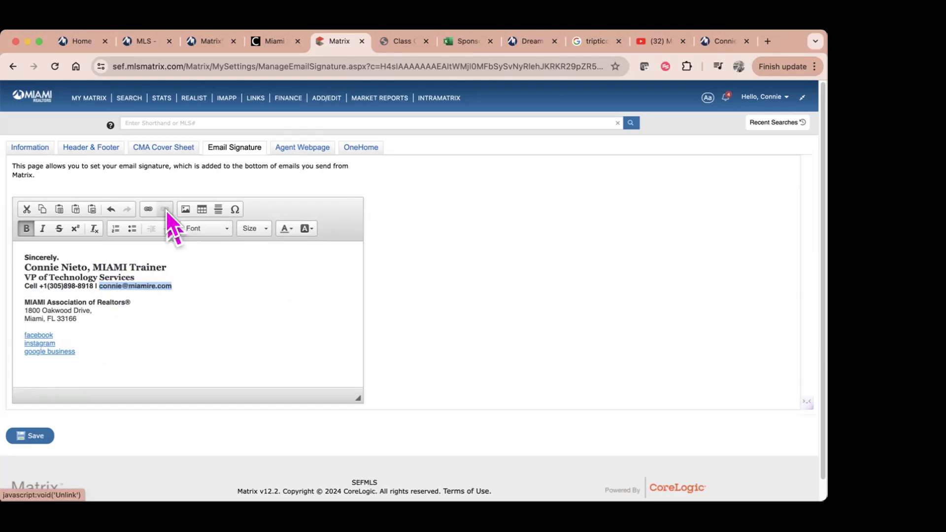
{"action": "key", "text": "super+plus"}
{"action": "key", "text": "super+plus"}
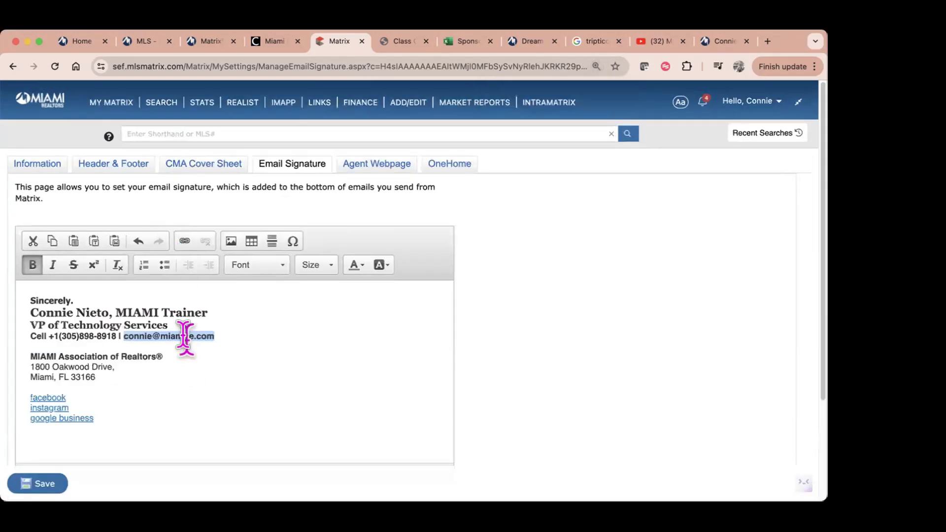
Step: Relink the e-mail text with Link Type E-mail, entering the agent's address as display text and recipient
{"action": "left_click", "coordinate": [178, 243]}
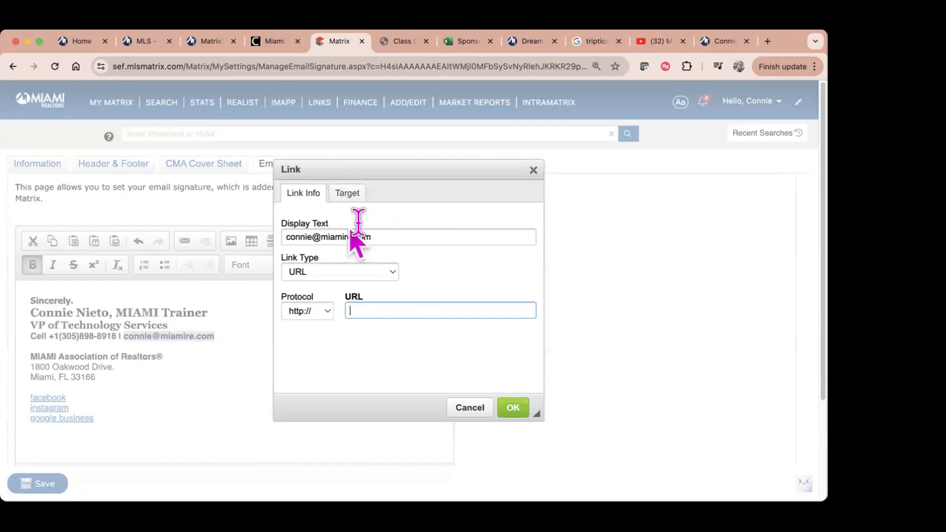
{"action": "left_click_drag", "start_coordinate": [374, 236], "coordinate": [254, 238]}
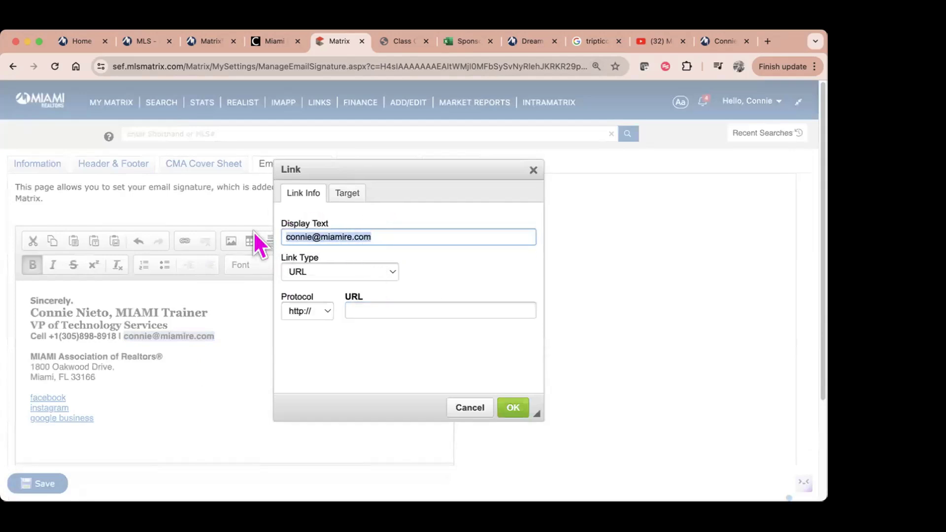
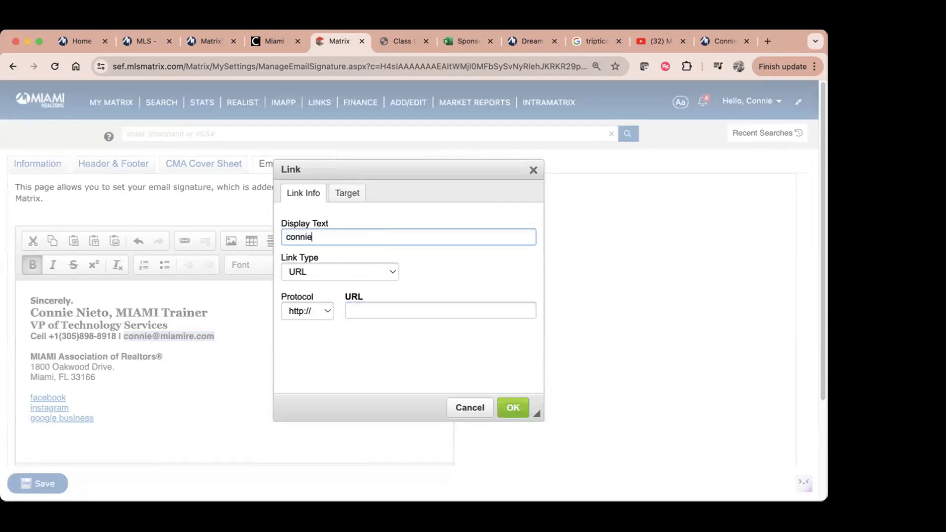
{"action": "left_click", "coordinate": [377, 273]}
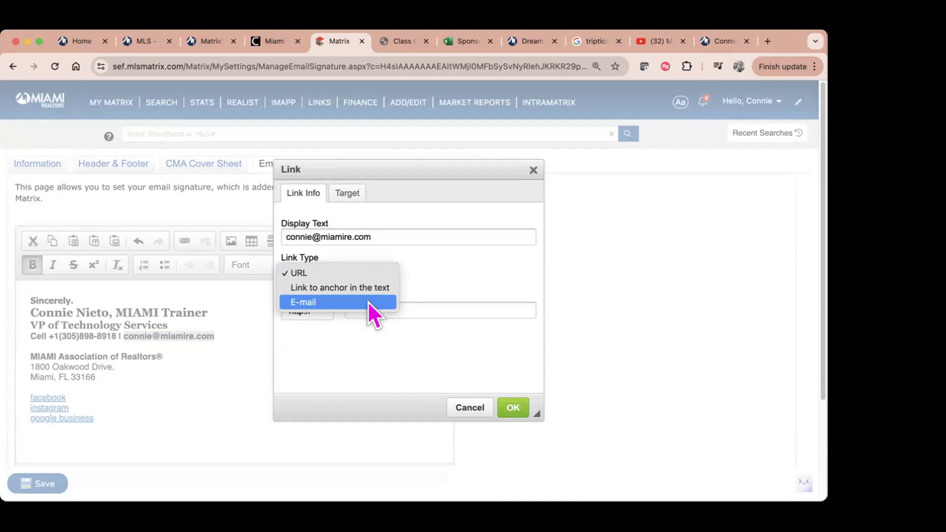
{"action": "left_click", "coordinate": [368, 300]}
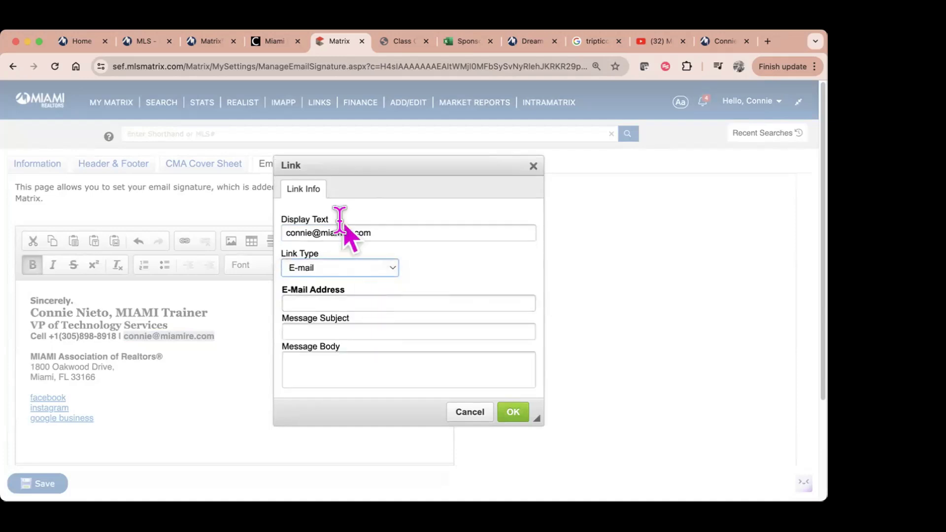
{"action": "left_click", "coordinate": [333, 303]}
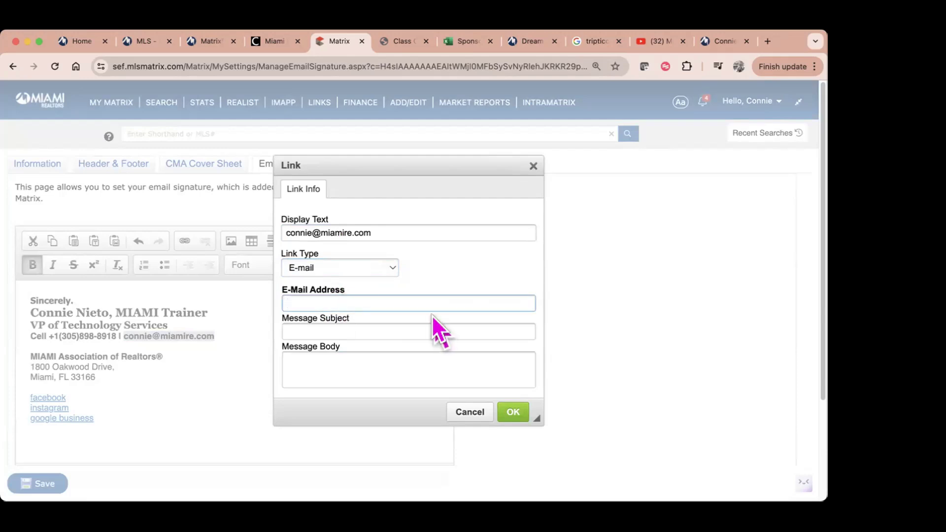
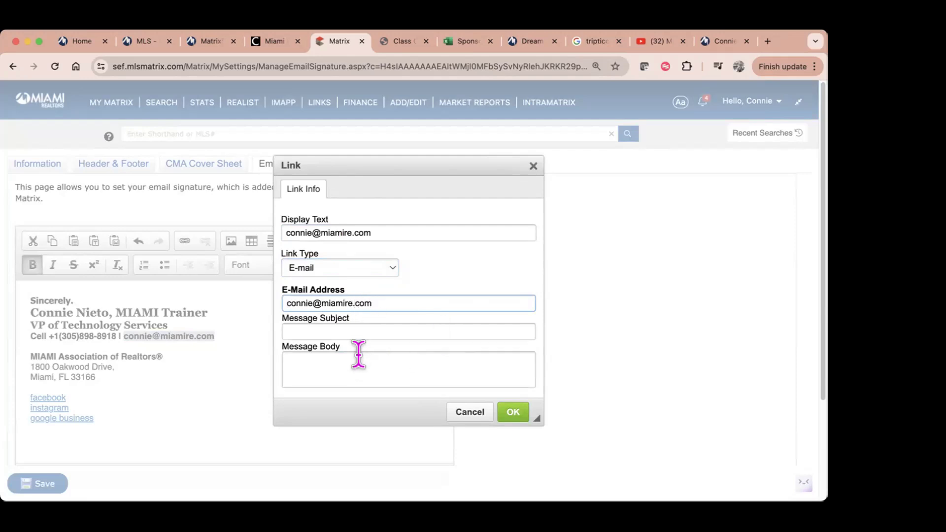
{"action": "left_click", "coordinate": [500, 416]}
{"action": "left_click", "coordinate": [382, 387]}
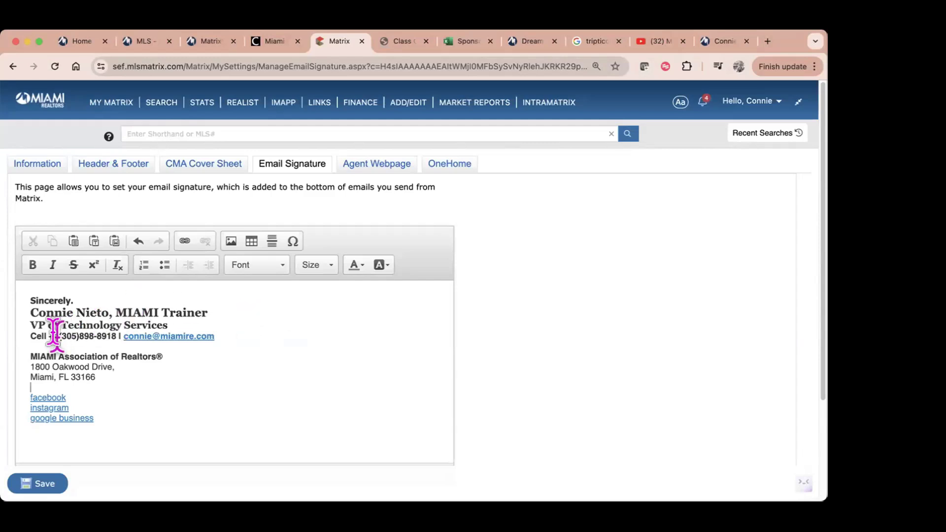
Step: Unlink the word 'facebook' in the signature and retype it as plain text
{"action": "left_click_drag", "start_coordinate": [48, 336], "coordinate": [116, 335]}
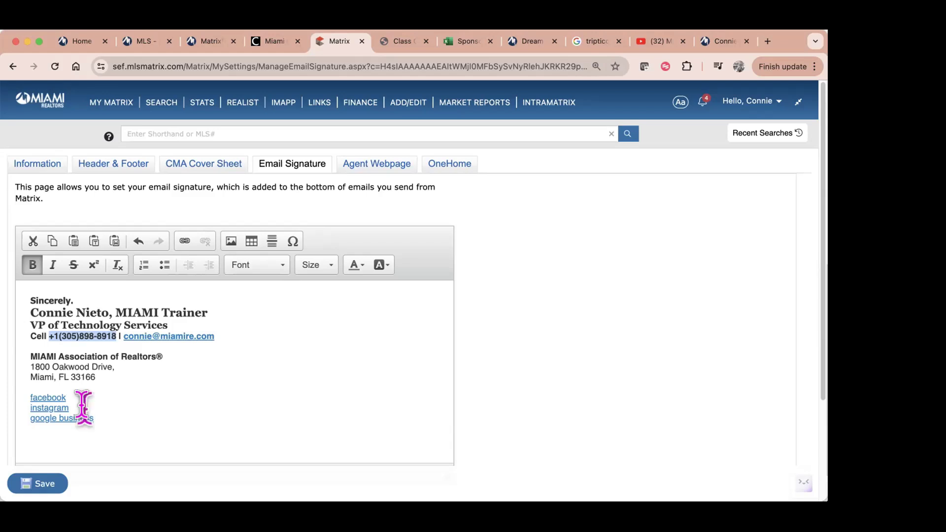
{"action": "left_click", "coordinate": [57, 396]}
{"action": "double_click", "coordinate": [57, 396]}
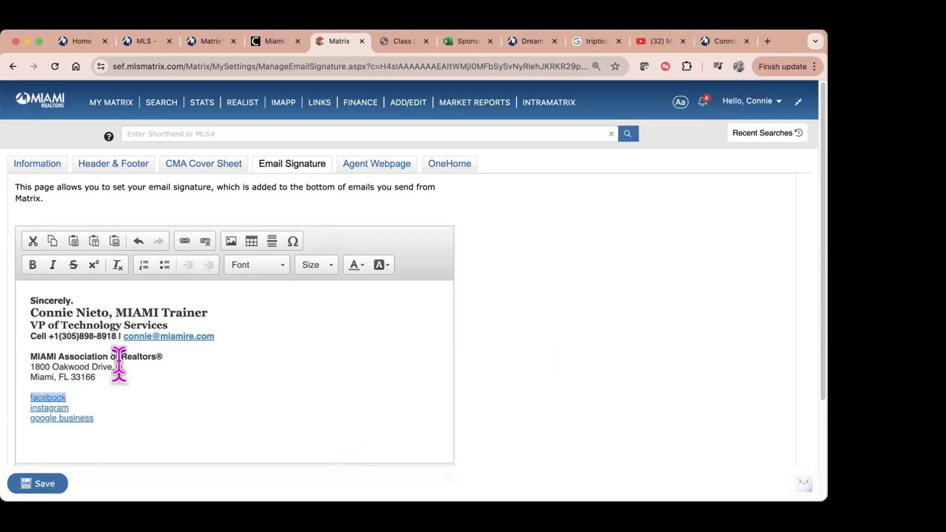
{"action": "left_click", "coordinate": [205, 241]}
{"action": "left_click", "coordinate": [74, 395]}
{"action": "left_click_drag", "start_coordinate": [74, 394], "coordinate": [10, 387]}
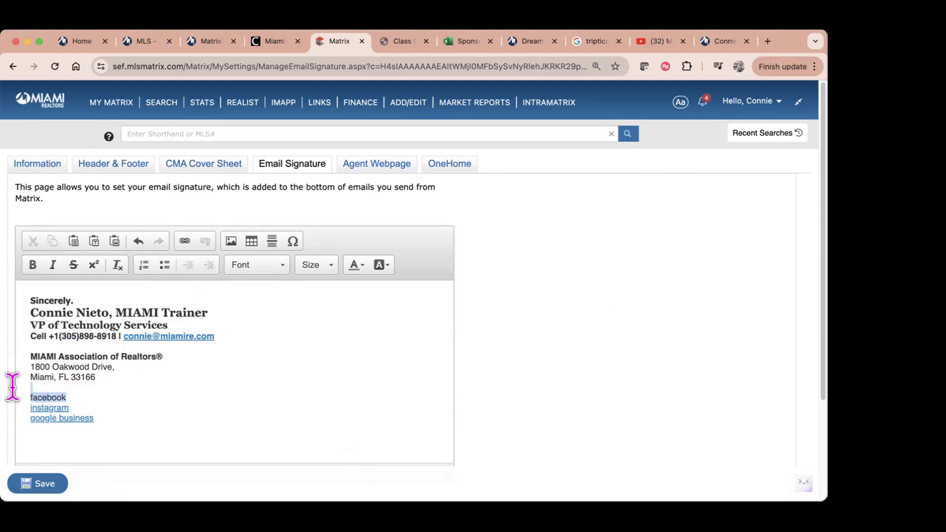
{"action": "type", "text": "facebook"}
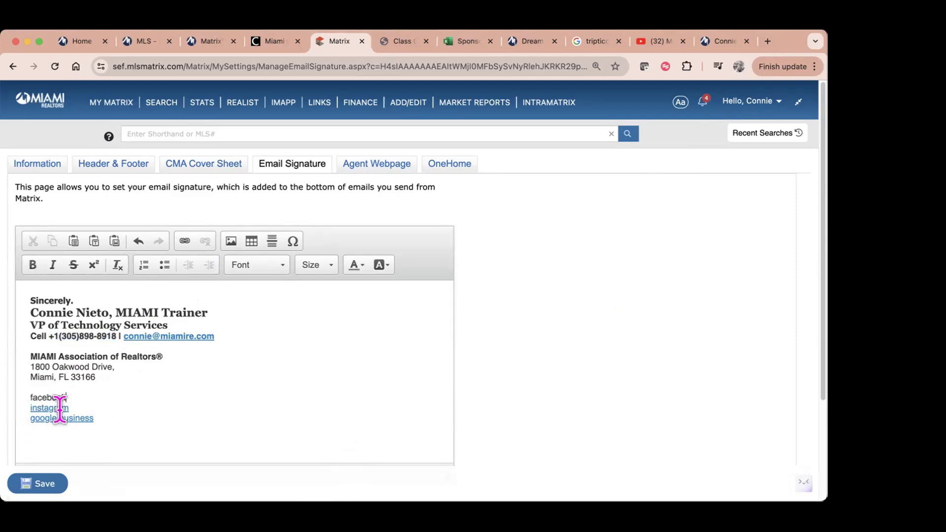
Step: Open the agent's MIAMI Trainer Facebook page in a new tab and copy its URL
{"action": "left_click", "coordinate": [768, 41]}
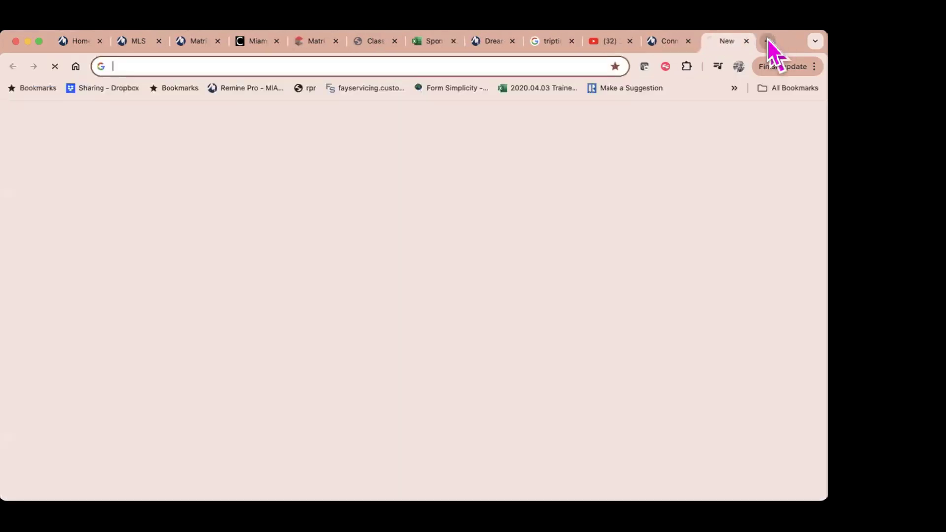
{"action": "type", "text": "fac"}
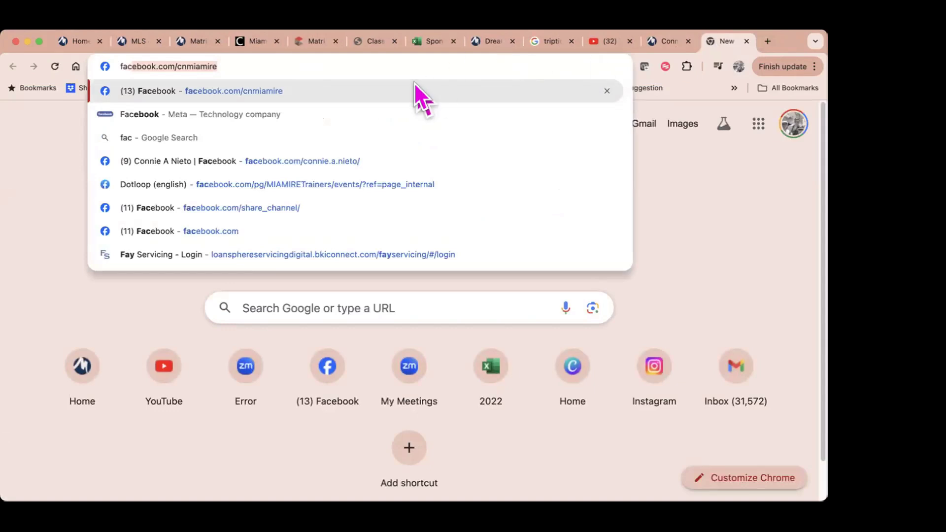
{"action": "left_click", "coordinate": [412, 80]}
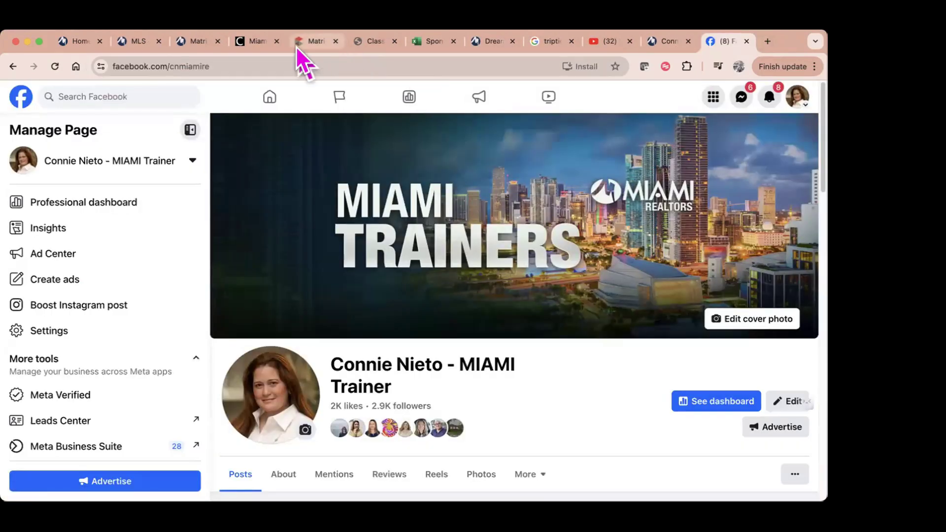
{"action": "left_click", "coordinate": [294, 62]}
{"action": "right_click", "coordinate": [295, 63]}
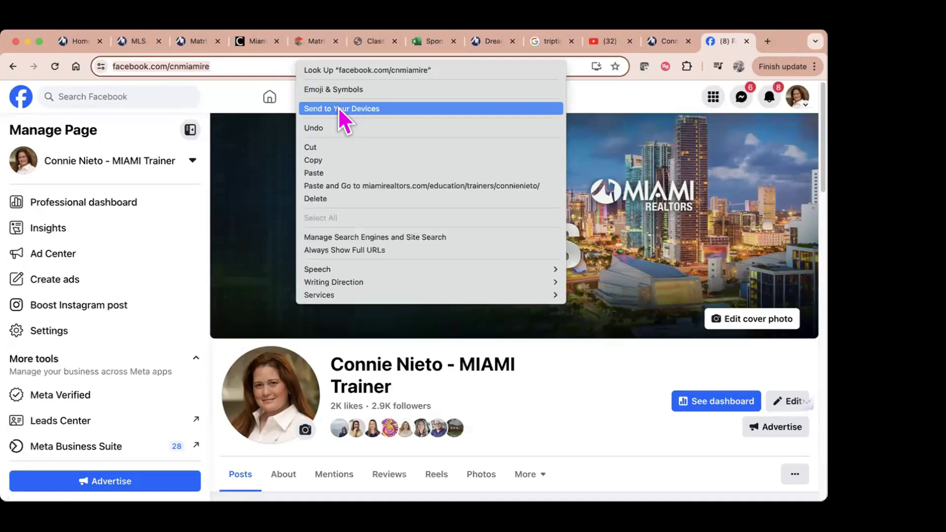
{"action": "left_click", "coordinate": [333, 160]}
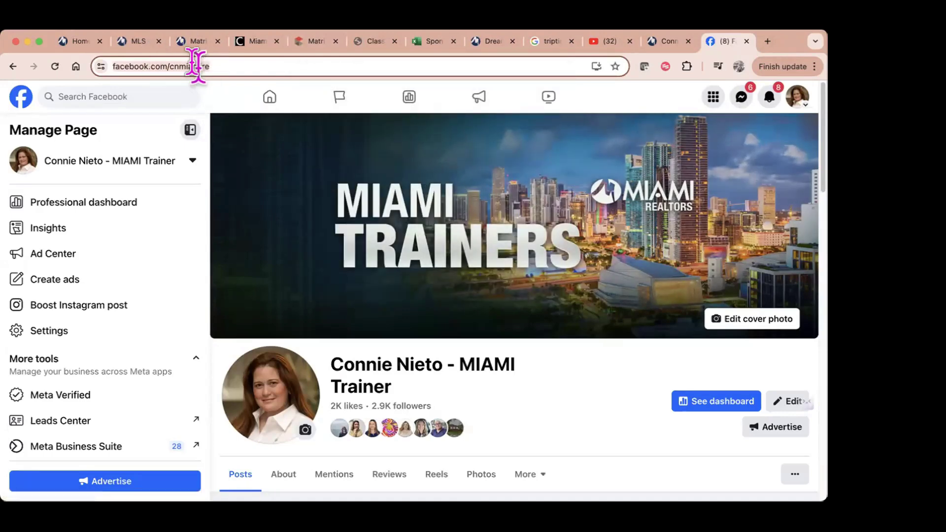
Step: Link the word 'facebook' to the copied Facebook page URL
{"action": "left_click", "coordinate": [313, 40]}
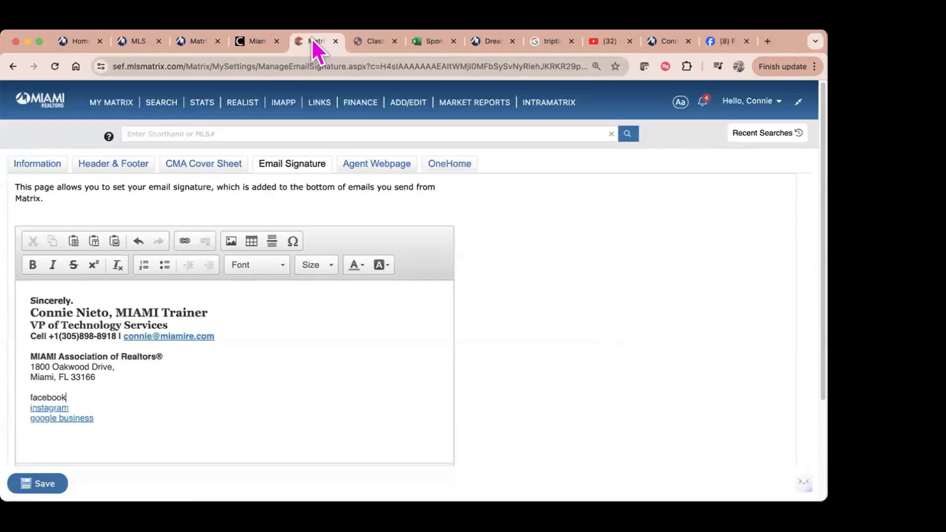
{"action": "double_click", "coordinate": [28, 397]}
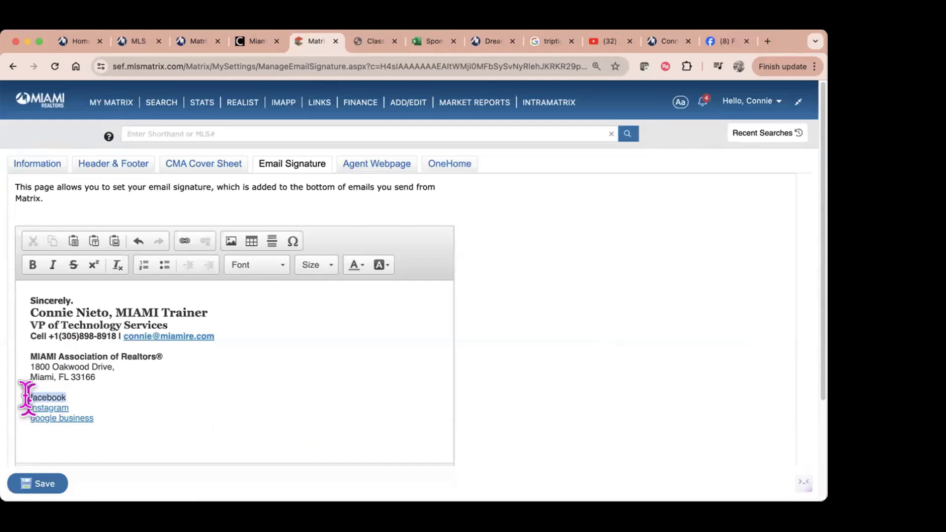
{"action": "left_click", "coordinate": [183, 241]}
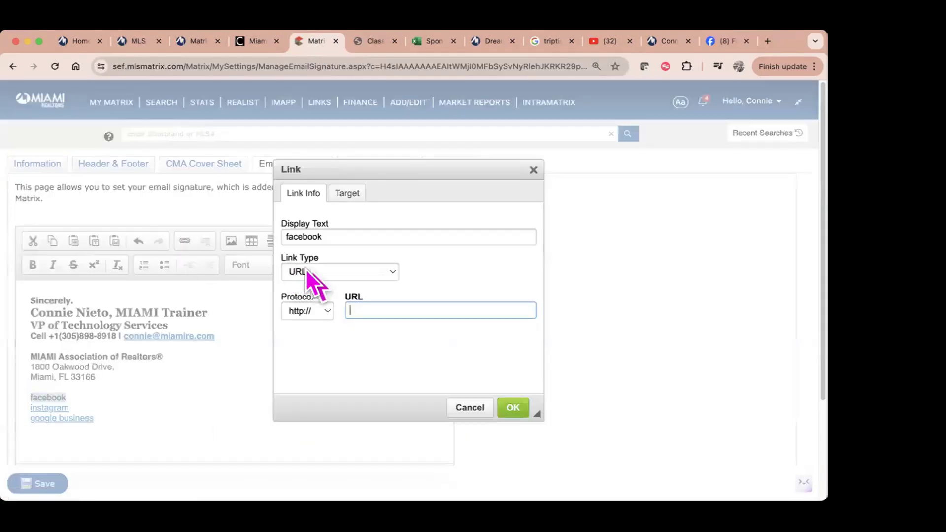
{"action": "right_click", "coordinate": [355, 312]}
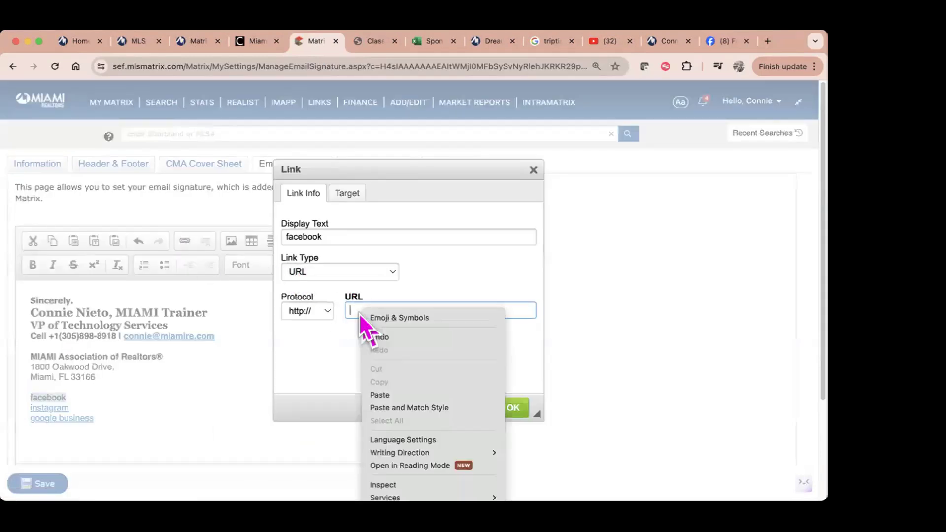
{"action": "left_click", "coordinate": [401, 396]}
{"action": "left_click", "coordinate": [508, 408]}
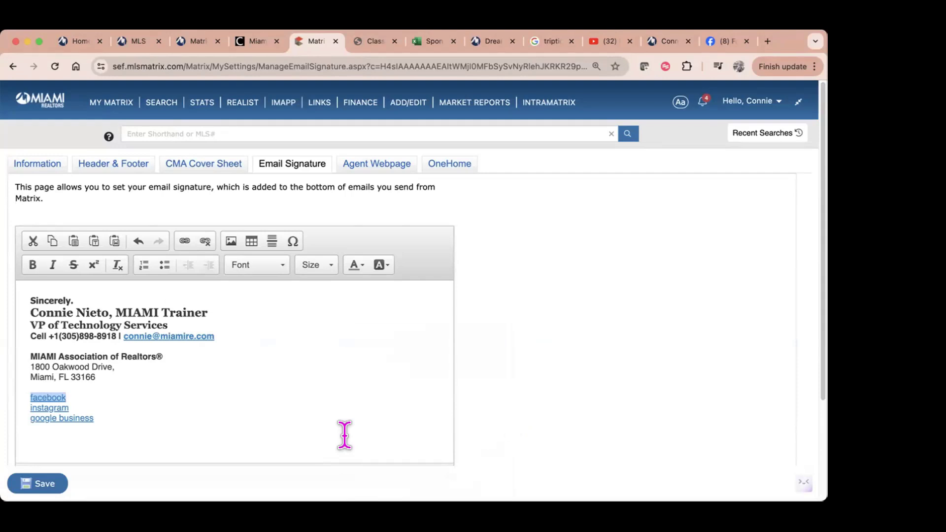
Step: Remove the old link from the word 'instagram'
{"action": "left_click", "coordinate": [84, 408]}
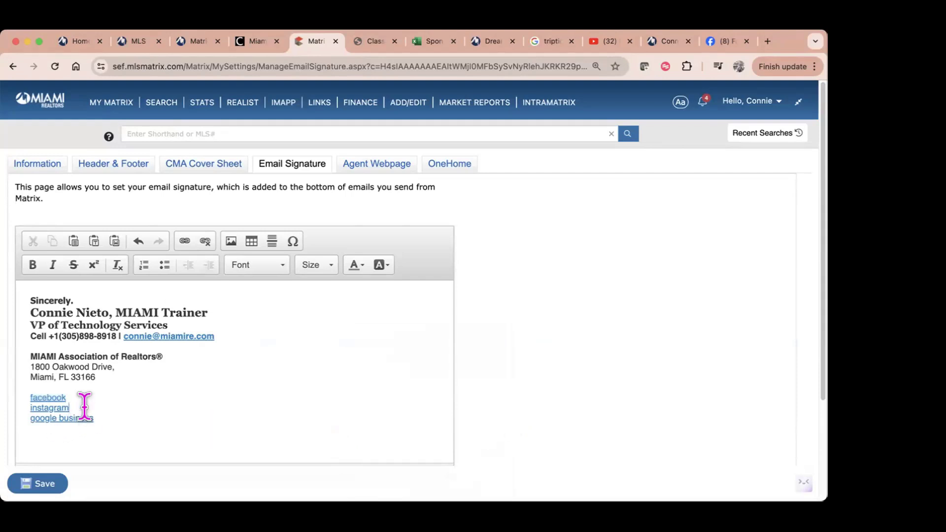
{"action": "left_click_drag", "start_coordinate": [83, 408], "coordinate": [24, 400]}
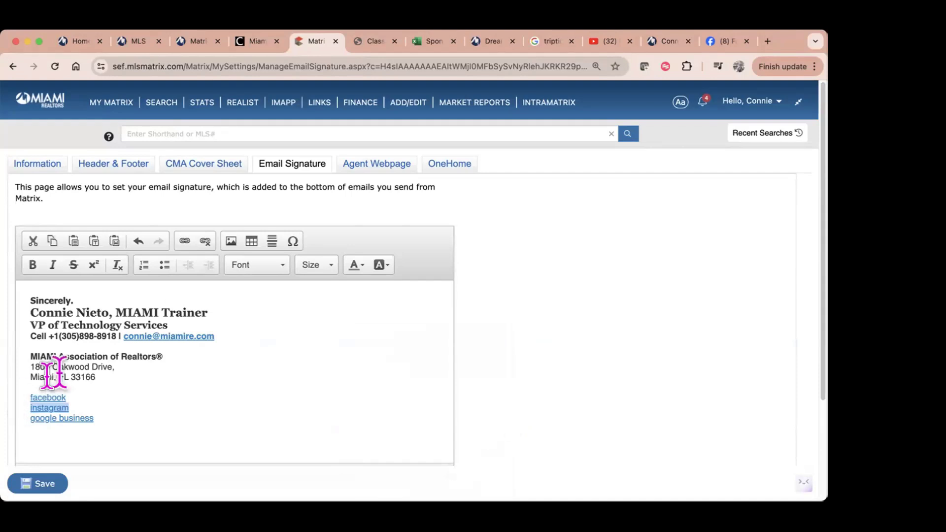
{"action": "left_click", "coordinate": [198, 241]}
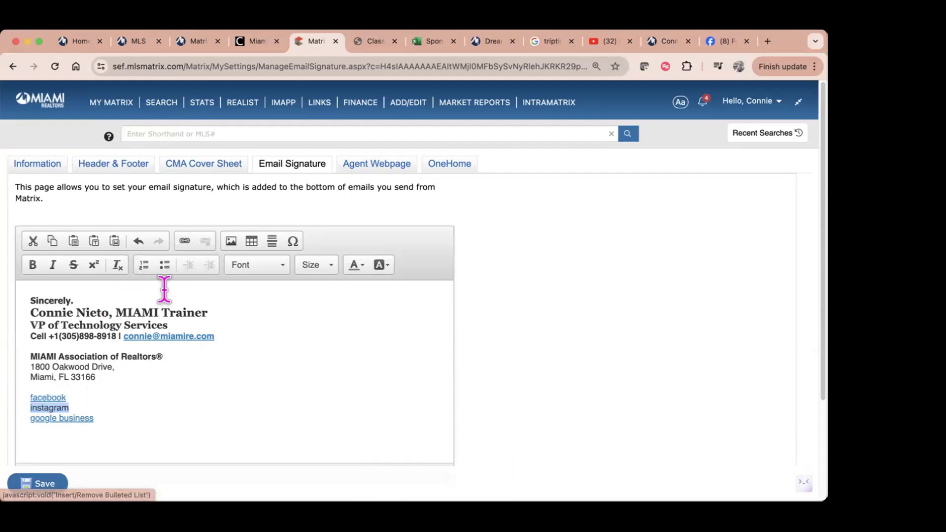
Step: Copy the agent's Instagram profile URL from a new browser tab
{"action": "left_click", "coordinate": [184, 242]}
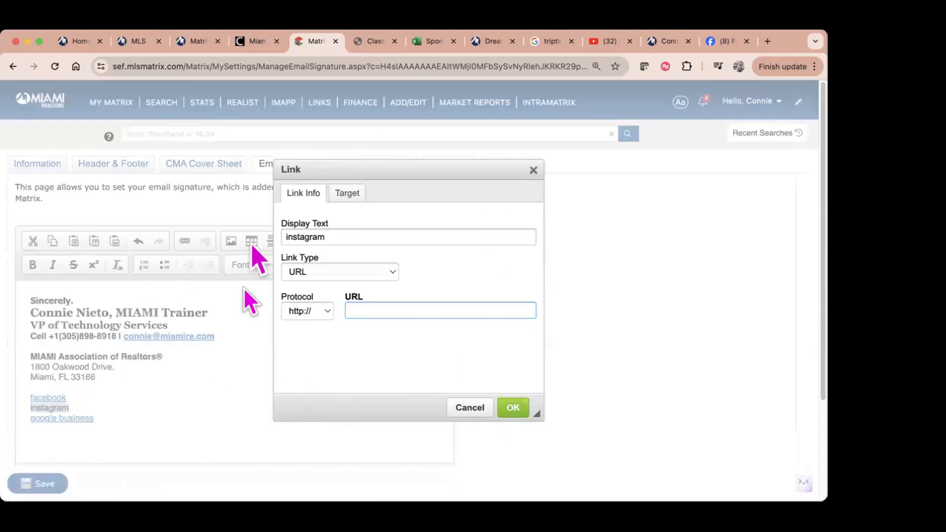
{"action": "left_click", "coordinate": [768, 44]}
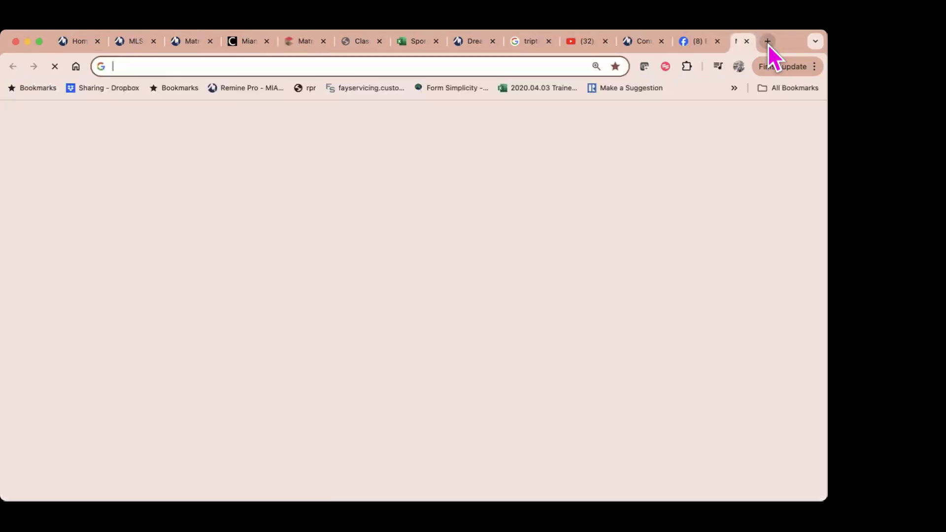
{"action": "type", "text": "instagram.com"}
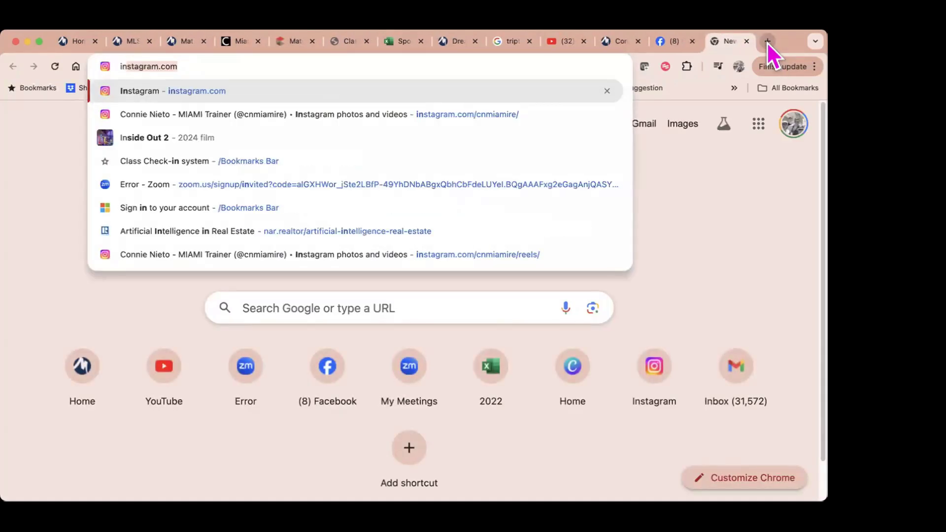
{"action": "left_click", "coordinate": [572, 114]}
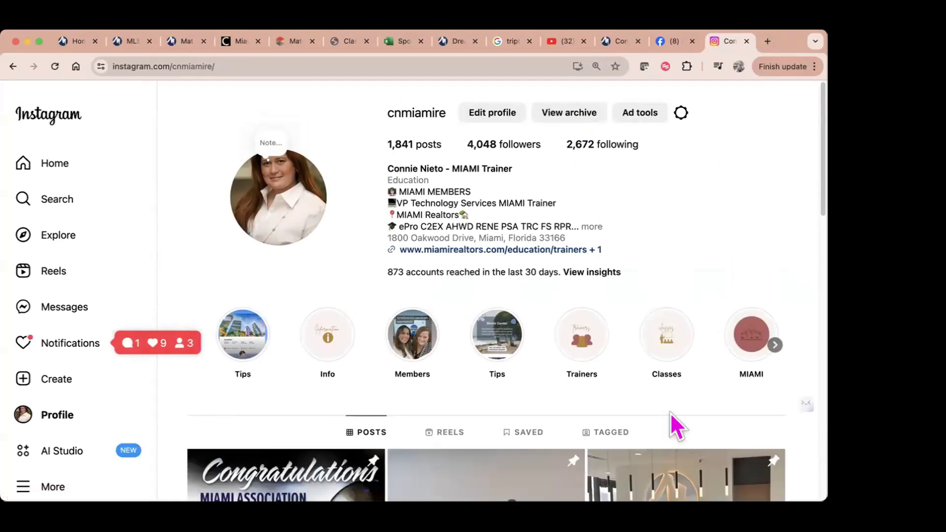
{"action": "left_click", "coordinate": [259, 66]}
{"action": "right_click", "coordinate": [259, 66]}
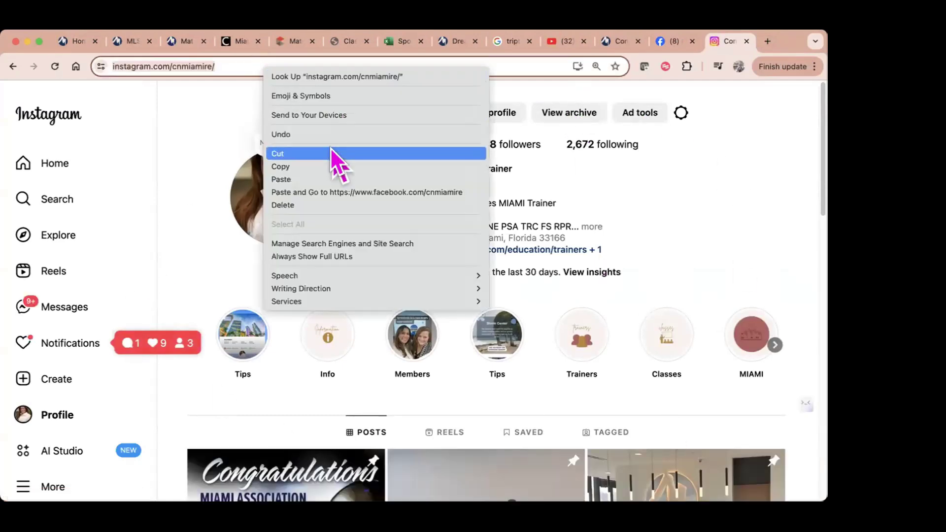
{"action": "left_click", "coordinate": [327, 166]}
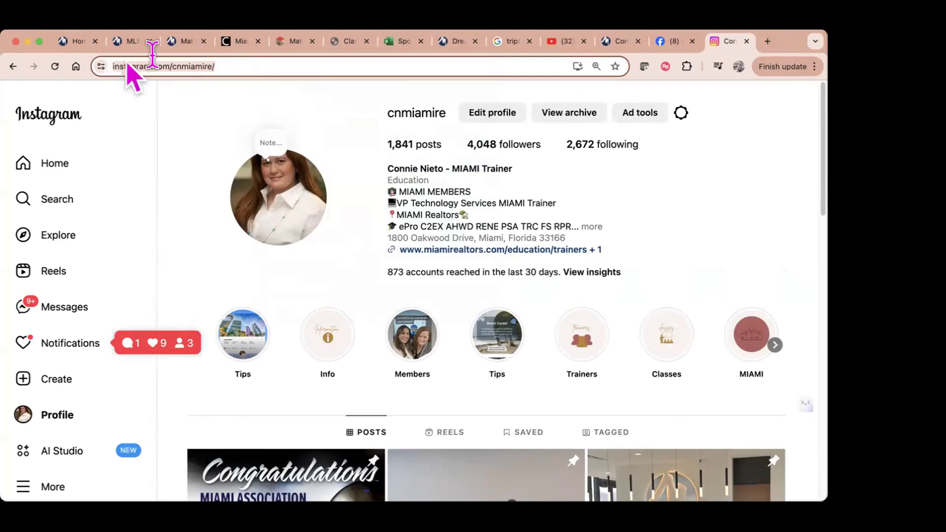
Step: Paste the Instagram profile URL as the 'instagram' link and confirm it
{"action": "left_click", "coordinate": [290, 42]}
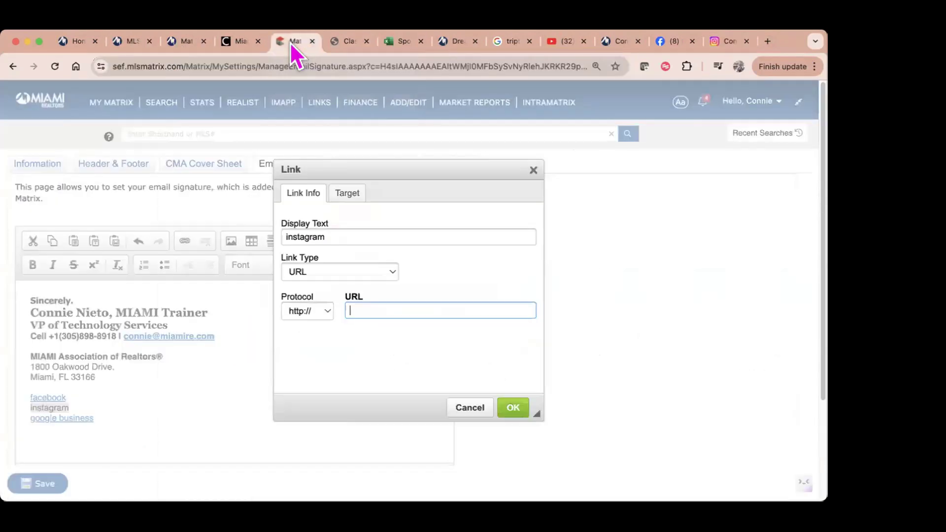
{"action": "right_click", "coordinate": [359, 311]}
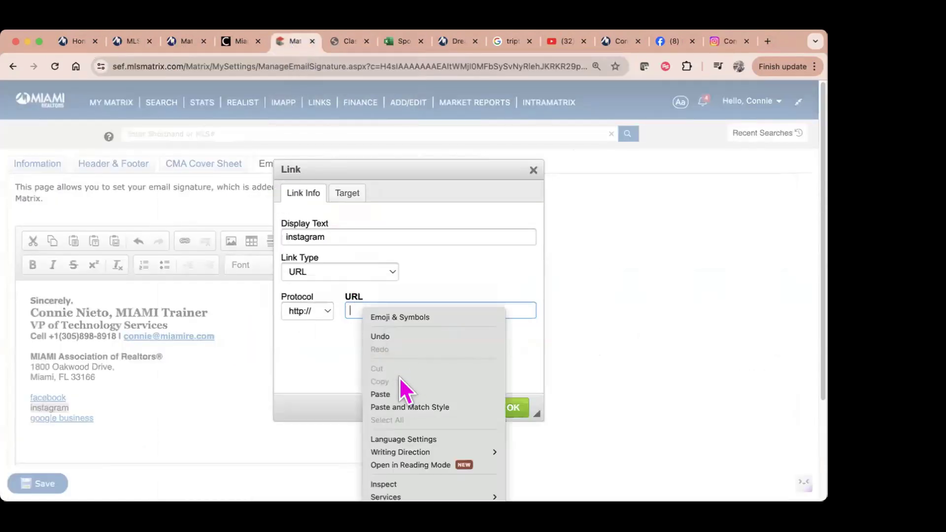
{"action": "left_click", "coordinate": [393, 393]}
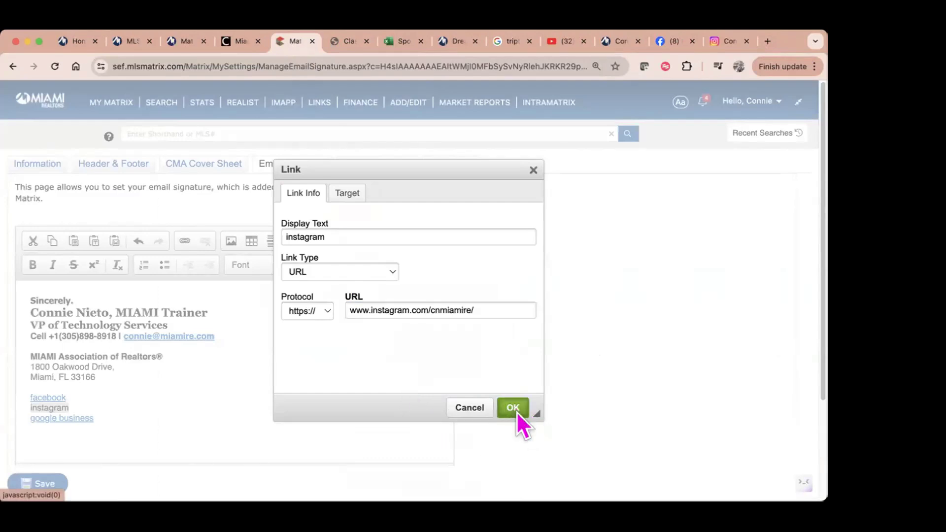
{"action": "left_click", "coordinate": [514, 409]}
{"action": "left_click_drag", "start_coordinate": [111, 423], "coordinate": [11, 414]}
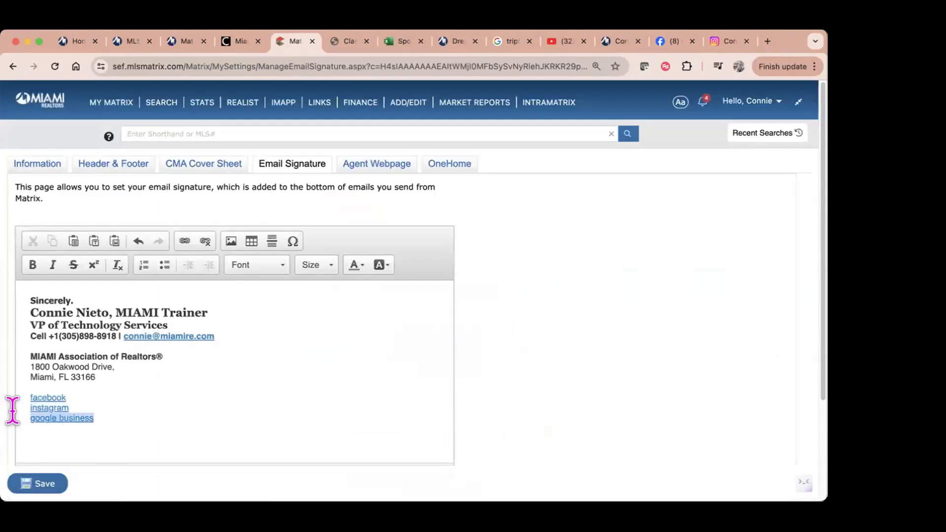
Step: In a new tab, search Google for the agent's name plus 'real estate instructor'
{"action": "left_click", "coordinate": [768, 42]}
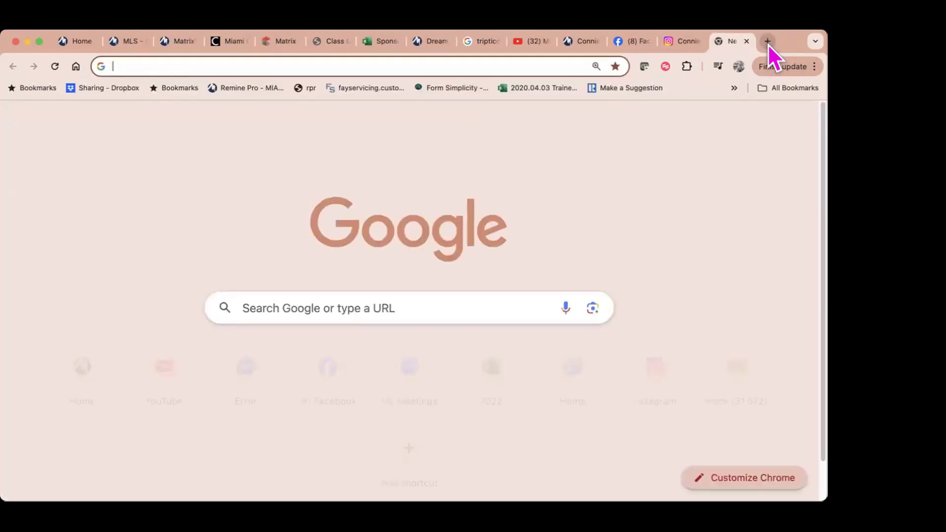
{"action": "type", "text": "google"}
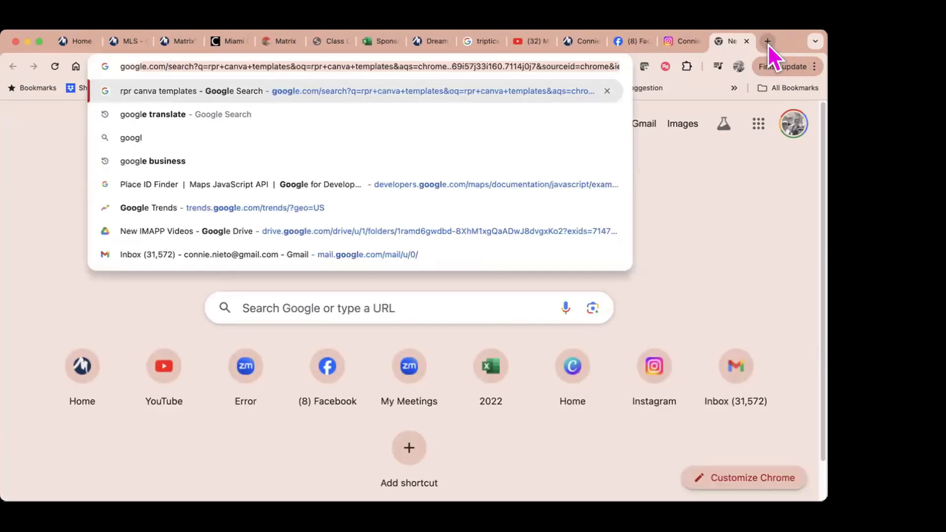
{"action": "type", "text": " co"}
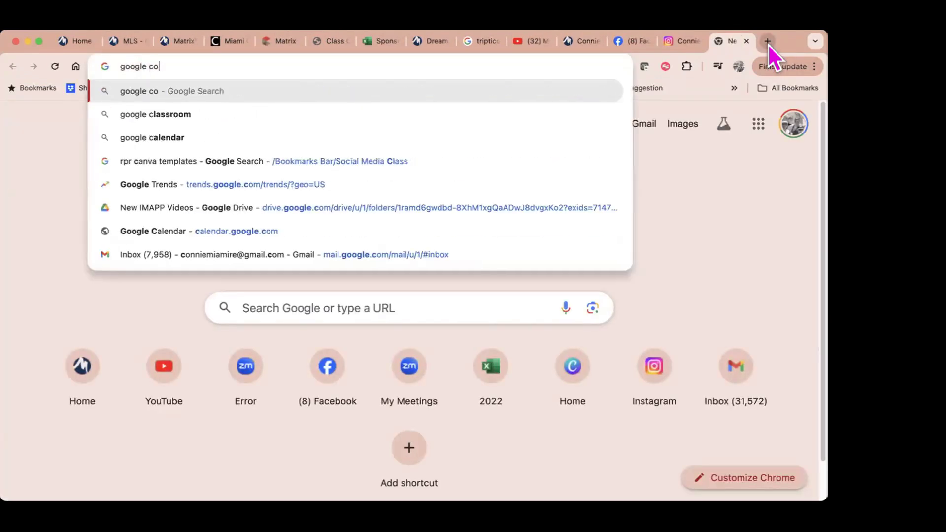
{"action": "type", "text": "nnie miet"}
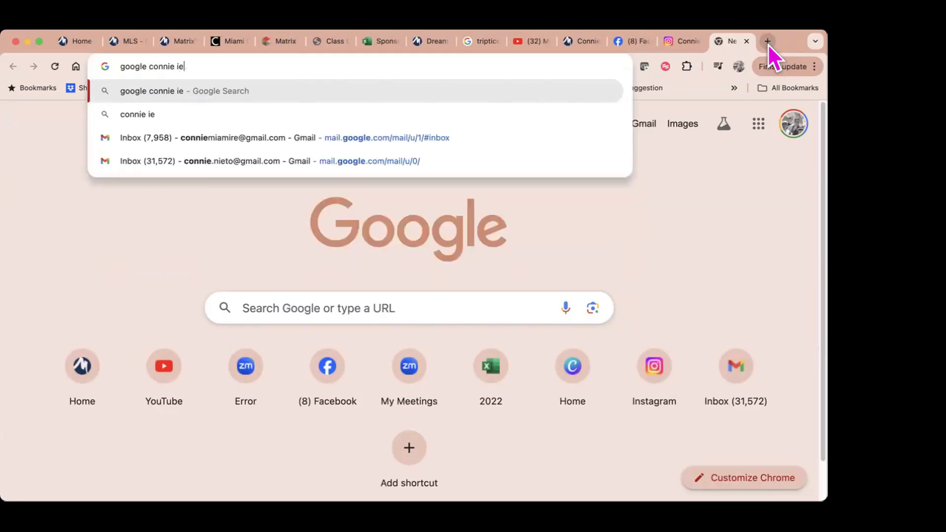
{"action": "key", "text": "BackSpace"}
{"action": "key", "text": "BackSpace"}
{"action": "key", "text": "BackSpace"}
{"action": "key", "text": "BackSpace"}
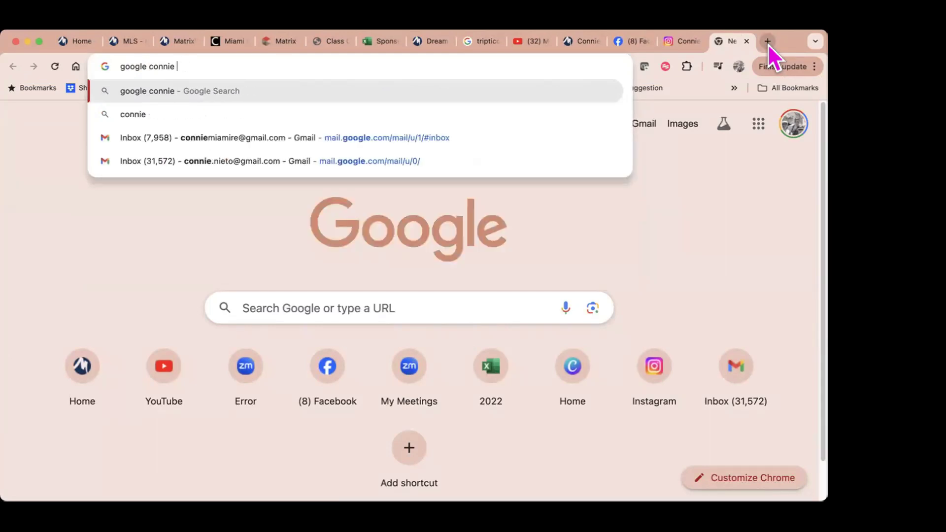
{"action": "type", "text": "nieto real"}
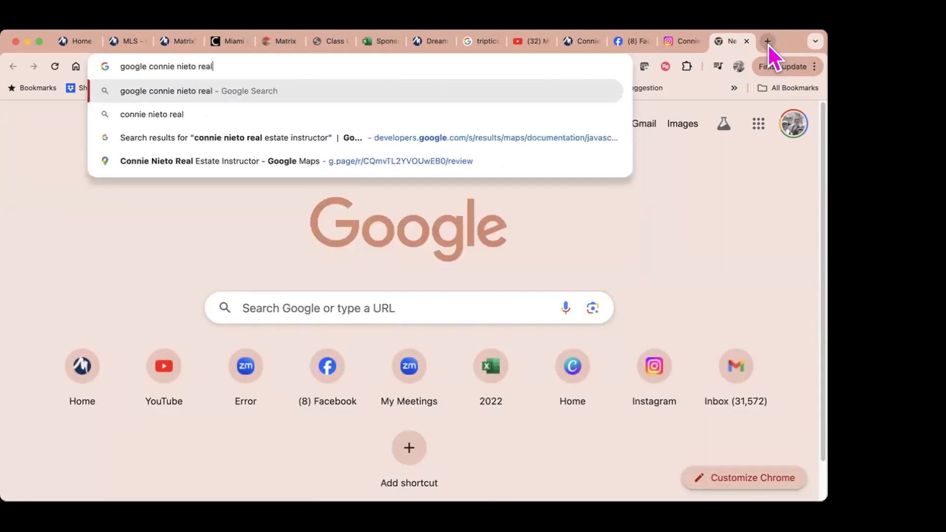
{"action": "type", "text": " estate instructor"}
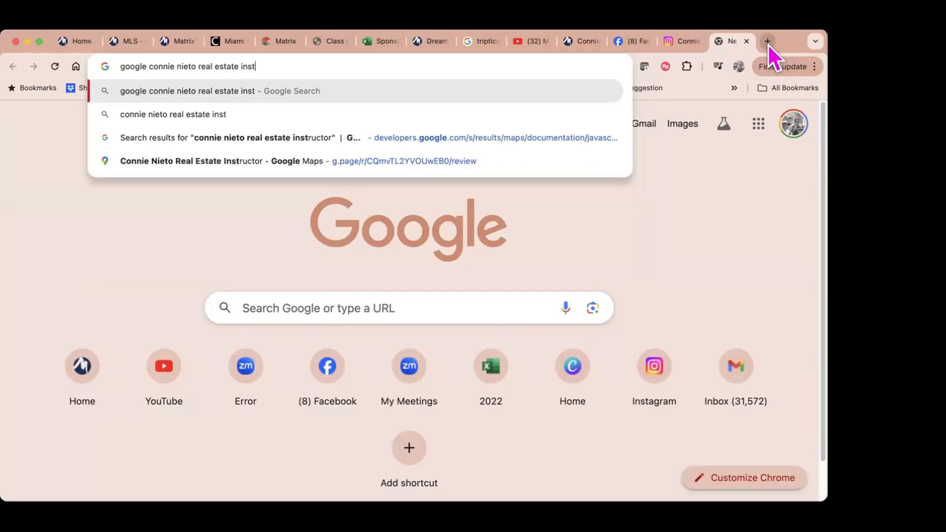
{"action": "key", "text": "Return"}
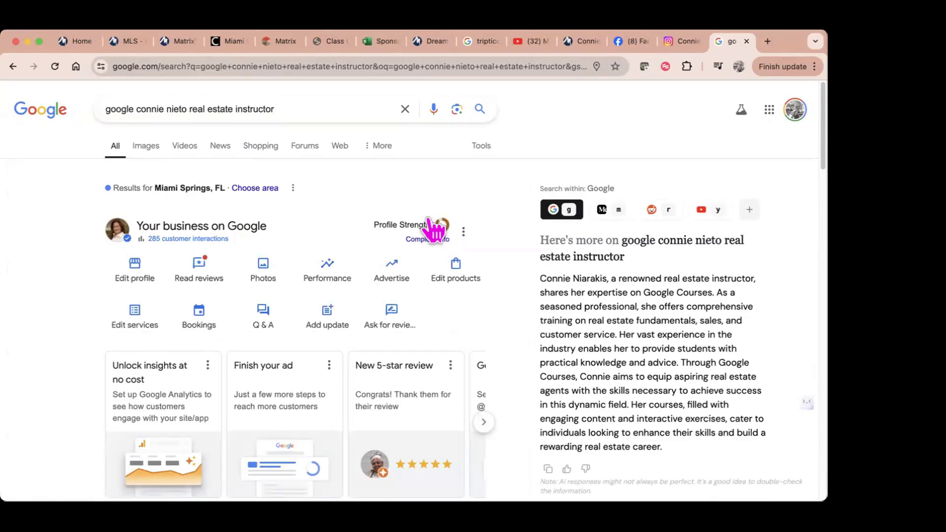
Step: Glance at the Business Profile's interactions performance, then scroll down toward the reviews
{"action": "left_click", "coordinate": [211, 239]}
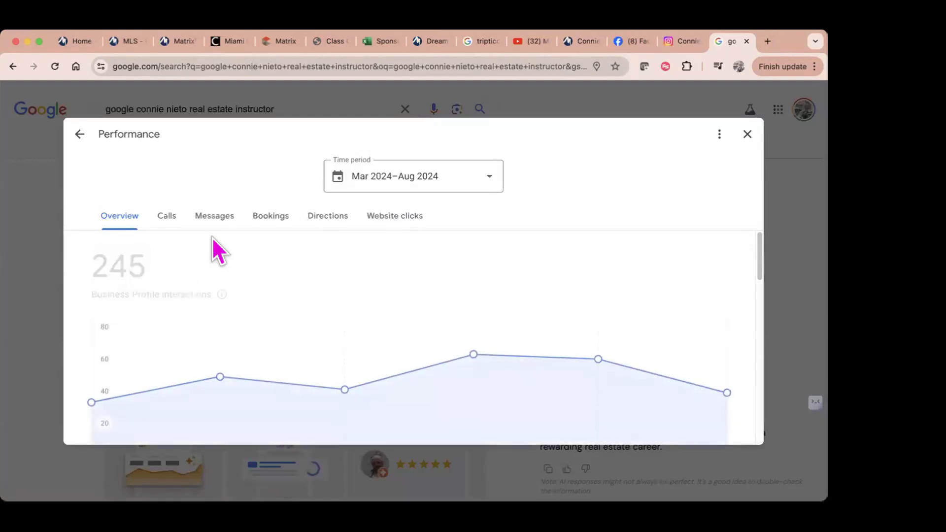
{"action": "left_click", "coordinate": [748, 135]}
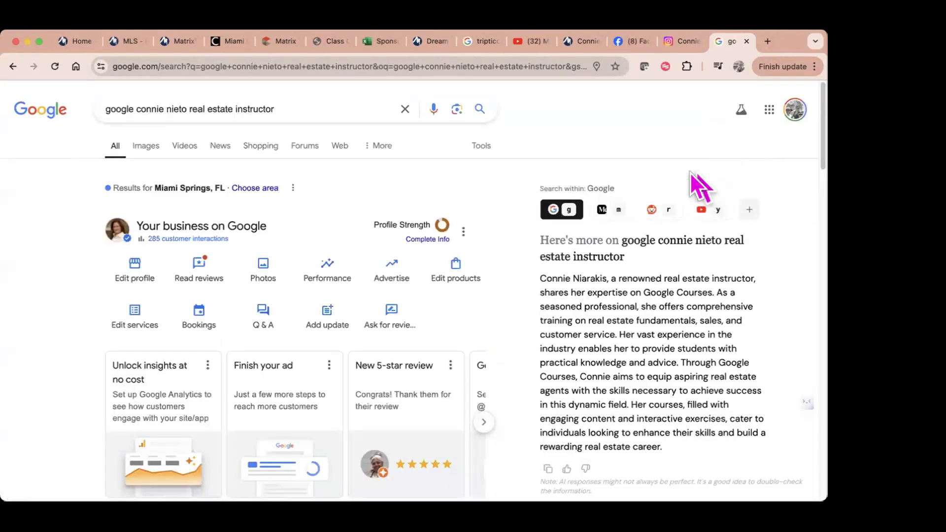
{"action": "scroll", "coordinate": [513, 299], "scroll_direction": "down", "scroll_amount": 6}
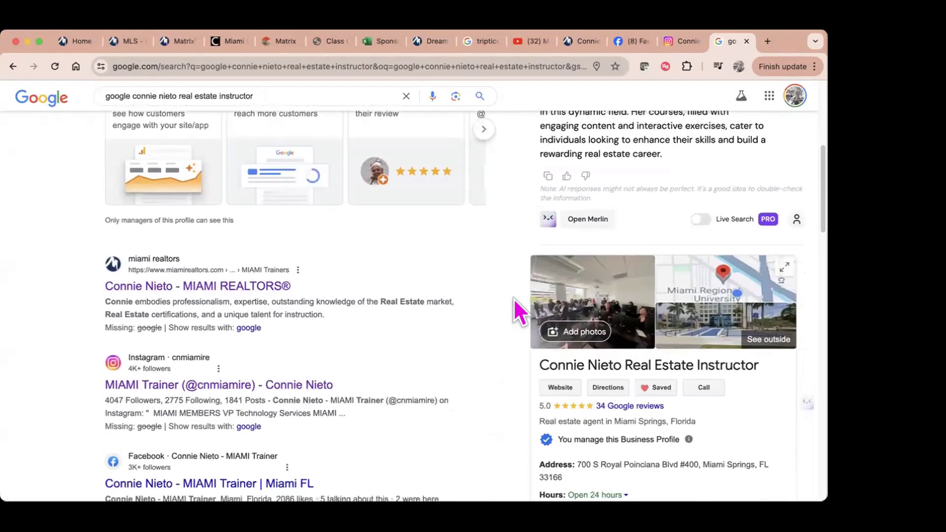
{"action": "scroll", "coordinate": [513, 298], "scroll_direction": "down", "scroll_amount": 5}
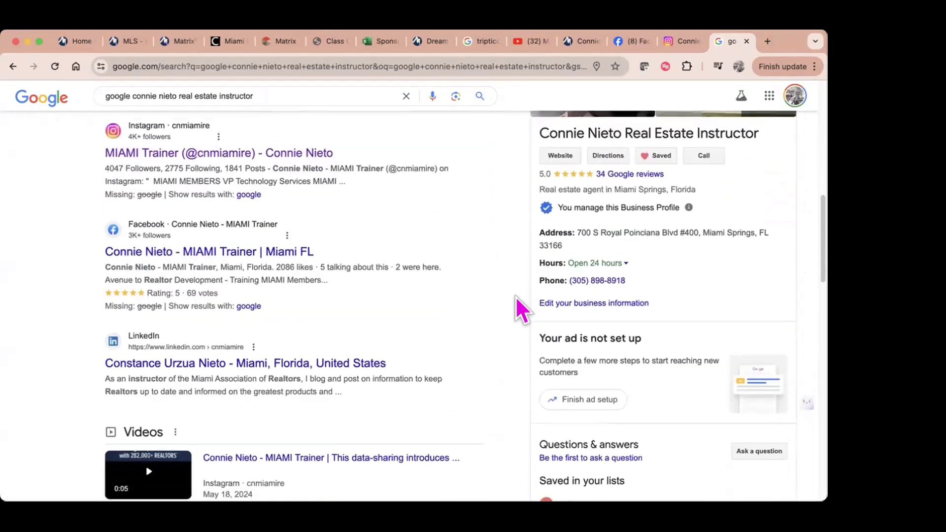
Step: Copy the review link from the Google reviews' Get more reviews panel
{"action": "left_click", "coordinate": [647, 169]}
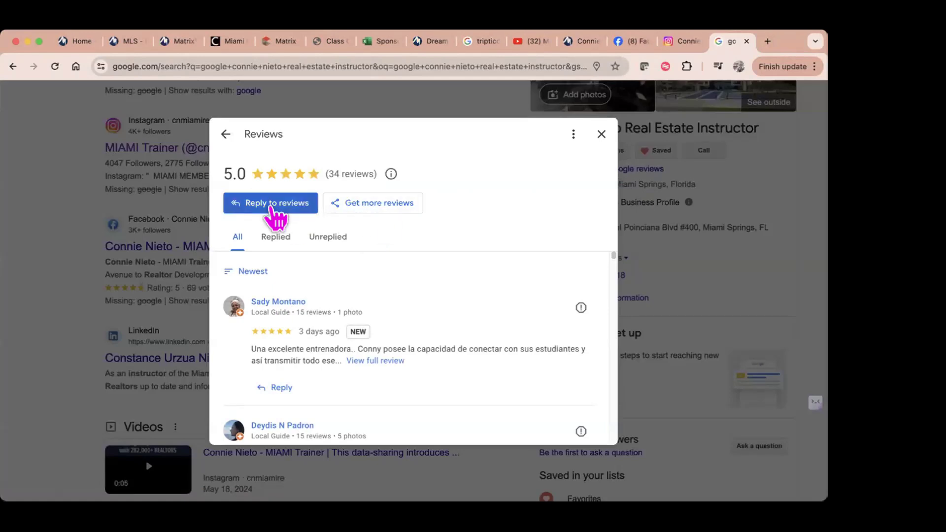
{"action": "left_click", "coordinate": [387, 211]}
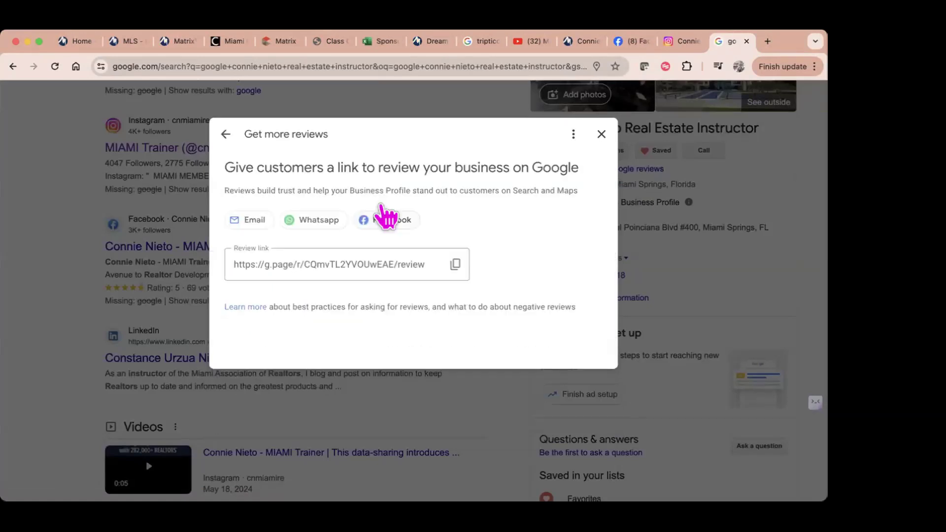
{"action": "left_click", "coordinate": [453, 268]}
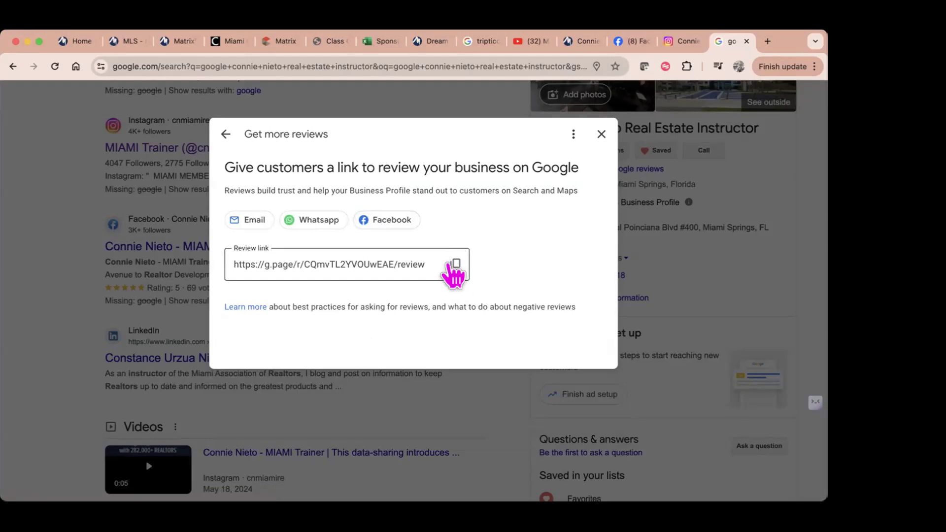
{"action": "left_click", "coordinate": [455, 266]}
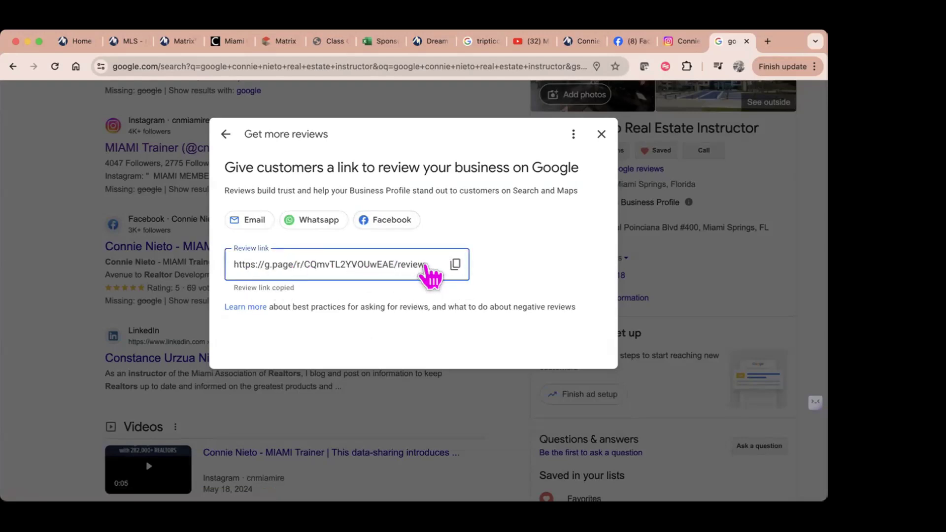
{"action": "left_click", "coordinate": [601, 135]}
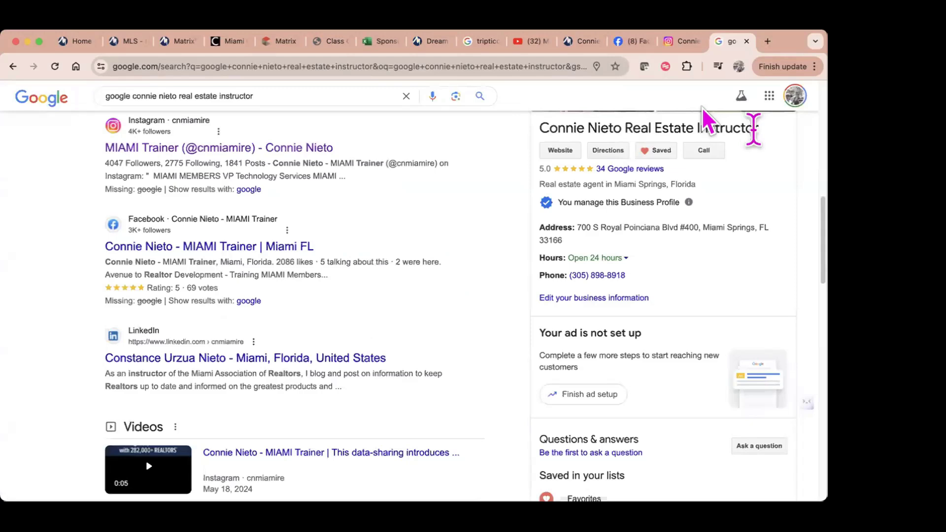
Step: Copy the review link once more from Get more reviews and return to the Matrix signature editor
{"action": "left_click", "coordinate": [635, 169]}
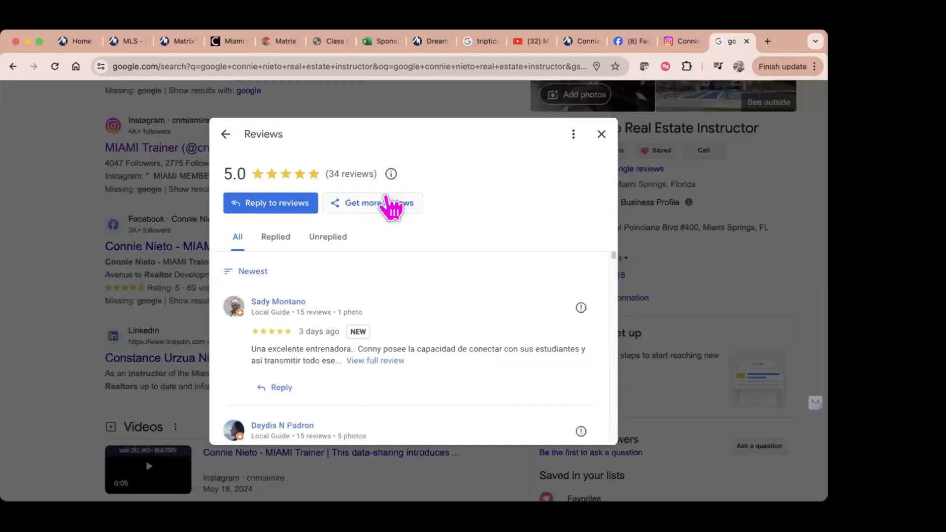
{"action": "left_click", "coordinate": [390, 203]}
{"action": "left_click", "coordinate": [453, 267]}
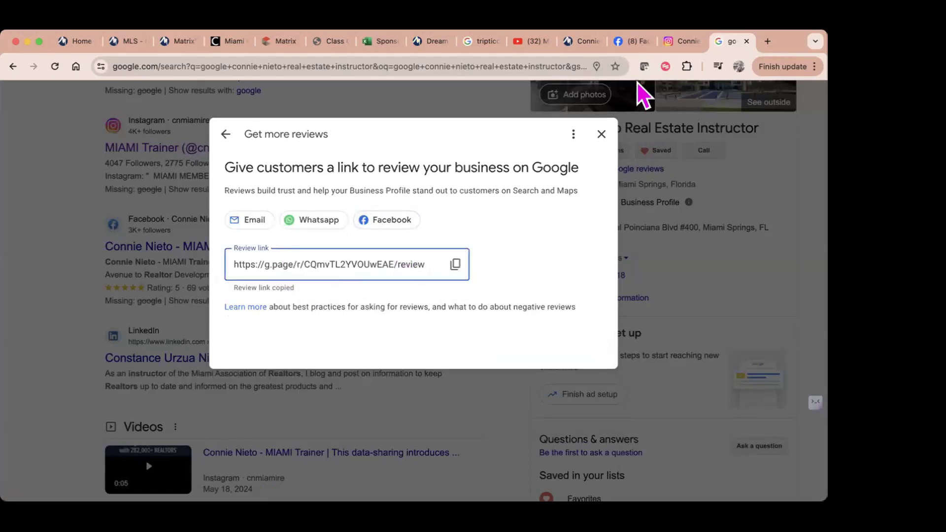
{"action": "left_click", "coordinate": [277, 41]}
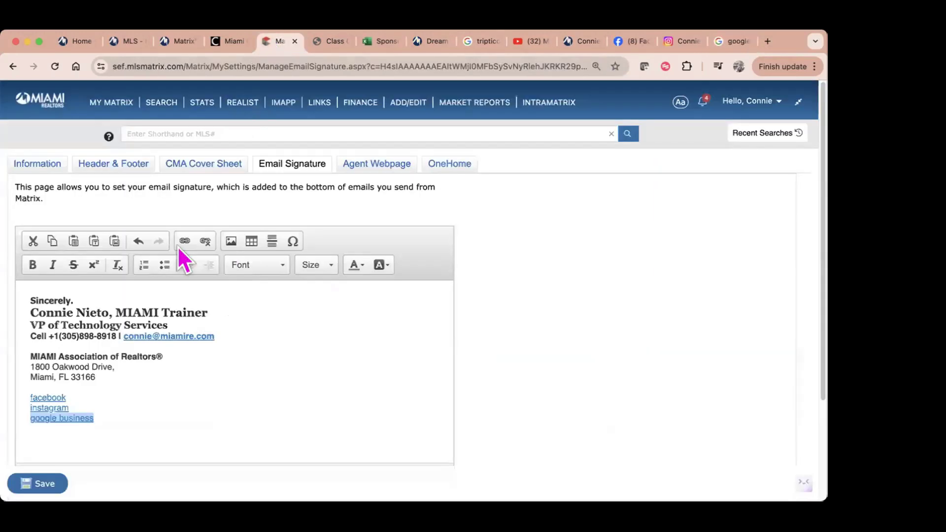
Step: Hyperlink the 'google business' text to the pasted Google review link
{"action": "left_click_drag", "start_coordinate": [104, 417], "coordinate": [12, 409]}
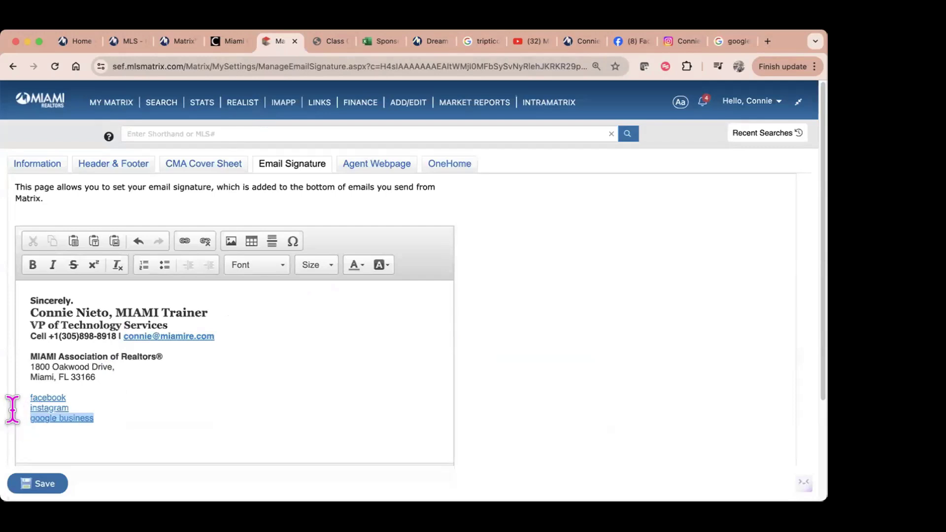
{"action": "left_click", "coordinate": [189, 243]}
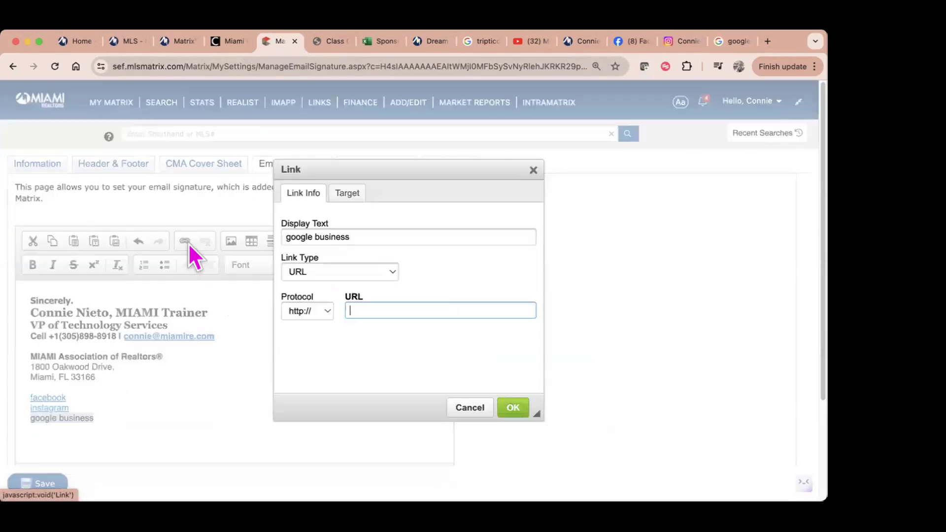
{"action": "right_click", "coordinate": [376, 312]}
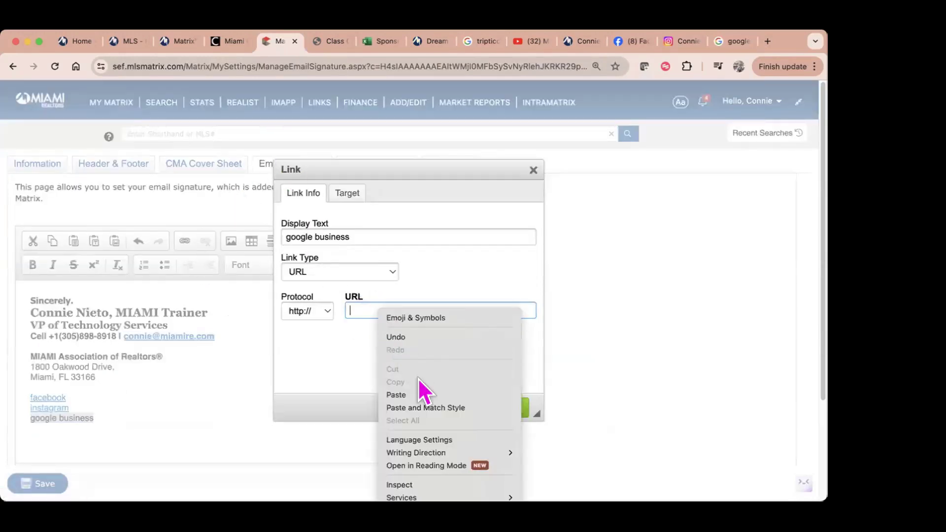
{"action": "left_click", "coordinate": [415, 394]}
{"action": "left_click", "coordinate": [507, 409]}
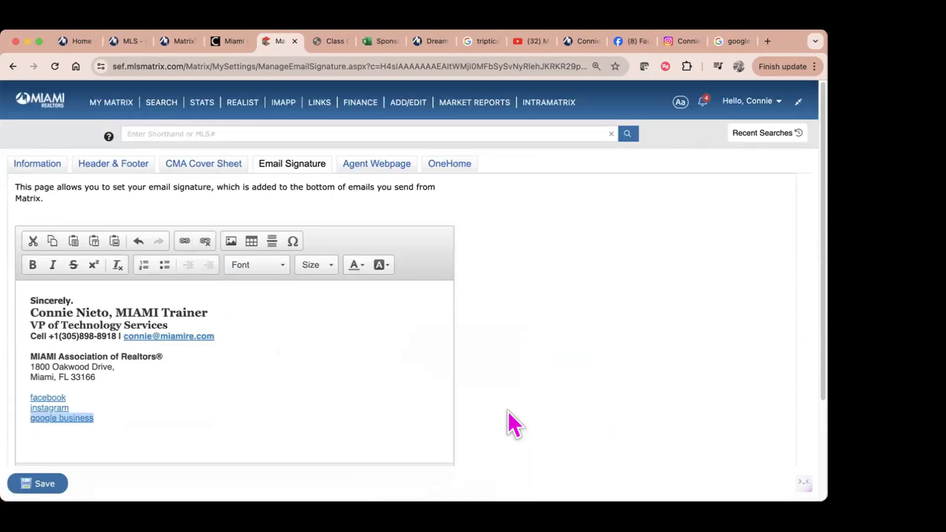
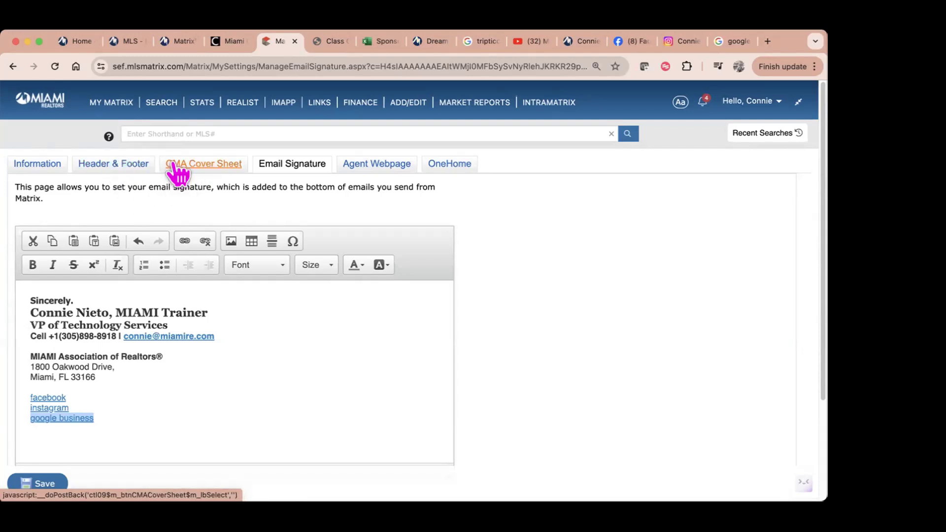
Step: Insert the first uploaded headshot photo before the association address in the signature
{"action": "left_click", "coordinate": [27, 360]}
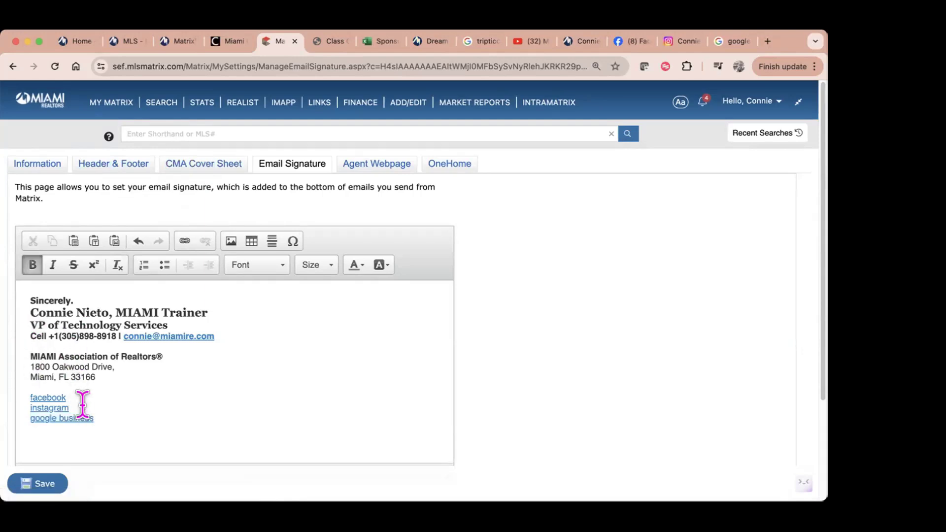
{"action": "left_click", "coordinate": [231, 242]}
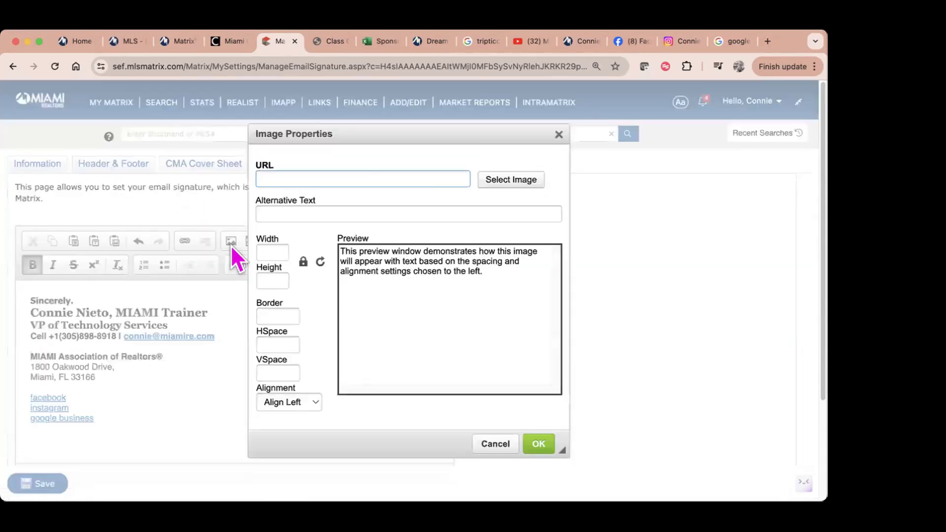
{"action": "left_click", "coordinate": [521, 185]}
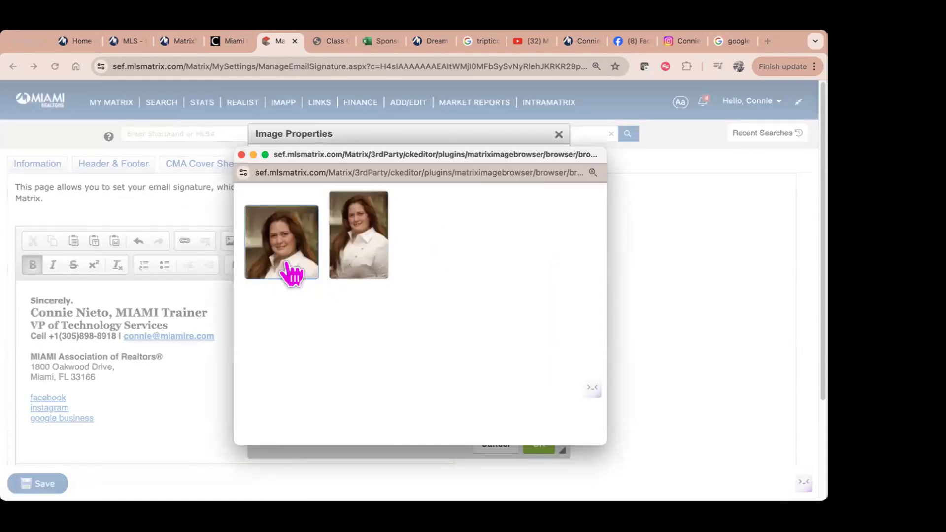
{"action": "left_click", "coordinate": [290, 268]}
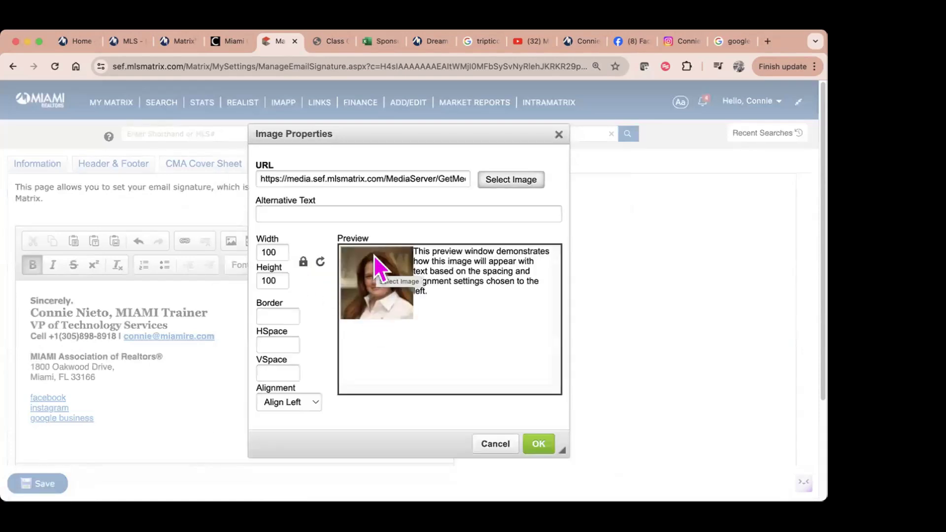
{"action": "left_click", "coordinate": [537, 445]}
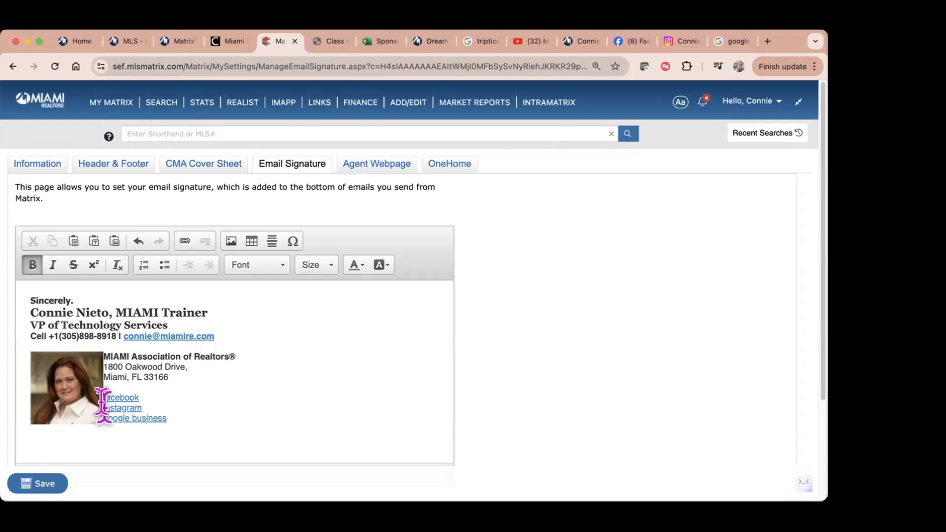
Step: Delete that photo and put the cursor back at the start of the address block
{"action": "left_click", "coordinate": [83, 394]}
{"action": "key", "text": "BackSpace"}
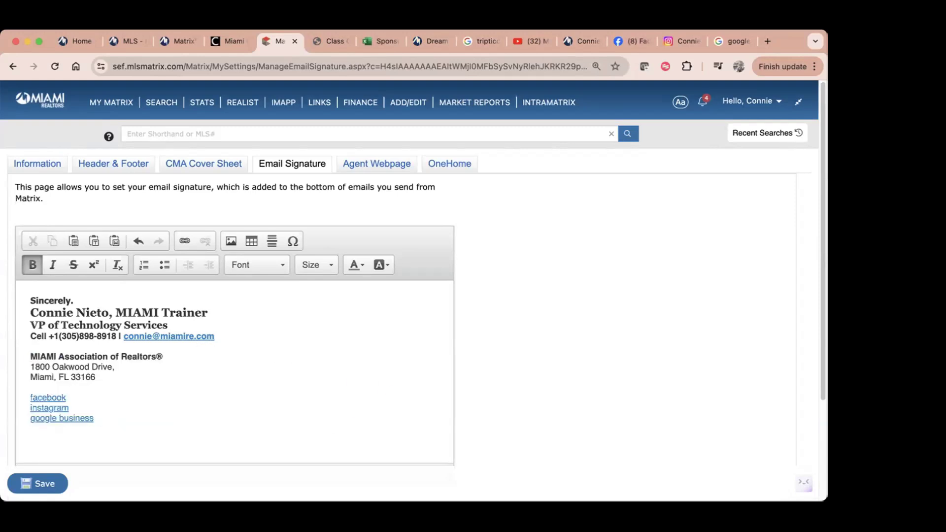
{"action": "left_click", "coordinate": [229, 326]}
{"action": "left_click", "coordinate": [214, 312]}
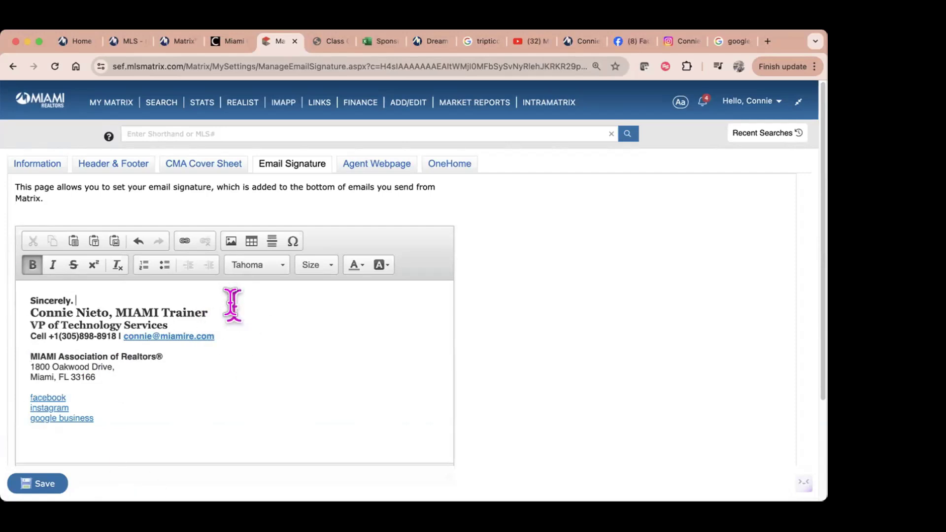
{"action": "left_click", "coordinate": [29, 361]}
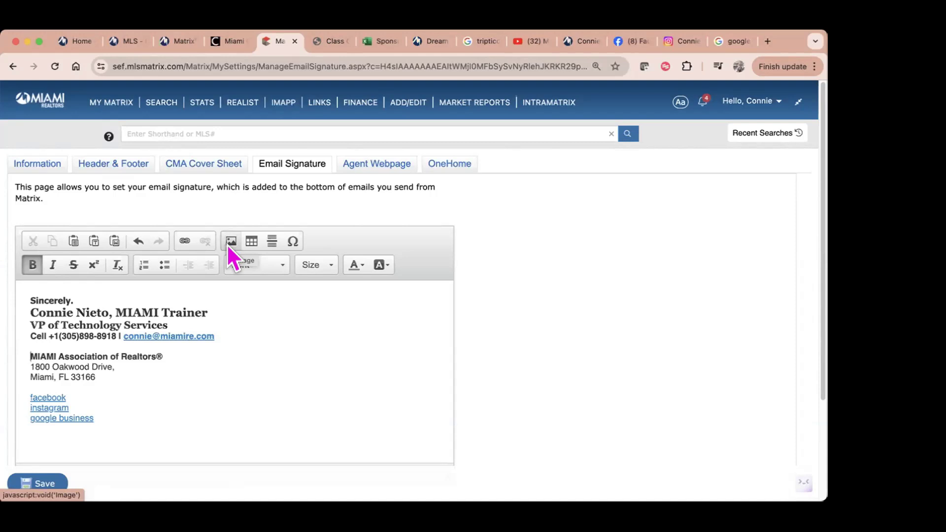
Step: Insert the first headshot photo again beside the association address block
{"action": "left_click", "coordinate": [228, 245]}
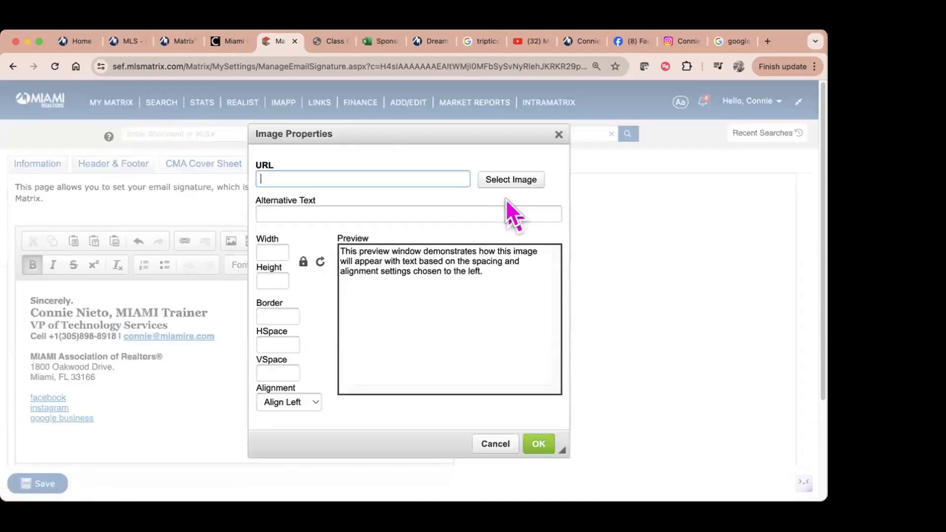
{"action": "left_click", "coordinate": [510, 181]}
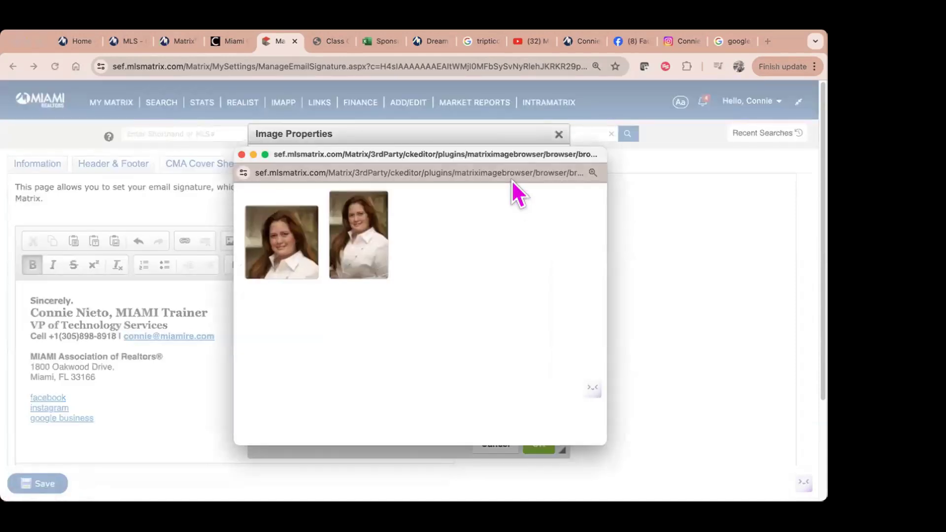
{"action": "left_click", "coordinate": [291, 264]}
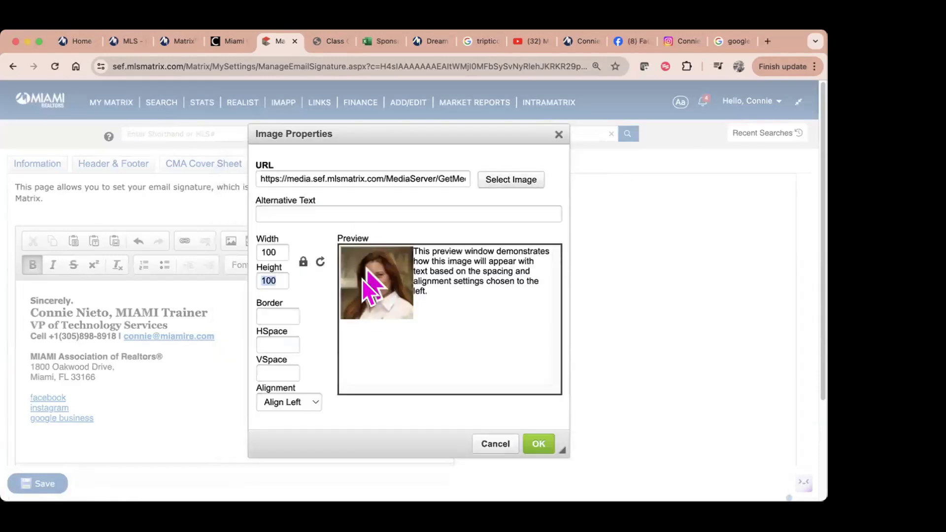
{"action": "left_click", "coordinate": [539, 444]}
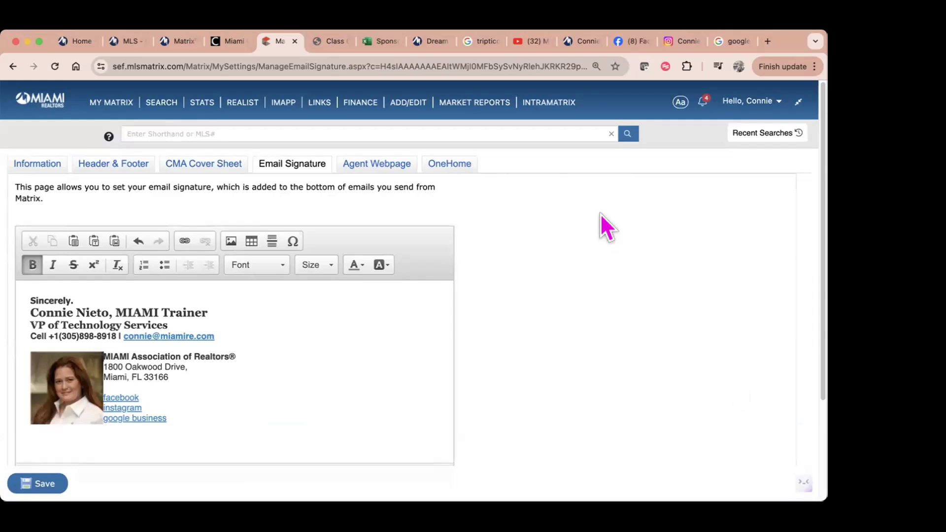
{"action": "mouse_move", "coordinate": [162, 103]}
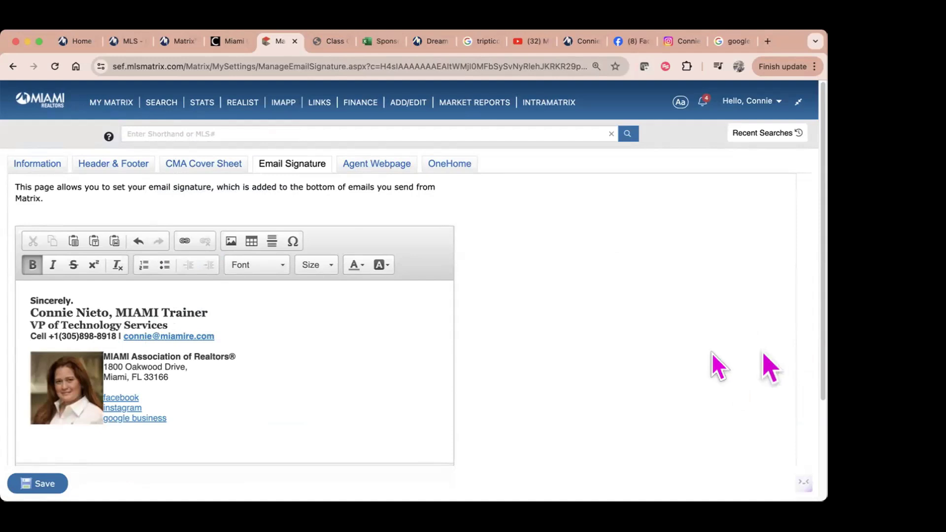
Step: Push the association name and address down onto new lines below the photo
{"action": "left_click", "coordinate": [61, 391]}
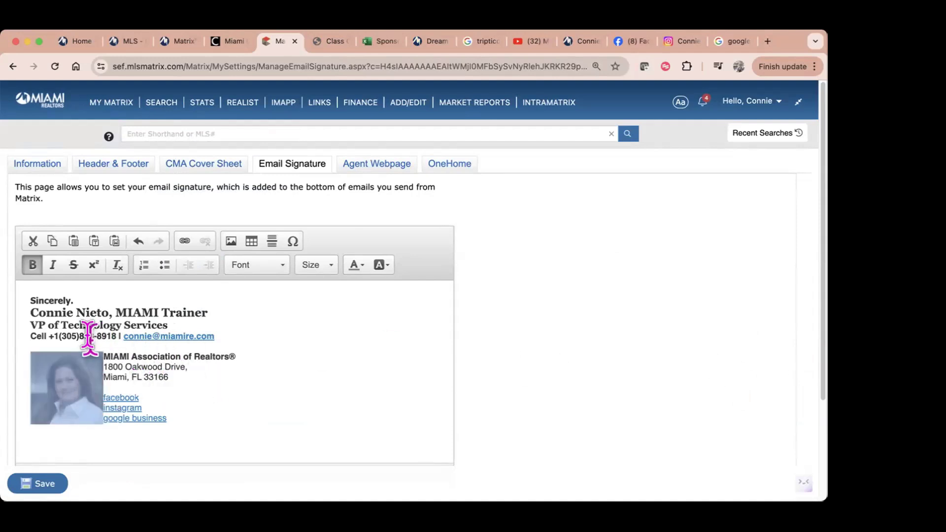
{"action": "left_click", "coordinate": [104, 356]}
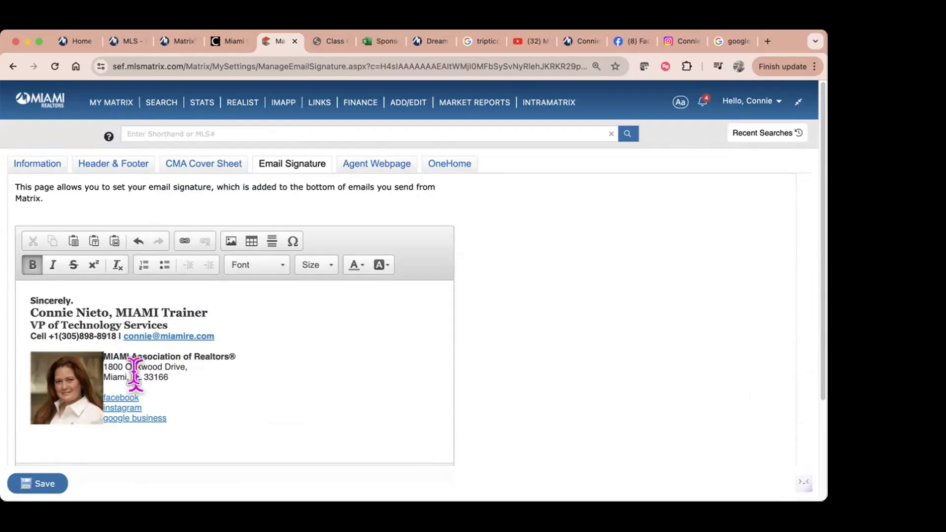
{"action": "left_click", "coordinate": [85, 364]}
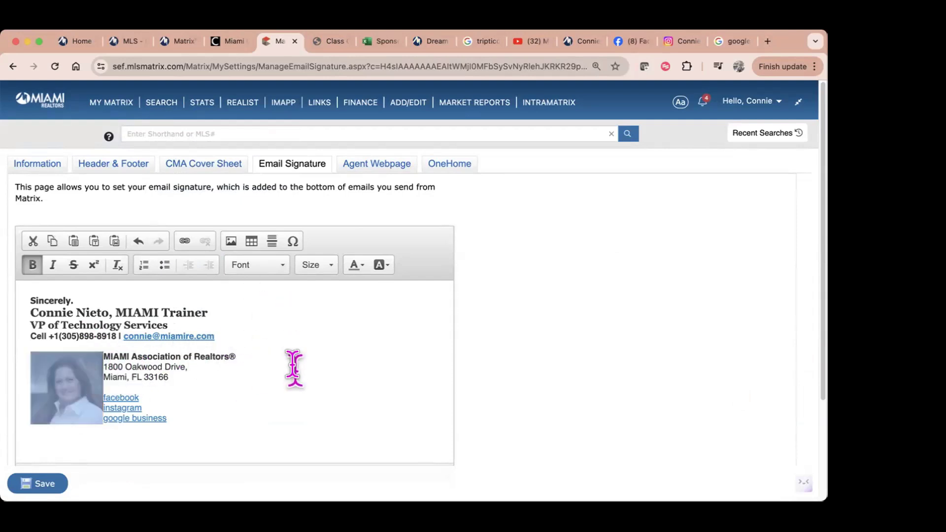
{"action": "left_click", "coordinate": [110, 355]}
{"action": "key", "text": "Return"}
{"action": "key", "text": "Return"}
{"action": "key", "text": "Return"}
{"action": "key", "text": "Return"}
{"action": "key", "text": "Return"}
{"action": "key", "text": "Return"}
{"action": "key", "text": "Return"}
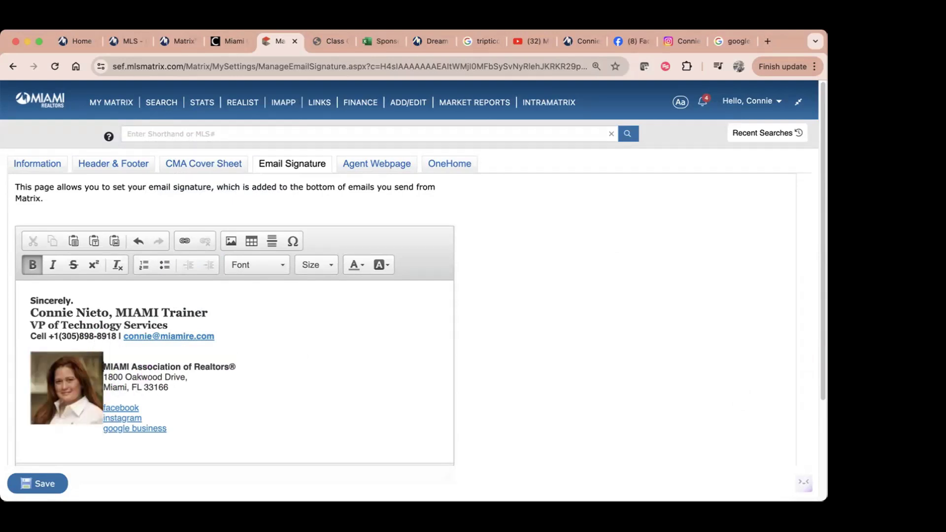
{"action": "key", "text": "Return"}
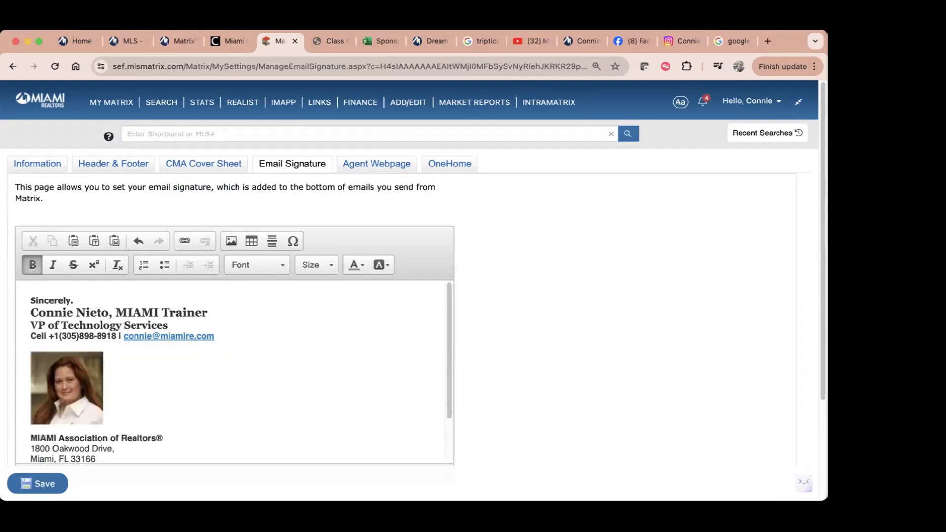
{"action": "scroll", "coordinate": [279, 405], "scroll_direction": "down", "scroll_amount": 3}
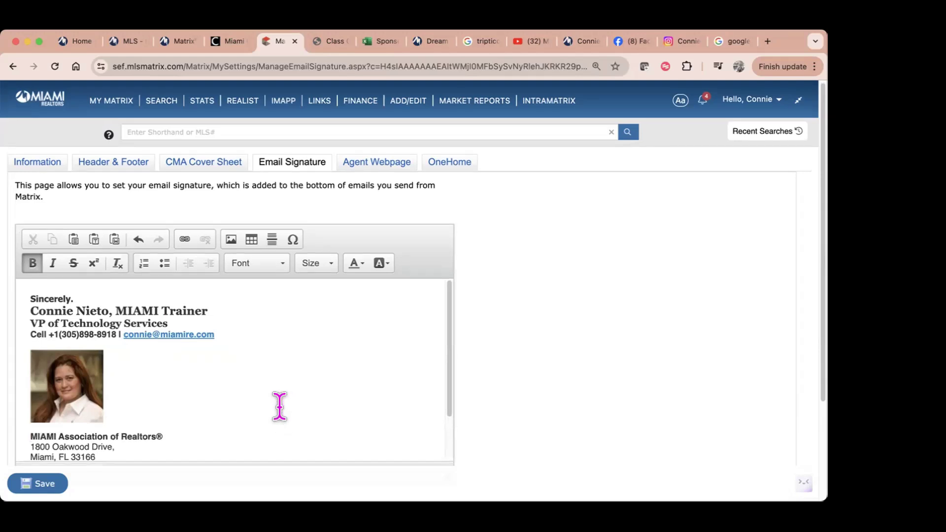
{"action": "scroll", "coordinate": [282, 413], "scroll_direction": "up", "scroll_amount": 3}
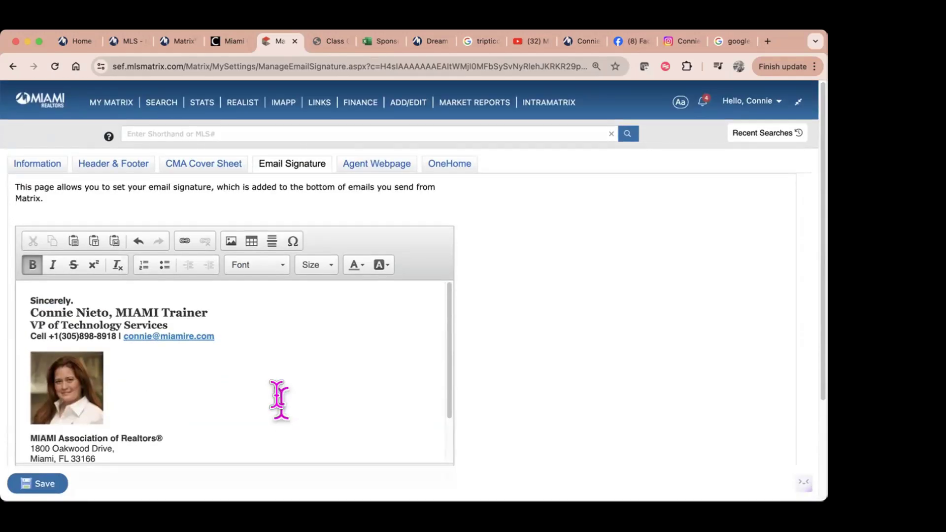
Step: Delete the signature photo and remove the blank lines above the address block
{"action": "left_click", "coordinate": [75, 375]}
{"action": "key", "text": "BackSpace"}
{"action": "key", "text": "BackSpace"}
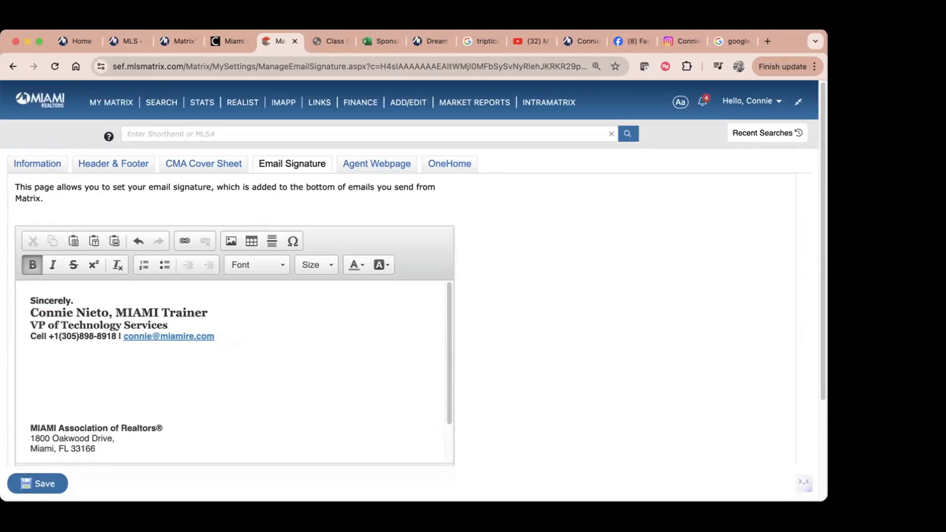
{"action": "key", "text": "BackSpace"}
{"action": "key", "text": "BackSpace"}
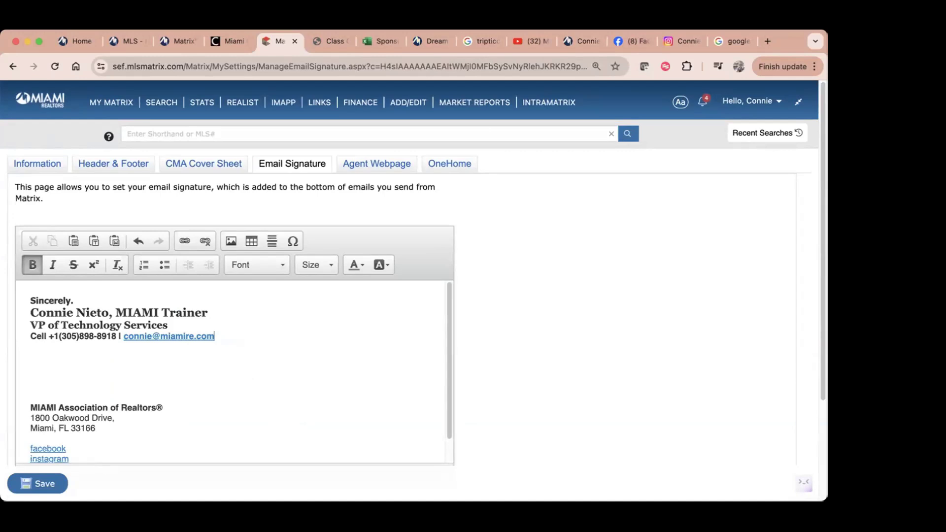
{"action": "key", "text": "Down"}
{"action": "key", "text": "Down"}
{"action": "key", "text": "Down"}
{"action": "key", "text": "Down"}
{"action": "key", "text": "Down"}
{"action": "key", "text": "BackSpace"}
{"action": "key", "text": "BackSpace"}
{"action": "key", "text": "BackSpace"}
{"action": "key", "text": "BackSpace"}
{"action": "key", "text": "BackSpace"}
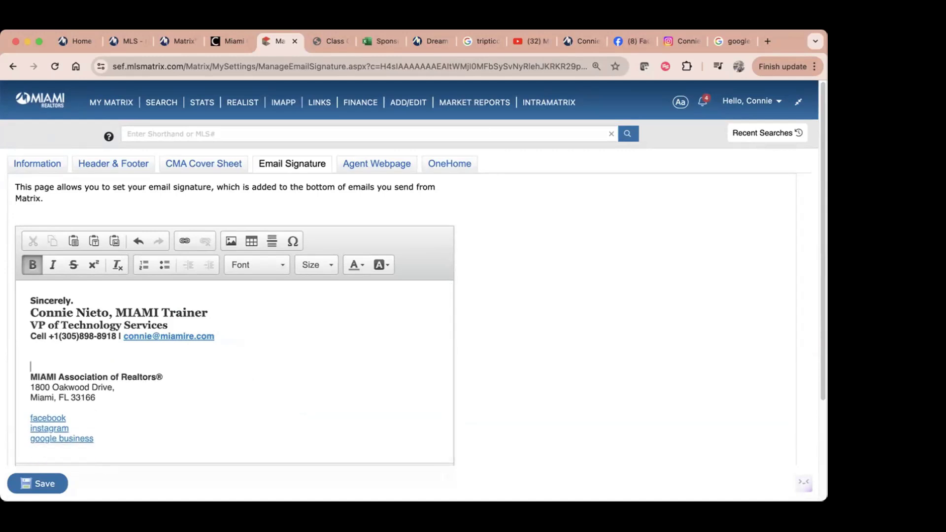
Step: Add two empty lines after the google business link
{"action": "left_click", "coordinate": [113, 433]}
{"action": "key", "text": "Return"}
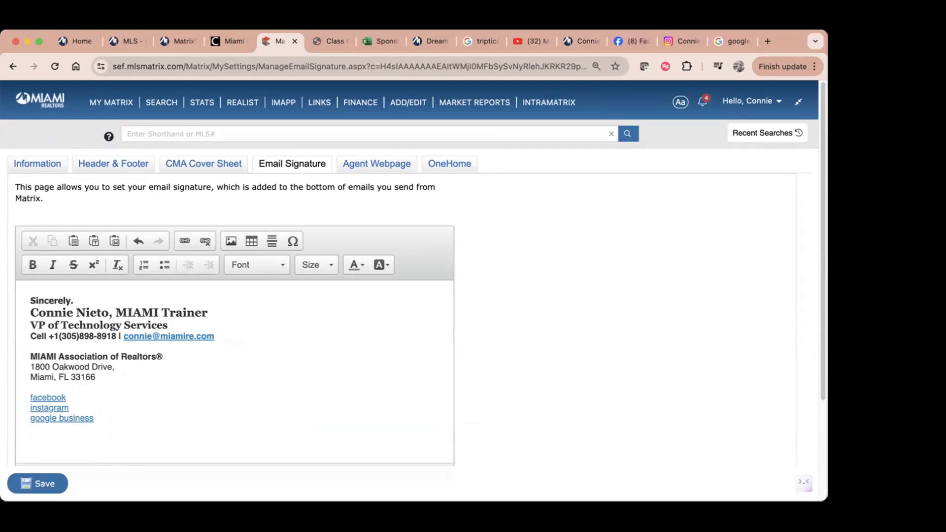
{"action": "key", "text": "Return"}
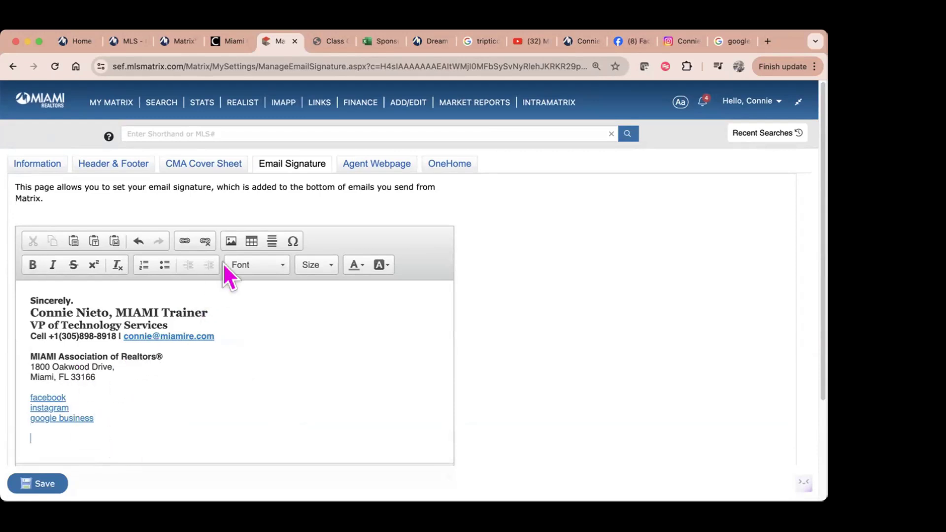
Step: Insert the first headshot photo at the signature's bottom, then go to Agent Webpage settings
{"action": "left_click", "coordinate": [230, 242]}
{"action": "left_click", "coordinate": [523, 183]}
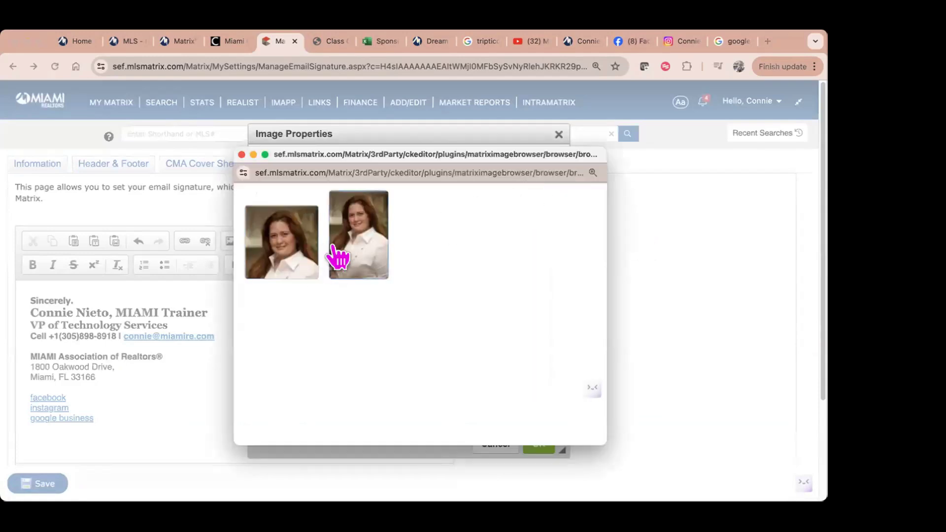
{"action": "left_click", "coordinate": [300, 262]}
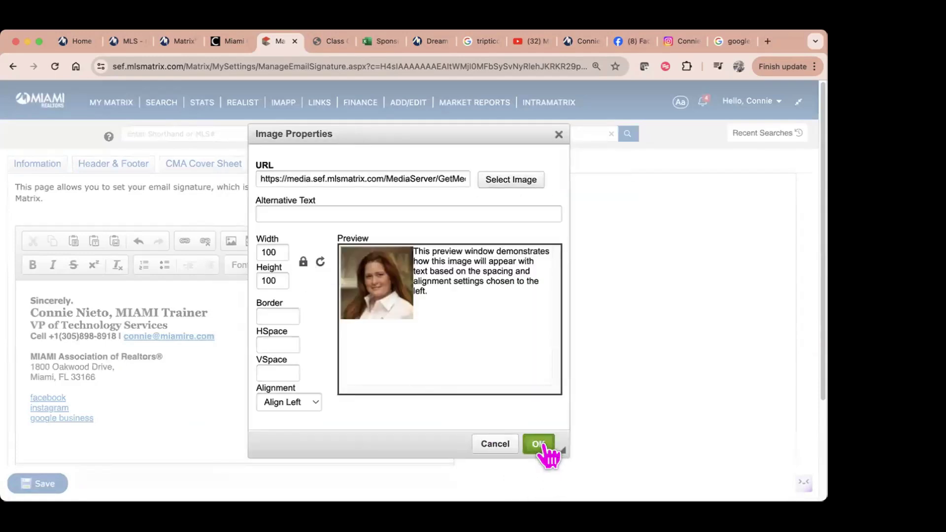
{"action": "left_click", "coordinate": [540, 446]}
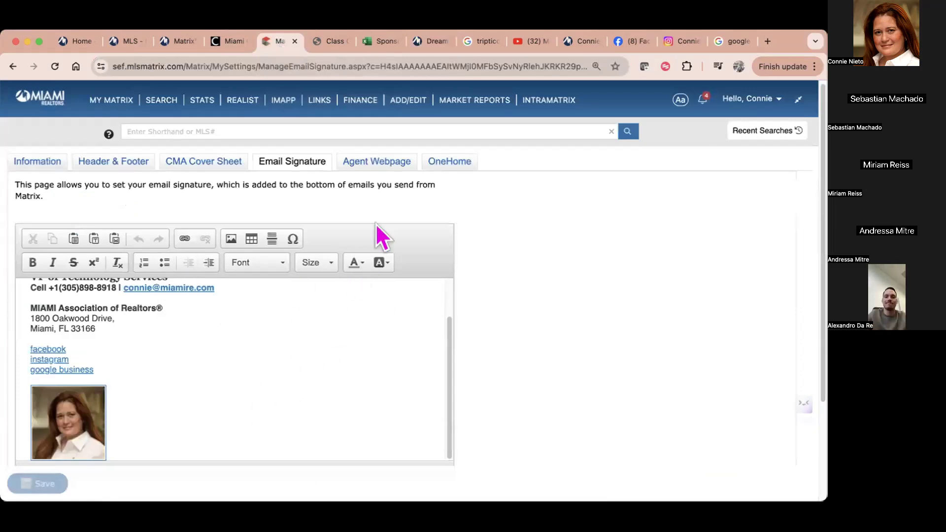
{"action": "left_click", "coordinate": [385, 165]}
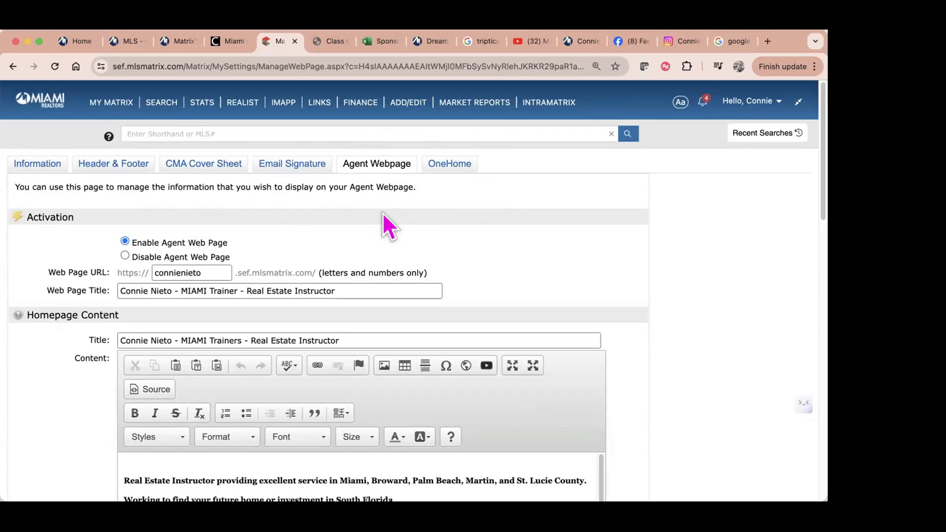
{"action": "left_click_drag", "start_coordinate": [225, 273], "coordinate": [153, 271]}
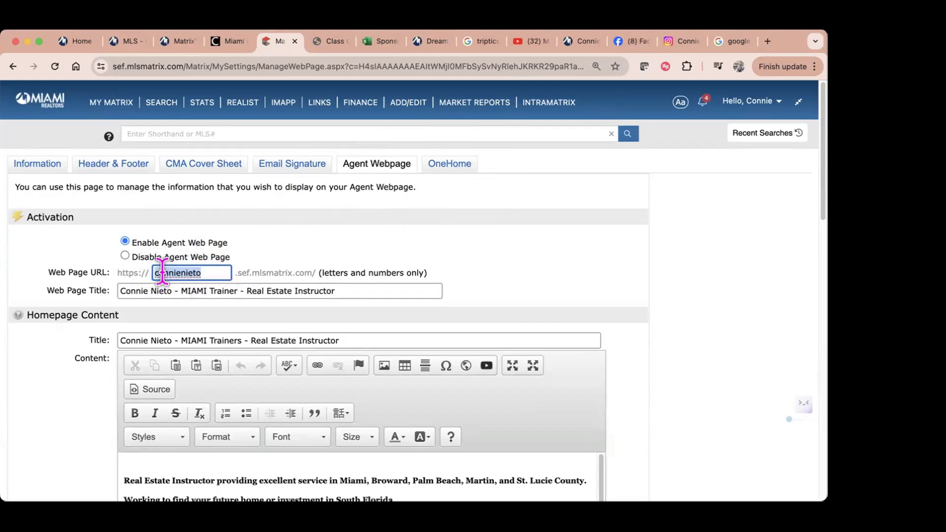
{"action": "left_click", "coordinate": [221, 271]}
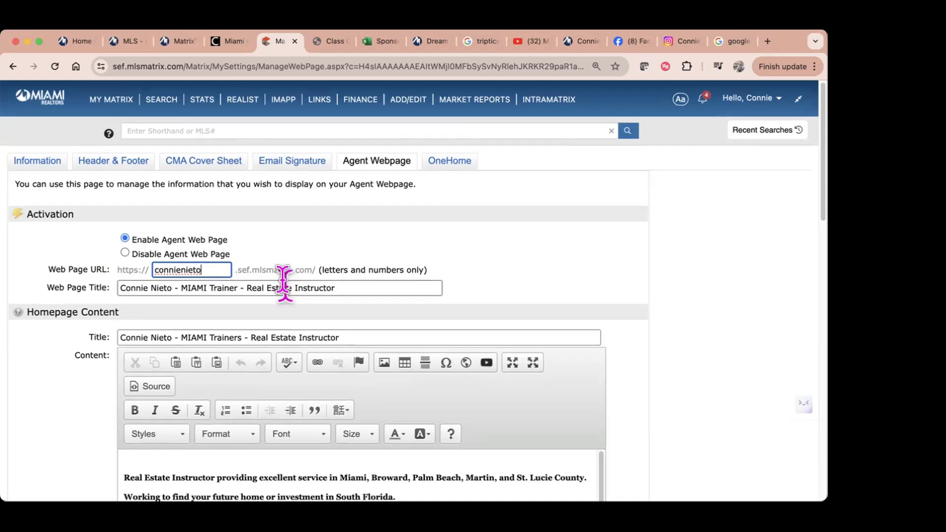
{"action": "scroll", "coordinate": [286, 281], "scroll_direction": "down", "scroll_amount": 3}
{"action": "left_click_drag", "start_coordinate": [337, 218], "coordinate": [115, 210]}
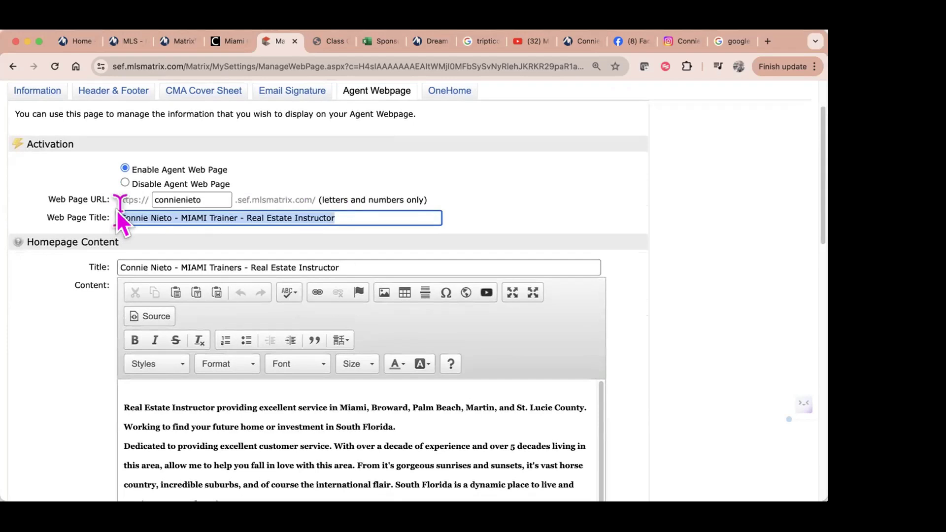
{"action": "left_click_drag", "start_coordinate": [335, 264], "coordinate": [132, 264]}
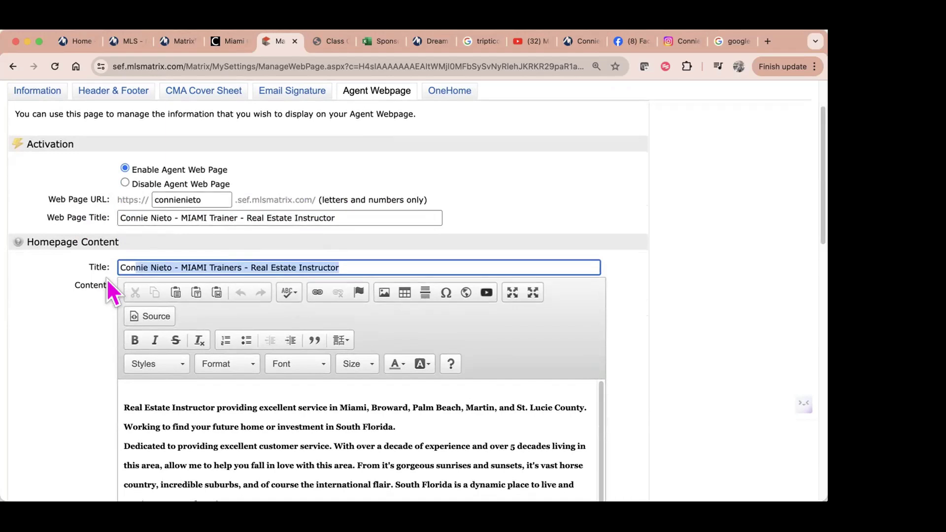
{"action": "scroll", "coordinate": [228, 424], "scroll_direction": "down", "scroll_amount": 5}
{"action": "scroll", "coordinate": [226, 429], "scroll_direction": "up", "scroll_amount": 5}
{"action": "scroll", "coordinate": [44, 430], "scroll_direction": "down", "scroll_amount": 3}
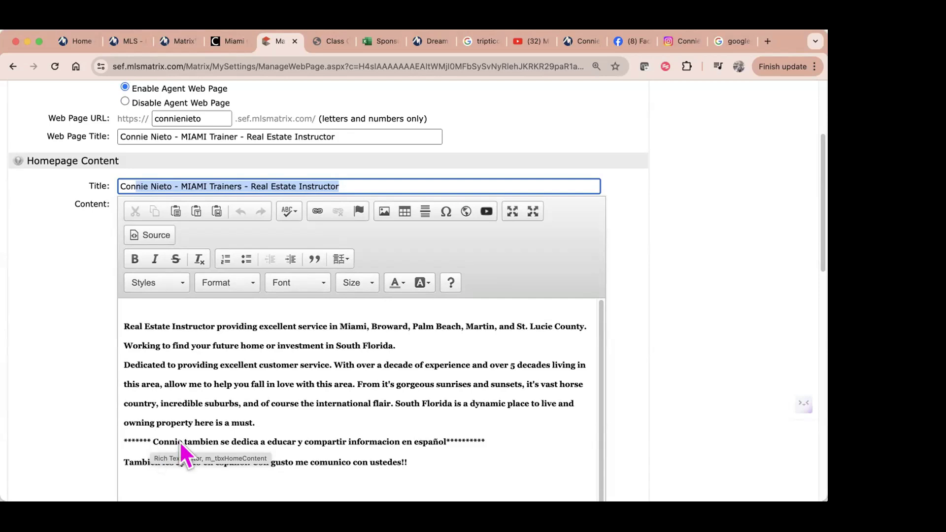
{"action": "left_click_drag", "start_coordinate": [406, 455], "coordinate": [99, 326]}
{"action": "right_click", "coordinate": [236, 354]}
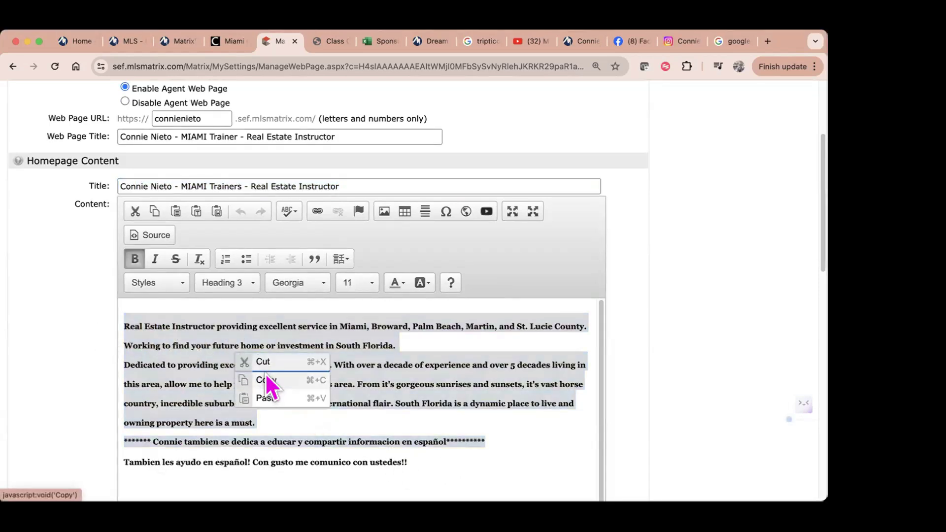
{"action": "left_click", "coordinate": [266, 379]}
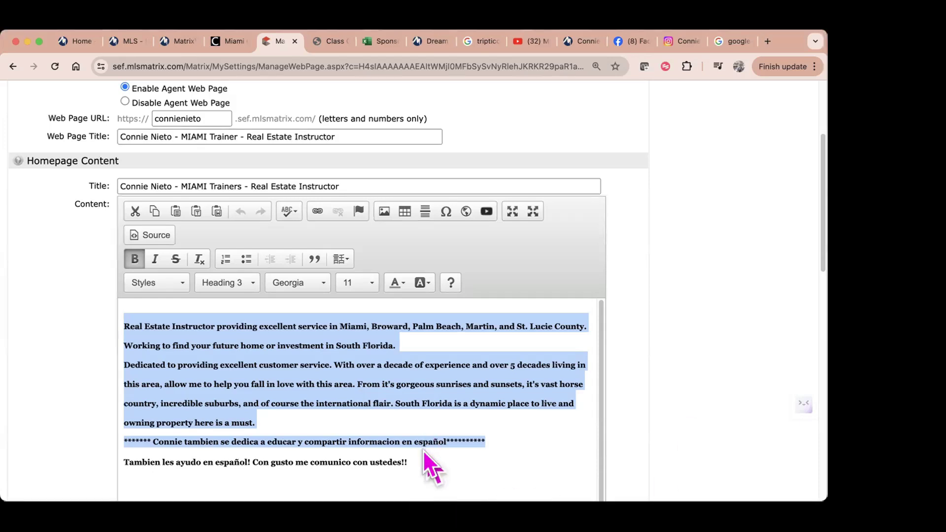
{"action": "left_click", "coordinate": [449, 468]}
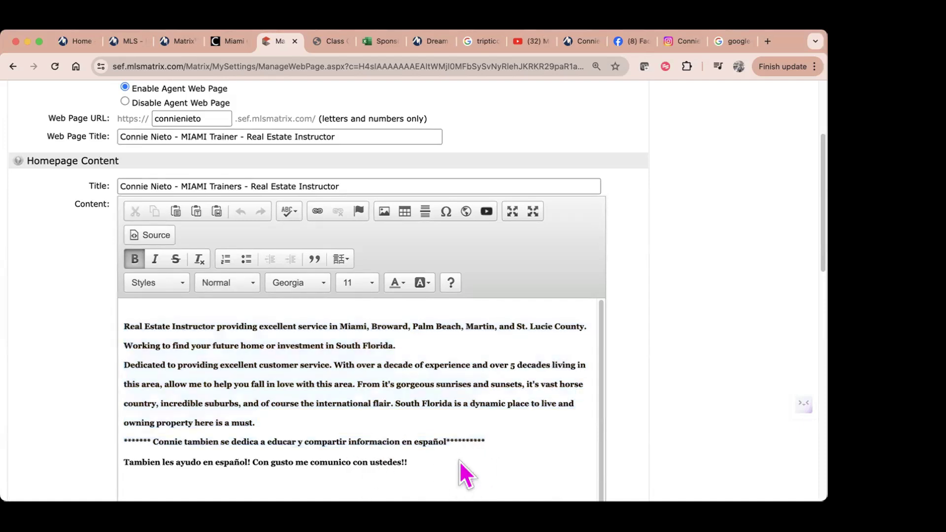
{"action": "scroll", "coordinate": [524, 421], "scroll_direction": "down", "scroll_amount": 5}
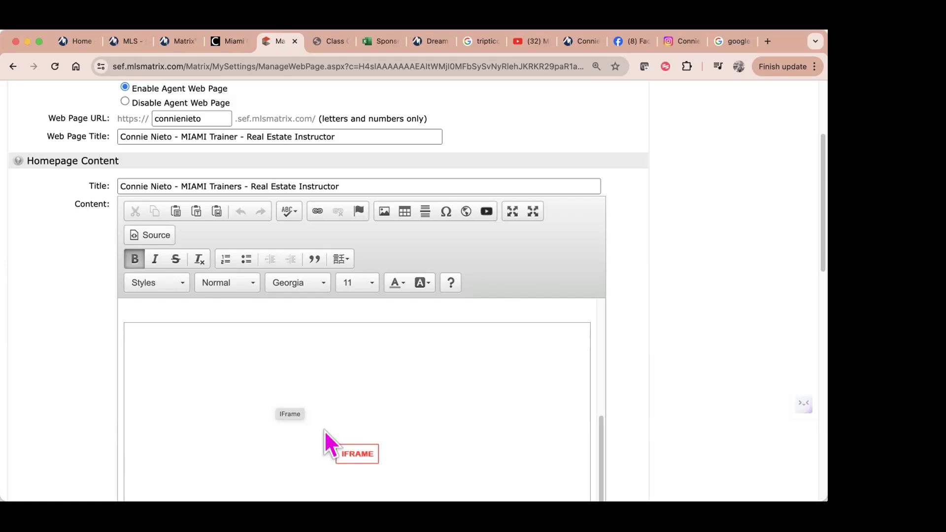
{"action": "left_click", "coordinate": [281, 308]}
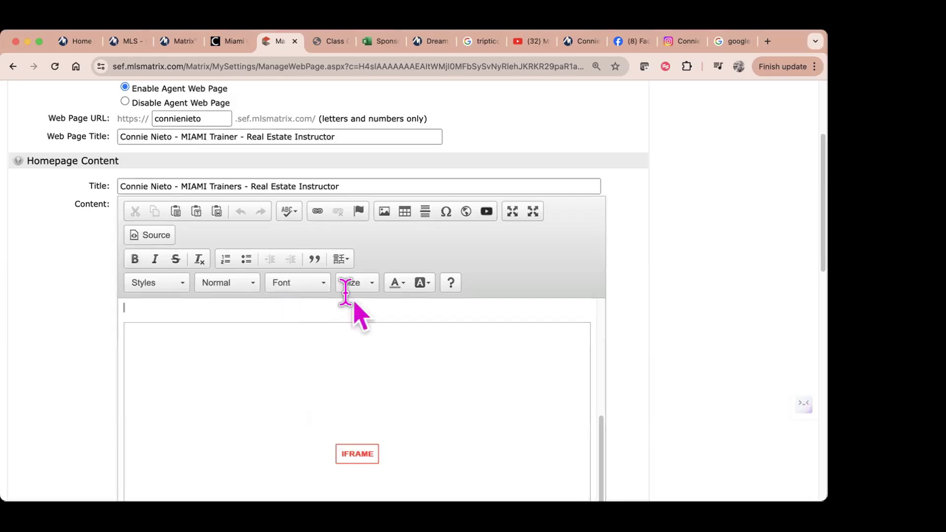
{"action": "left_click", "coordinate": [486, 212]}
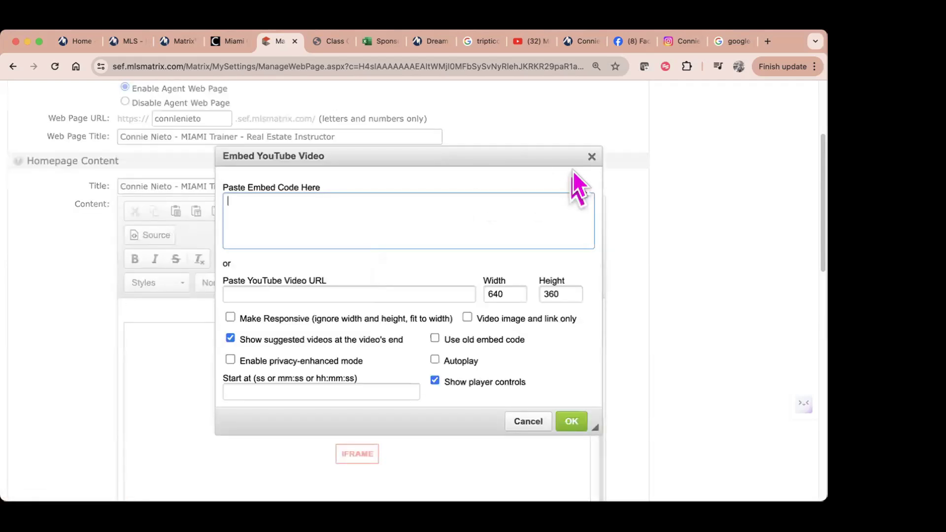
{"action": "left_click", "coordinate": [591, 157]}
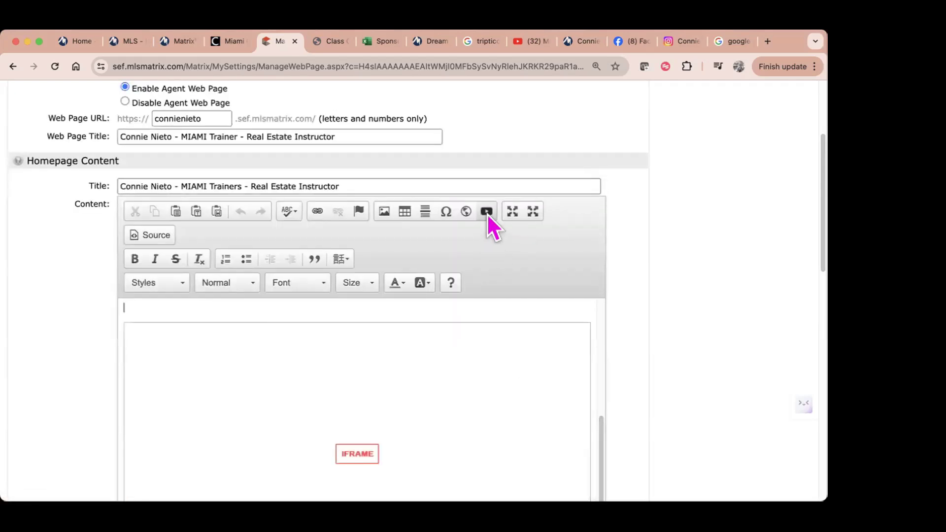
{"action": "left_click", "coordinate": [487, 214]}
{"action": "left_click", "coordinate": [252, 294]}
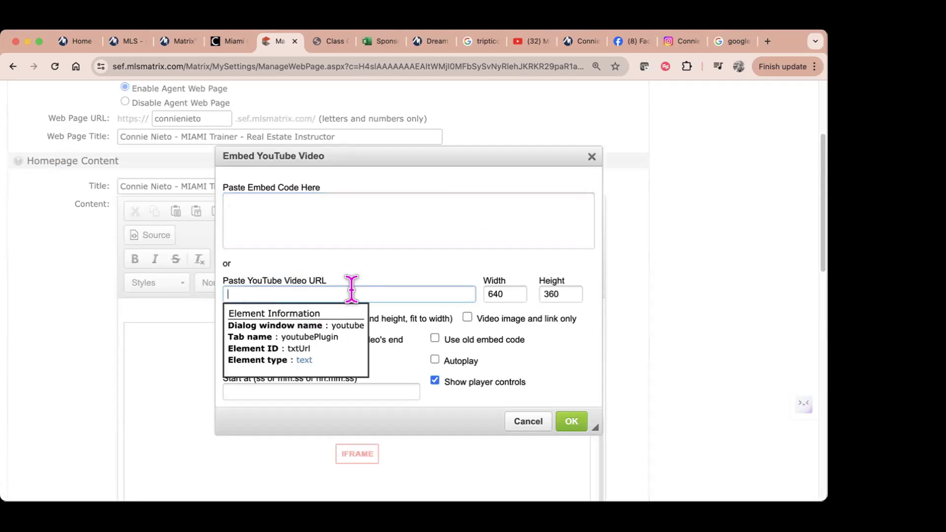
{"action": "left_click", "coordinate": [584, 430]}
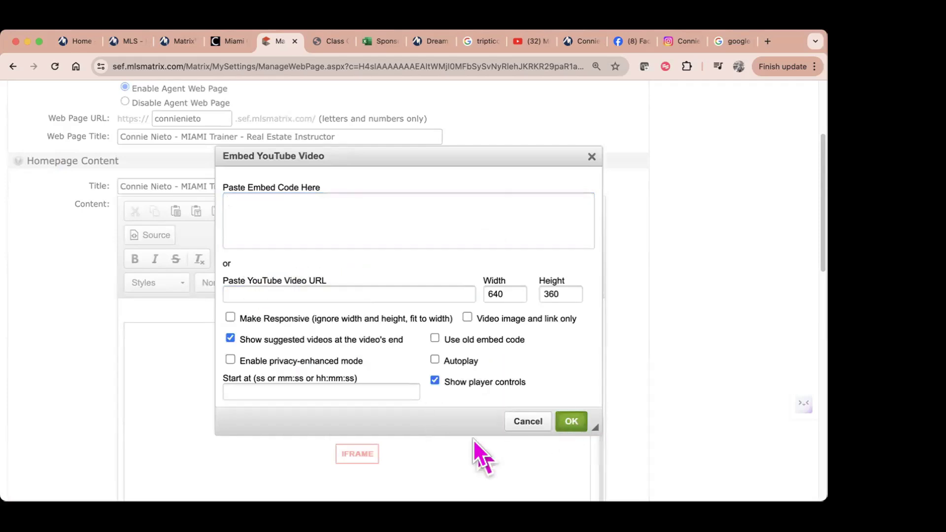
{"action": "left_click", "coordinate": [592, 157]}
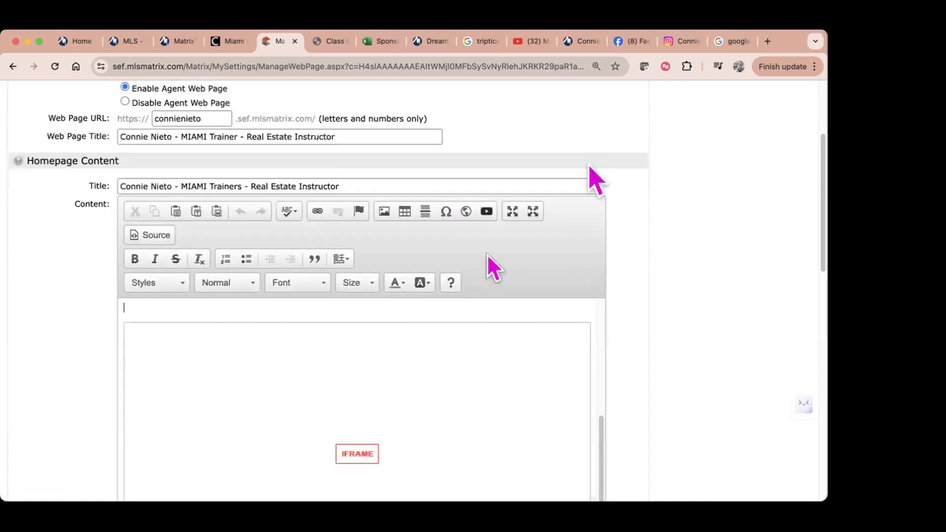
{"action": "scroll", "coordinate": [418, 427], "scroll_direction": "down", "scroll_amount": 3}
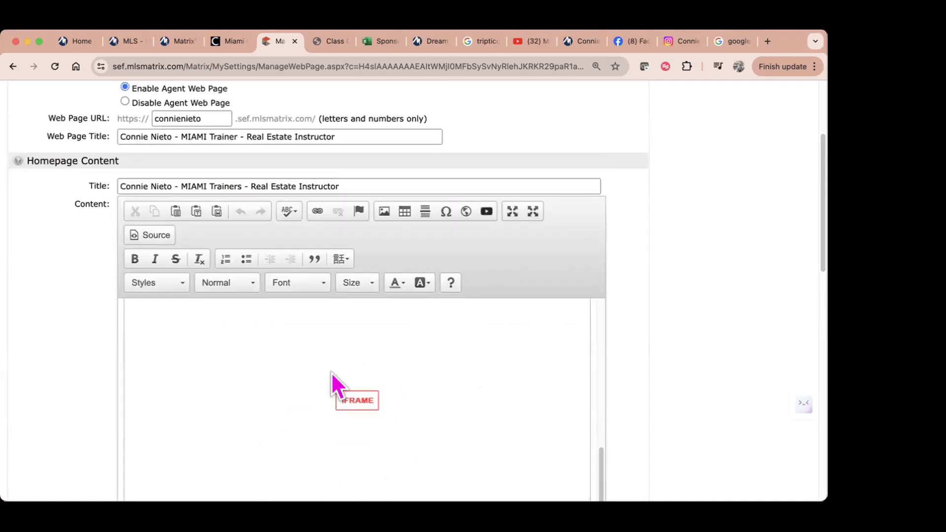
{"action": "scroll", "coordinate": [425, 434], "scroll_direction": "down", "scroll_amount": 5}
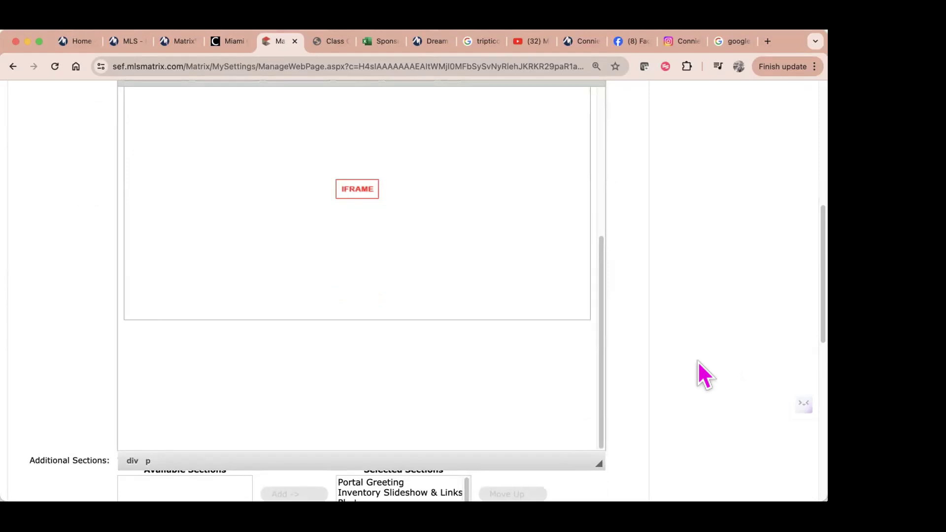
Step: Remove Portal Greeting, Inventory Slideshow & Links and Video from the selected webpage sections
{"action": "scroll", "coordinate": [416, 396], "scroll_direction": "down", "scroll_amount": 1}
{"action": "scroll", "coordinate": [416, 396], "scroll_direction": "down", "scroll_amount": 3}
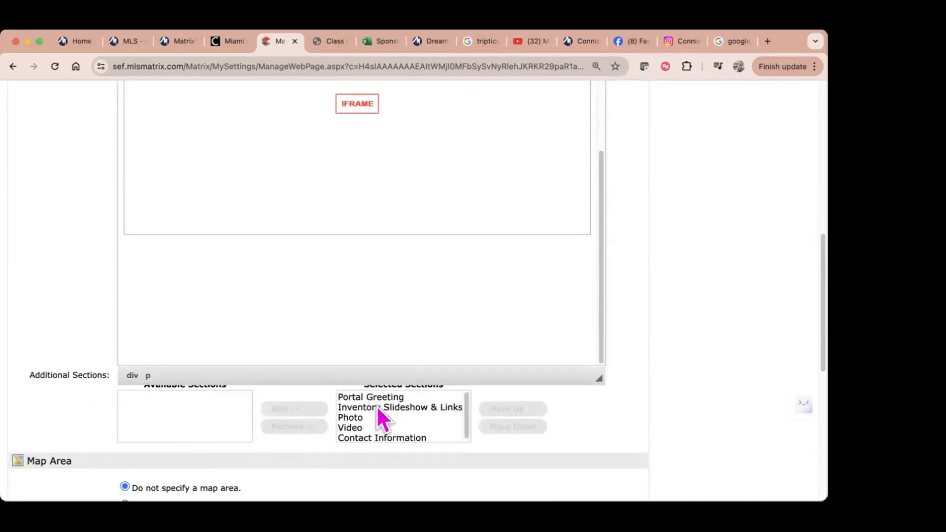
{"action": "left_click", "coordinate": [365, 397]}
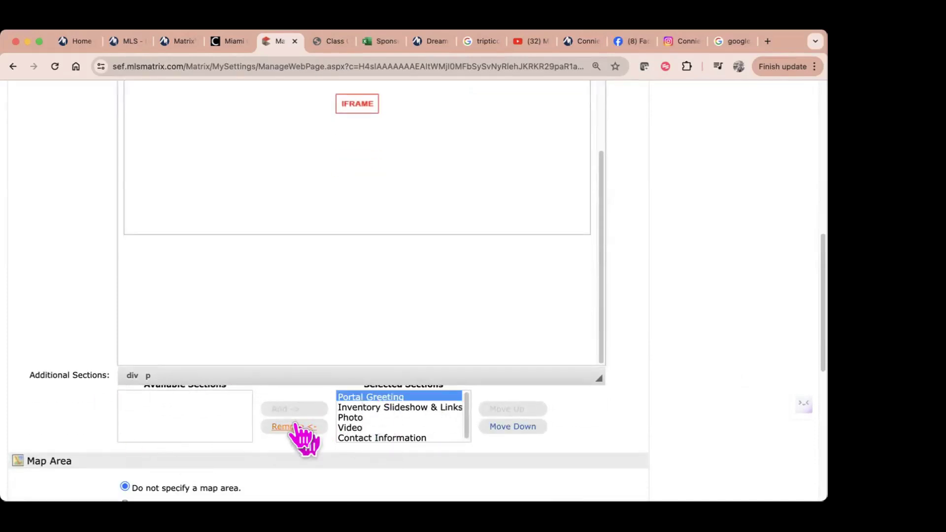
{"action": "left_click", "coordinate": [305, 424]}
{"action": "left_click", "coordinate": [392, 401]}
{"action": "left_click", "coordinate": [301, 427]}
{"action": "left_click", "coordinate": [369, 407]}
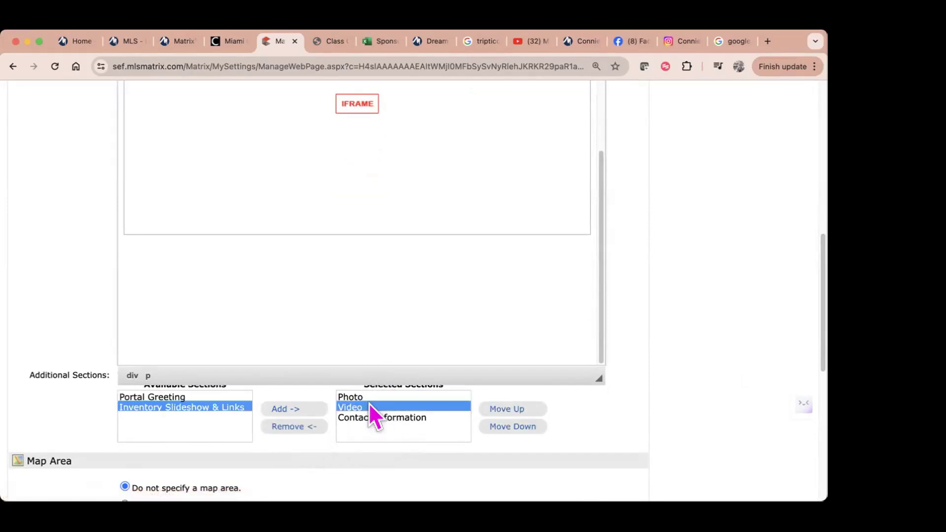
{"action": "left_click", "coordinate": [298, 427]}
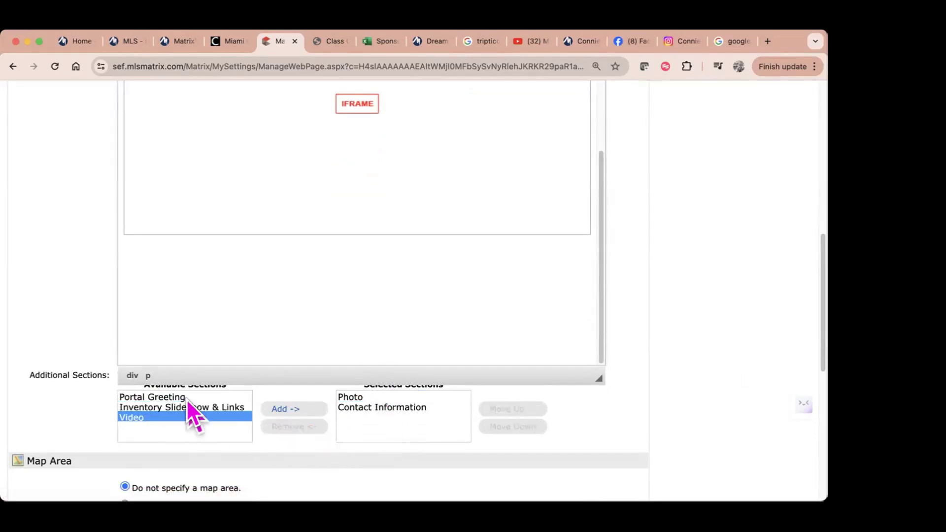
Step: Add back Portal Greeting, Inventory Slideshow & Links, then Video, in that order
{"action": "left_click", "coordinate": [187, 398]}
{"action": "left_click", "coordinate": [284, 410]}
{"action": "left_click", "coordinate": [189, 407]}
{"action": "left_click", "coordinate": [281, 410]}
{"action": "left_click", "coordinate": [217, 397]}
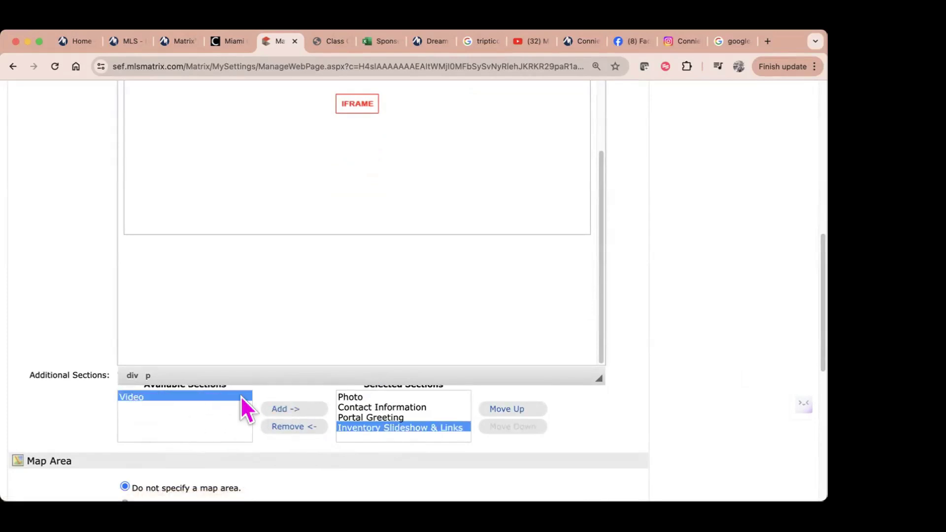
{"action": "left_click", "coordinate": [276, 410]}
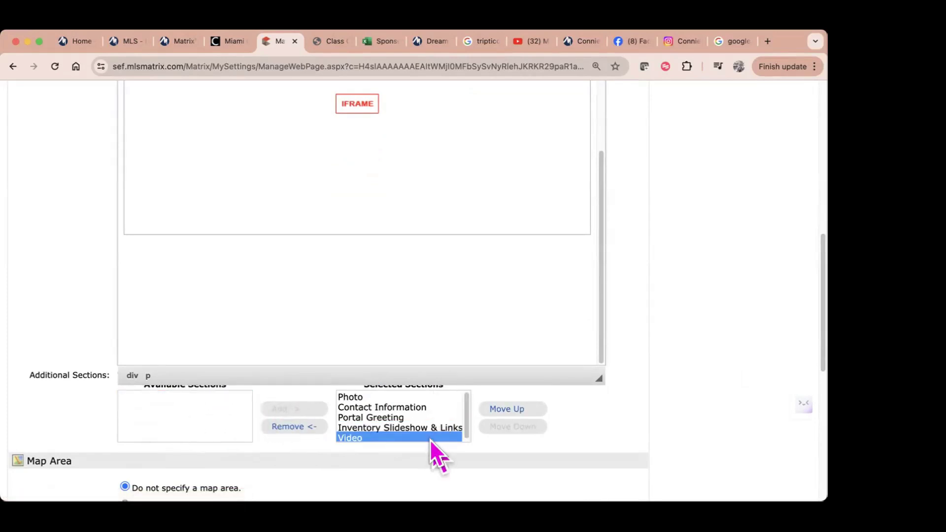
{"action": "scroll", "coordinate": [432, 451], "scroll_direction": "down", "scroll_amount": 1}
{"action": "scroll", "coordinate": [433, 452], "scroll_direction": "down", "scroll_amount": 2}
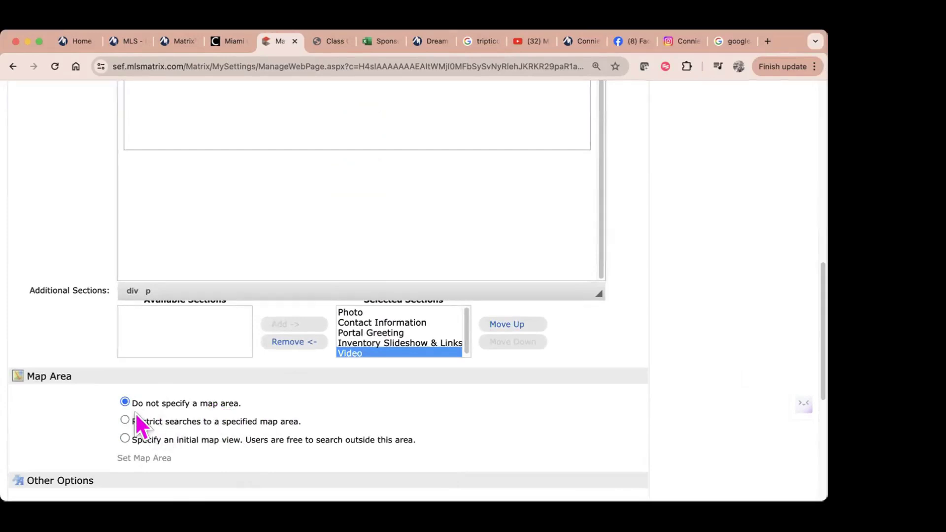
Step: Under Map Area, choose 'Specify an initial map view' and return to the homepage content
{"action": "left_click", "coordinate": [124, 419]}
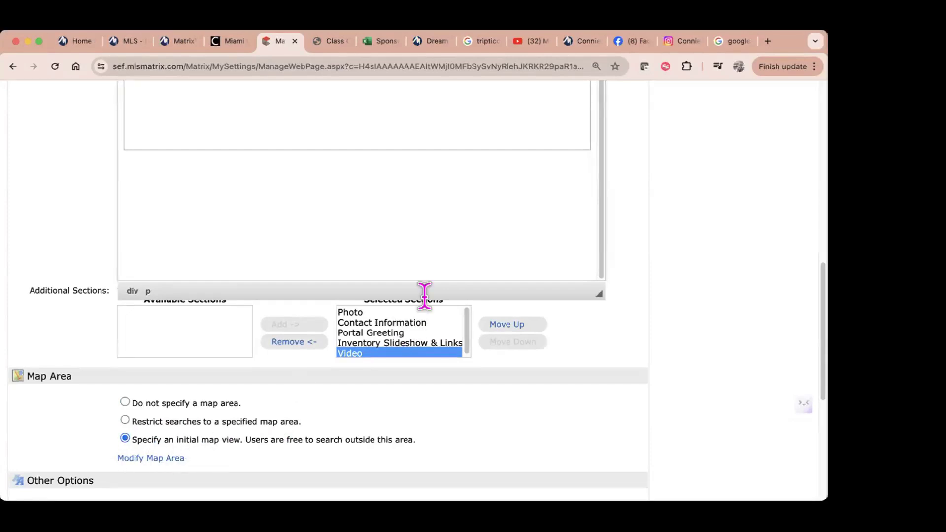
{"action": "scroll", "coordinate": [453, 261], "scroll_direction": "down", "scroll_amount": 5}
{"action": "scroll", "coordinate": [458, 264], "scroll_direction": "up", "scroll_amount": 10}
{"action": "scroll", "coordinate": [461, 261], "scroll_direction": "up", "scroll_amount": 3}
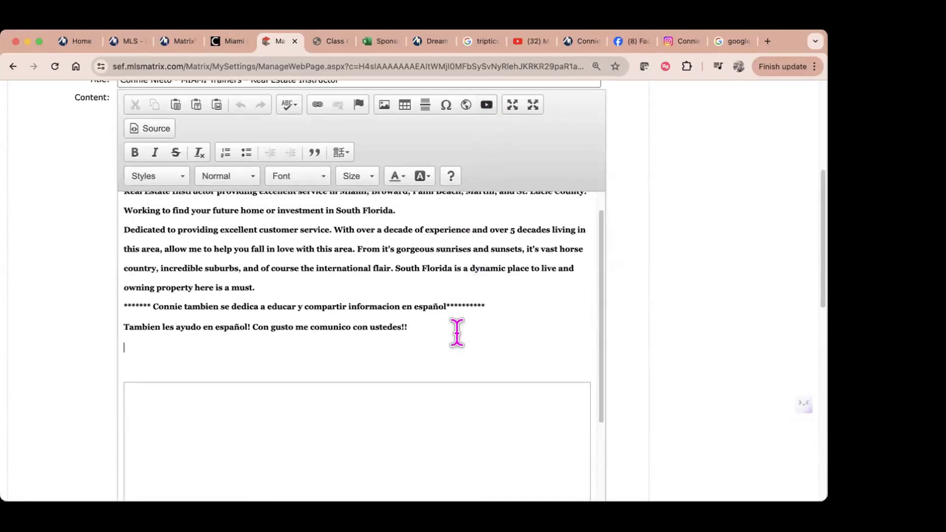
Step: Close the Embed YouTube Video dialog without a URL, keeping the existing video iframe
{"action": "left_click", "coordinate": [487, 104]}
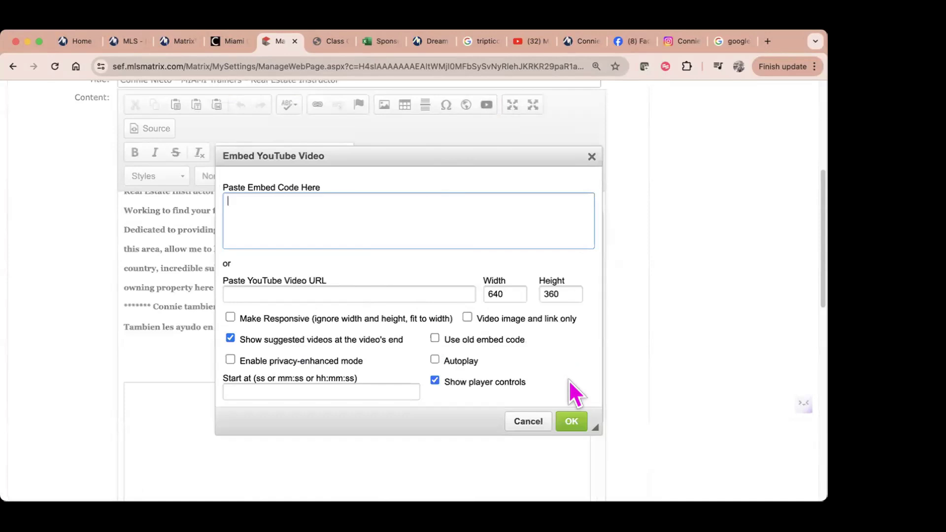
{"action": "left_click", "coordinate": [374, 295]}
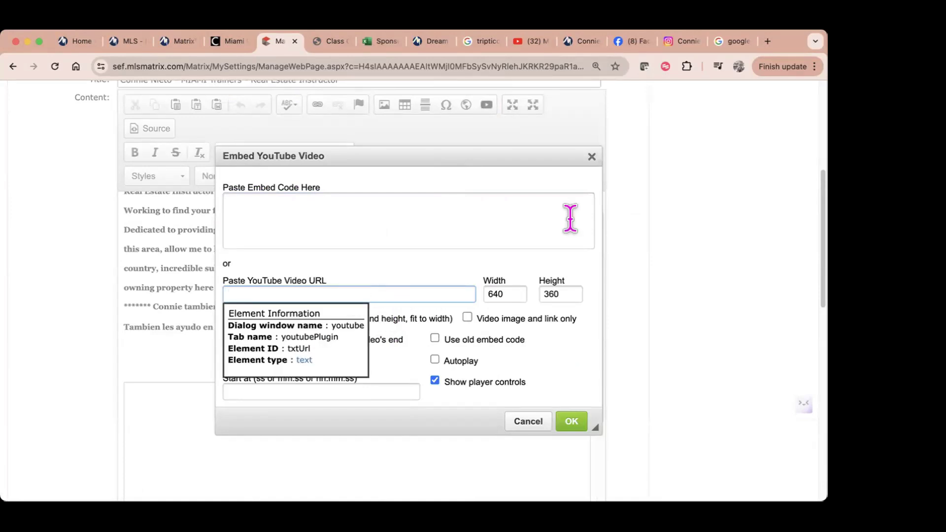
{"action": "left_click", "coordinate": [590, 156]}
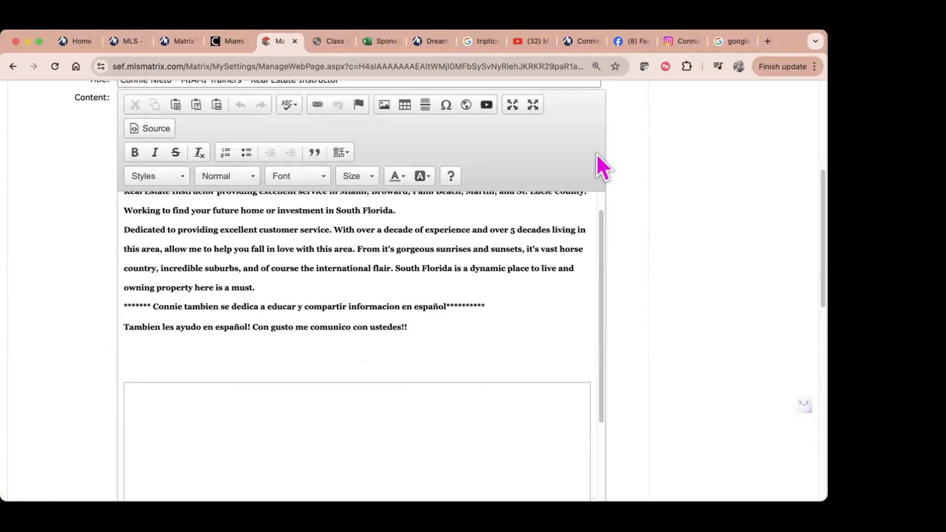
{"action": "scroll", "coordinate": [512, 389], "scroll_direction": "down", "scroll_amount": 6}
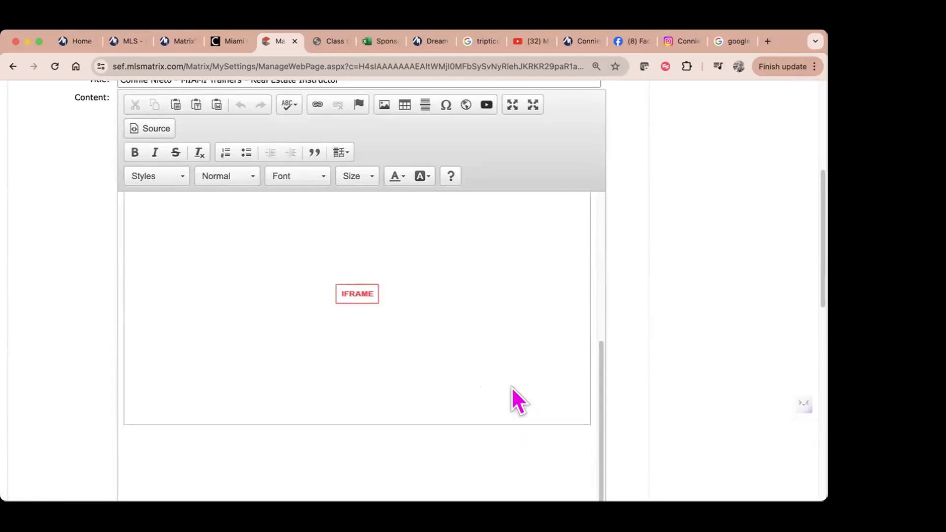
{"action": "scroll", "coordinate": [487, 446], "scroll_direction": "down", "scroll_amount": 10}
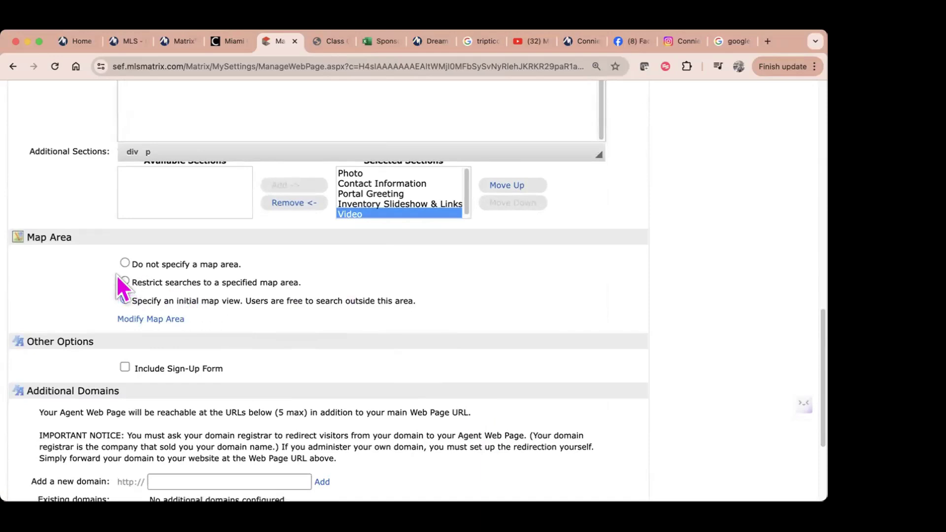
Step: Choose 'Specify an initial map view', delete the old Aventura rectangle, and pan to Fort Lauderdale
{"action": "left_click", "coordinate": [141, 300]}
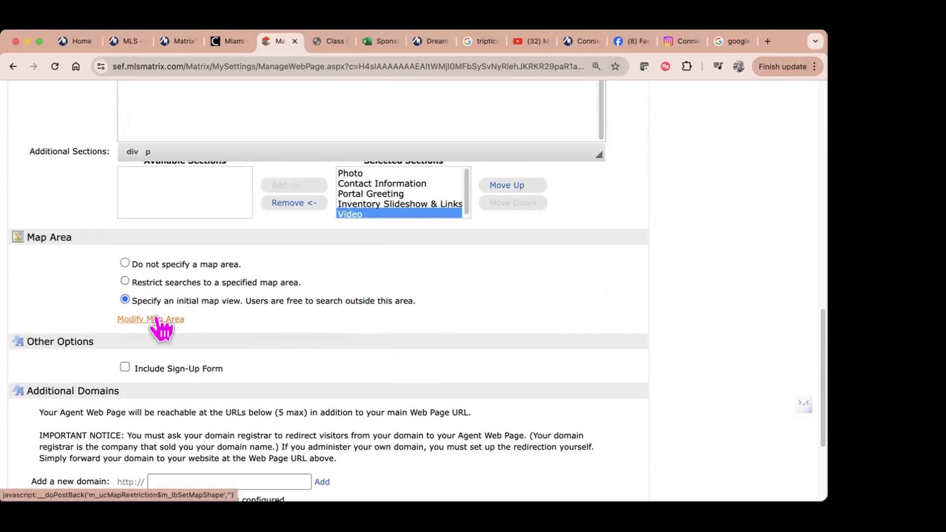
{"action": "left_click", "coordinate": [159, 320]}
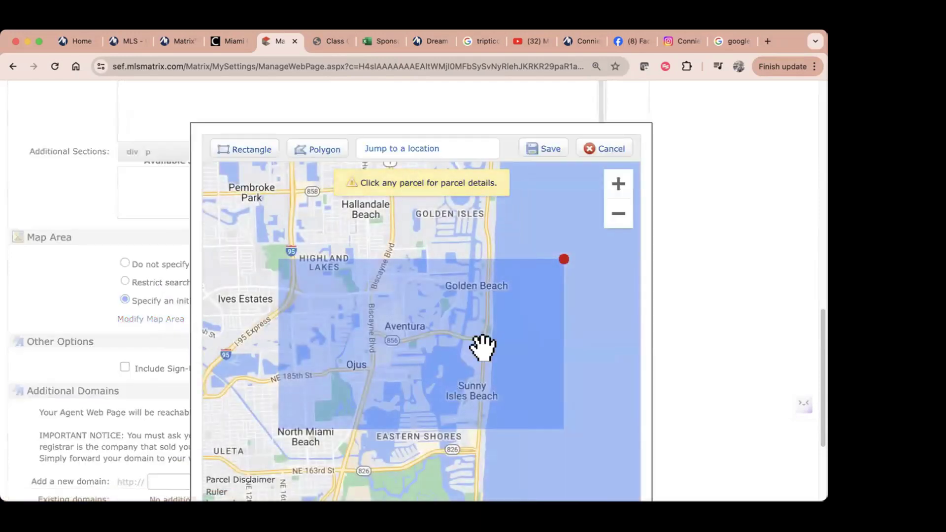
{"action": "left_click", "coordinate": [564, 260]}
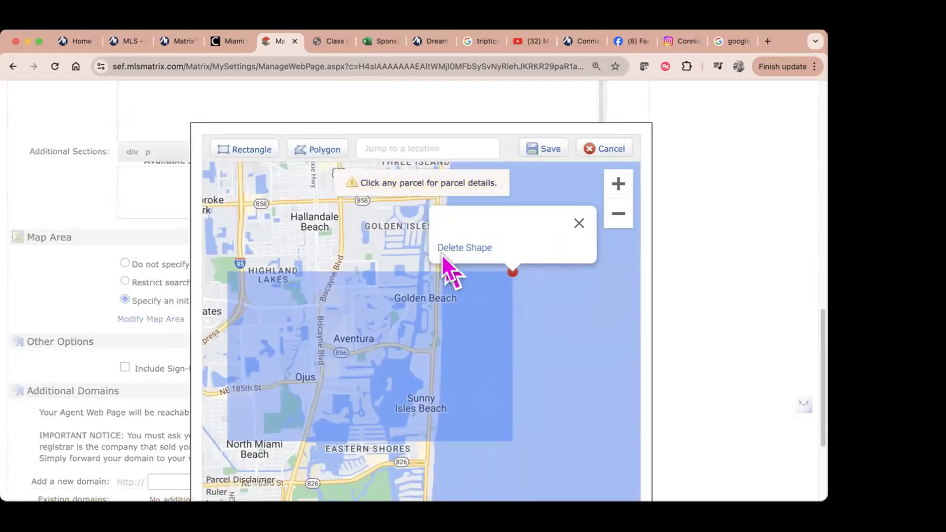
{"action": "left_click", "coordinate": [455, 248]}
{"action": "left_click_drag", "start_coordinate": [363, 244], "coordinate": [391, 421]}
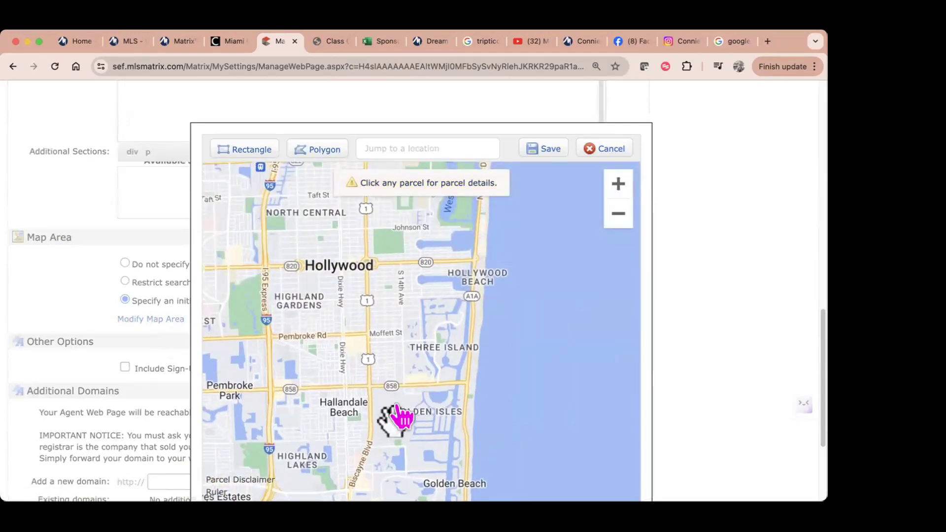
{"action": "left_click_drag", "start_coordinate": [368, 308], "coordinate": [380, 386]}
{"action": "left_click_drag", "start_coordinate": [410, 304], "coordinate": [446, 418]}
{"action": "left_click_drag", "start_coordinate": [441, 258], "coordinate": [436, 503]}
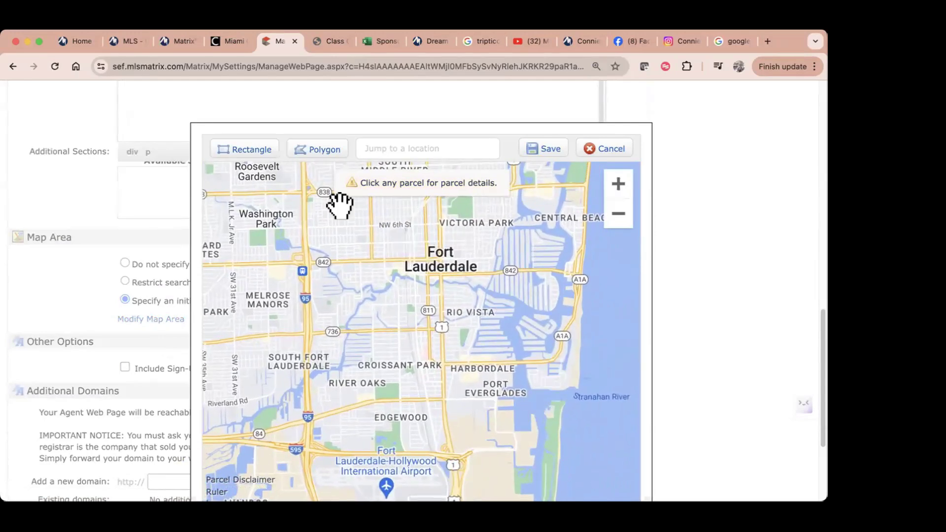
Step: Draw a rectangle over Fort Lauderdale and Wilton Manors, redrawing once, and save the map area
{"action": "left_click", "coordinate": [249, 151]}
{"action": "mouse_move", "coordinate": [211, 176]}
{"action": "left_mouse_down"}
{"action": "mouse_move", "coordinate": [579, 416]}
{"action": "mouse_move", "coordinate": [613, 460]}
{"action": "mouse_move", "coordinate": [541, 443]}
{"action": "mouse_move", "coordinate": [587, 458]}
{"action": "left_mouse_up"}
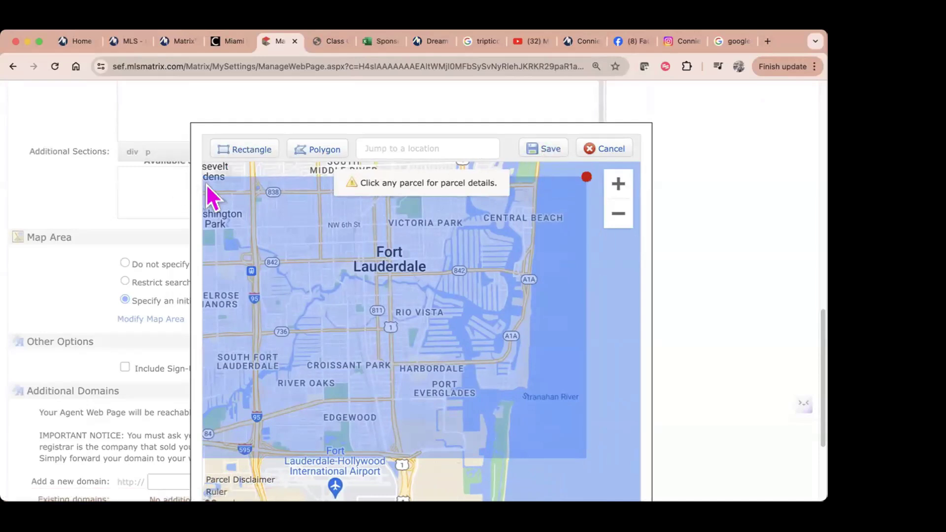
{"action": "left_click", "coordinate": [586, 177]}
{"action": "left_click", "coordinate": [501, 268]}
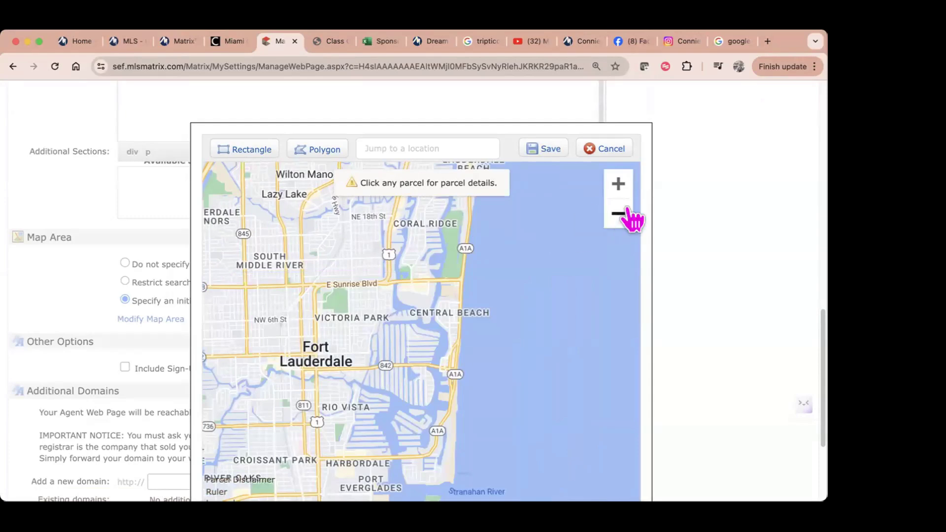
{"action": "left_click", "coordinate": [619, 215]}
{"action": "left_click_drag", "start_coordinate": [481, 297], "coordinate": [554, 306]}
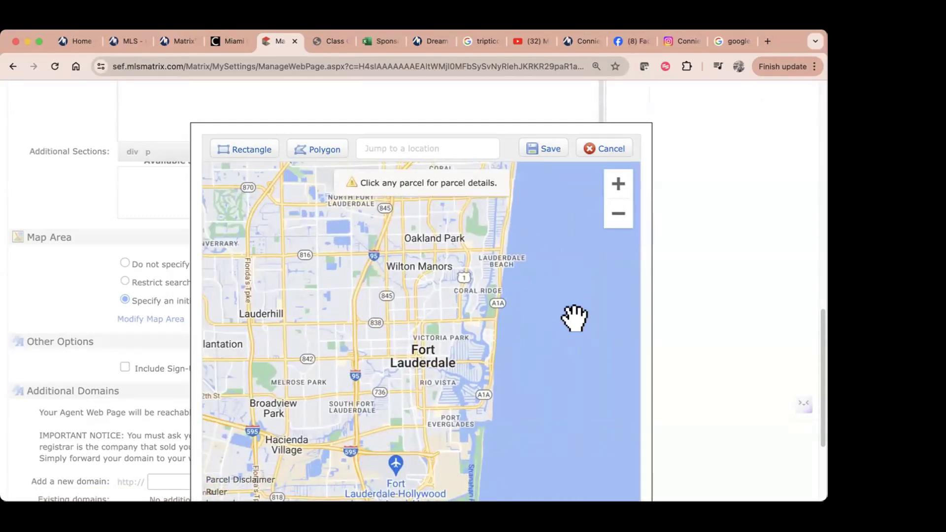
{"action": "left_click", "coordinate": [246, 151]}
{"action": "mouse_move", "coordinate": [238, 240]}
{"action": "left_mouse_down"}
{"action": "mouse_move", "coordinate": [424, 360]}
{"action": "mouse_move", "coordinate": [558, 414]}
{"action": "mouse_move", "coordinate": [565, 441]}
{"action": "left_mouse_up"}
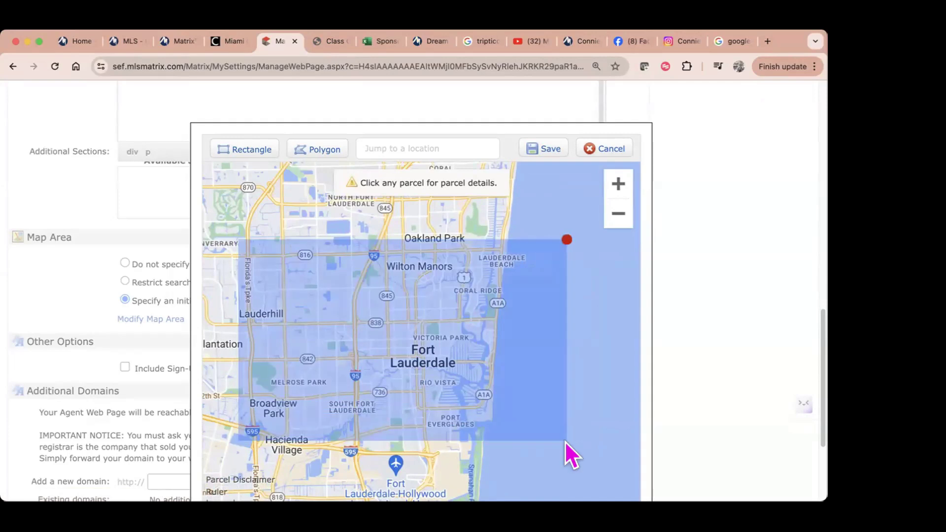
{"action": "left_click", "coordinate": [550, 150]}
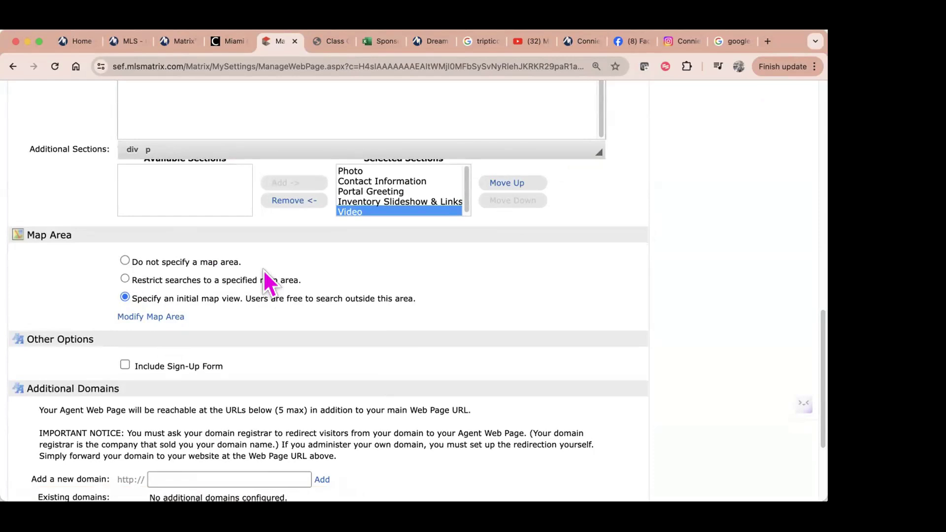
{"action": "left_click", "coordinate": [125, 365]}
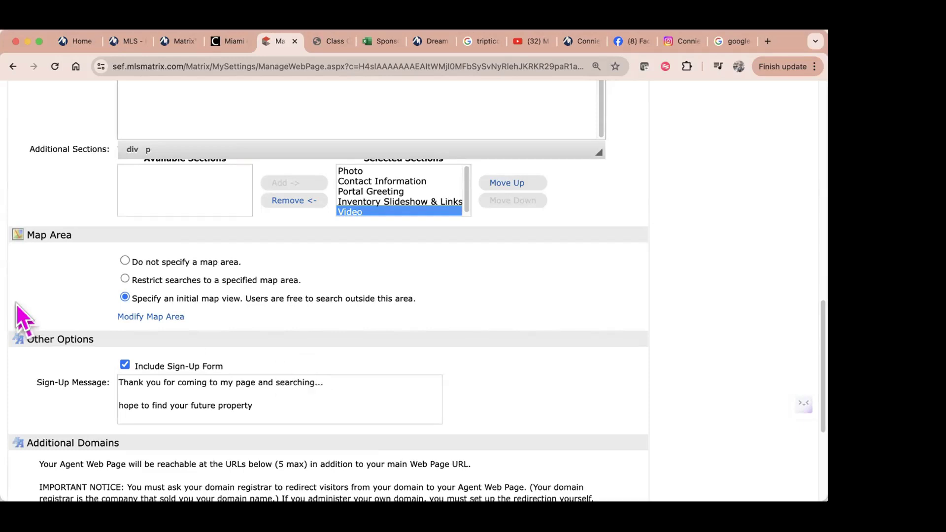
{"action": "left_click", "coordinate": [124, 364]}
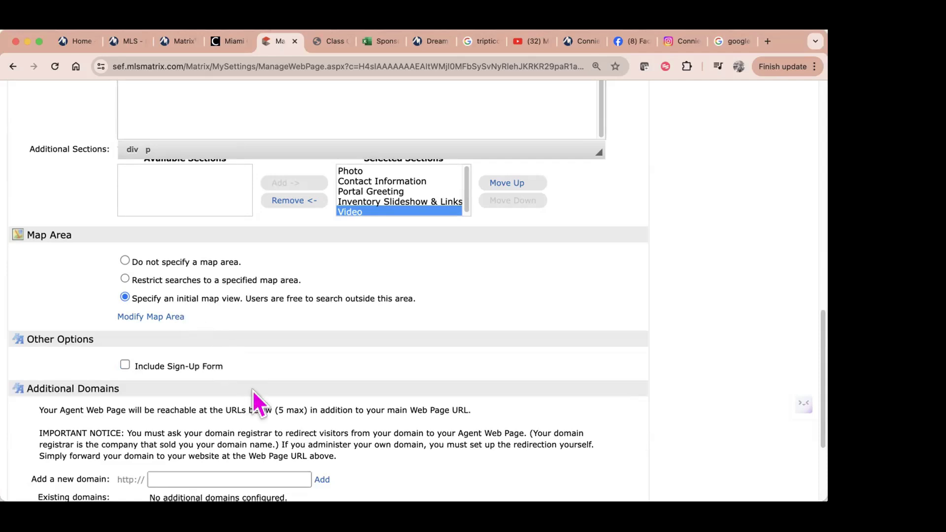
{"action": "scroll", "coordinate": [249, 385], "scroll_direction": "down", "scroll_amount": 3}
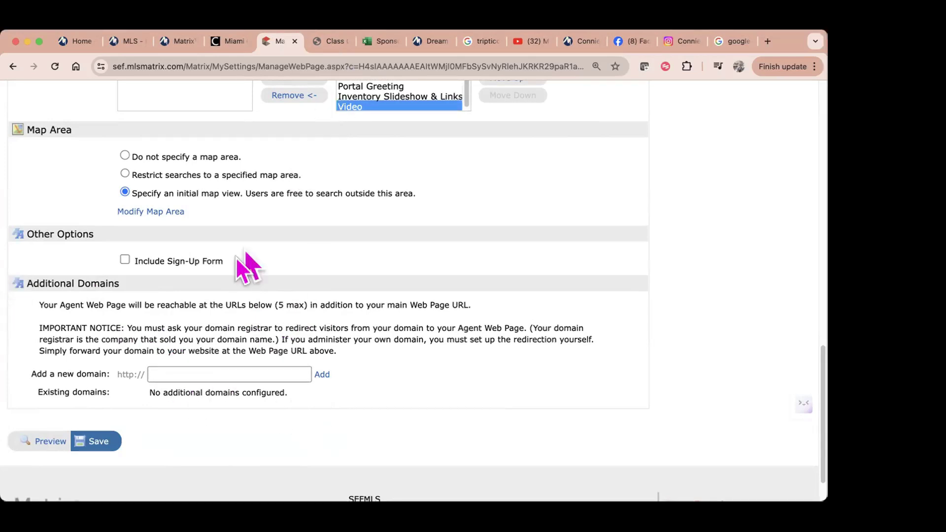
Step: Save the agent webpage settings and dismiss the 'Your changes have been saved' notice
{"action": "left_click", "coordinate": [97, 443]}
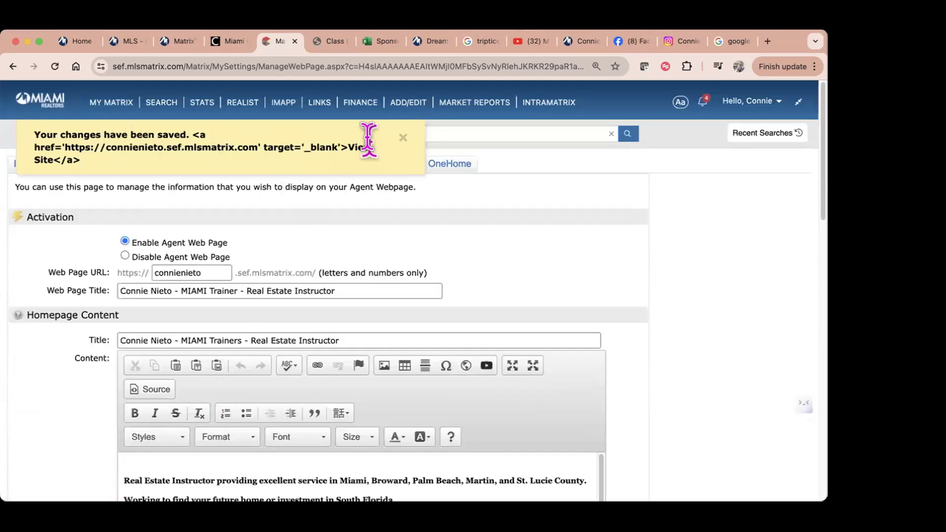
{"action": "left_click", "coordinate": [402, 141]}
{"action": "scroll", "coordinate": [261, 395], "scroll_direction": "down", "scroll_amount": 10}
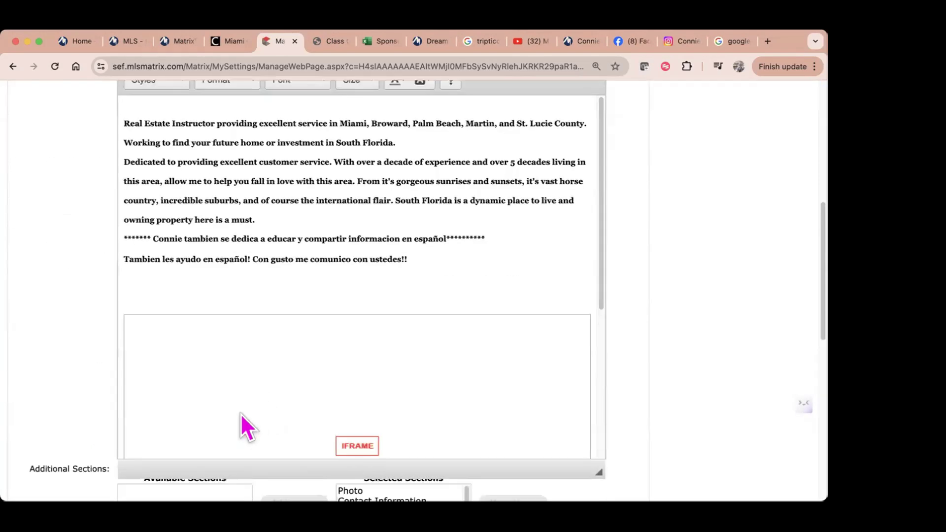
{"action": "scroll", "coordinate": [237, 410], "scroll_direction": "down", "scroll_amount": 3}
{"action": "scroll", "coordinate": [177, 437], "scroll_direction": "down", "scroll_amount": 5}
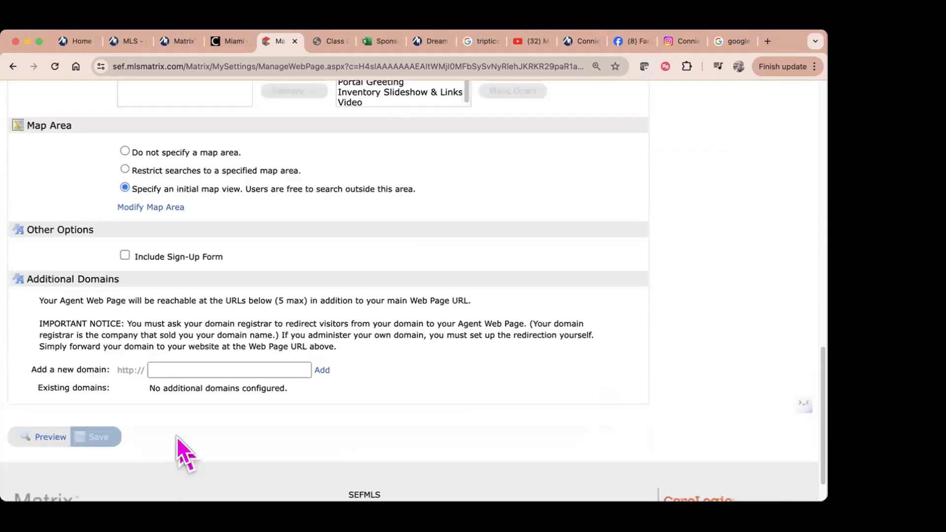
{"action": "scroll", "coordinate": [238, 345], "scroll_direction": "up", "scroll_amount": 15}
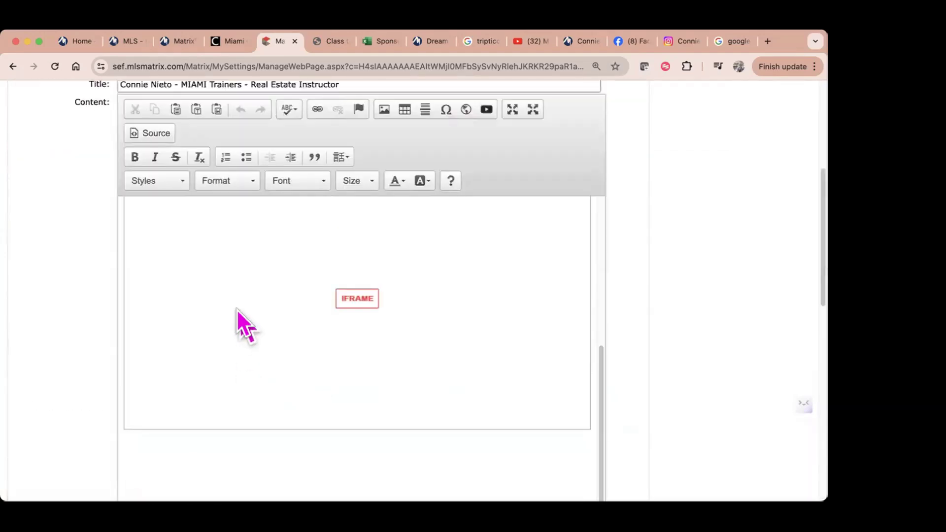
Step: Add a new line below the video iframe in the content and save again
{"action": "left_click", "coordinate": [148, 457]}
{"action": "key", "text": "Return"}
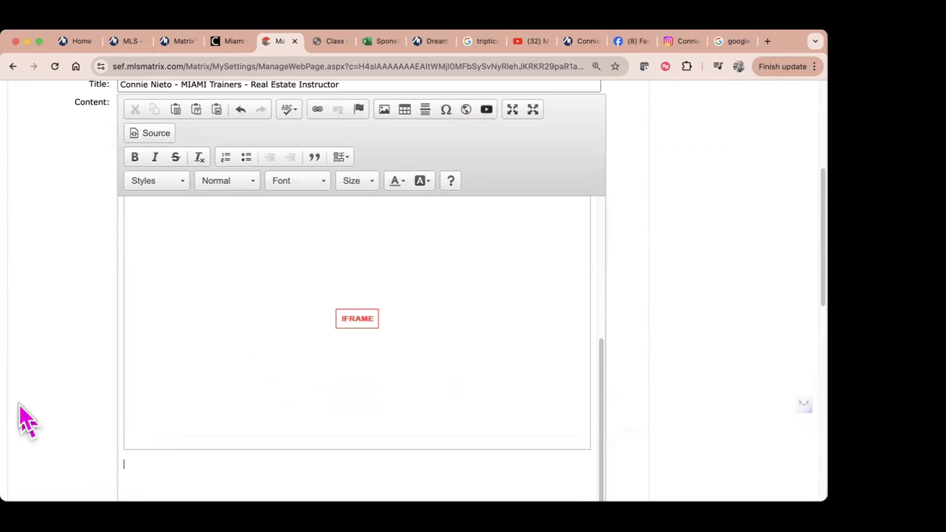
{"action": "scroll", "coordinate": [20, 409], "scroll_direction": "down", "scroll_amount": 15}
{"action": "scroll", "coordinate": [19, 404], "scroll_direction": "down", "scroll_amount": 2}
{"action": "left_click", "coordinate": [103, 397]}
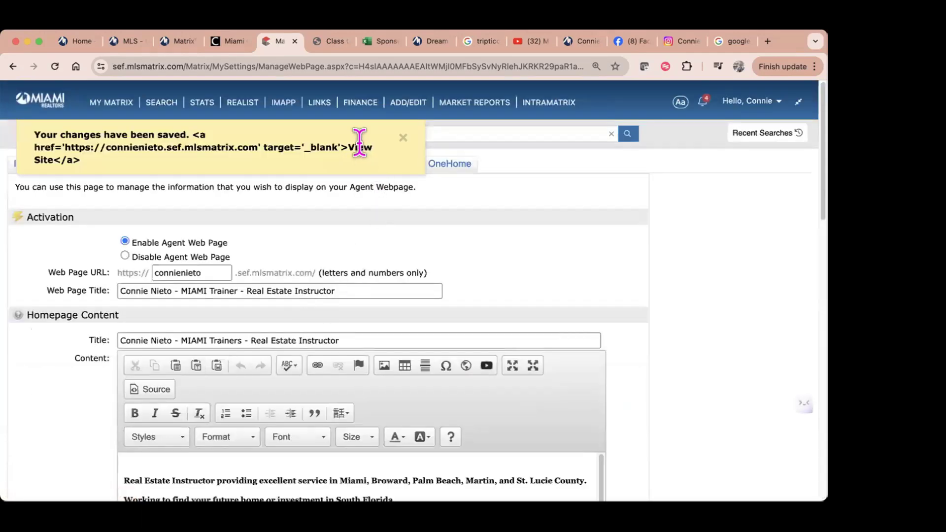
Step: Load the public agent webpage in a new tab, view its property search, then return to Matrix
{"action": "left_click", "coordinate": [767, 42]}
{"action": "type", "text": "connienieto.sef.mlsmatrix.com/Matrix/Public/"}
{"action": "key", "text": "Return"}
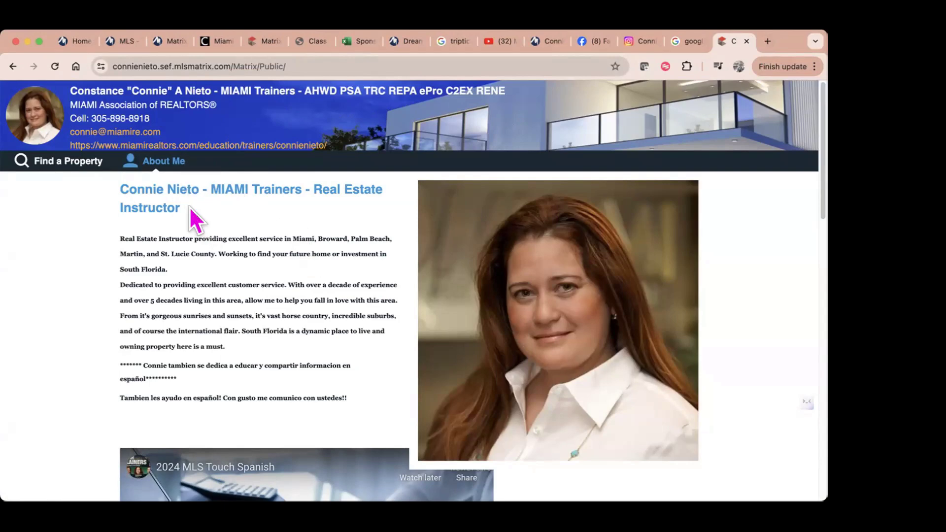
{"action": "scroll", "coordinate": [365, 401], "scroll_direction": "down", "scroll_amount": 5}
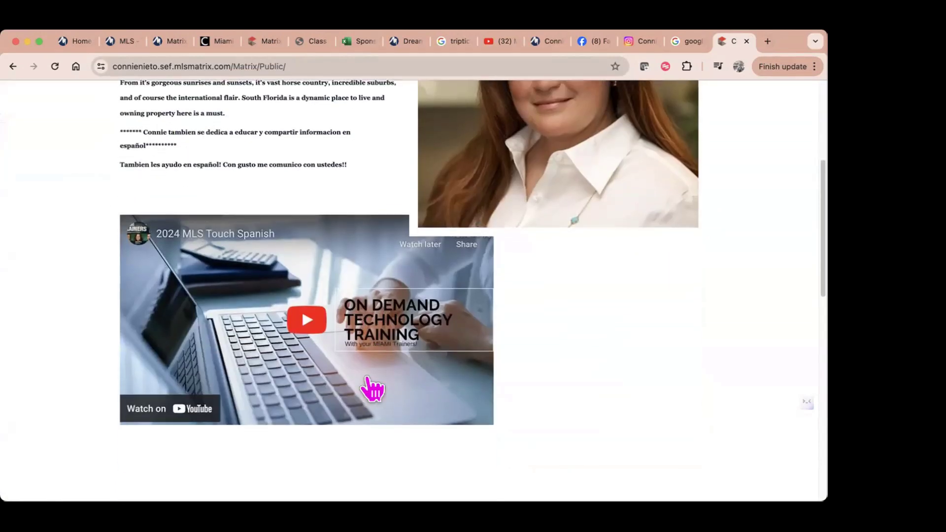
{"action": "scroll", "coordinate": [517, 394], "scroll_direction": "down", "scroll_amount": 8}
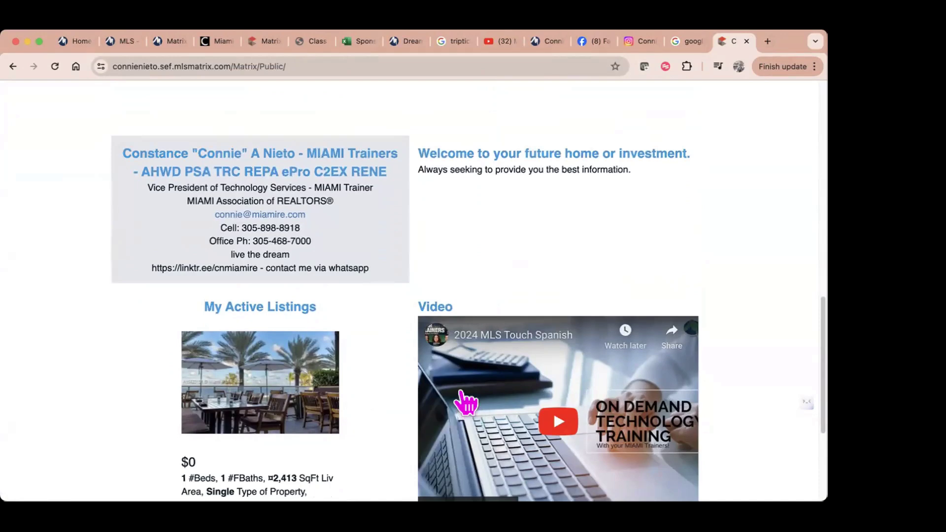
{"action": "scroll", "coordinate": [465, 402], "scroll_direction": "down", "scroll_amount": 4}
{"action": "scroll", "coordinate": [370, 361], "scroll_direction": "up", "scroll_amount": 15}
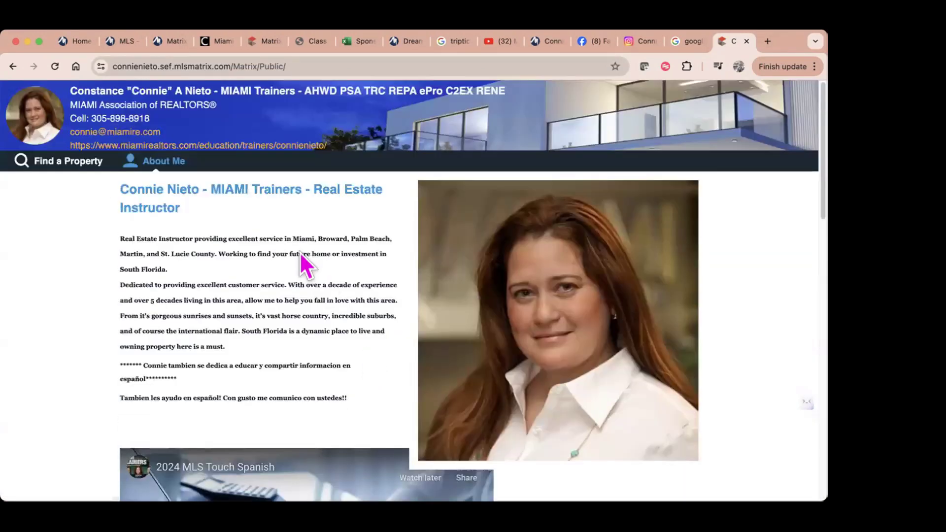
{"action": "left_click", "coordinate": [73, 163]}
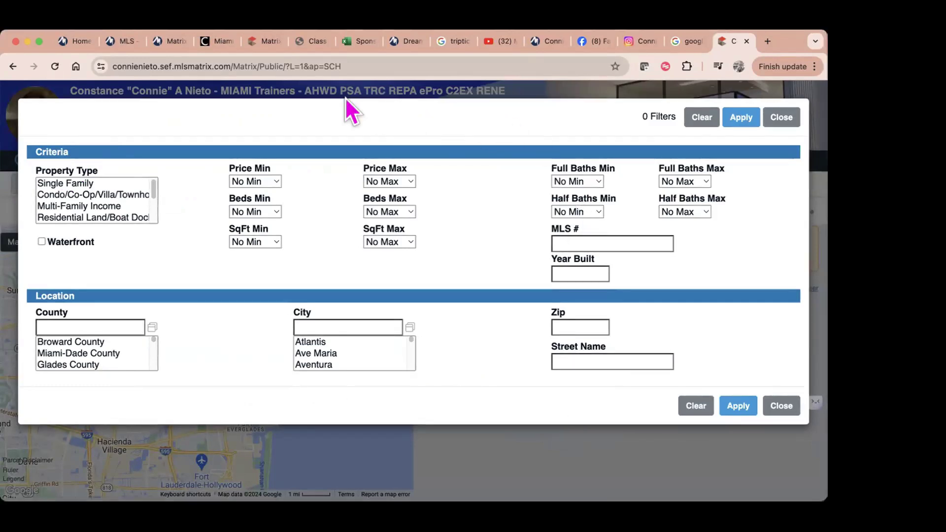
{"action": "left_click", "coordinate": [266, 41]}
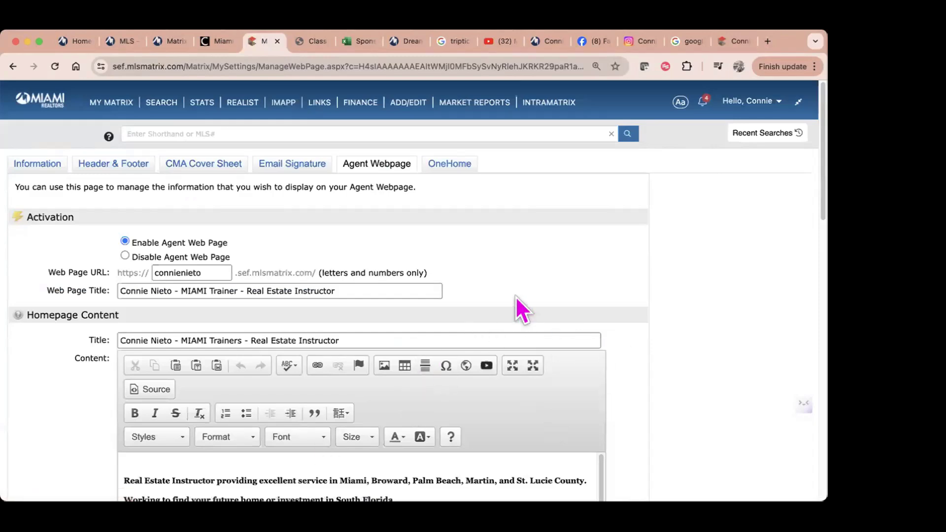
Step: Switch to the OneHome tab in My Settings to view the portal photo and contact info
{"action": "scroll", "coordinate": [516, 296], "scroll_direction": "down", "scroll_amount": 3}
{"action": "scroll", "coordinate": [517, 297], "scroll_direction": "up", "scroll_amount": 3}
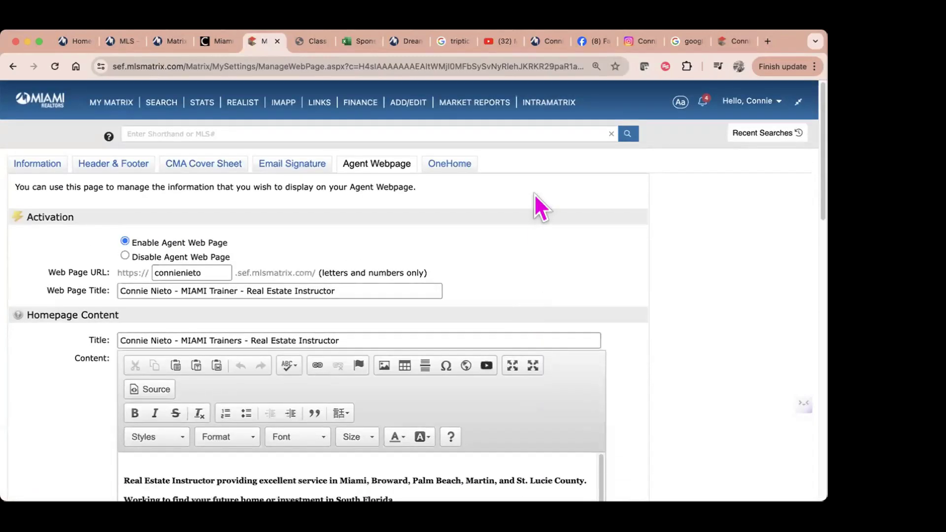
{"action": "left_click", "coordinate": [450, 166]}
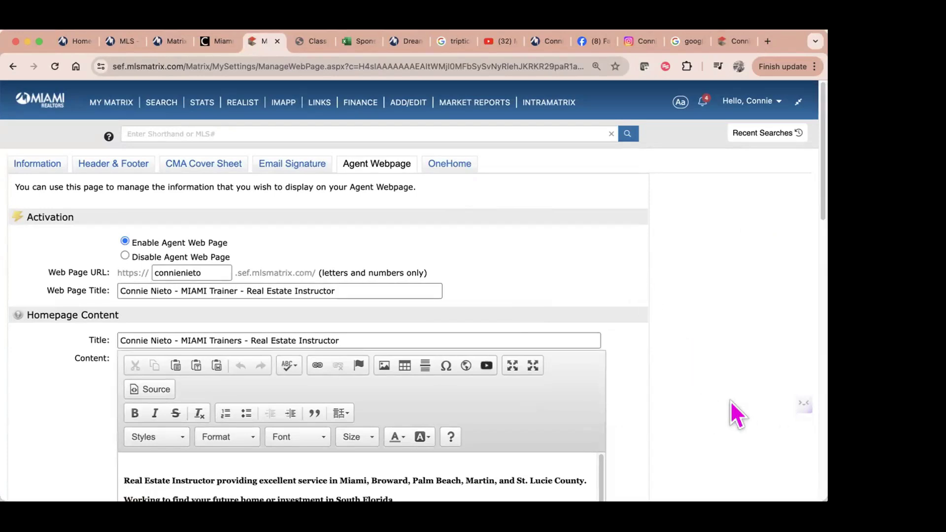
{"action": "left_click", "coordinate": [457, 165]}
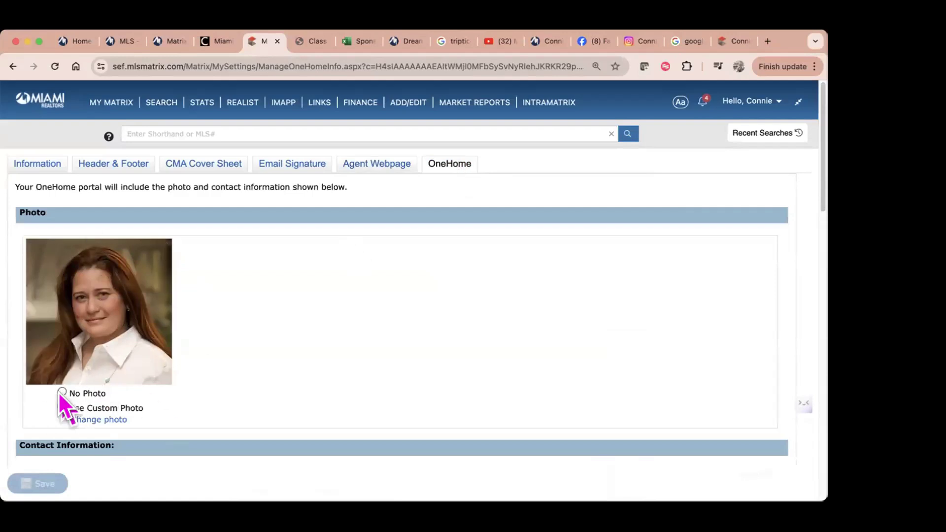
Step: Switch the OneHome branding photo option to Use Custom Photo and begin changing the photo
{"action": "left_click", "coordinate": [62, 392]}
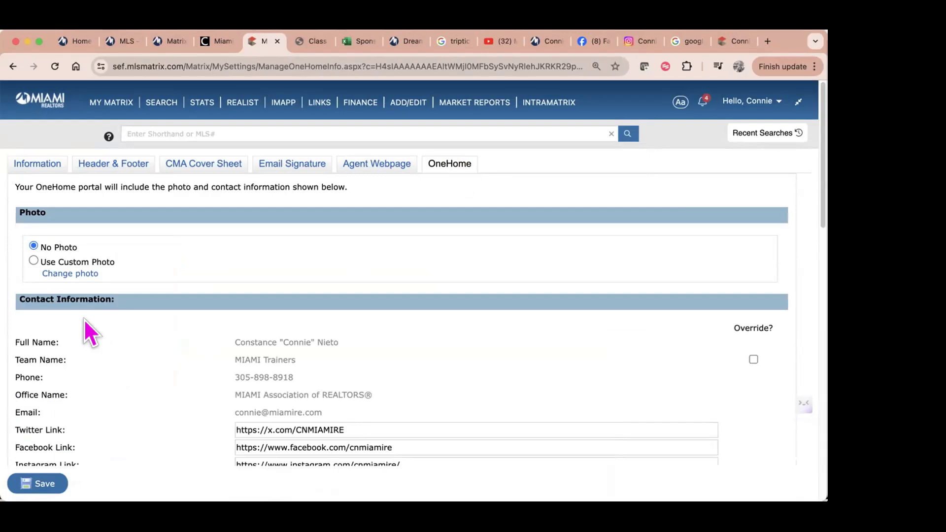
{"action": "left_click", "coordinate": [33, 260]}
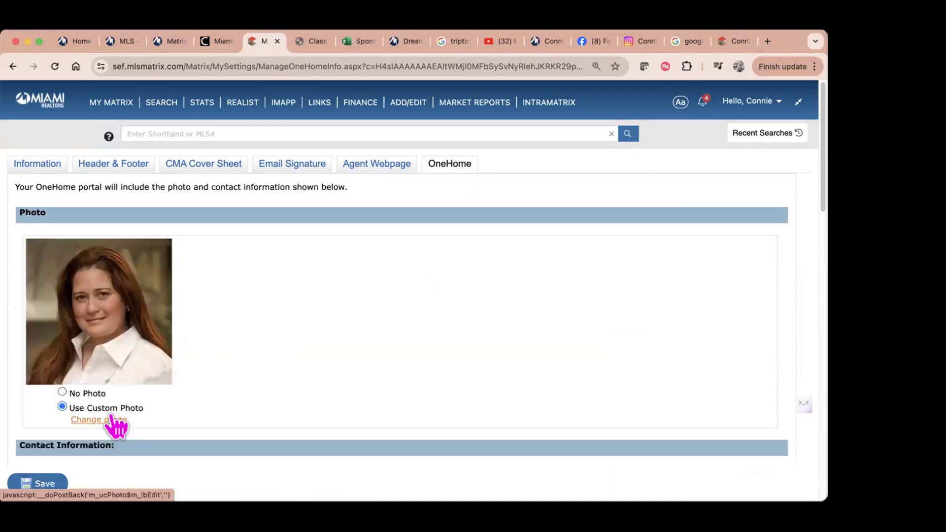
{"action": "left_click", "coordinate": [117, 419]}
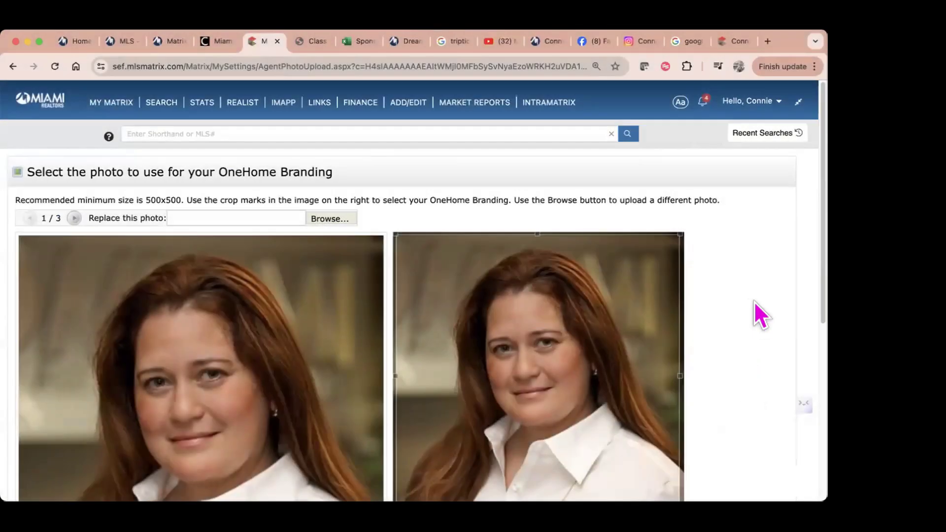
Step: Move the crop box up to frame the head and shoulders, and save the photo
{"action": "scroll", "coordinate": [749, 311], "scroll_direction": "down", "scroll_amount": 5}
{"action": "left_click_drag", "start_coordinate": [560, 243], "coordinate": [560, 222]}
{"action": "scroll", "coordinate": [593, 294], "scroll_direction": "up", "scroll_amount": 3}
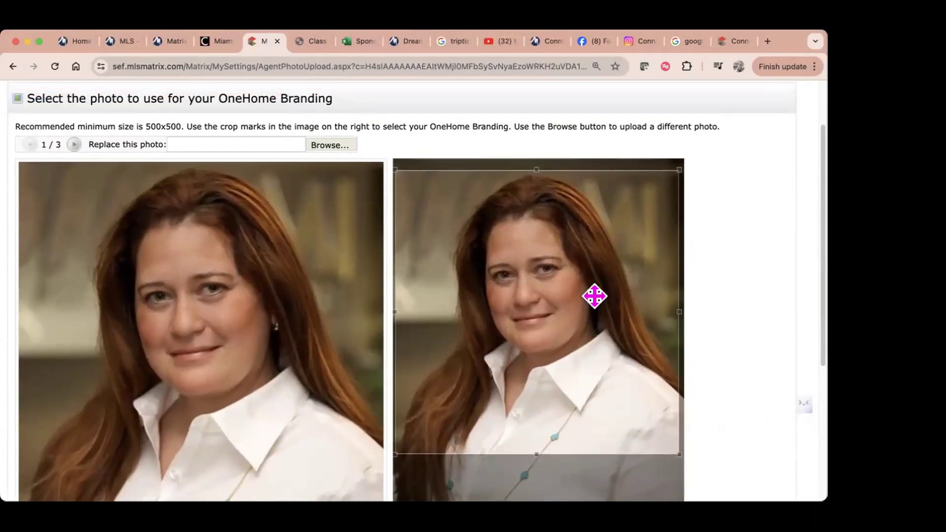
{"action": "left_click_drag", "start_coordinate": [595, 296], "coordinate": [602, 266]}
{"action": "scroll", "coordinate": [750, 324], "scroll_direction": "down", "scroll_amount": 5}
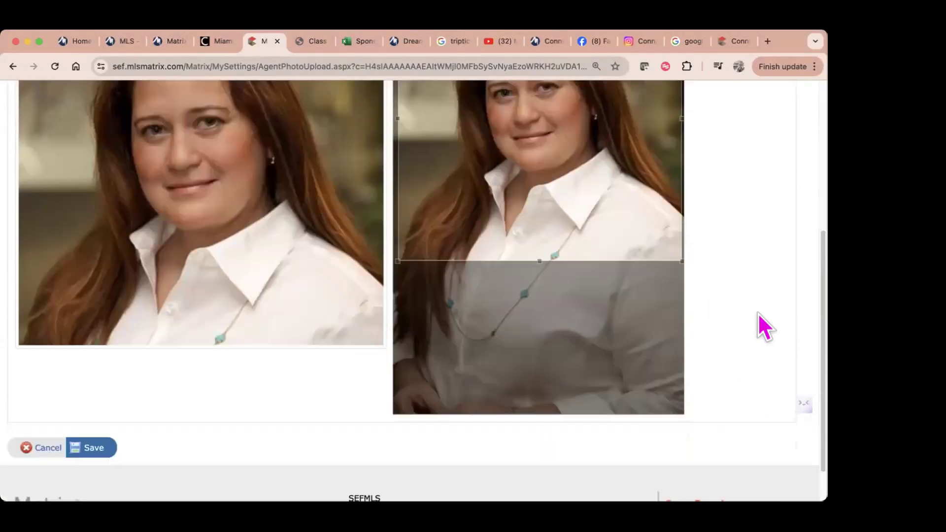
{"action": "left_click", "coordinate": [89, 403]}
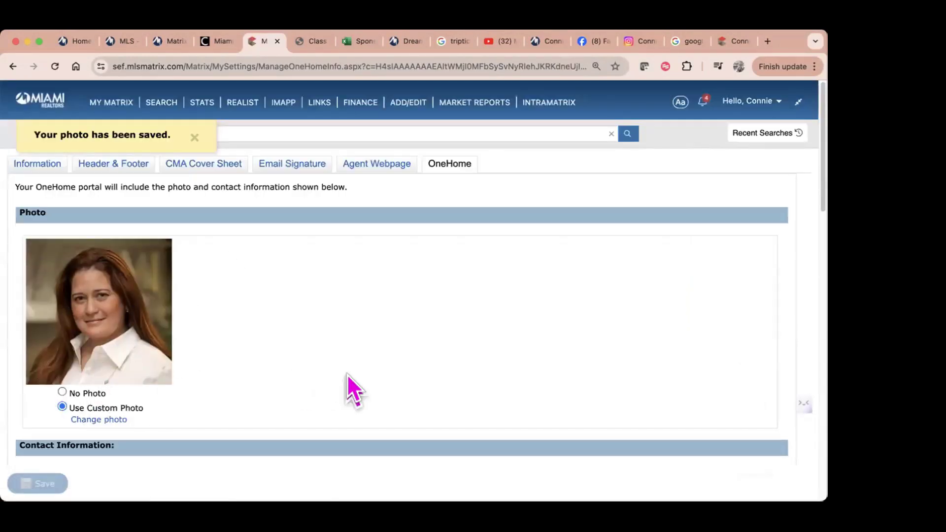
Step: Clear the Twitter Link value in OneHome Contact Information and open a new browser tab
{"action": "scroll", "coordinate": [374, 387], "scroll_direction": "down", "scroll_amount": 5}
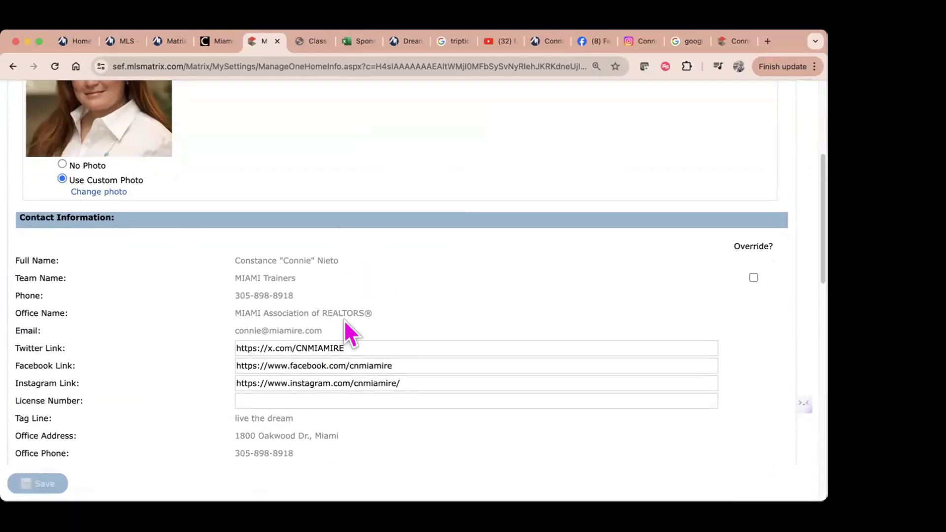
{"action": "scroll", "coordinate": [497, 345], "scroll_direction": "down", "scroll_amount": 3}
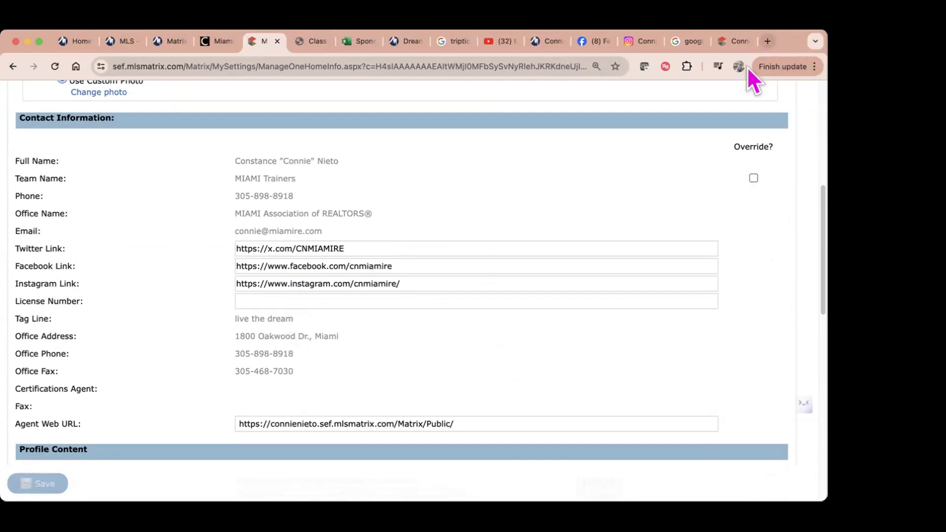
{"action": "left_click_drag", "start_coordinate": [347, 248], "coordinate": [182, 247]}
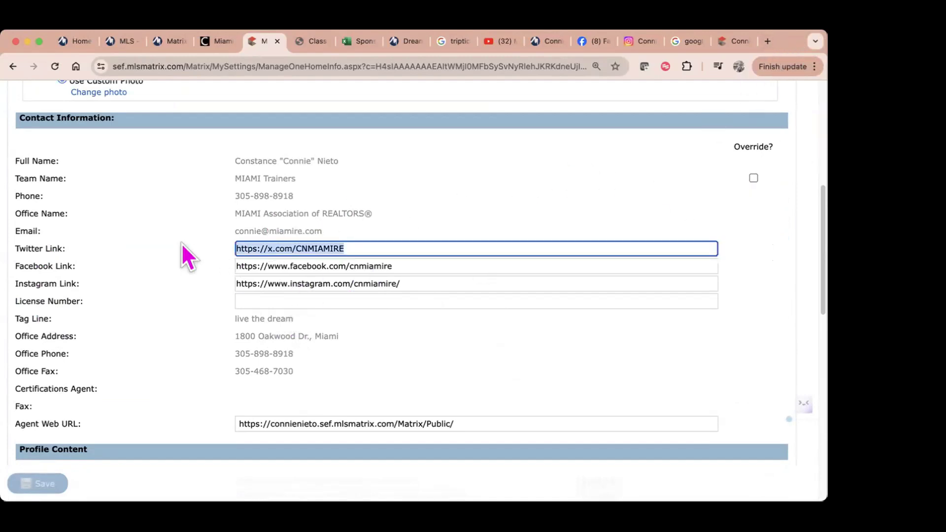
{"action": "key", "text": "BackSpace"}
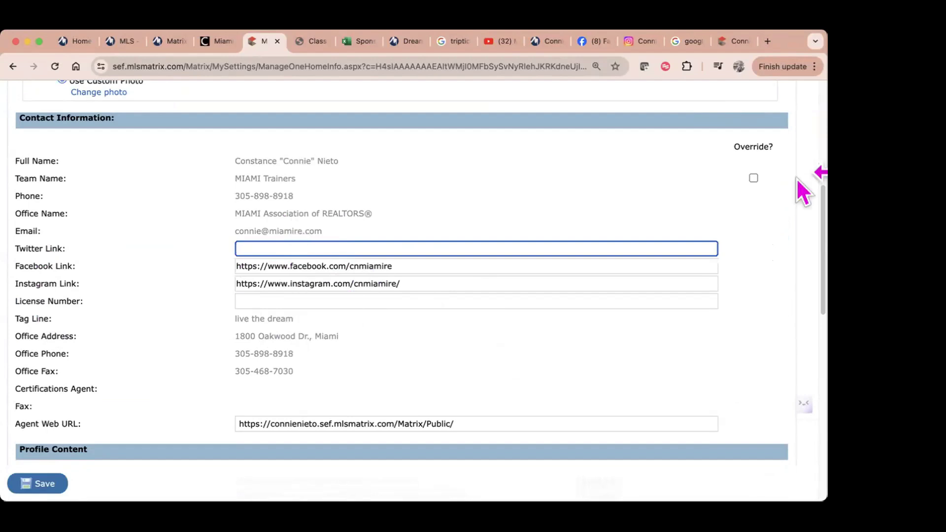
{"action": "left_click", "coordinate": [767, 41]}
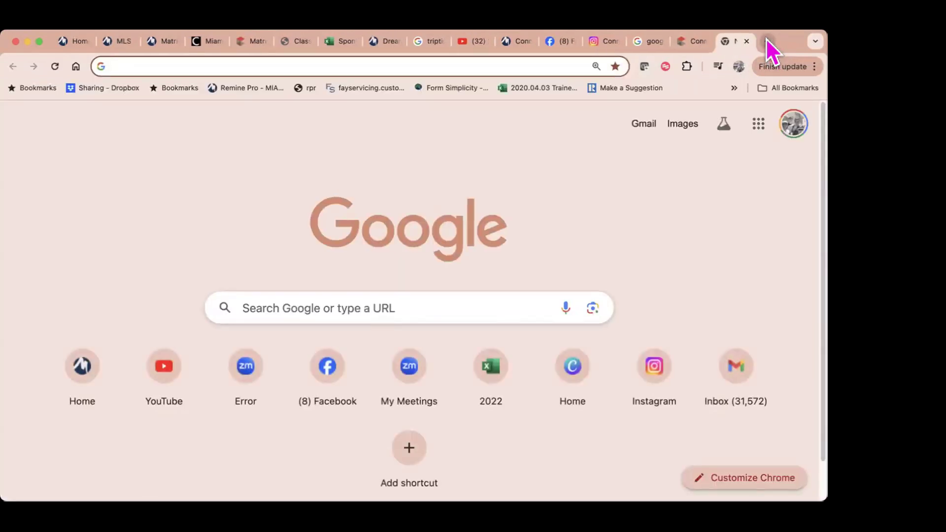
Step: Load twitter.com in the new tab
{"action": "type", "text": "ti"}
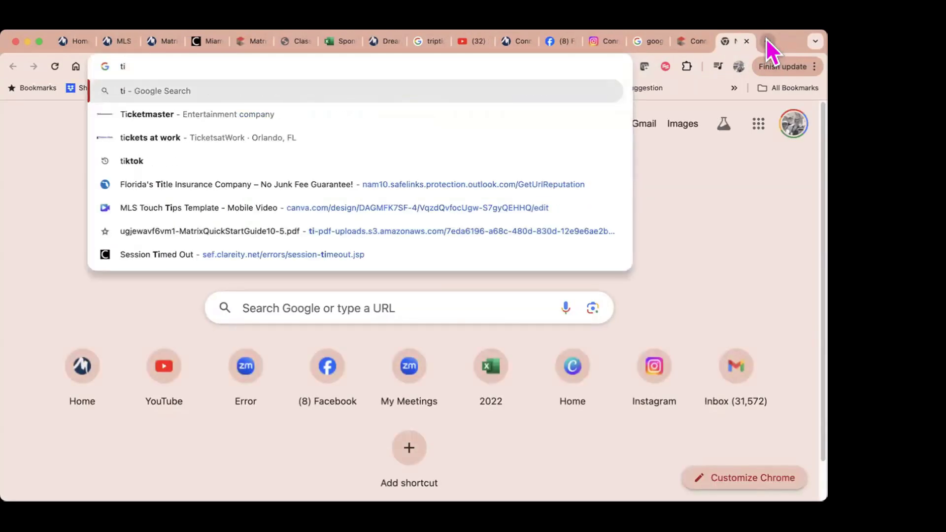
{"action": "key", "text": "BackSpace"}
{"action": "type", "text": "w"}
{"action": "key", "text": "Return"}
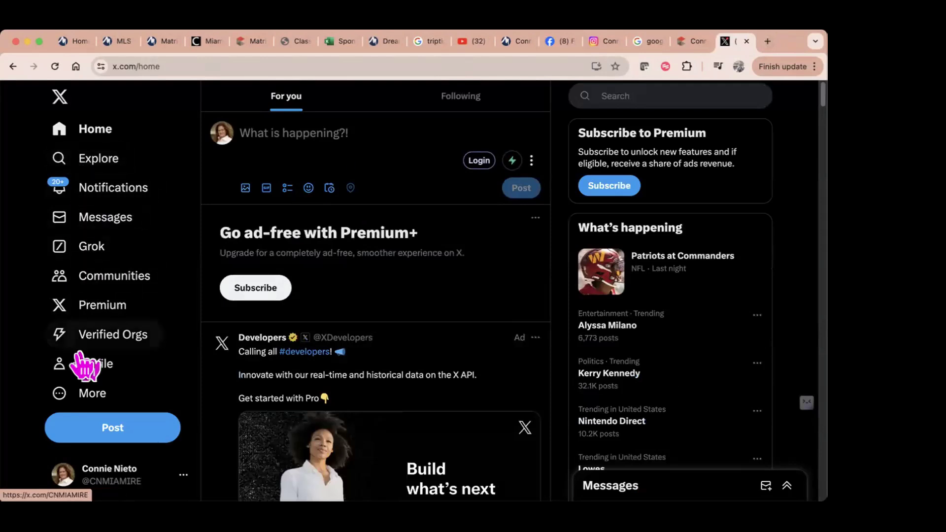
Step: Copy the web address of the account's own X profile page
{"action": "left_click", "coordinate": [91, 379]}
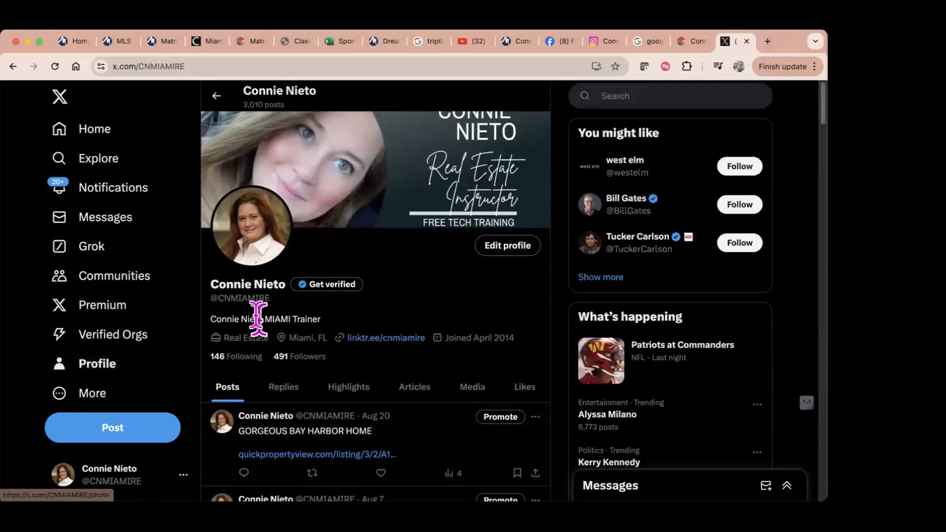
{"action": "left_click", "coordinate": [237, 63]}
{"action": "key", "text": "super+c"}
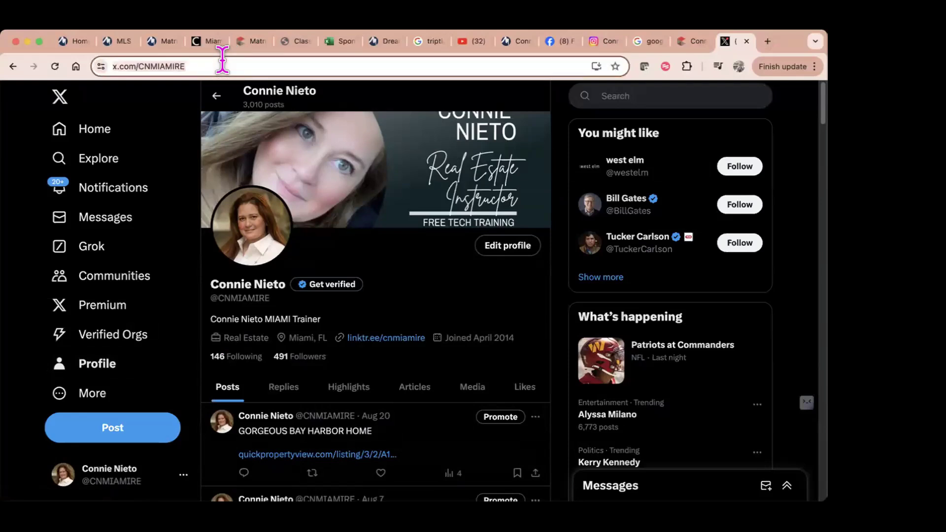
{"action": "right_click", "coordinate": [227, 63]}
{"action": "left_click", "coordinate": [258, 162]}
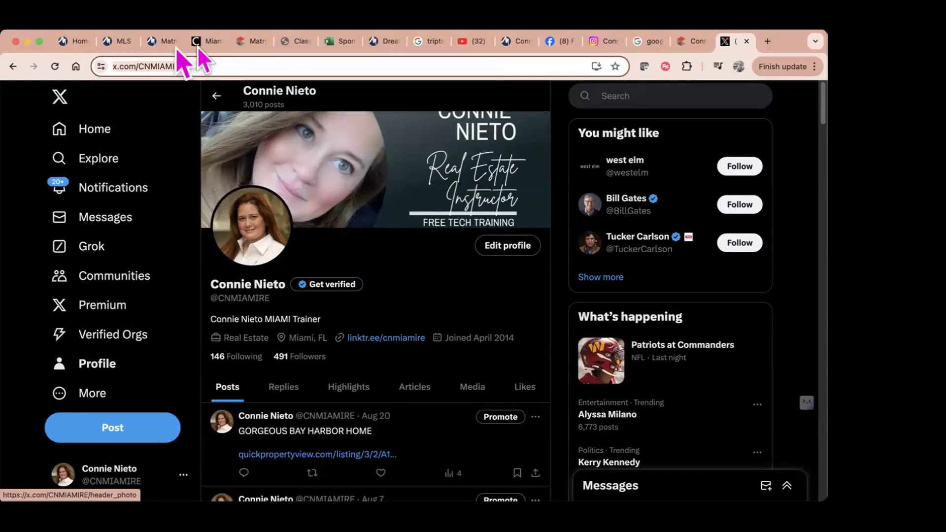
Step: Paste the copied X profile address into the OneHome Twitter Link field
{"action": "left_click", "coordinate": [252, 43]}
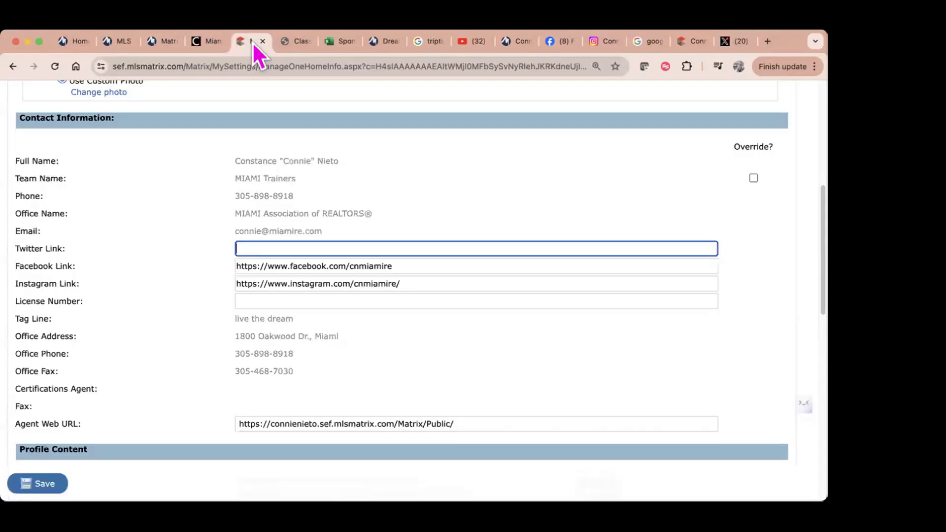
{"action": "right_click", "coordinate": [280, 249]}
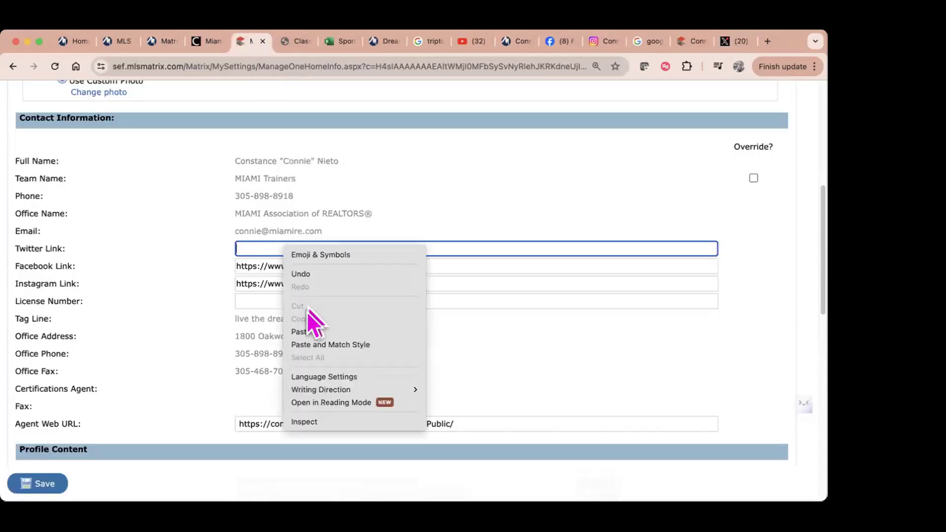
{"action": "left_click", "coordinate": [308, 329]}
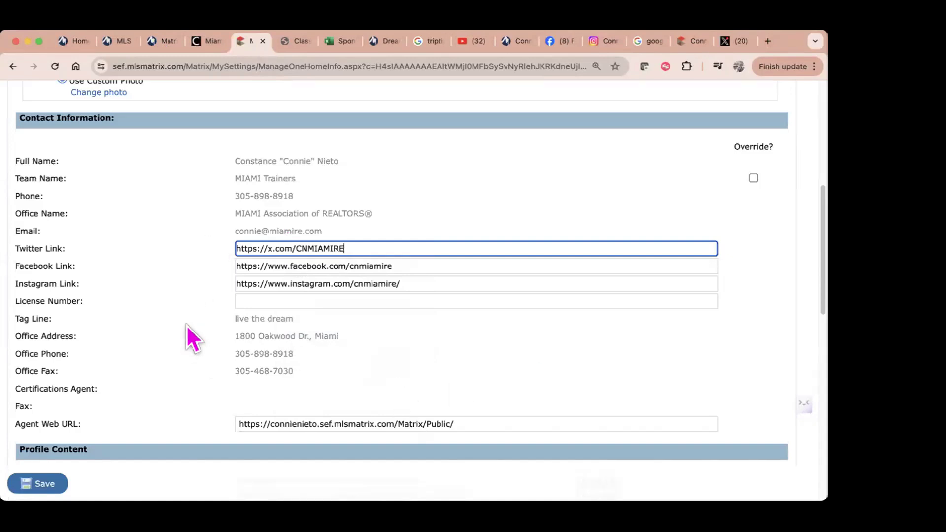
Step: Empty the Facebook Link field
{"action": "mouse_move", "coordinate": [791, 410]}
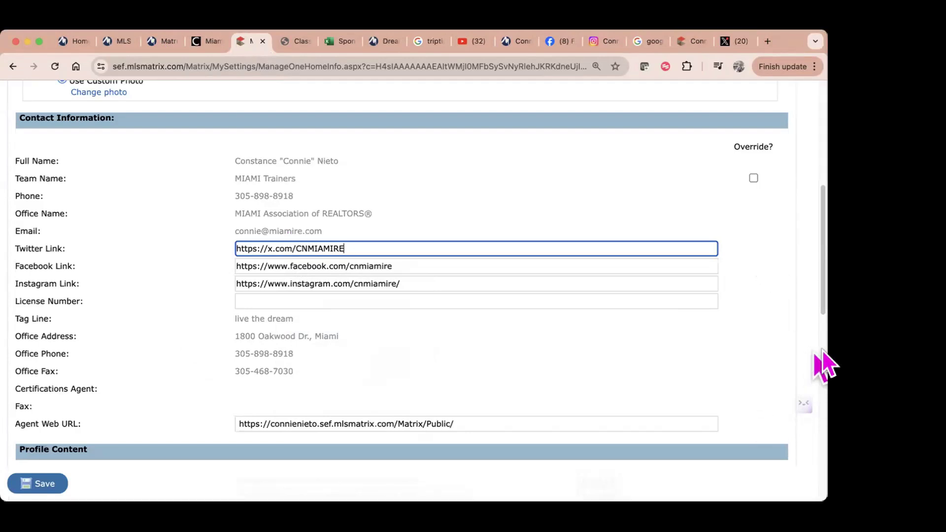
{"action": "key", "text": "Tab"}
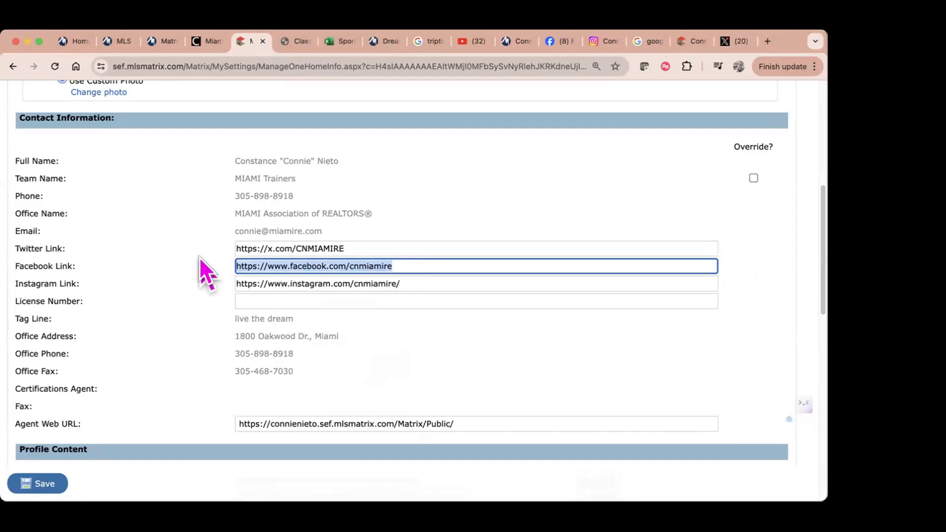
{"action": "key", "text": "BackSpace"}
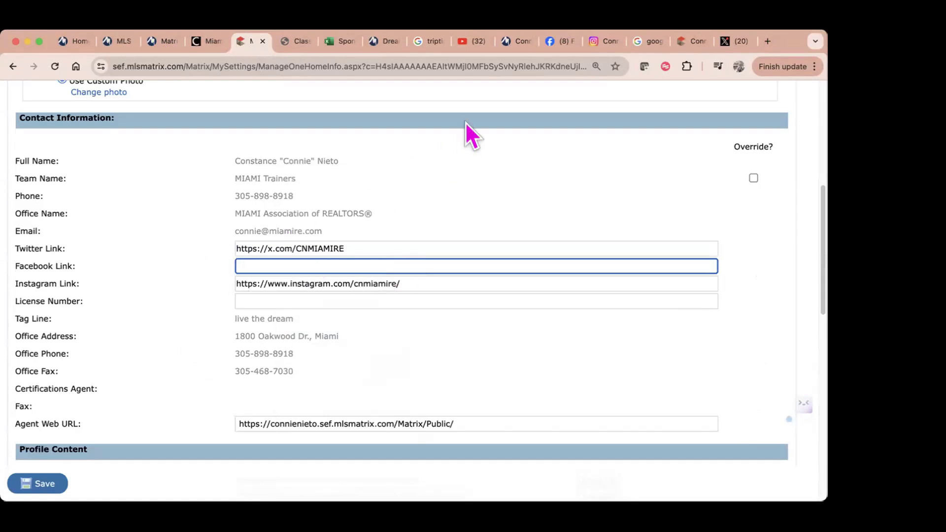
{"action": "left_click", "coordinate": [554, 41]}
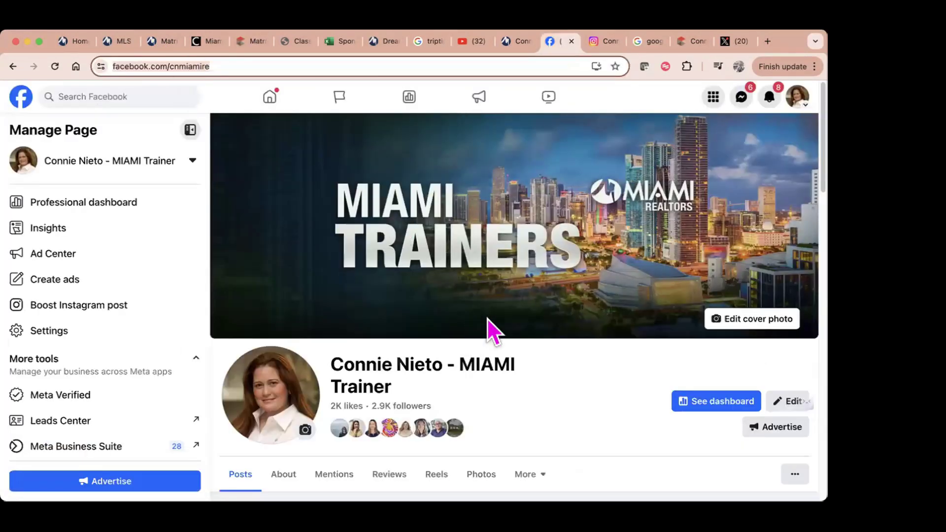
{"action": "scroll", "coordinate": [623, 338], "scroll_direction": "down", "scroll_amount": 4}
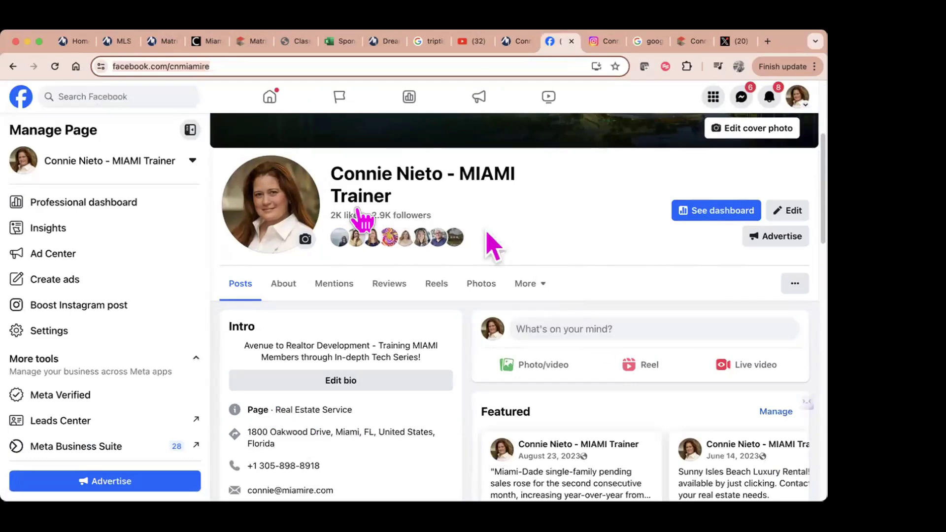
{"action": "scroll", "coordinate": [554, 329], "scroll_direction": "up", "scroll_amount": 4}
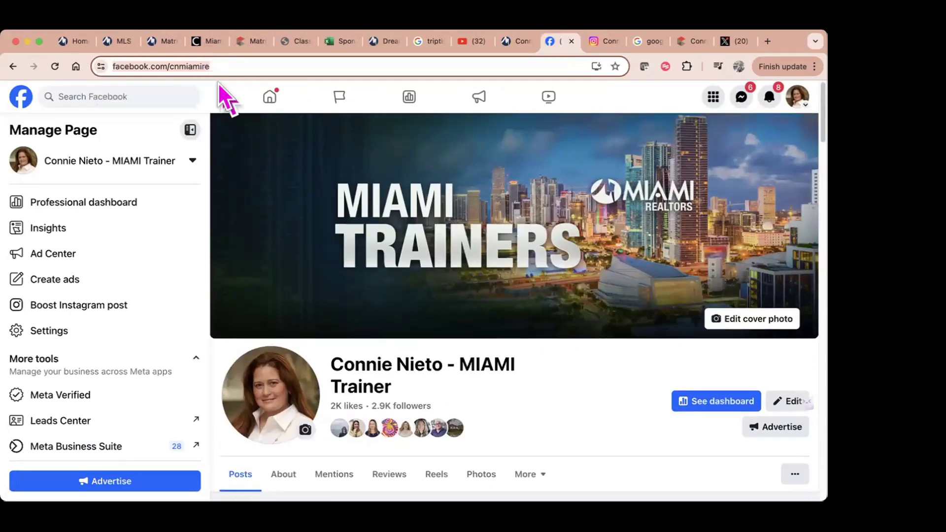
{"action": "left_click", "coordinate": [250, 65]}
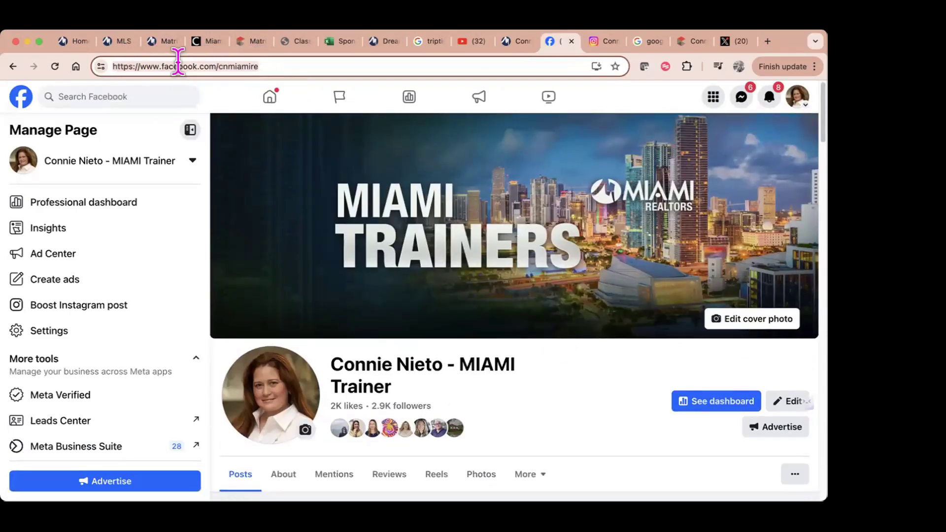
{"action": "right_click", "coordinate": [183, 61]}
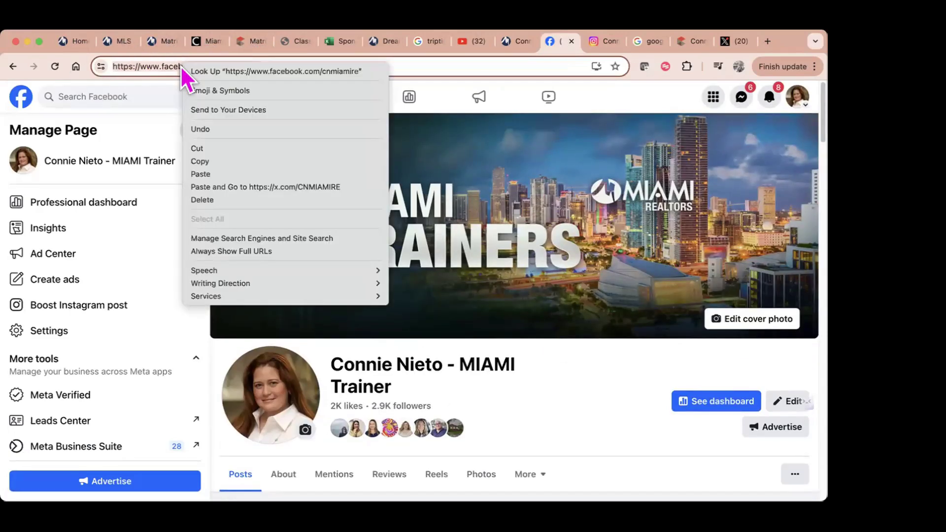
{"action": "left_click", "coordinate": [207, 164]}
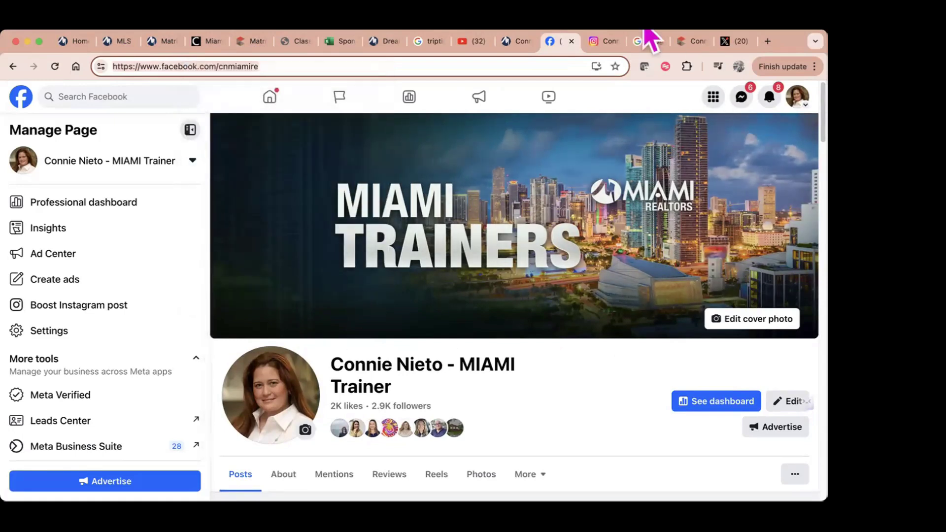
Step: Paste the Facebook page address into the OneHome Facebook Link field
{"action": "left_click", "coordinate": [252, 42]}
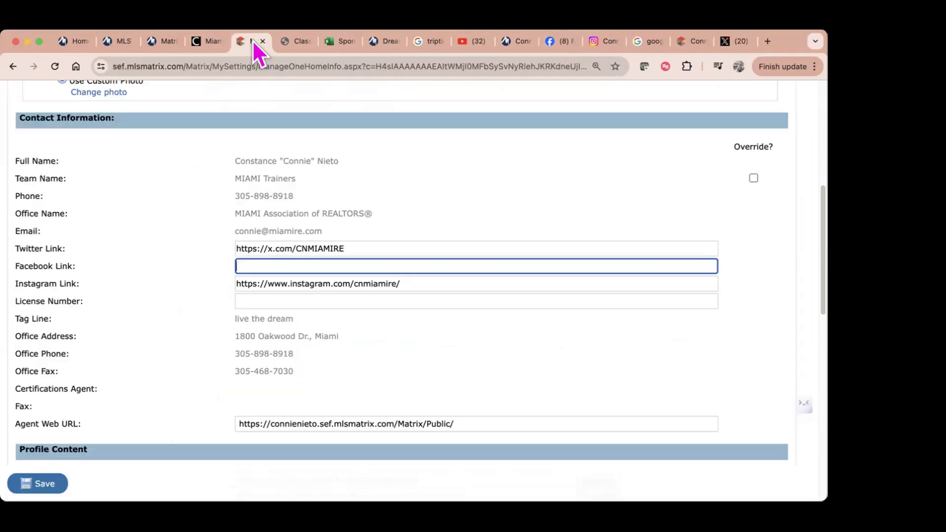
{"action": "right_click", "coordinate": [258, 265]}
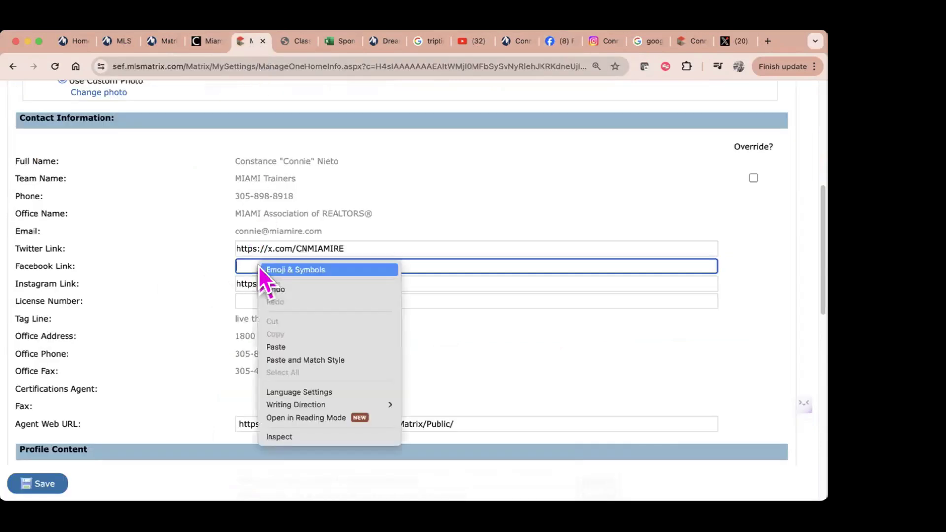
{"action": "left_click", "coordinate": [295, 348]}
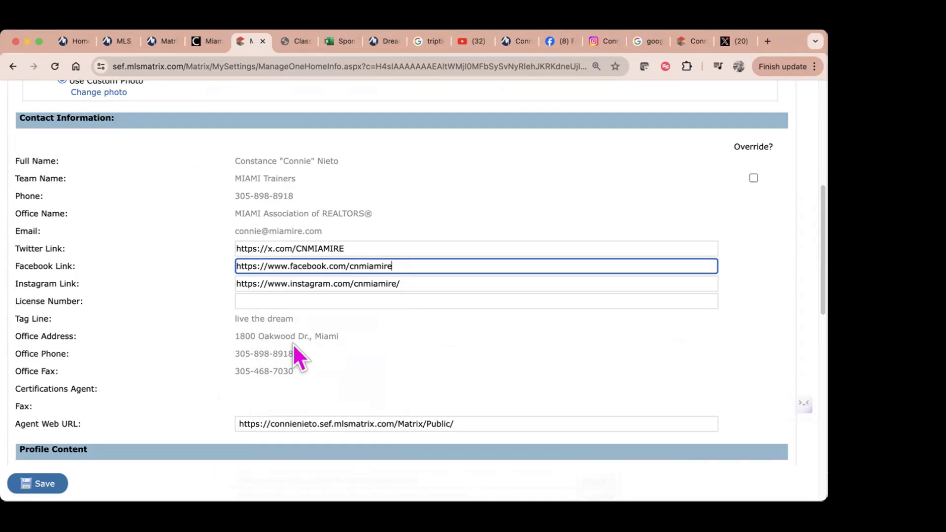
Step: Delete the old Instagram Link address and switch to the Instagram profile
{"action": "left_click_drag", "start_coordinate": [400, 285], "coordinate": [242, 281]}
{"action": "key", "text": "BackSpace"}
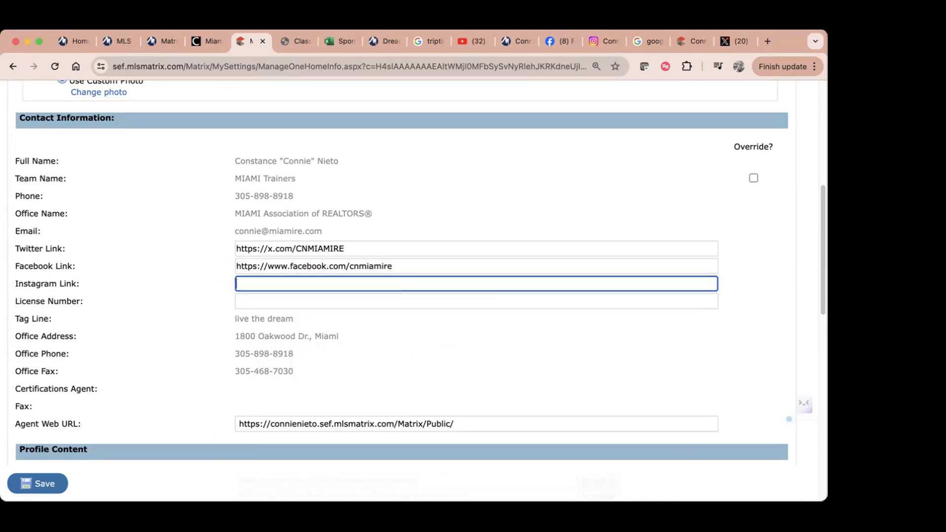
{"action": "left_click", "coordinate": [607, 43]}
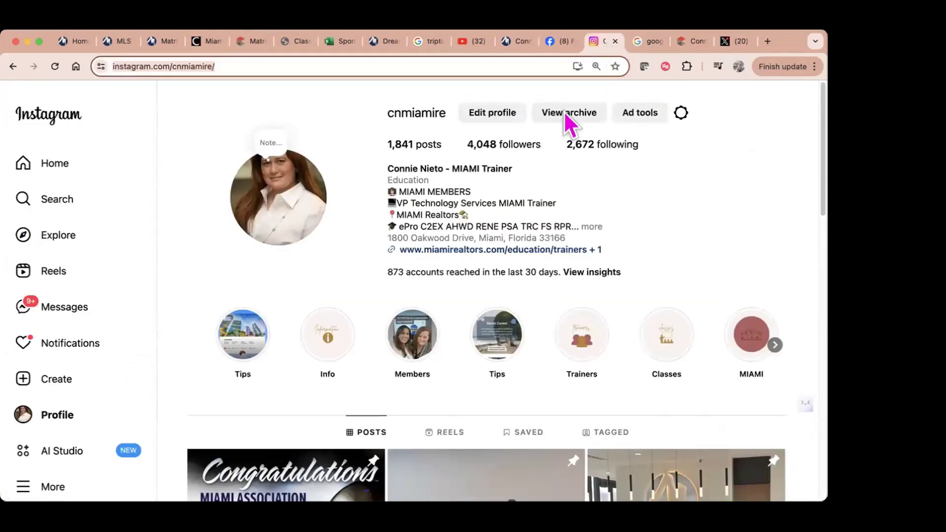
{"action": "left_click", "coordinate": [276, 64]}
{"action": "left_click_drag", "start_coordinate": [276, 63], "coordinate": [81, 65]}
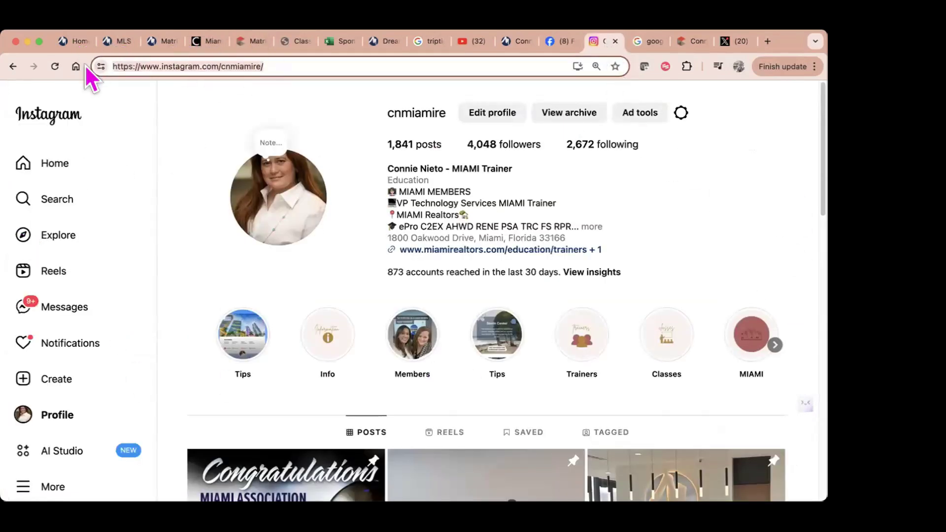
{"action": "right_click", "coordinate": [165, 66]}
{"action": "left_click", "coordinate": [205, 165]}
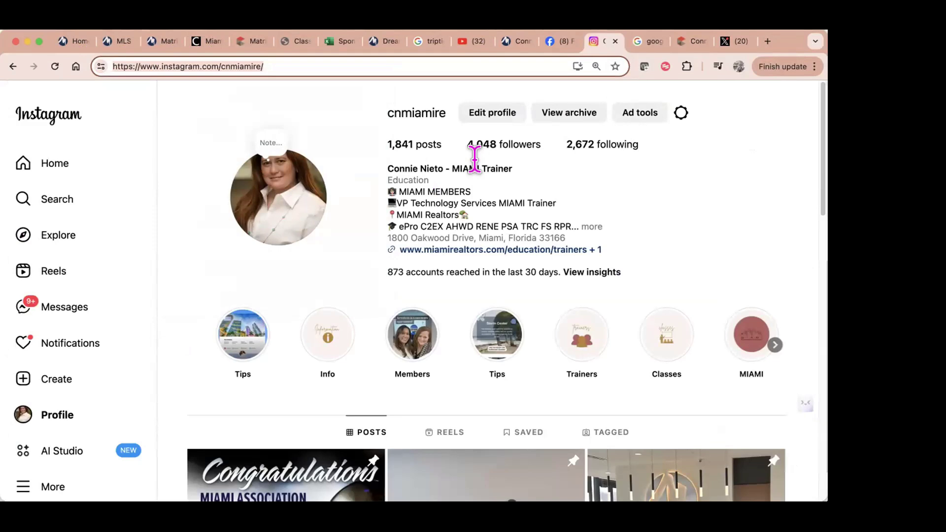
{"action": "left_click", "coordinate": [257, 44]}
{"action": "right_click", "coordinate": [260, 286]}
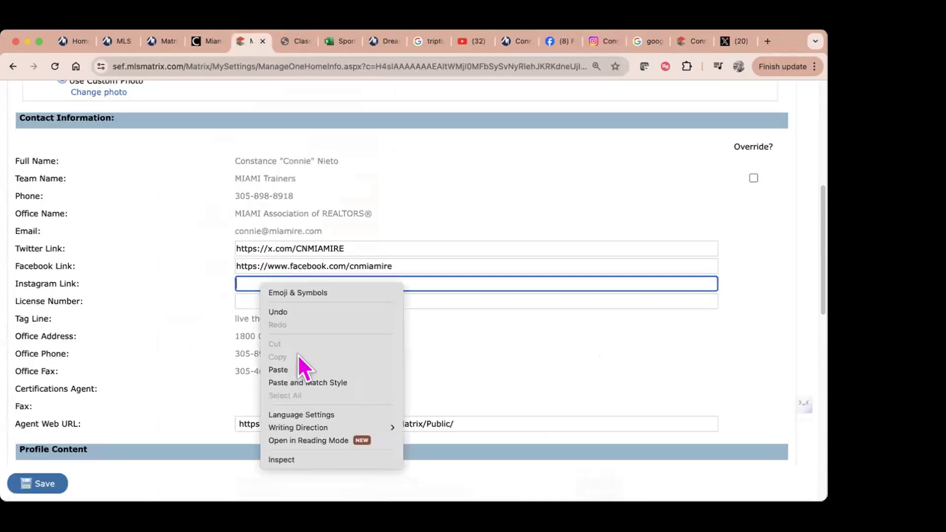
{"action": "left_click", "coordinate": [296, 367]}
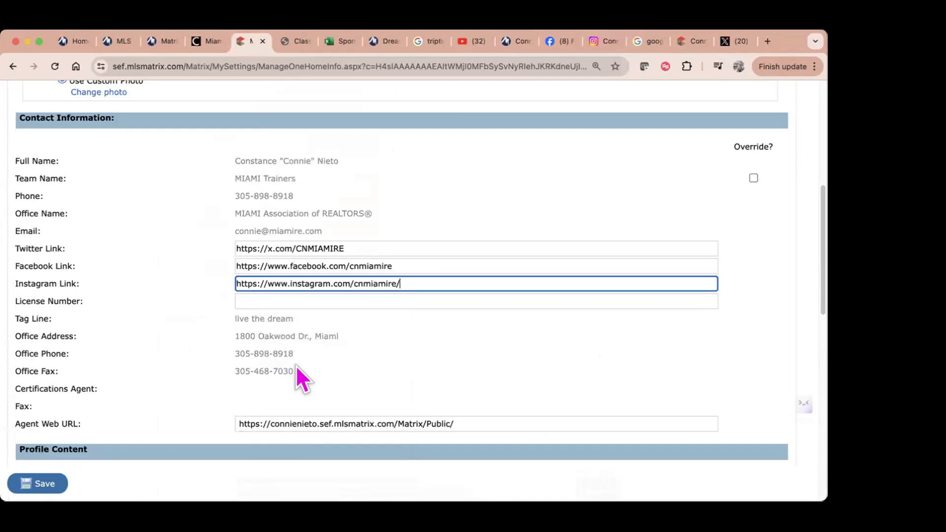
{"action": "left_click", "coordinate": [256, 301]}
Step: Select the current Agent Web URL text and switch to the public agent webpage
{"action": "scroll", "coordinate": [434, 397], "scroll_direction": "down", "scroll_amount": 5}
{"action": "left_click_drag", "start_coordinate": [452, 301], "coordinate": [225, 279]}
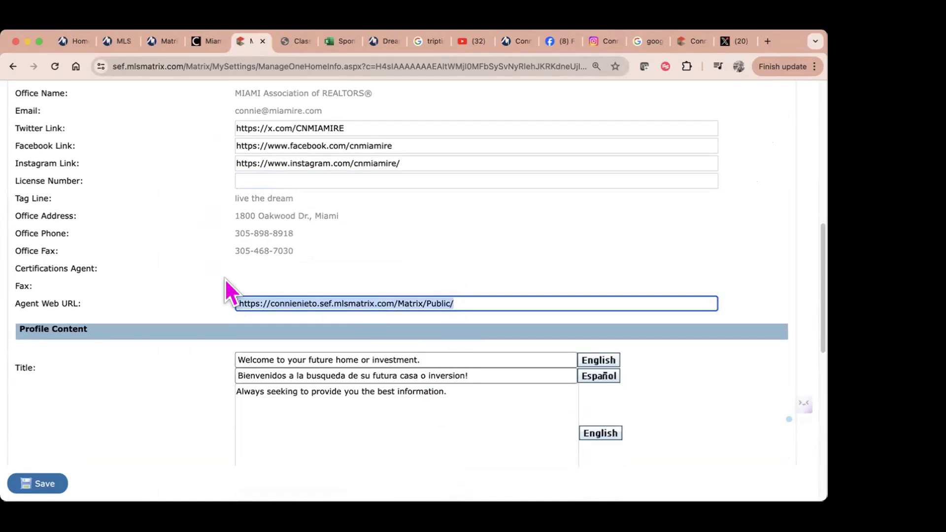
{"action": "left_click", "coordinate": [699, 40]}
Step: Copy the address of the public site's About Me page
{"action": "left_click", "coordinate": [740, 116]}
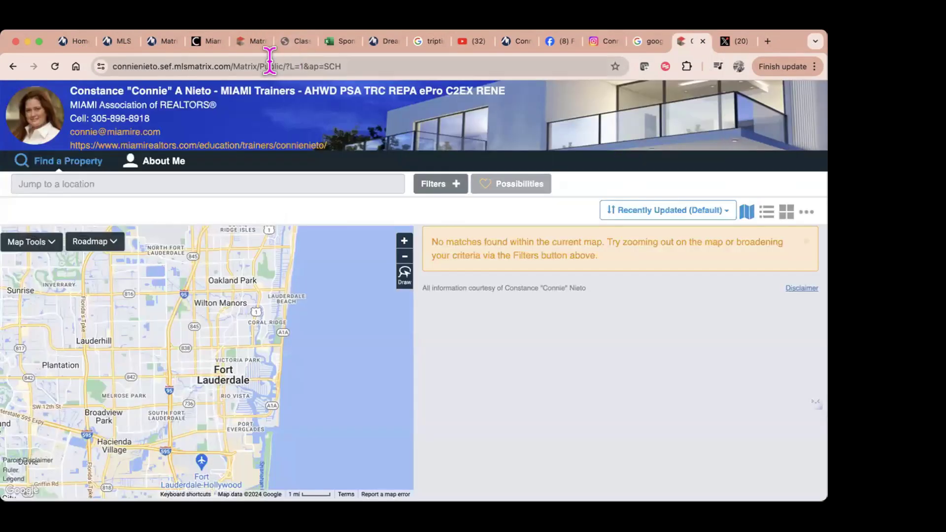
{"action": "left_click", "coordinate": [62, 163]}
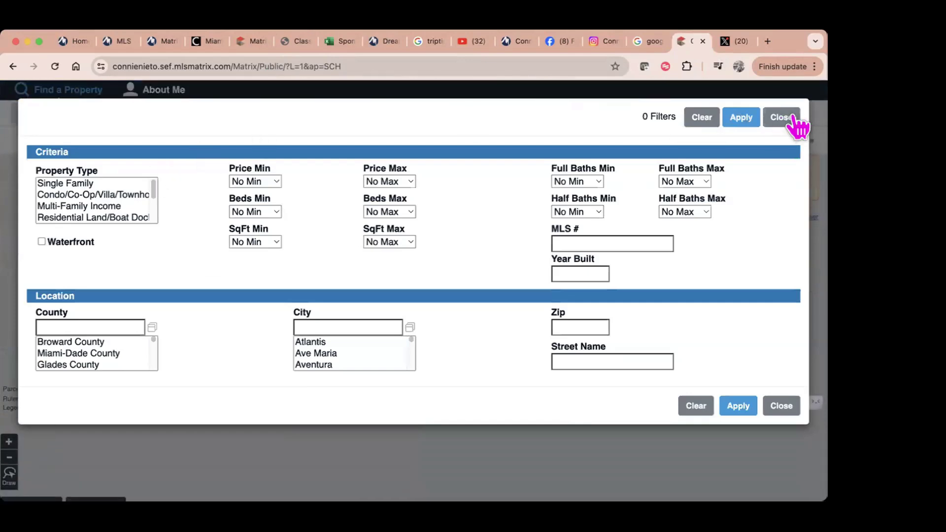
{"action": "left_click", "coordinate": [779, 117]}
{"action": "left_click", "coordinate": [165, 162]}
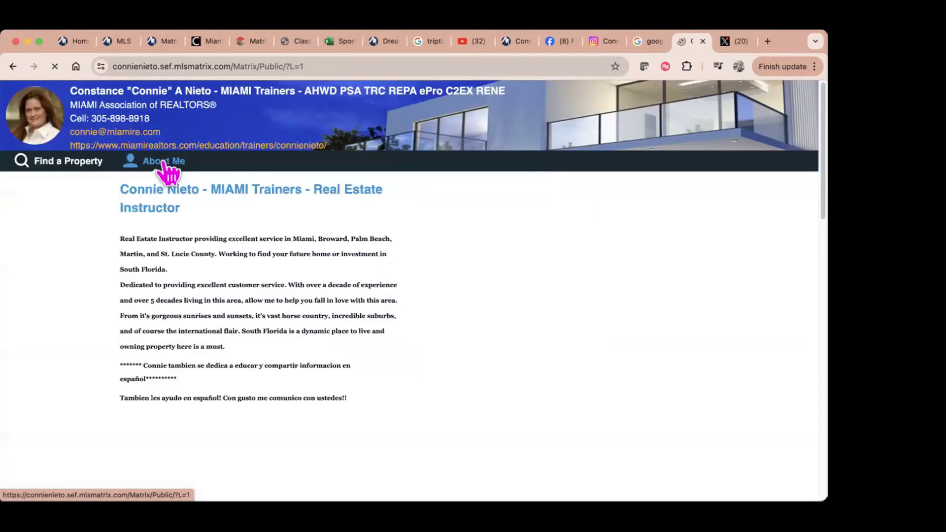
{"action": "right_click", "coordinate": [327, 67]}
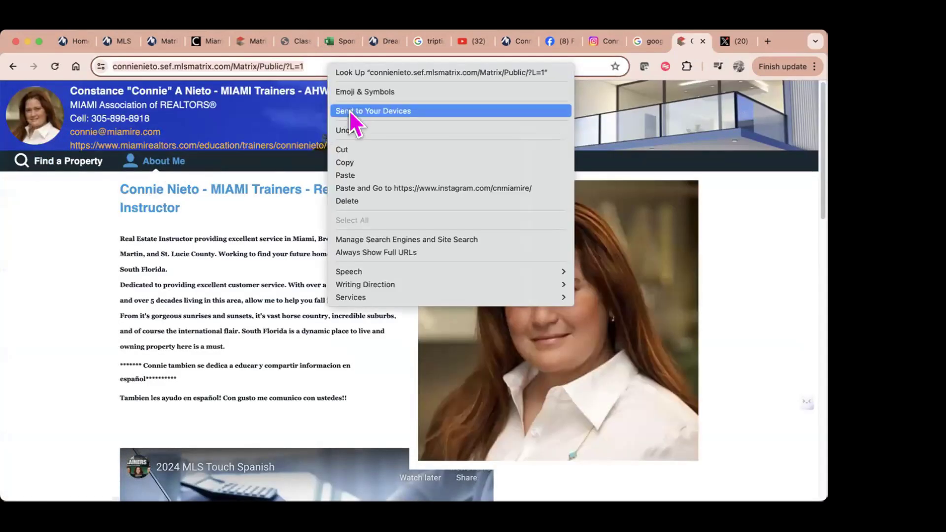
{"action": "left_click", "coordinate": [352, 162]}
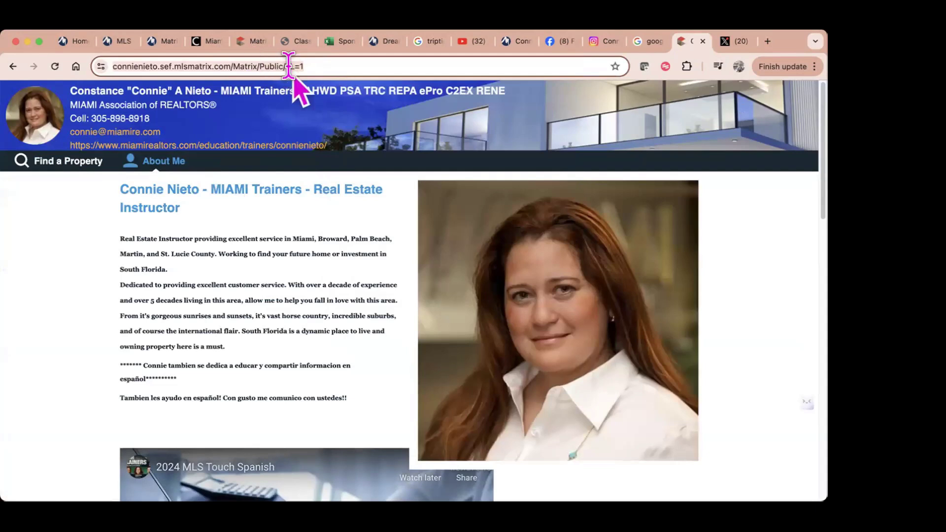
Step: Replace the Agent Web URL with the copied address ending in /Matrix/Public/?L=1
{"action": "left_click", "coordinate": [254, 42]}
{"action": "left_click_drag", "start_coordinate": [466, 303], "coordinate": [214, 297]}
{"action": "key", "text": "super+v"}
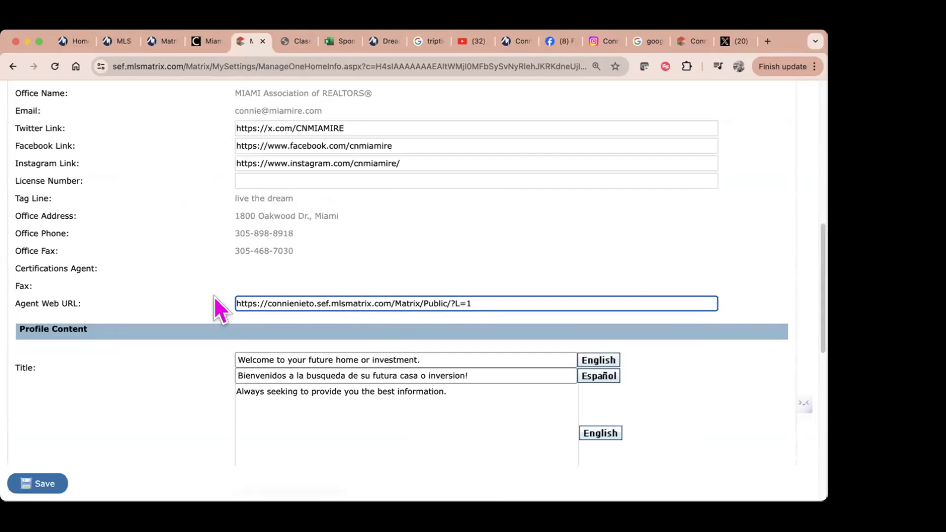
{"action": "scroll", "coordinate": [327, 395], "scroll_direction": "down", "scroll_amount": 3}
{"action": "left_click_drag", "start_coordinate": [416, 279], "coordinate": [222, 289]}
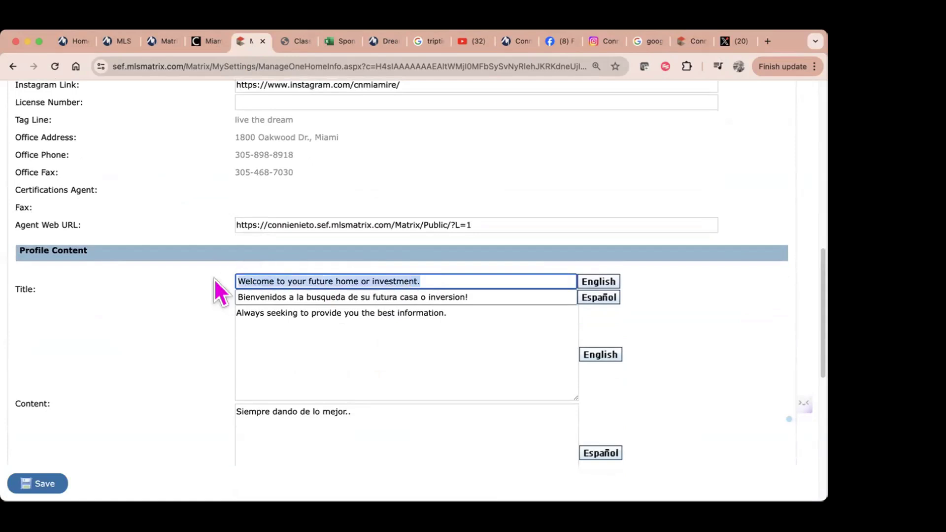
{"action": "left_click", "coordinate": [479, 297]}
{"action": "left_click_drag", "start_coordinate": [427, 275], "coordinate": [208, 270]}
{"action": "left_click_drag", "start_coordinate": [470, 318], "coordinate": [217, 297]}
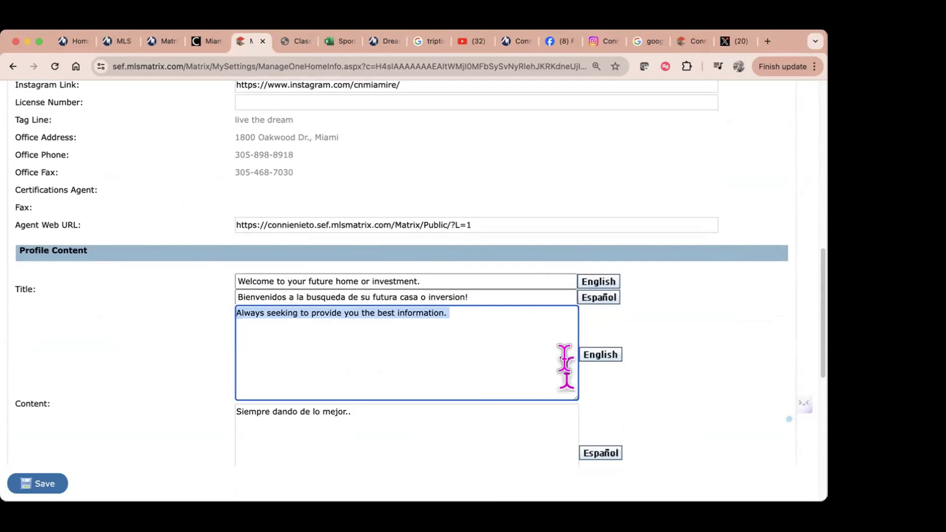
{"action": "scroll", "coordinate": [456, 427], "scroll_direction": "down", "scroll_amount": 3}
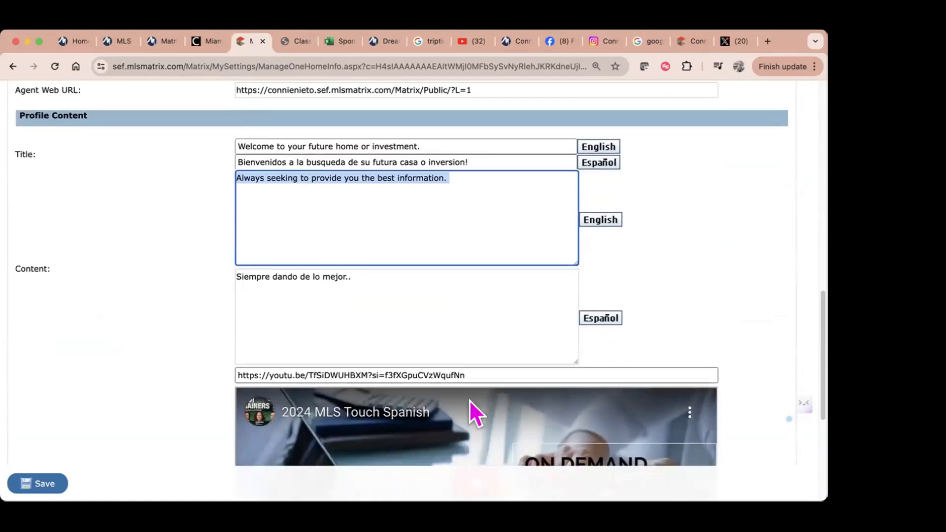
{"action": "left_click_drag", "start_coordinate": [466, 376], "coordinate": [203, 376]}
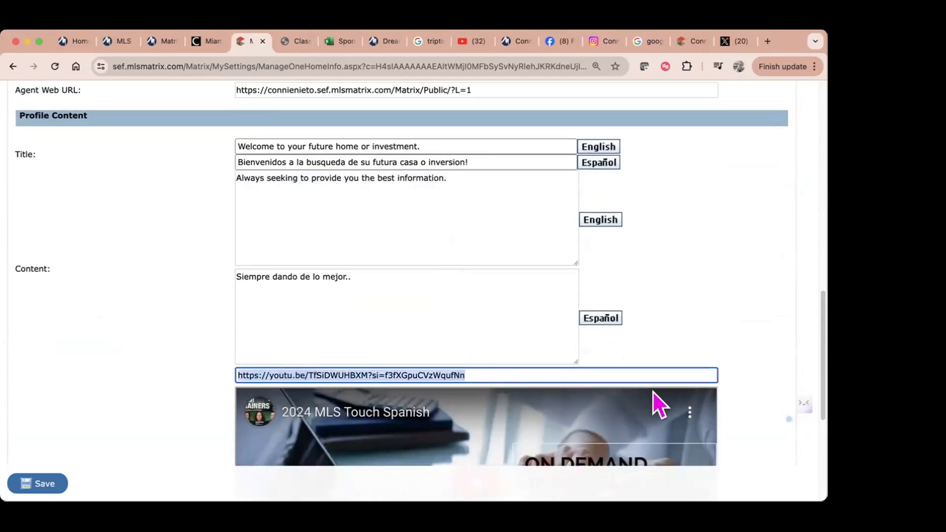
{"action": "scroll", "coordinate": [700, 327], "scroll_direction": "down", "scroll_amount": 3}
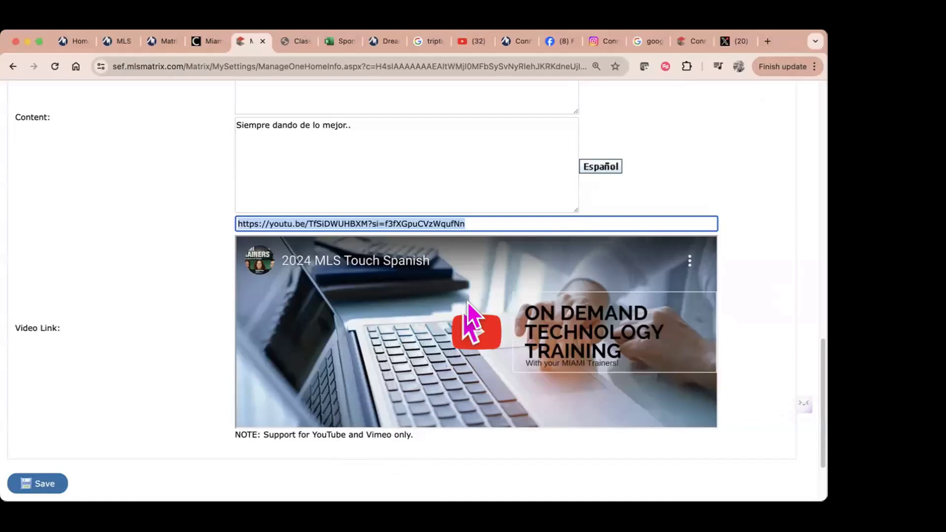
{"action": "scroll", "coordinate": [464, 368], "scroll_direction": "up", "scroll_amount": 5}
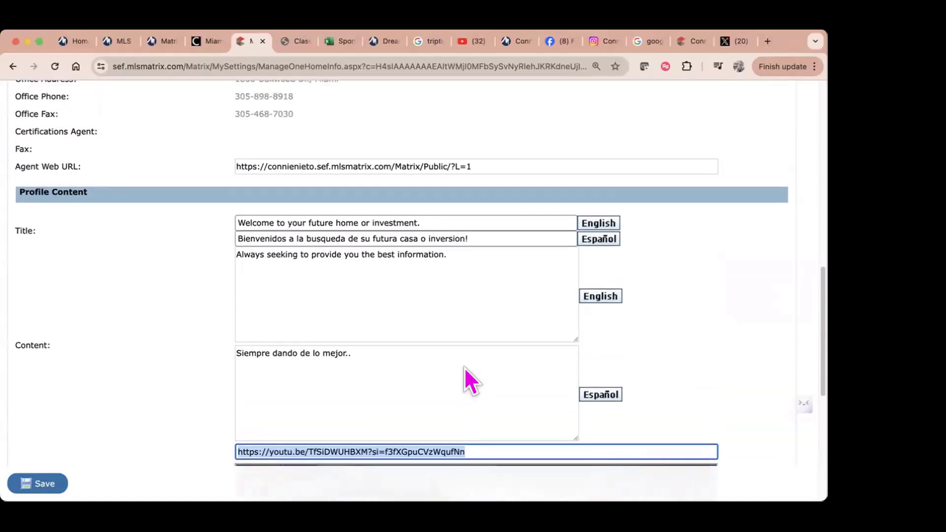
{"action": "scroll", "coordinate": [464, 368], "scroll_direction": "down", "scroll_amount": 1}
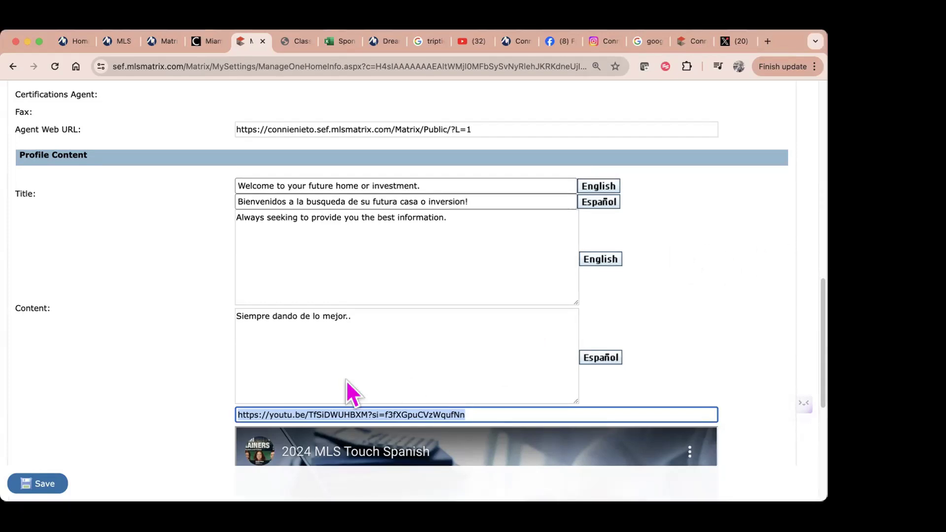
Step: Scroll back up through the OneHome contact information fields
{"action": "scroll", "coordinate": [291, 303], "scroll_direction": "up", "scroll_amount": 4}
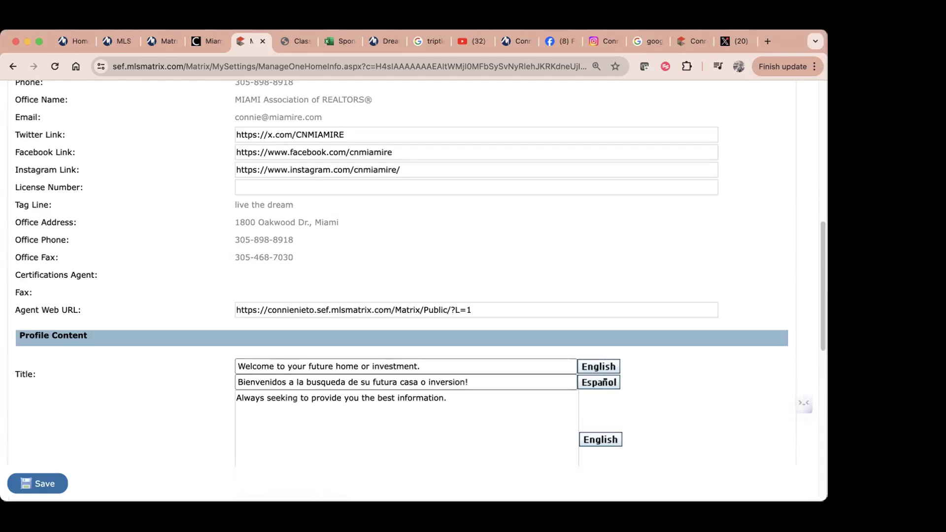
Step: Scroll down to review the Spanish profile content 'Siempre dando de lo mejor..' and the YouTube video link
{"action": "scroll", "coordinate": [69, 399], "scroll_direction": "down", "scroll_amount": 5}
{"action": "scroll", "coordinate": [75, 392], "scroll_direction": "down", "scroll_amount": 2}
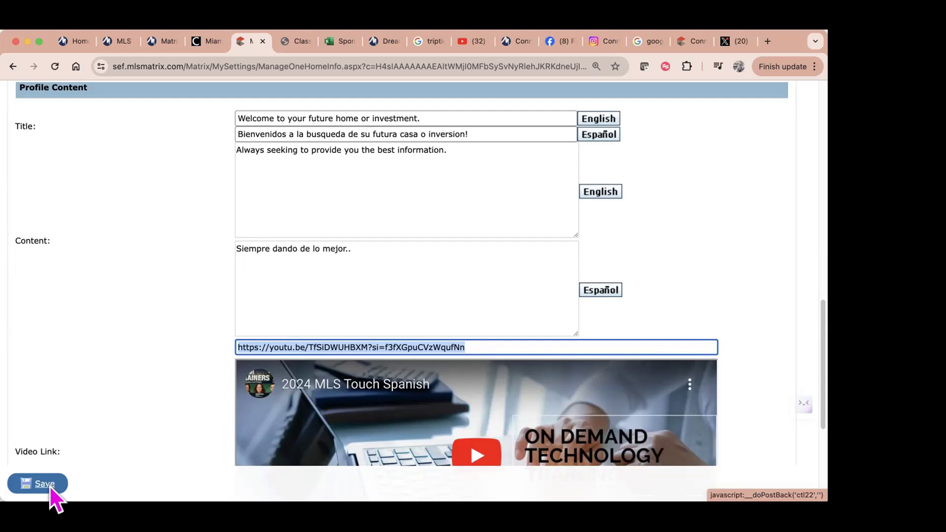
Step: Save the OneHome portal settings so 'Your changes have been saved' appears
{"action": "left_click", "coordinate": [37, 485]}
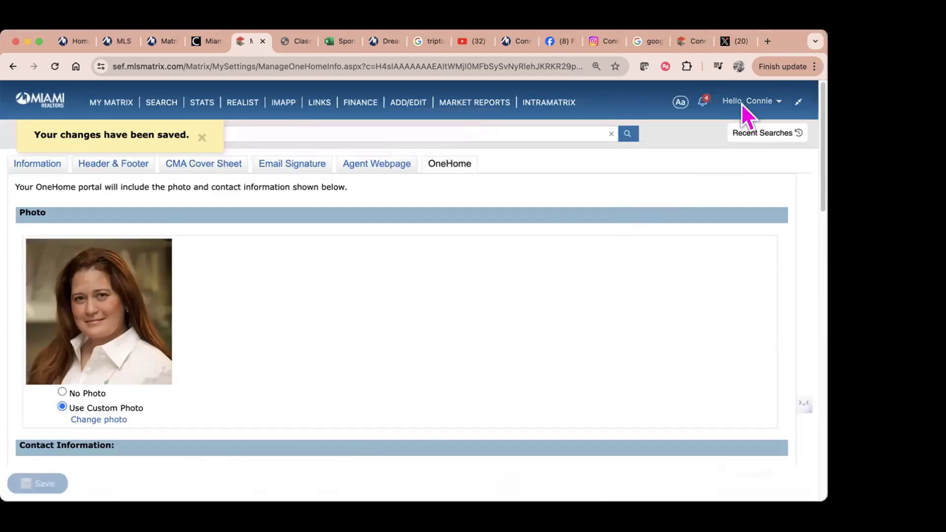
{"action": "mouse_move", "coordinate": [741, 102]}
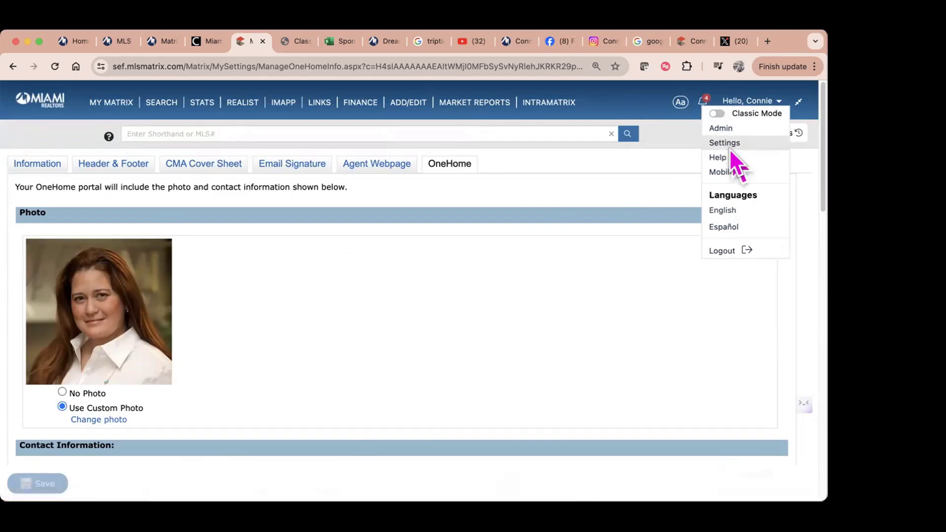
Step: Go to the account Settings page and open Portal Notification Settings
{"action": "left_click", "coordinate": [731, 148]}
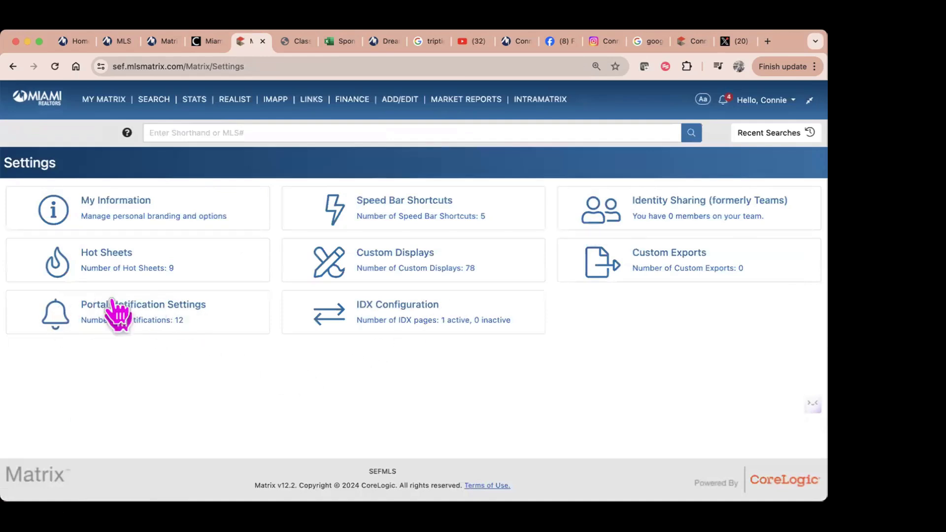
{"action": "left_click", "coordinate": [143, 304]}
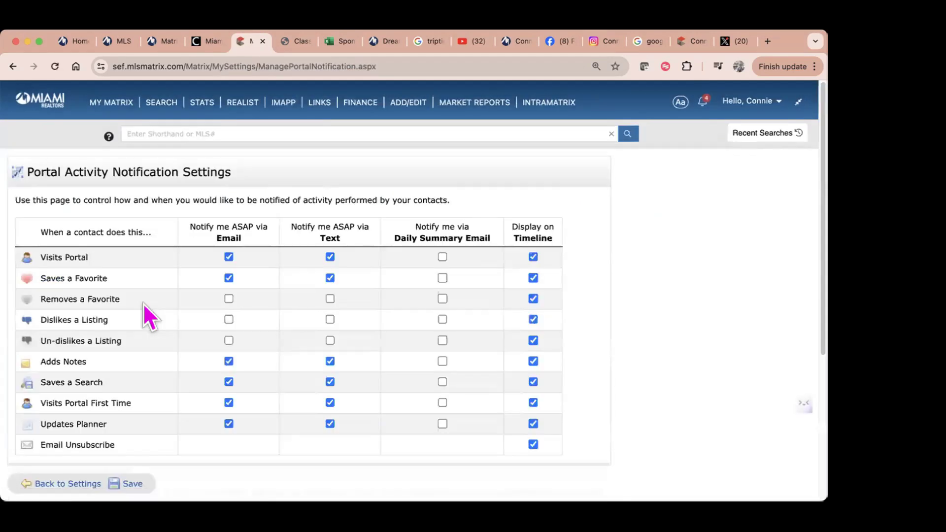
Step: Review the notification table, highlighting the Adds Notes, Saves a Search and Visits Portal First Time rows
{"action": "mouse_move", "coordinate": [411, 104]}
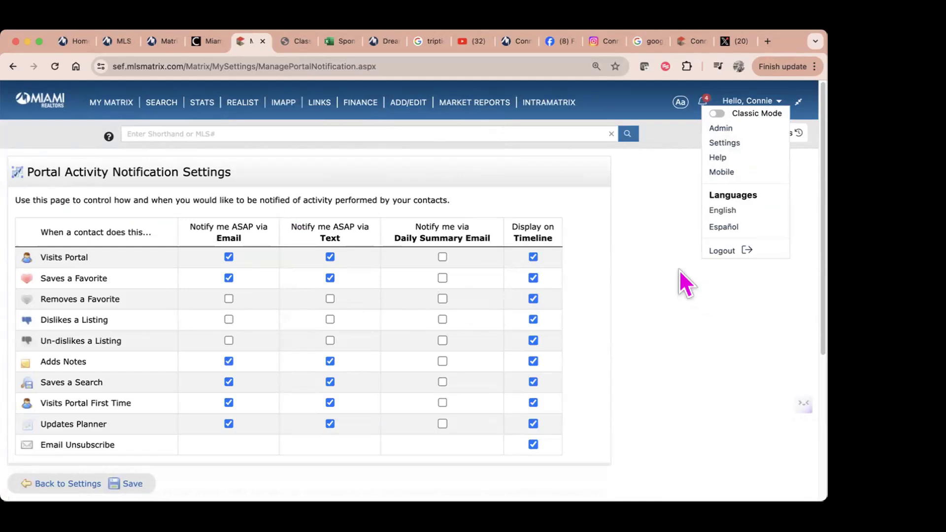
{"action": "scroll", "coordinate": [681, 270], "scroll_direction": "down", "scroll_amount": 3}
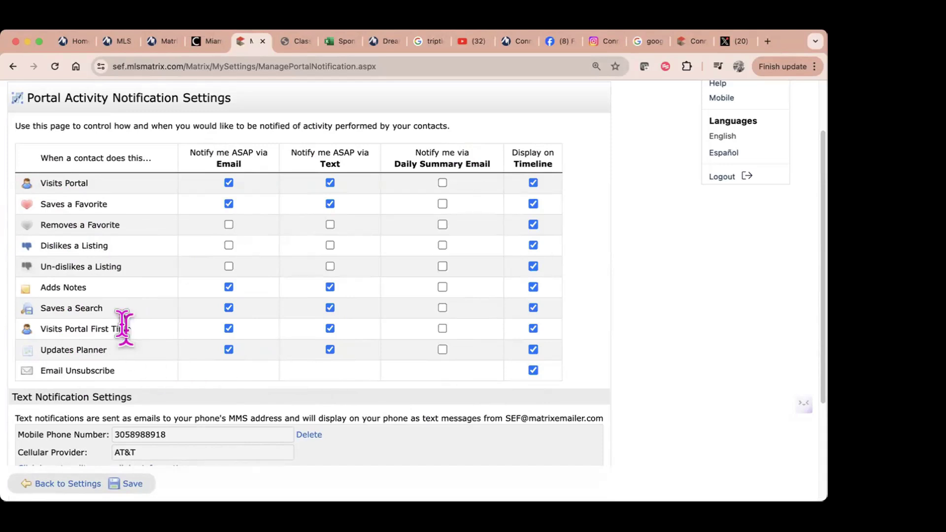
{"action": "left_click_drag", "start_coordinate": [93, 285], "coordinate": [15, 280]}
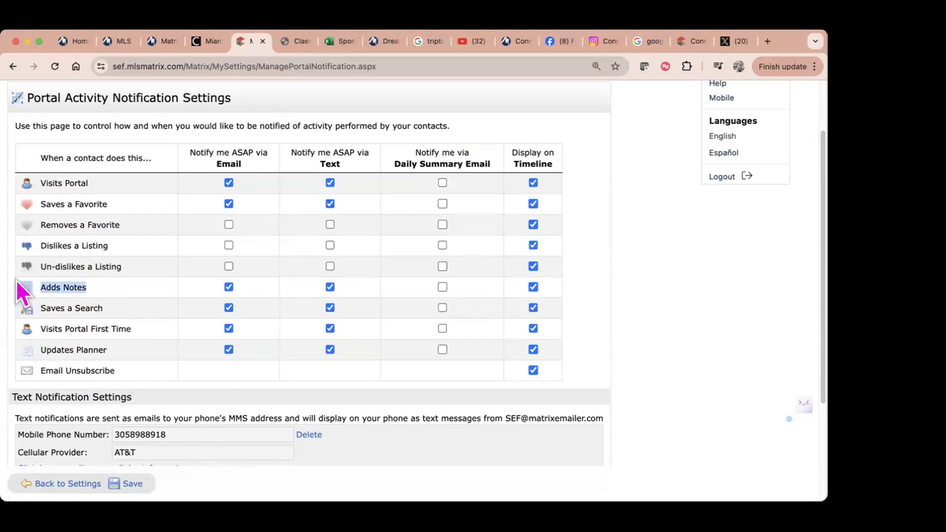
{"action": "left_click_drag", "start_coordinate": [105, 310], "coordinate": [36, 306]}
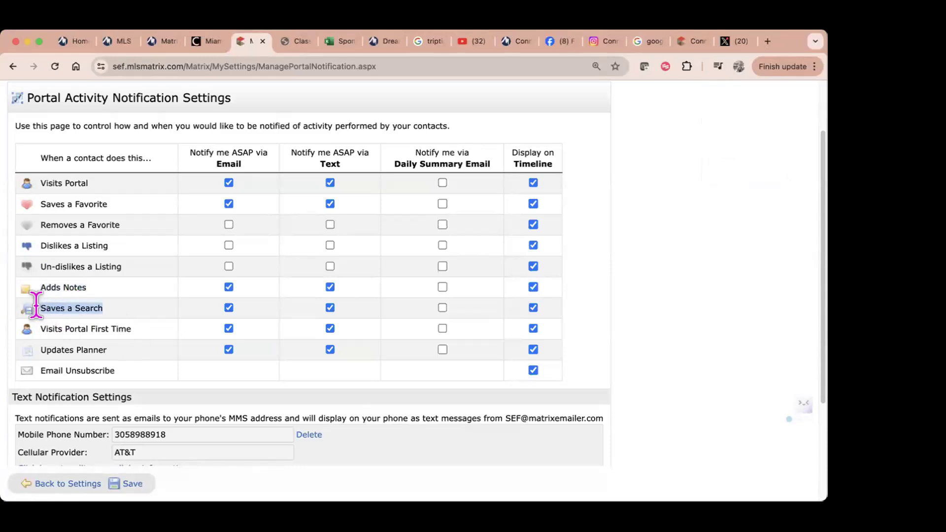
{"action": "left_click_drag", "start_coordinate": [139, 329], "coordinate": [7, 333]}
{"action": "left_click", "coordinate": [81, 335]}
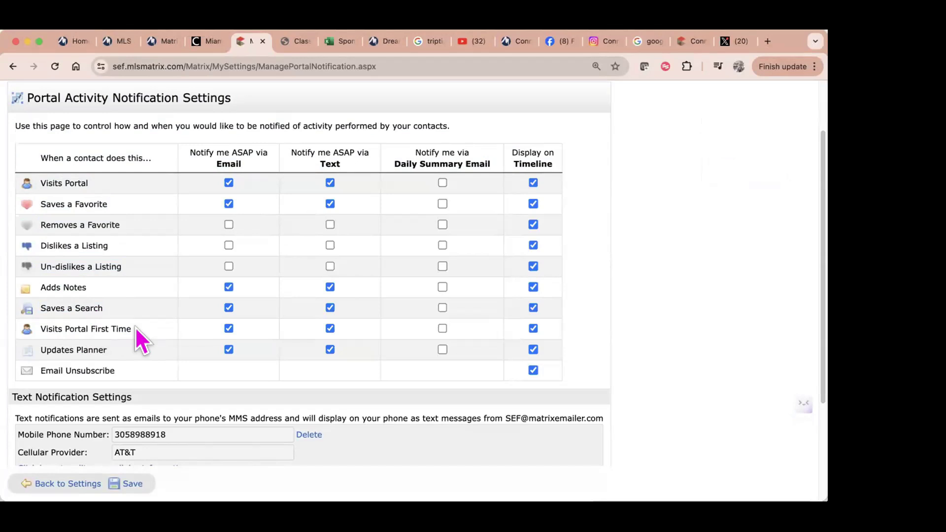
Step: Return to the main Settings page through the Hello, Connie account menu
{"action": "scroll", "coordinate": [690, 148], "scroll_direction": "up", "scroll_amount": 2}
{"action": "left_click", "coordinate": [760, 100]}
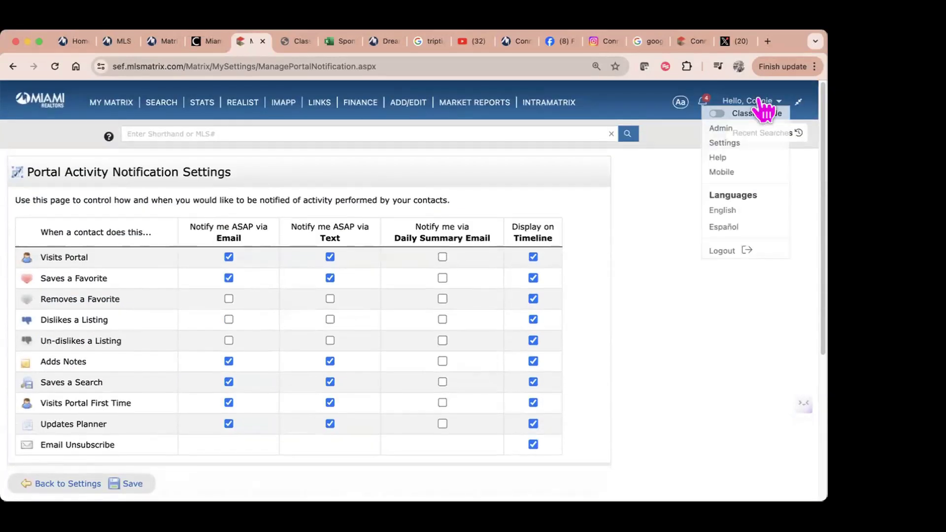
{"action": "left_click", "coordinate": [747, 143]}
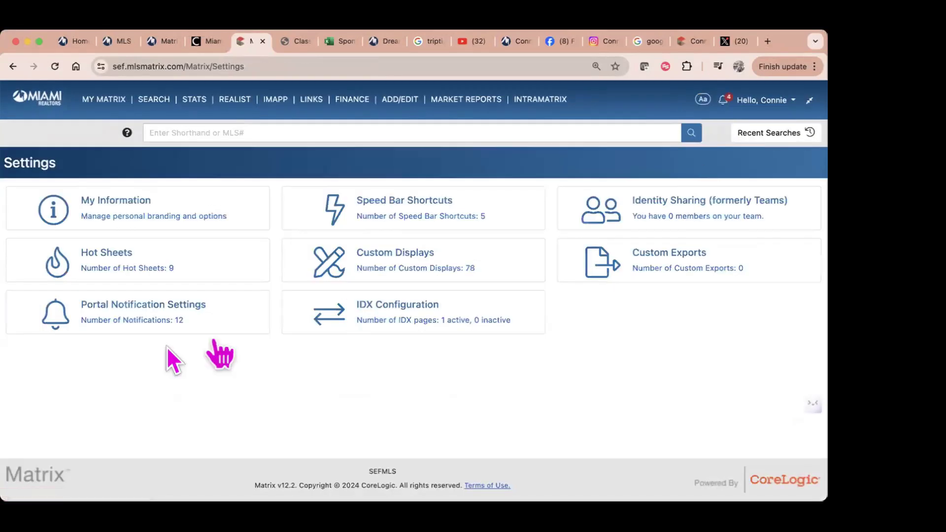
Step: Reopen Portal Notification Settings and scroll down to the Text Notification Settings section
{"action": "left_click", "coordinate": [158, 307]}
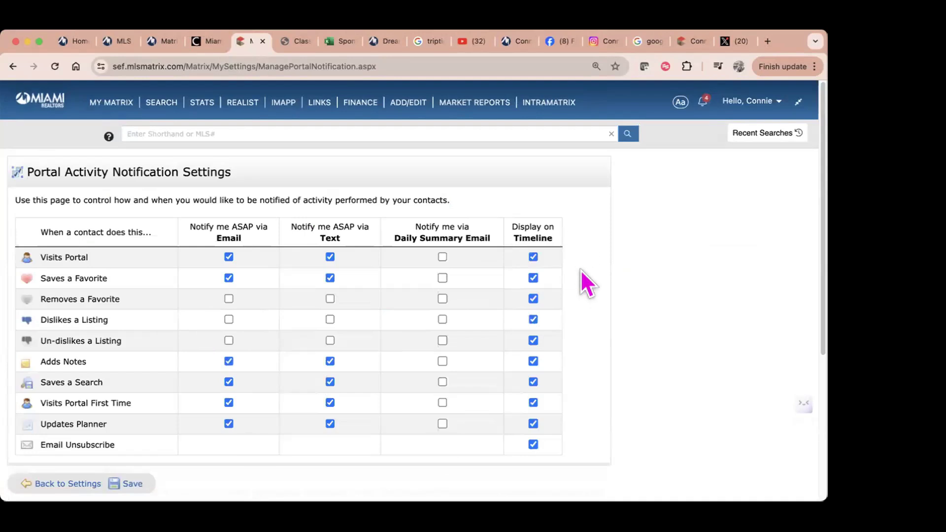
{"action": "scroll", "coordinate": [580, 269], "scroll_direction": "down", "scroll_amount": 3}
{"action": "scroll", "coordinate": [535, 326], "scroll_direction": "down", "scroll_amount": 2}
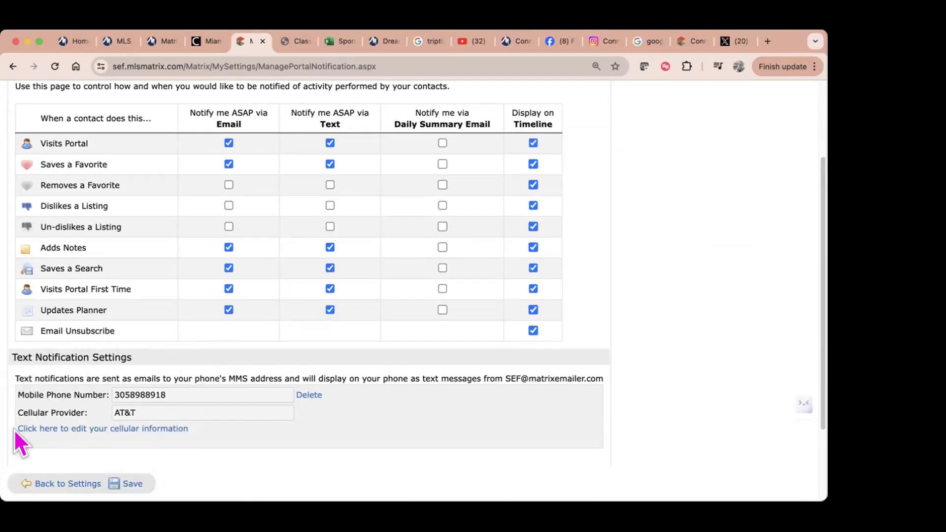
Step: Edit the cellular information, selecting the mobile phone number and keeping AT&T as the provider
{"action": "left_click", "coordinate": [31, 431]}
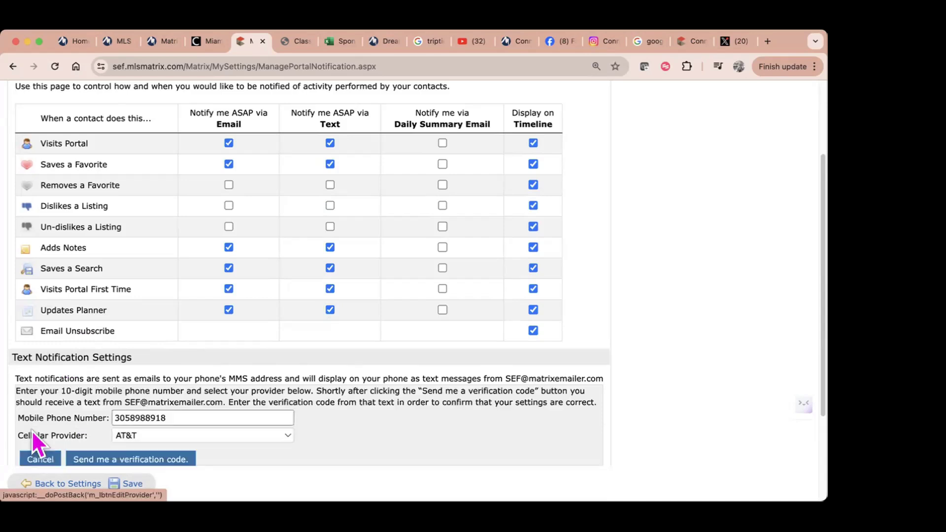
{"action": "scroll", "coordinate": [36, 414], "scroll_direction": "down", "scroll_amount": 1}
{"action": "left_click_drag", "start_coordinate": [182, 394], "coordinate": [65, 392]}
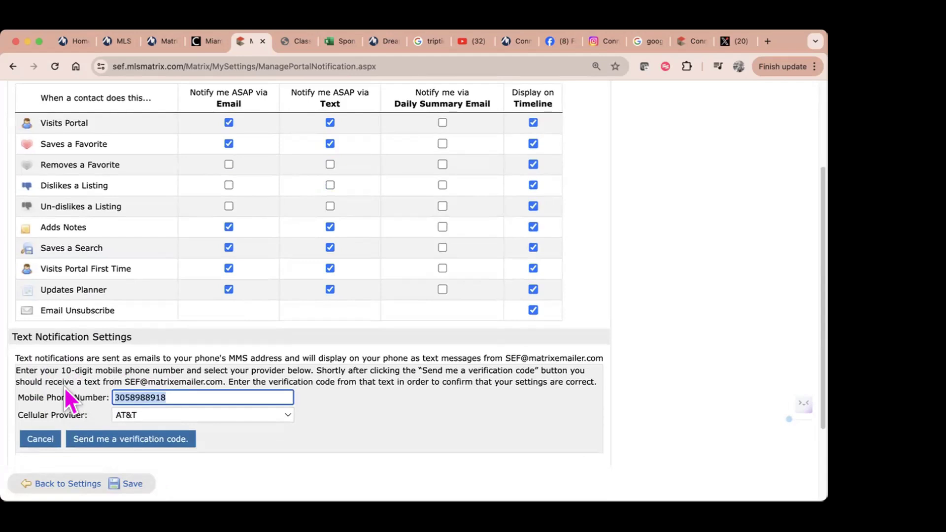
{"action": "left_click", "coordinate": [141, 417]}
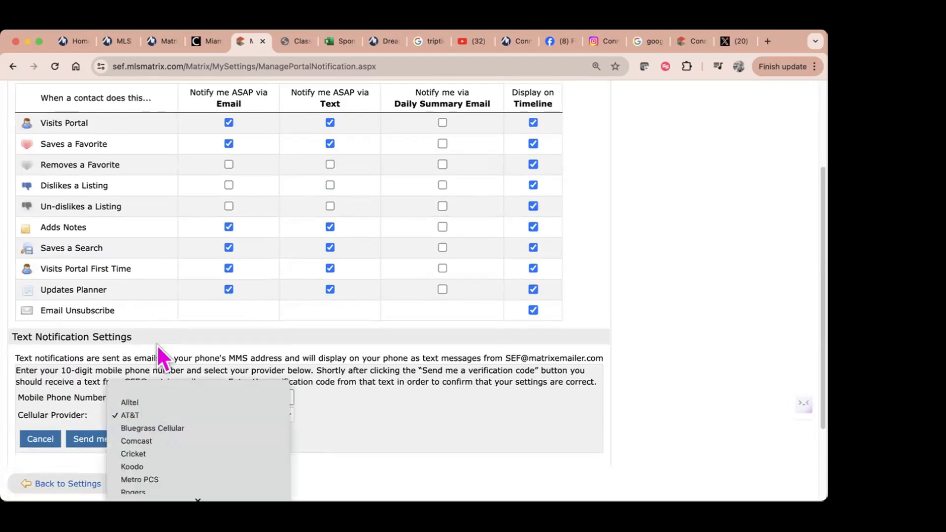
{"action": "scroll", "coordinate": [168, 468], "scroll_direction": "down", "scroll_amount": 3}
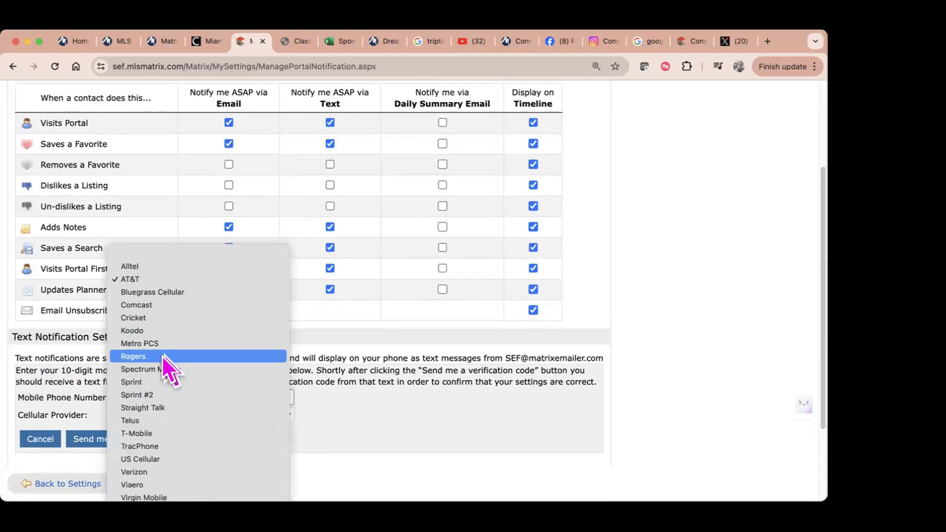
{"action": "left_click", "coordinate": [154, 280]}
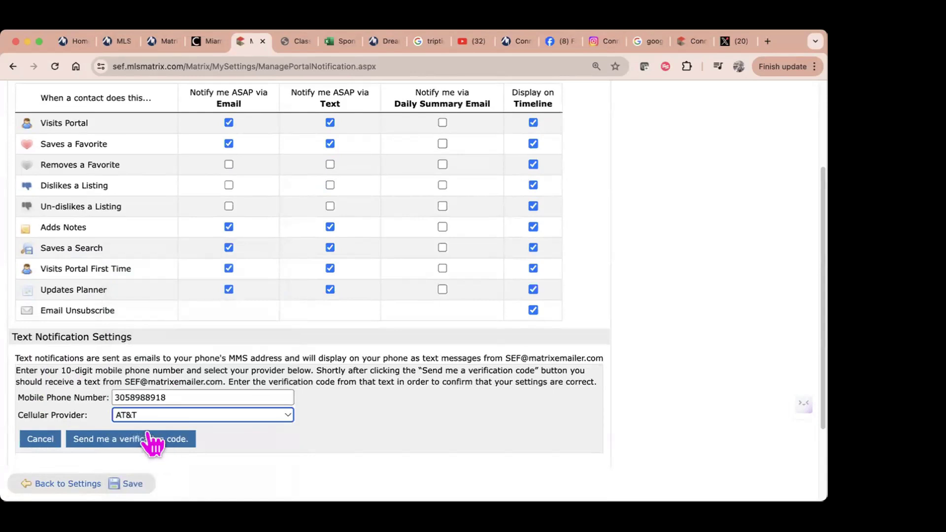
Step: Cancel and reopen the cellular edit, reselecting the mobile number and confirming AT&T again
{"action": "left_click", "coordinate": [37, 442]}
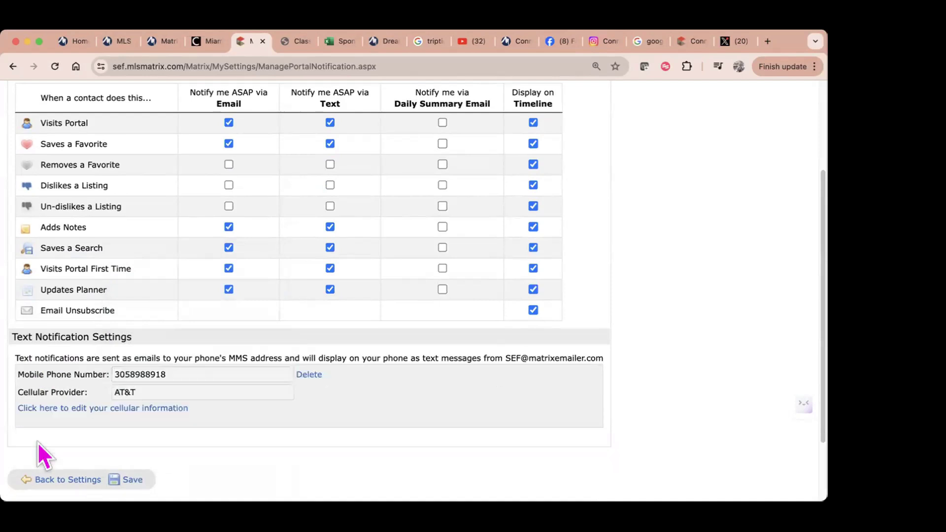
{"action": "left_click", "coordinate": [91, 412]}
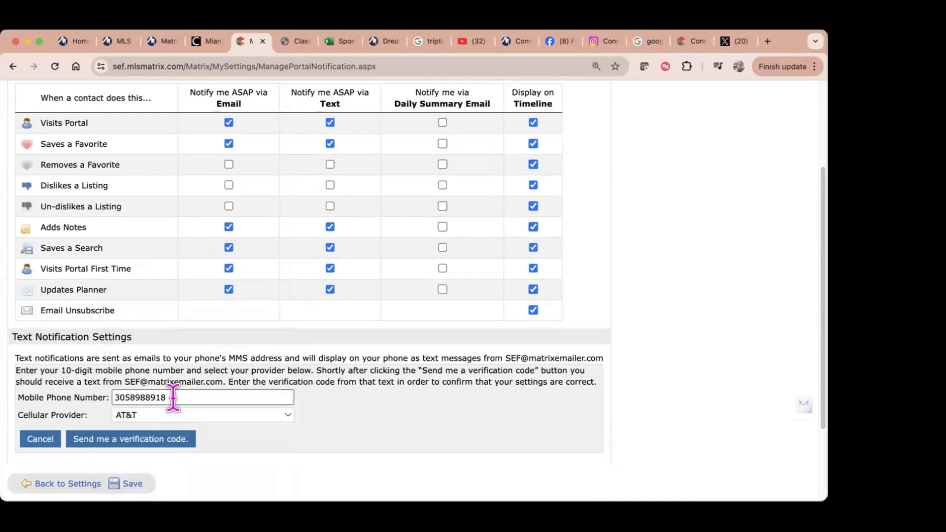
{"action": "left_click", "coordinate": [70, 395]}
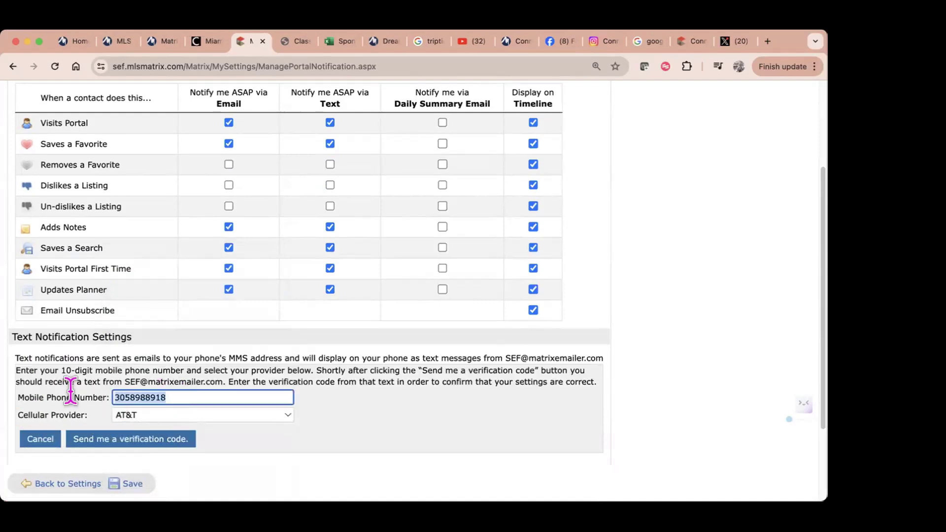
{"action": "left_click", "coordinate": [288, 414]}
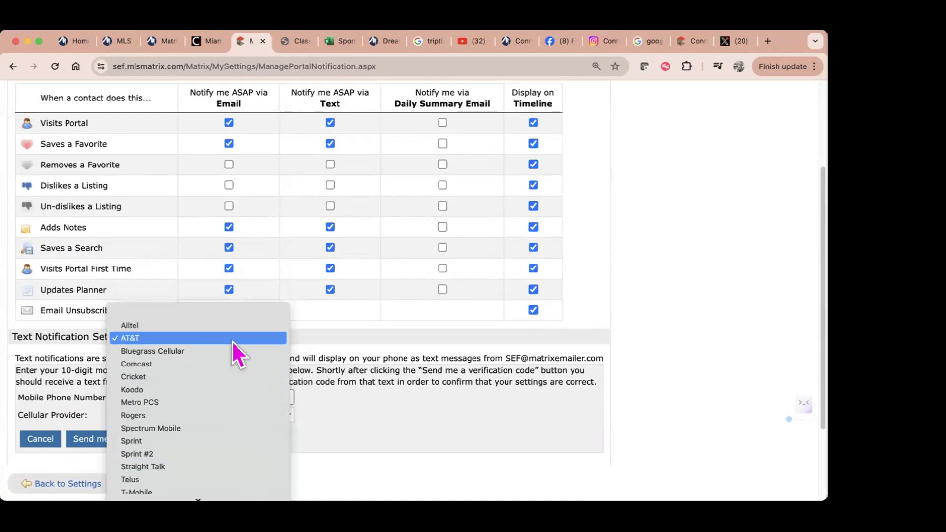
{"action": "left_click", "coordinate": [231, 339]}
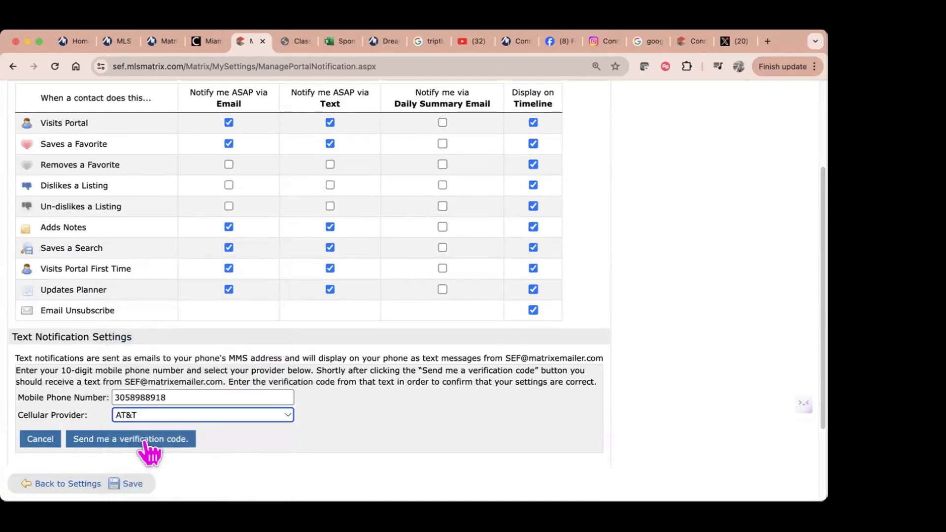
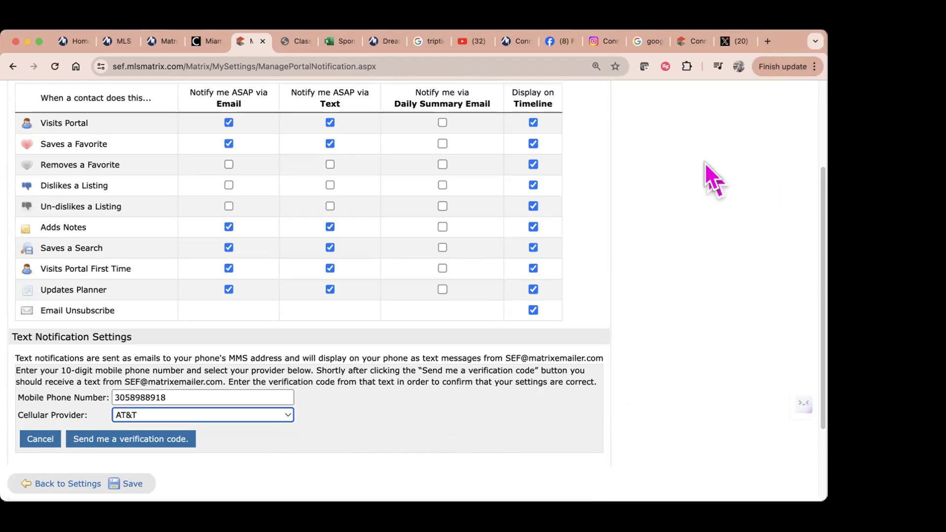
Step: Open the portal notification settings from the account settings overview and look them over
{"action": "scroll", "coordinate": [704, 166], "scroll_direction": "up", "scroll_amount": 5}
{"action": "left_click", "coordinate": [759, 102]}
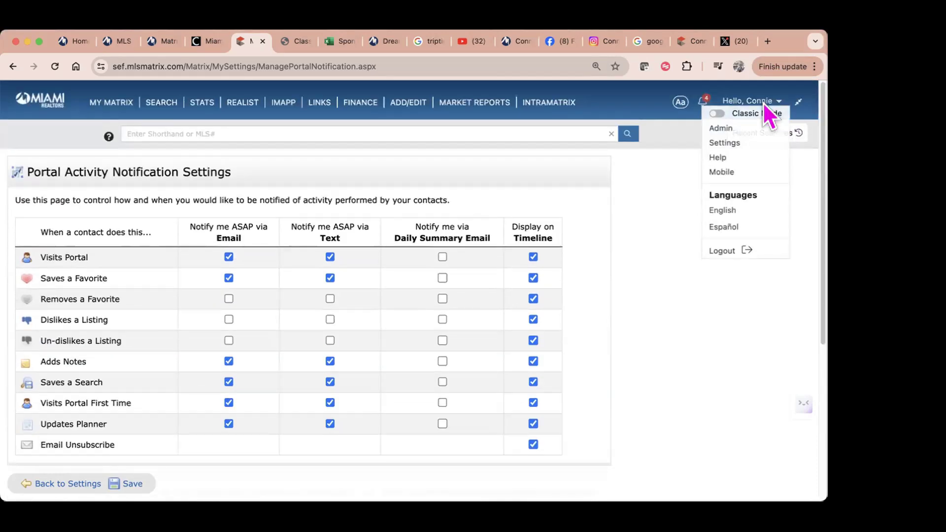
{"action": "left_click", "coordinate": [742, 142]}
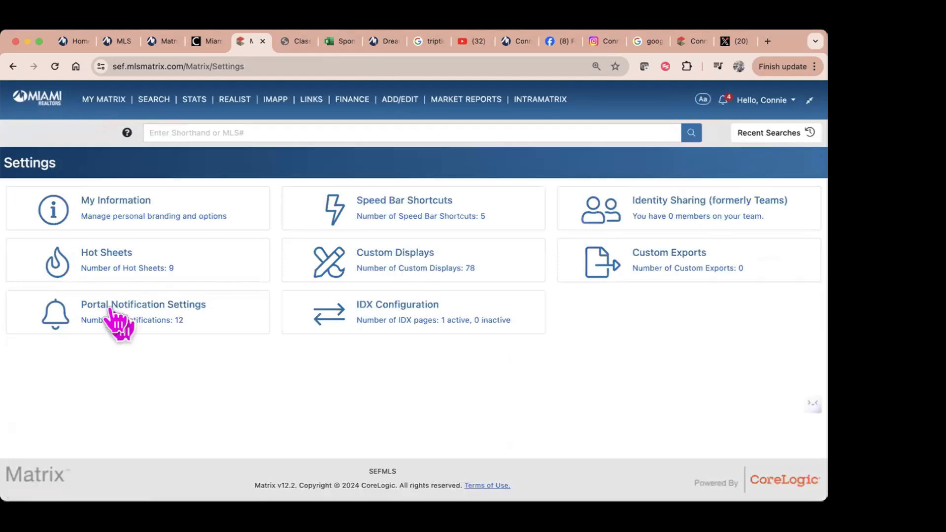
{"action": "left_click", "coordinate": [138, 308]}
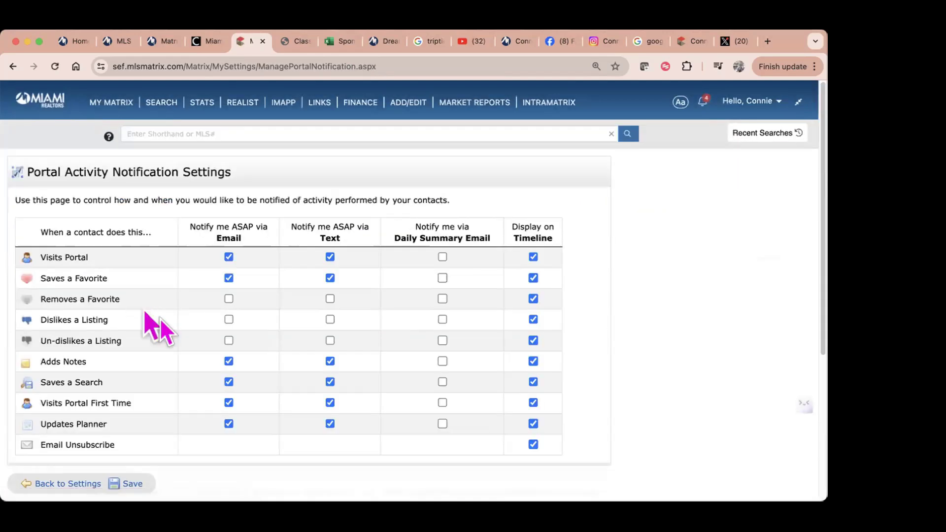
{"action": "scroll", "coordinate": [684, 251], "scroll_direction": "down", "scroll_amount": 3}
{"action": "scroll", "coordinate": [683, 249], "scroll_direction": "down", "scroll_amount": 3}
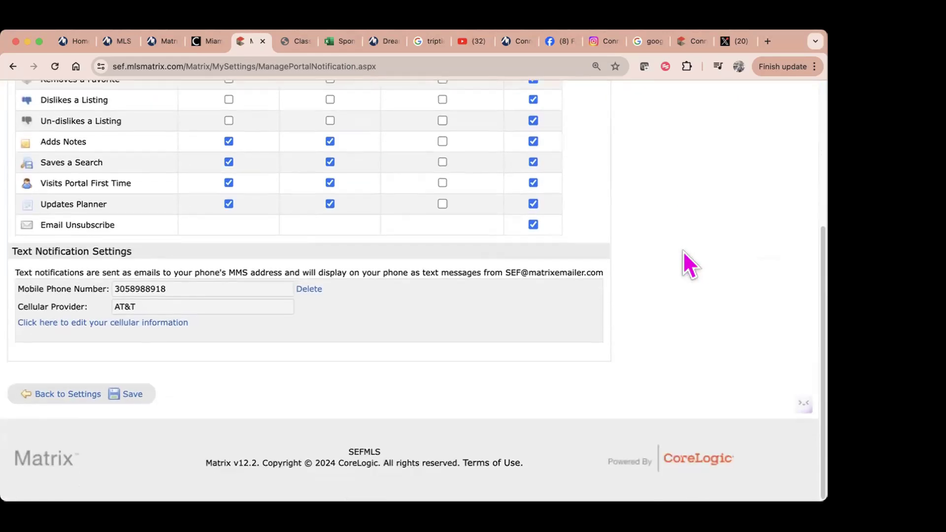
{"action": "scroll", "coordinate": [684, 250], "scroll_direction": "up", "scroll_amount": 5}
{"action": "scroll", "coordinate": [683, 250], "scroll_direction": "down", "scroll_amount": 1}
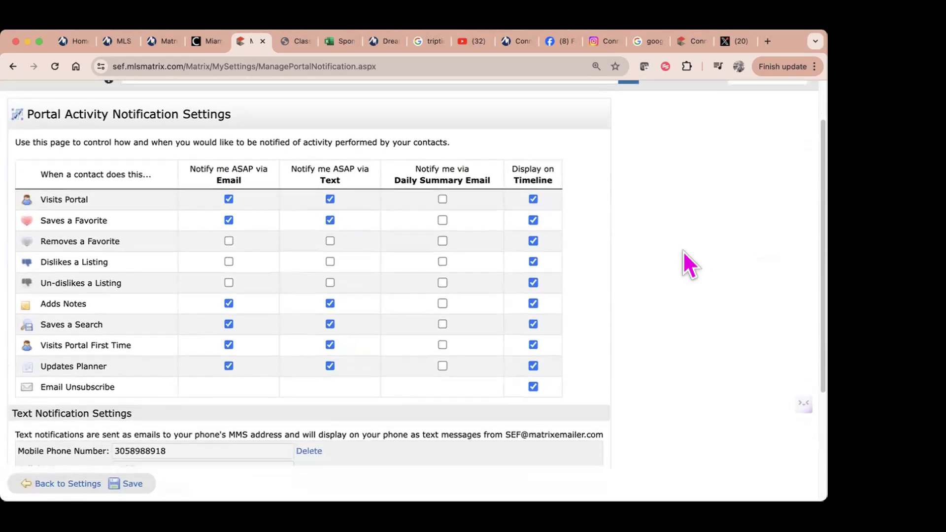
{"action": "scroll", "coordinate": [683, 250], "scroll_direction": "down", "scroll_amount": 1}
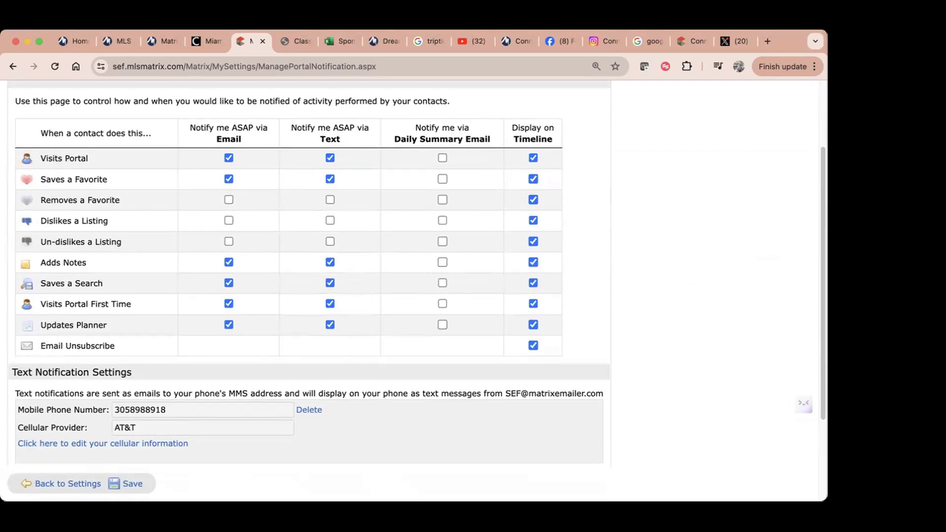
{"action": "scroll", "coordinate": [733, 207], "scroll_direction": "up", "scroll_amount": 3}
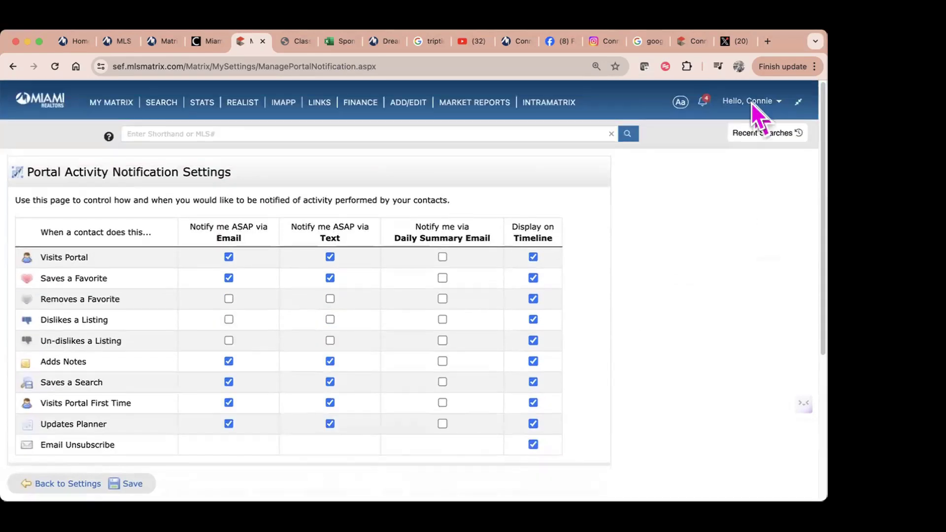
Step: Reopen the portal notification settings, save them, and go back to the dashboard
{"action": "left_click", "coordinate": [752, 102]}
{"action": "left_click", "coordinate": [747, 144]}
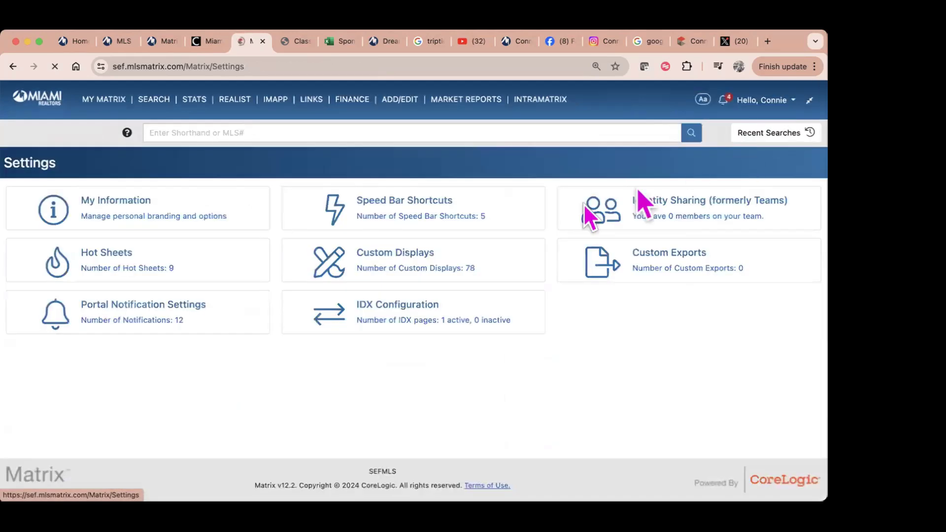
{"action": "left_click", "coordinate": [132, 315]}
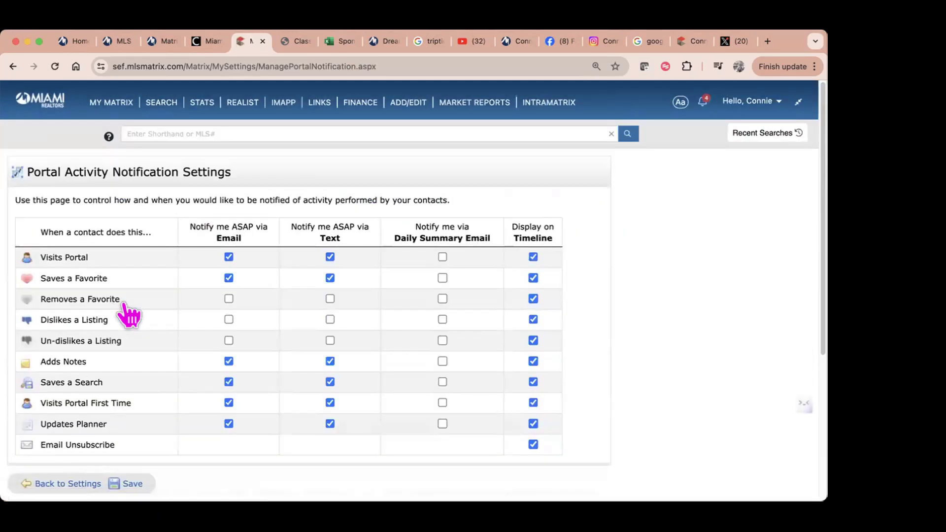
{"action": "scroll", "coordinate": [390, 338], "scroll_direction": "down", "scroll_amount": 3}
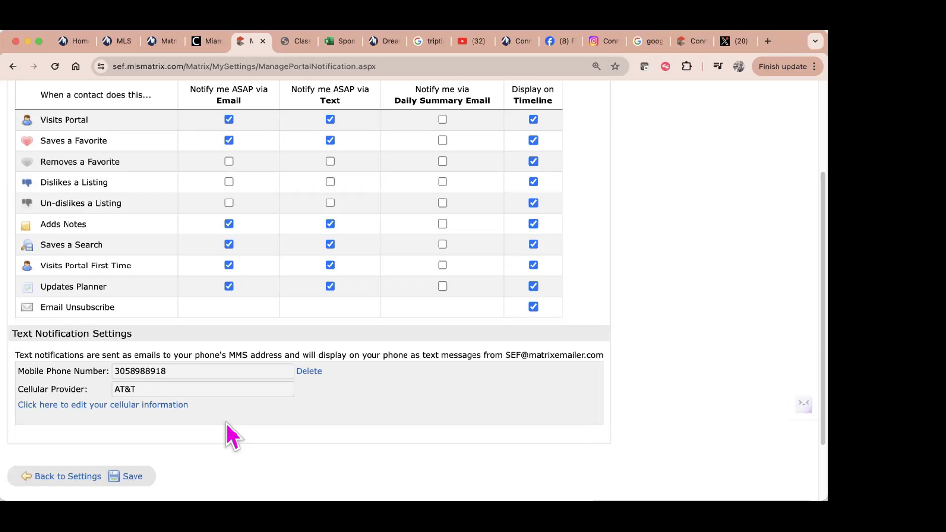
{"action": "left_click", "coordinate": [132, 477]}
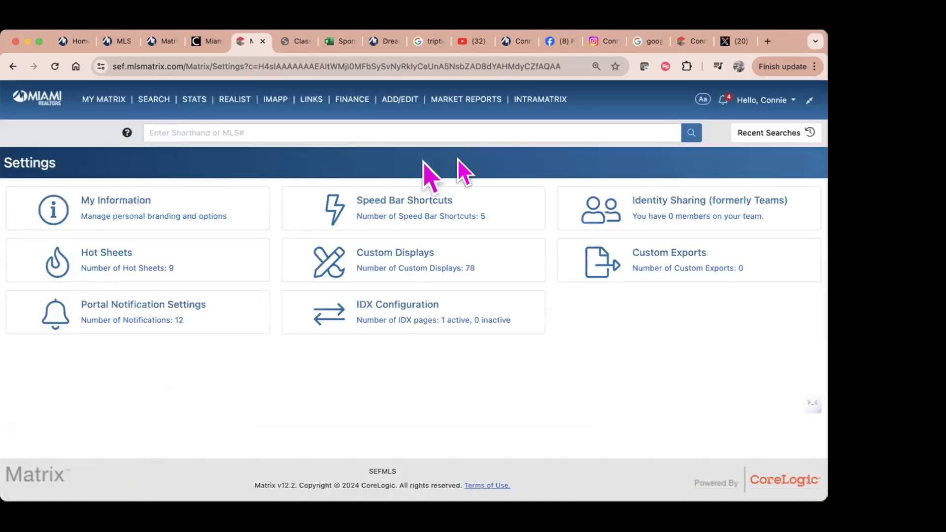
{"action": "left_click", "coordinate": [42, 96]}
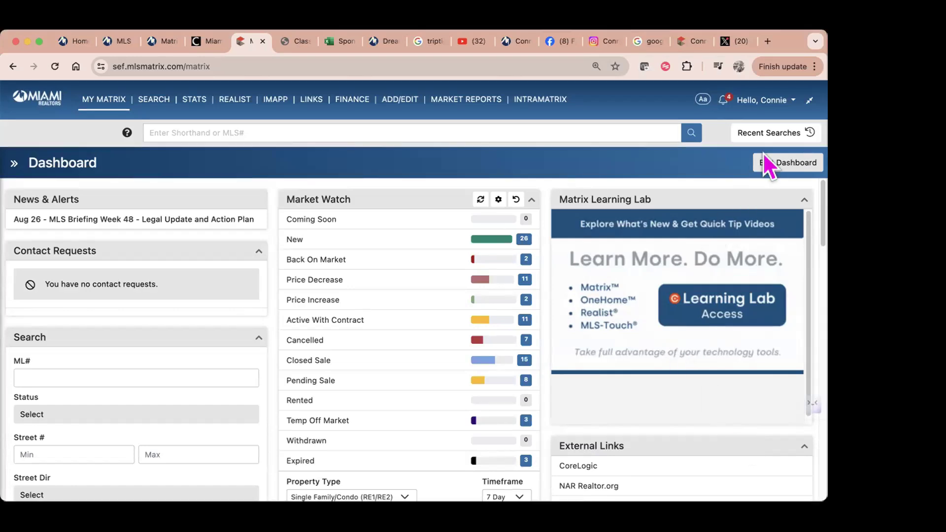
{"action": "left_click", "coordinate": [762, 105]}
{"action": "left_click", "coordinate": [729, 122]}
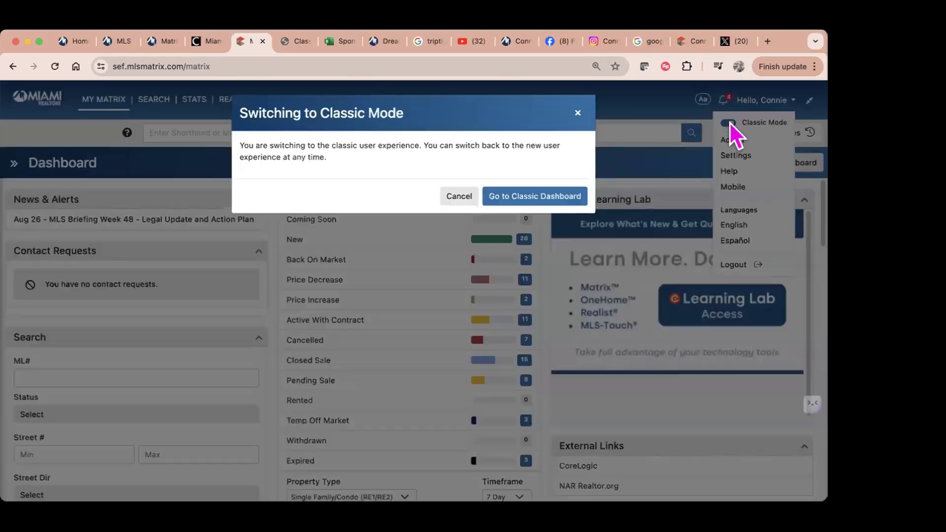
{"action": "left_click", "coordinate": [511, 198]}
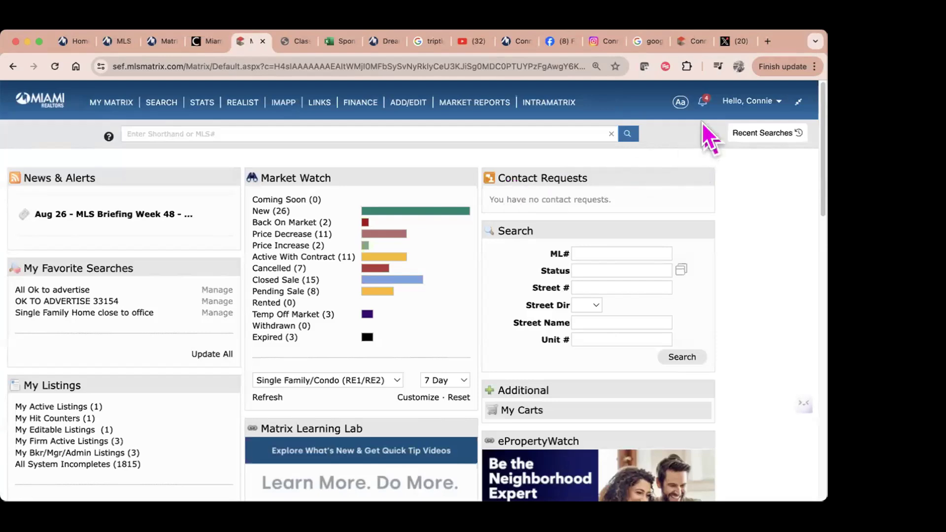
{"action": "left_click", "coordinate": [739, 101]}
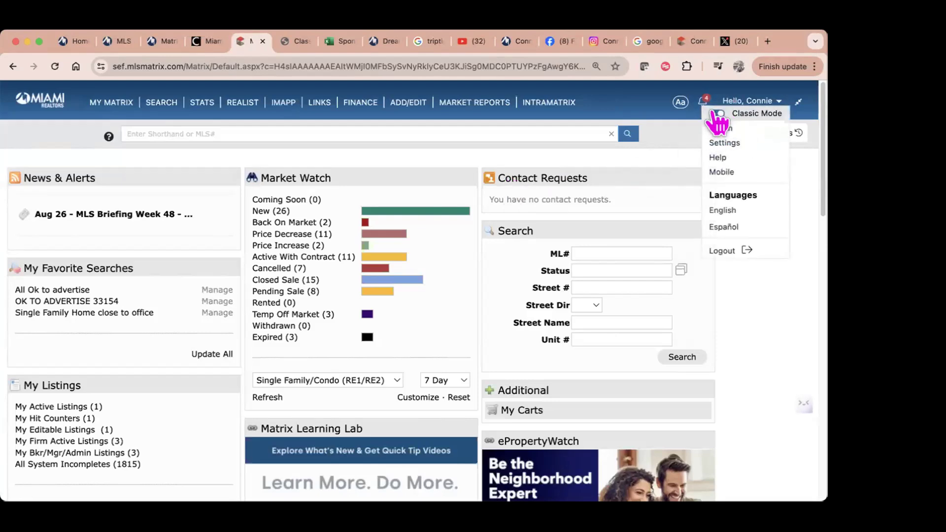
{"action": "left_click", "coordinate": [713, 116]}
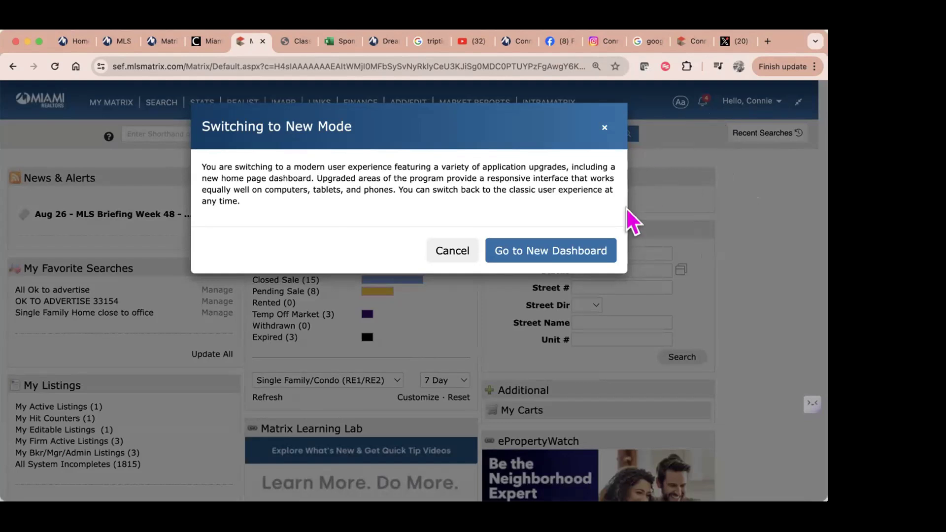
{"action": "left_click", "coordinate": [570, 253]}
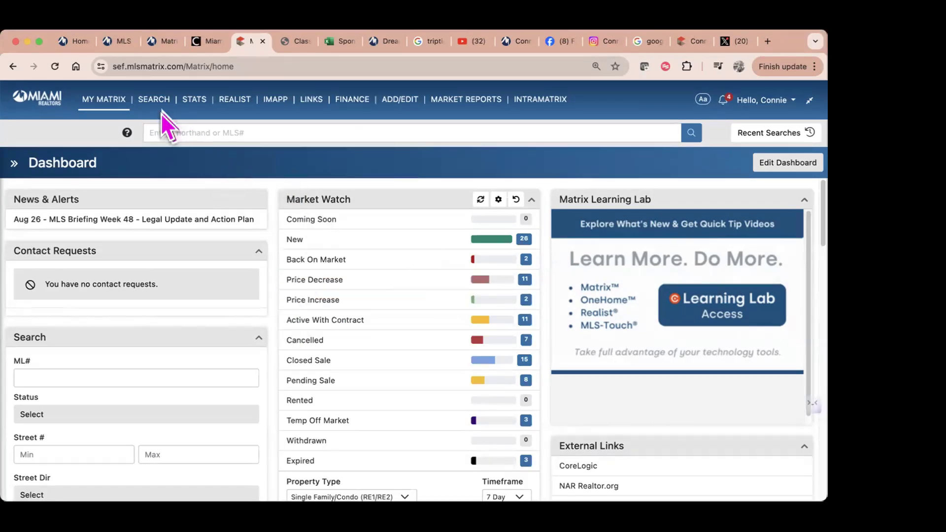
Step: Start an RE1/RE2 Single Family/Condo search, unchecking Coming Soon and Active With Contract
{"action": "mouse_move", "coordinate": [156, 100]}
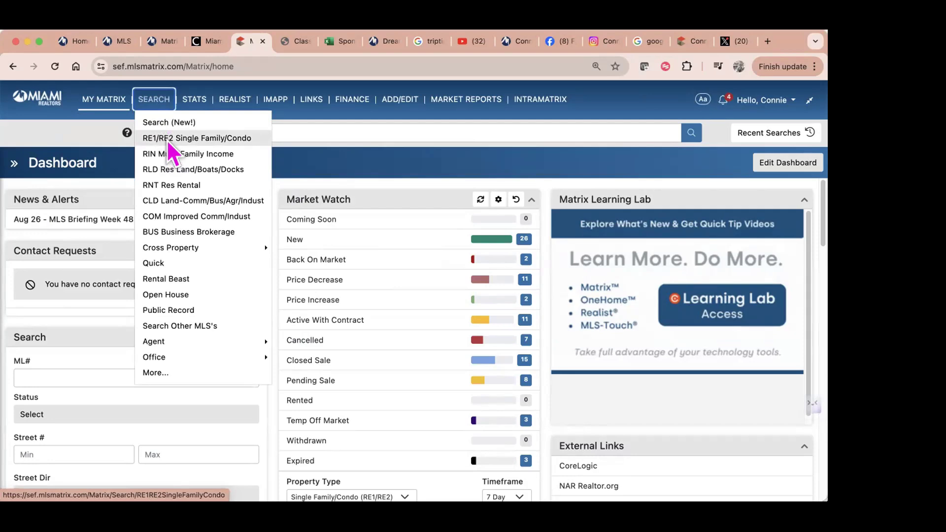
{"action": "left_click", "coordinate": [162, 140]}
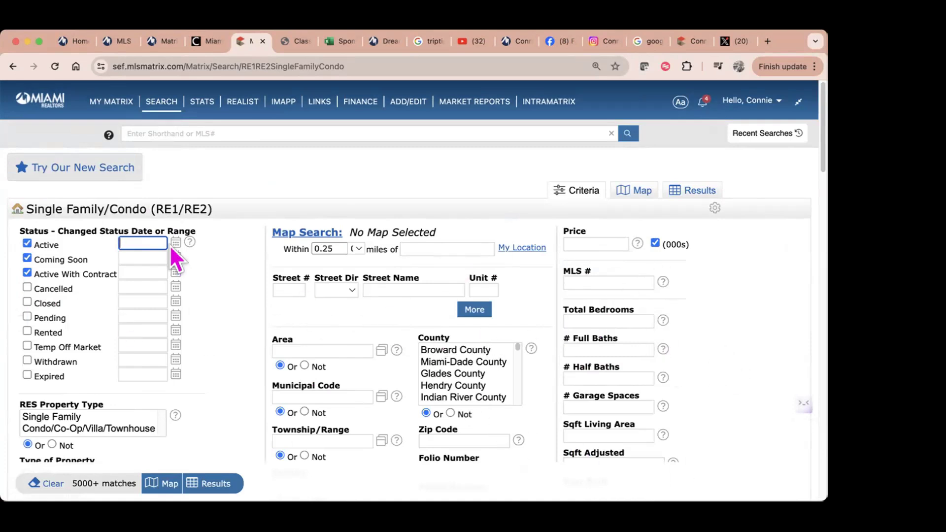
{"action": "scroll", "coordinate": [232, 296], "scroll_direction": "down", "scroll_amount": 2}
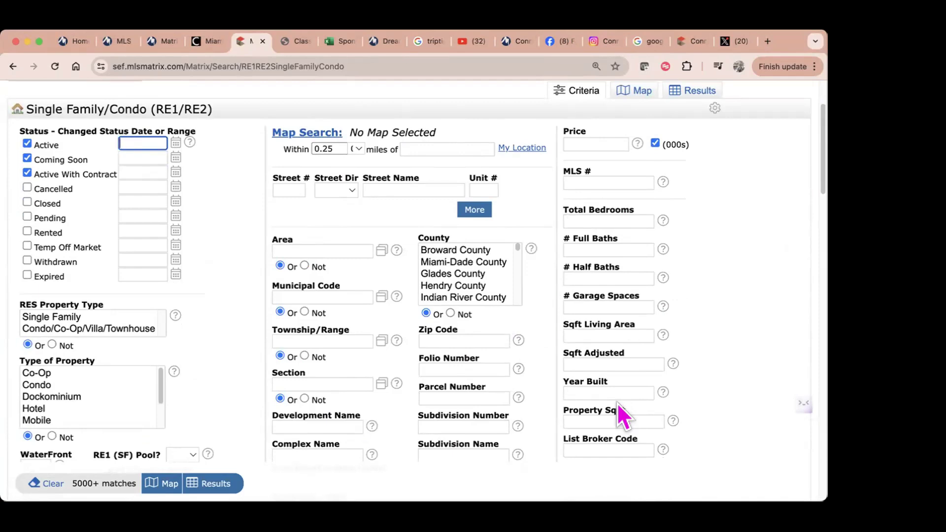
{"action": "scroll", "coordinate": [89, 231], "scroll_direction": "up", "scroll_amount": 3}
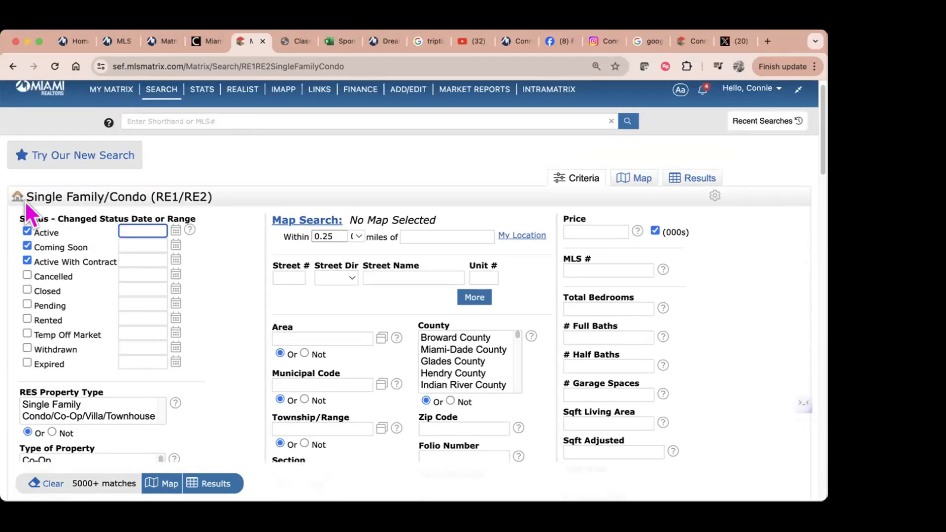
{"action": "left_click", "coordinate": [27, 246]}
{"action": "left_click", "coordinate": [27, 261]}
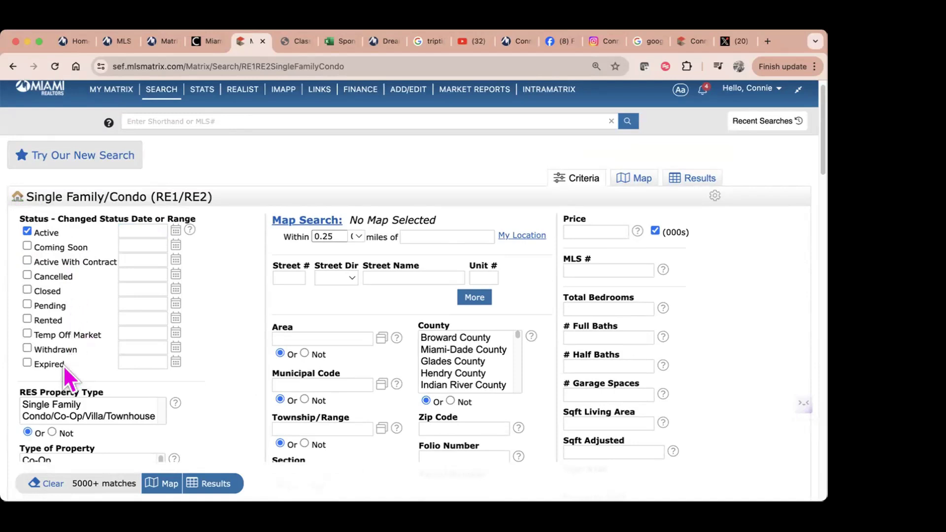
{"action": "scroll", "coordinate": [254, 339], "scroll_direction": "down", "scroll_amount": 3}
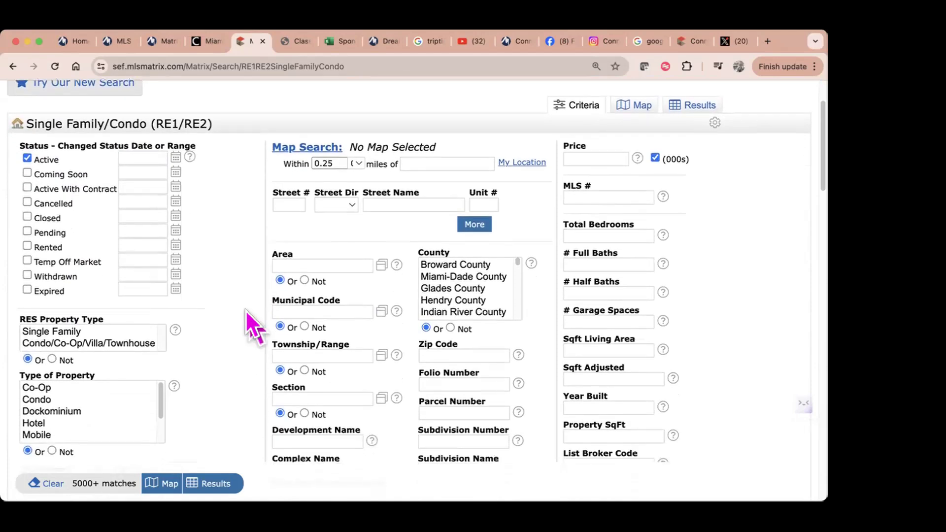
{"action": "left_click", "coordinate": [69, 273]}
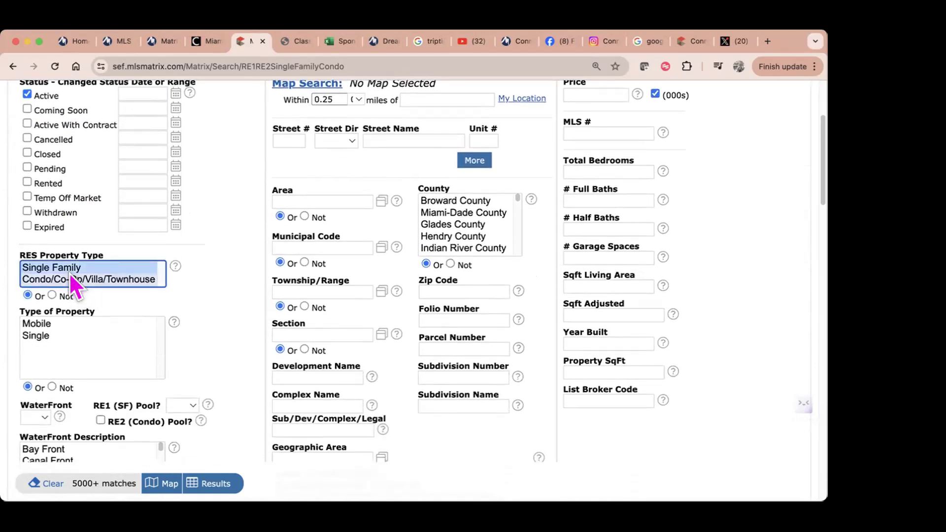
{"action": "left_click", "coordinate": [41, 335]}
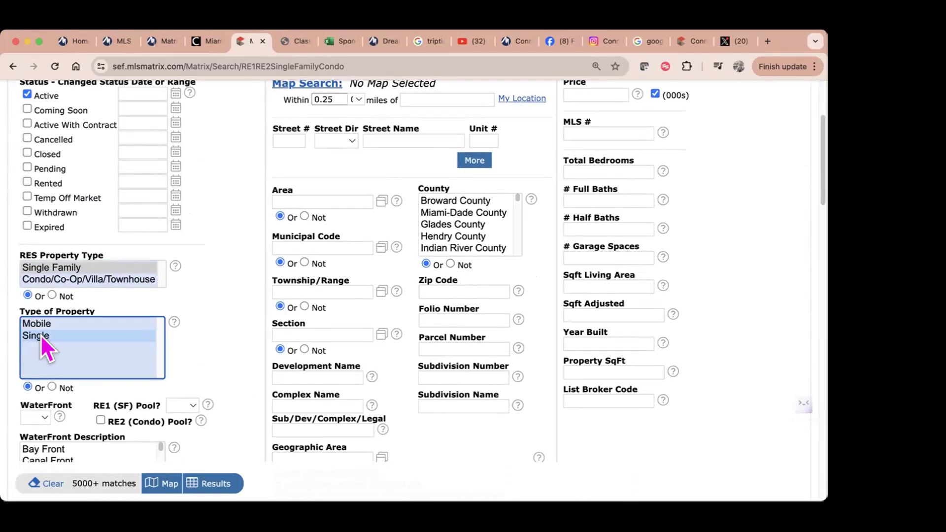
{"action": "left_click", "coordinate": [47, 416]}
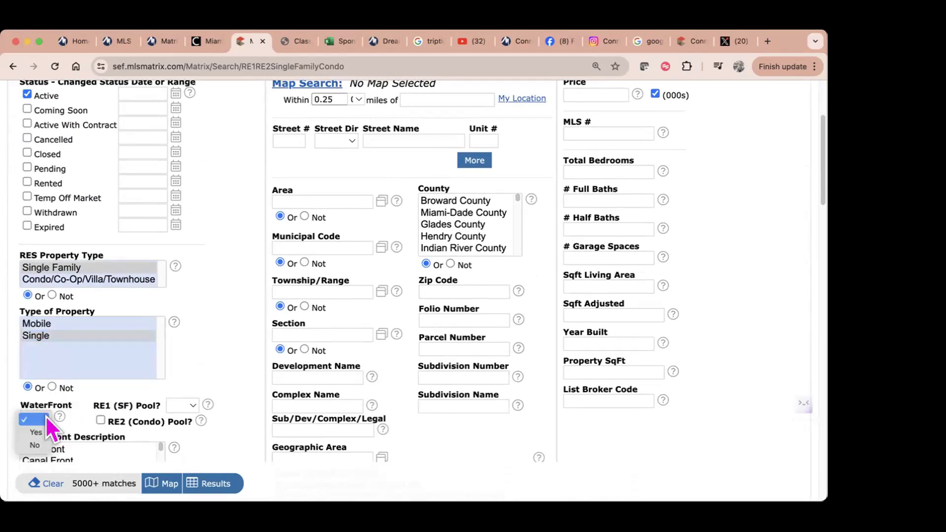
{"action": "left_click", "coordinate": [186, 406]}
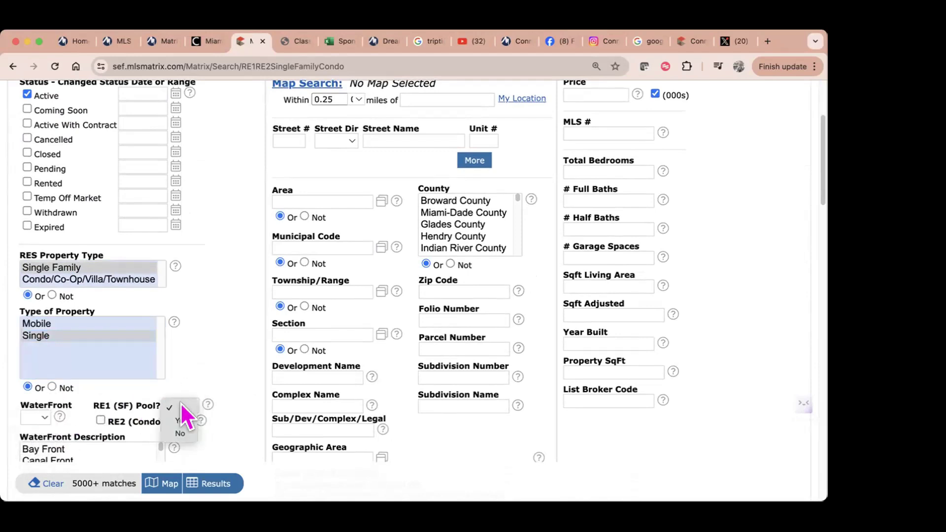
{"action": "left_click", "coordinate": [180, 422]}
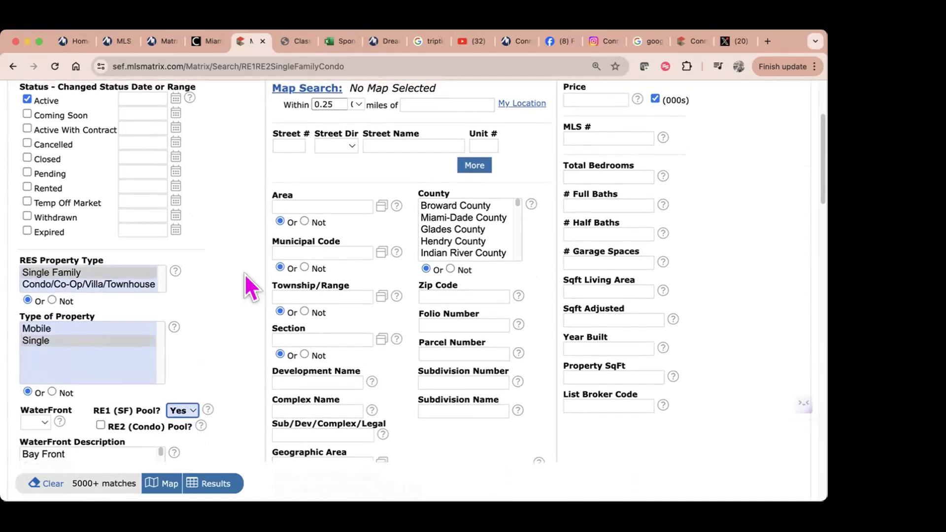
{"action": "scroll", "coordinate": [244, 273], "scroll_direction": "up", "scroll_amount": 1}
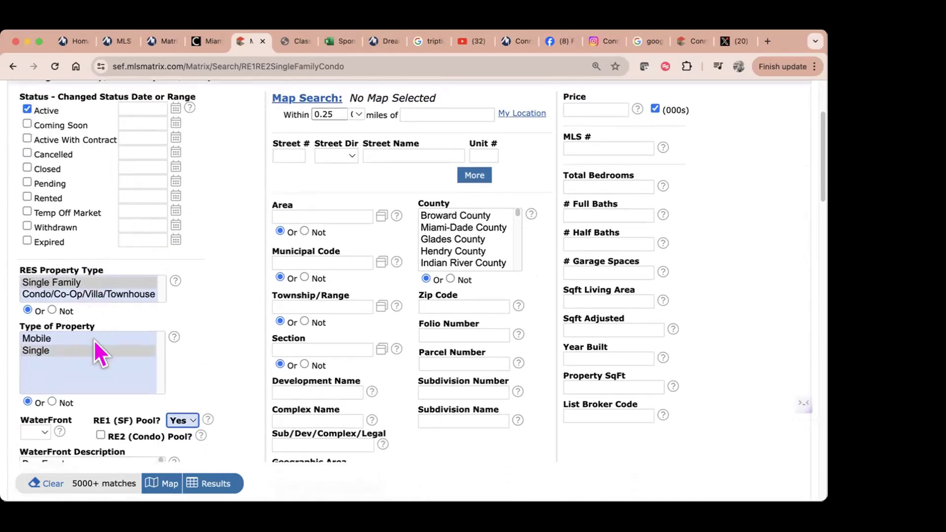
{"action": "scroll", "coordinate": [215, 340], "scroll_direction": "down", "scroll_amount": 3}
{"action": "scroll", "coordinate": [217, 315], "scroll_direction": "down", "scroll_amount": 5}
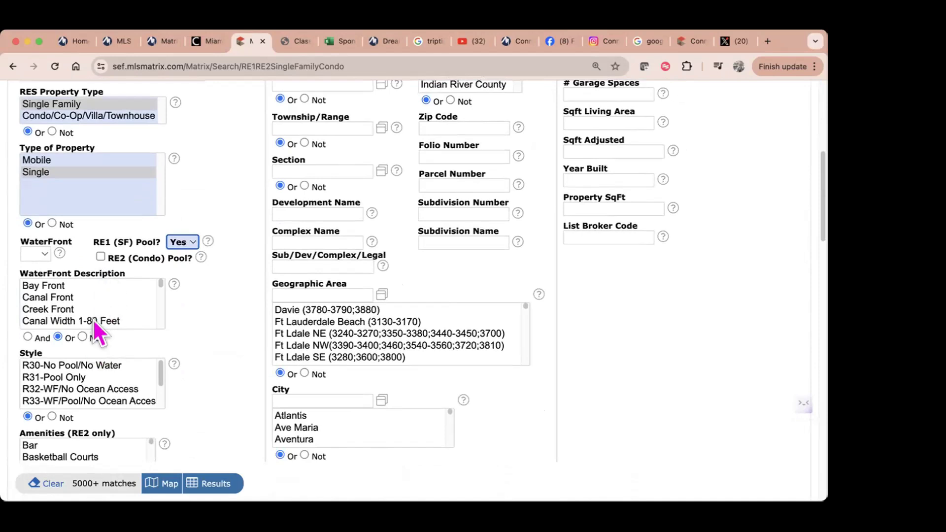
{"action": "scroll", "coordinate": [139, 358], "scroll_direction": "down", "scroll_amount": 2}
{"action": "scroll", "coordinate": [222, 357], "scroll_direction": "down", "scroll_amount": 1}
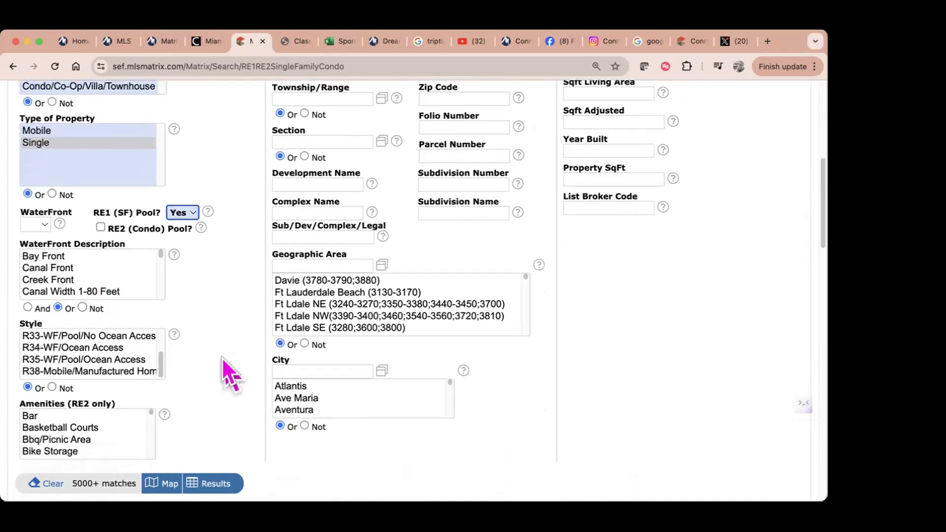
{"action": "scroll", "coordinate": [222, 357], "scroll_direction": "down", "scroll_amount": 7}
{"action": "mouse_move", "coordinate": [152, 259]}
{"action": "left_mouse_down"}
{"action": "mouse_move", "coordinate": [153, 279]}
{"action": "mouse_move", "coordinate": [151, 247]}
{"action": "left_mouse_up"}
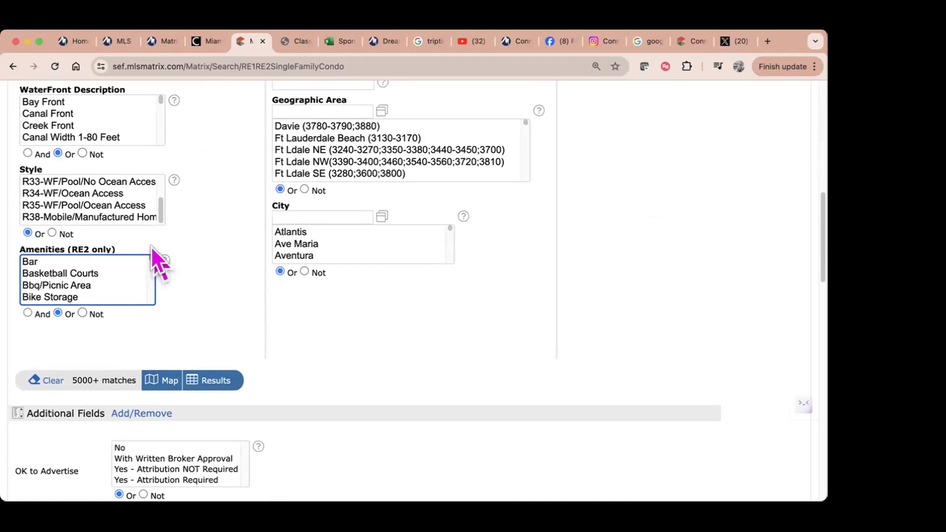
{"action": "scroll", "coordinate": [460, 300], "scroll_direction": "up", "scroll_amount": 8}
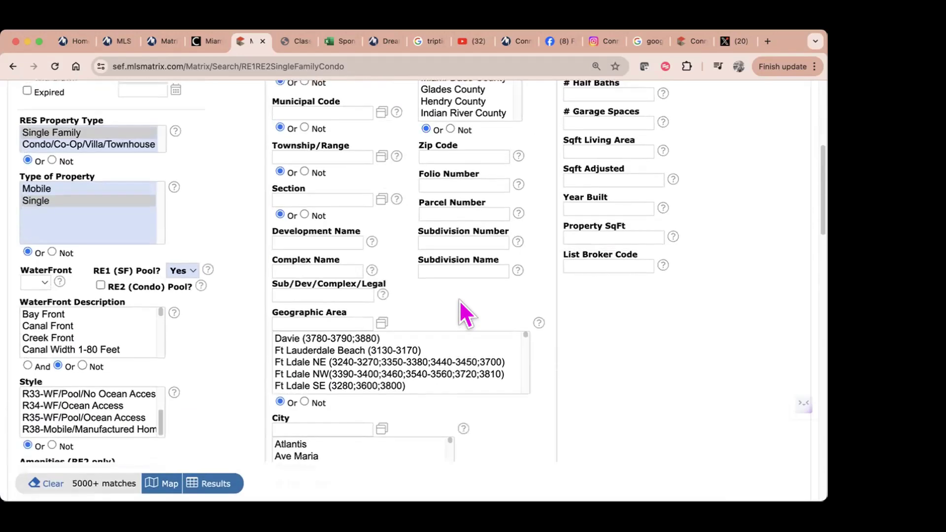
{"action": "scroll", "coordinate": [459, 300], "scroll_direction": "up", "scroll_amount": 10}
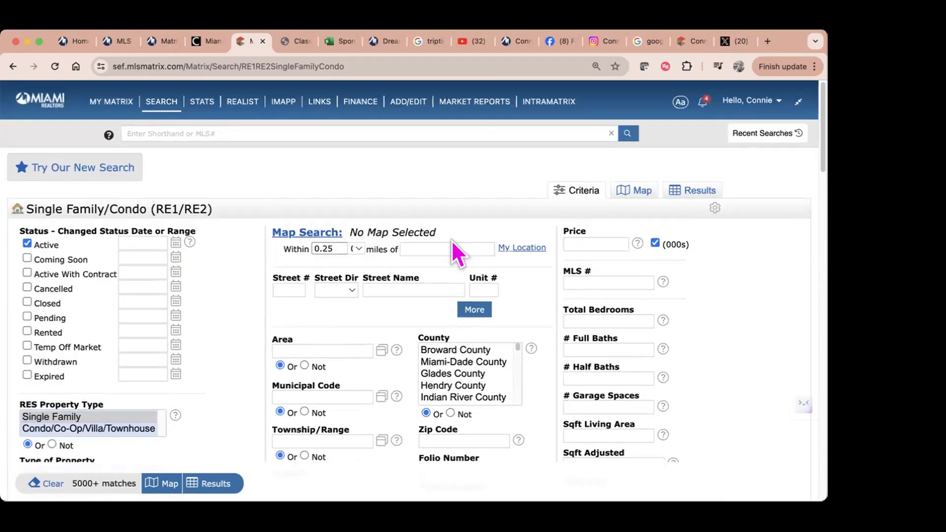
Step: Keep the search radius at 0.25 miles and add extra street-address rows
{"action": "left_click", "coordinate": [357, 249]}
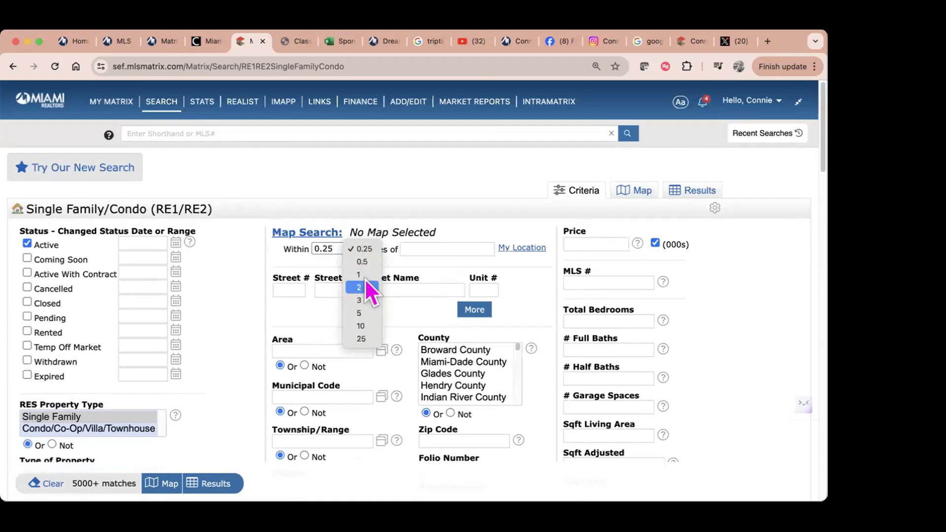
{"action": "left_click", "coordinate": [402, 253]}
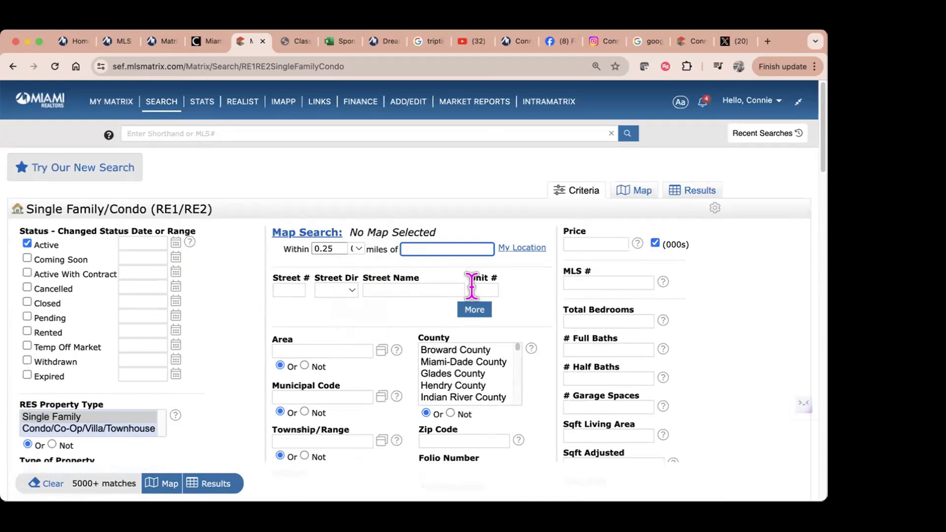
{"action": "left_click", "coordinate": [469, 310]}
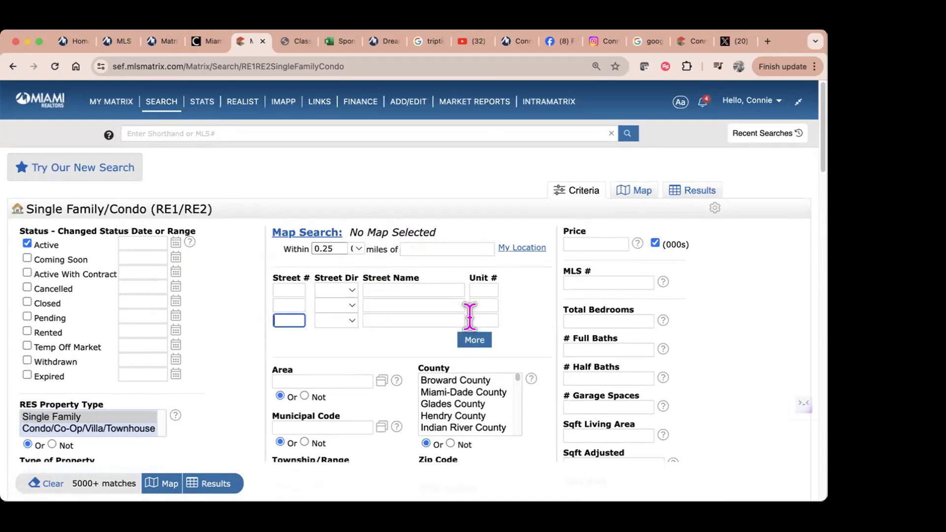
{"action": "left_click", "coordinate": [474, 342]}
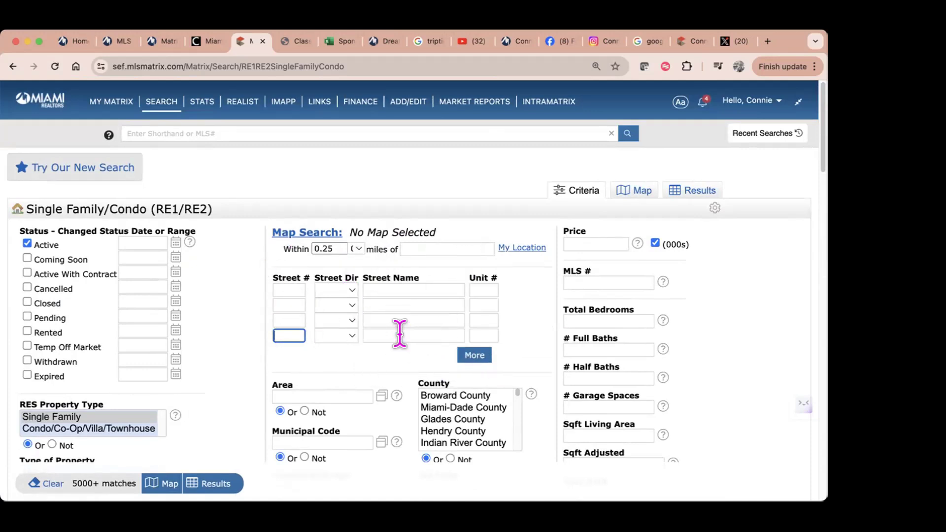
{"action": "left_click", "coordinate": [479, 357]}
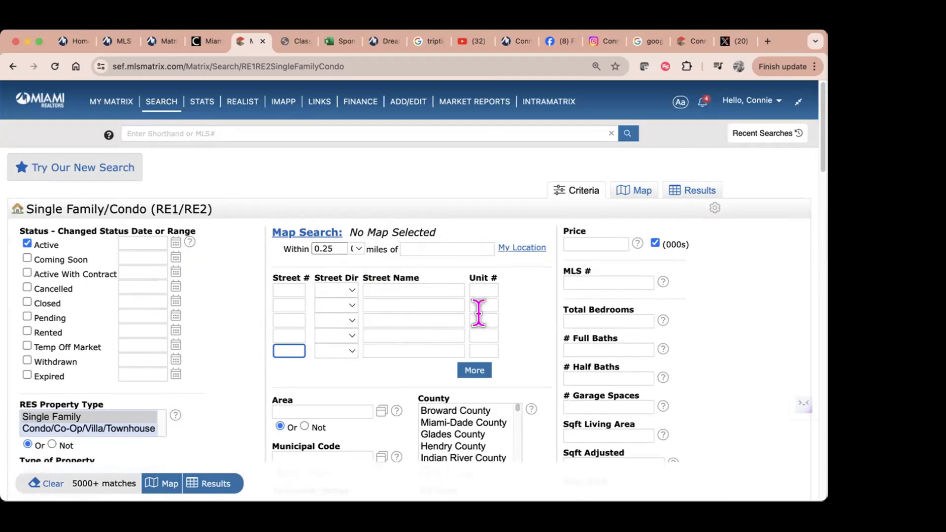
{"action": "scroll", "coordinate": [376, 271], "scroll_direction": "down", "scroll_amount": 5}
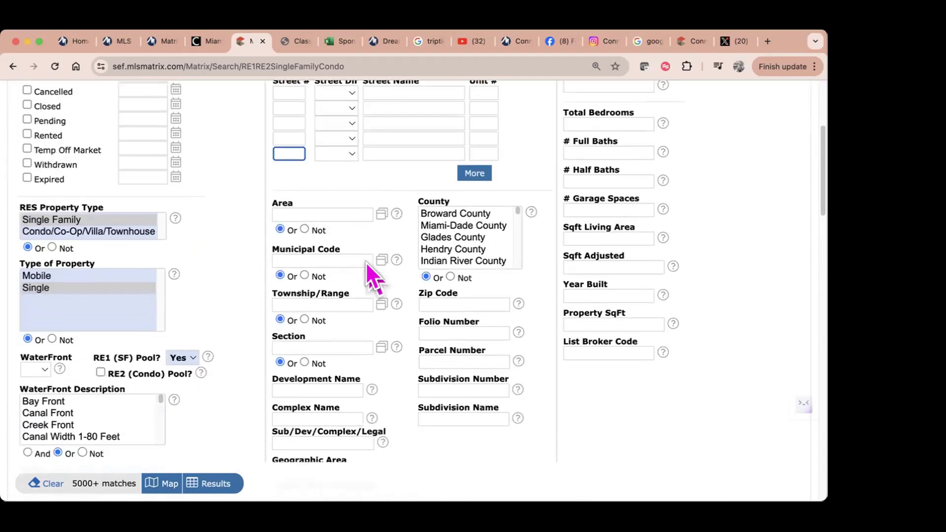
Step: Enter zip codes 33134,33133 in the Zip Code criterion
{"action": "left_click", "coordinate": [301, 146]}
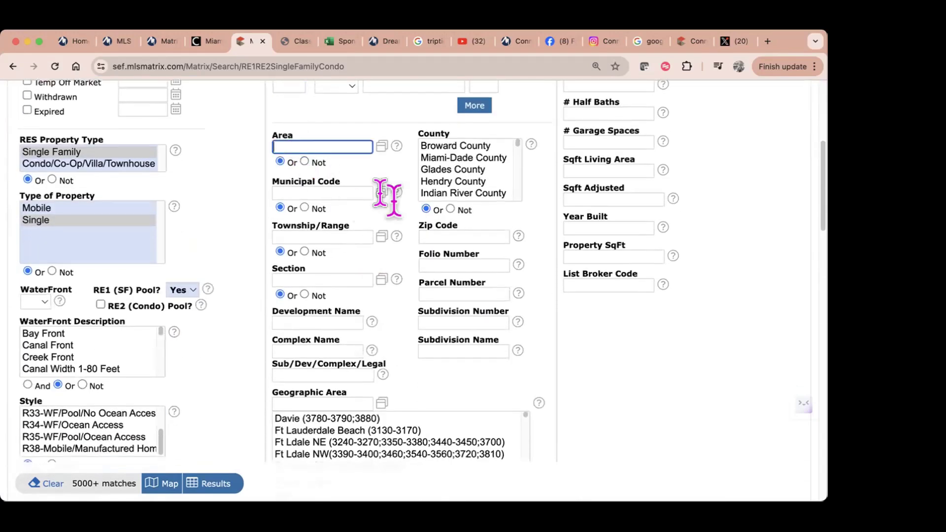
{"action": "left_click", "coordinate": [302, 192]}
{"action": "left_click", "coordinate": [306, 235]}
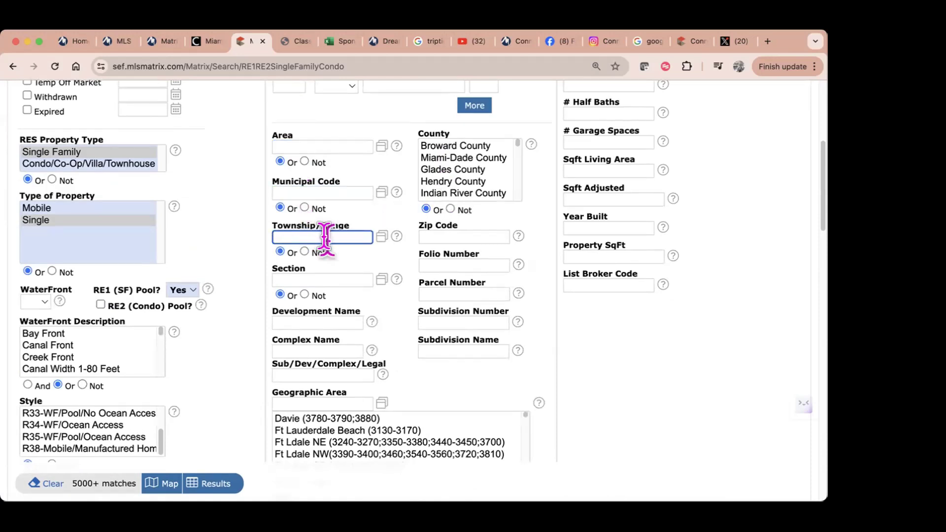
{"action": "left_click", "coordinate": [451, 235]}
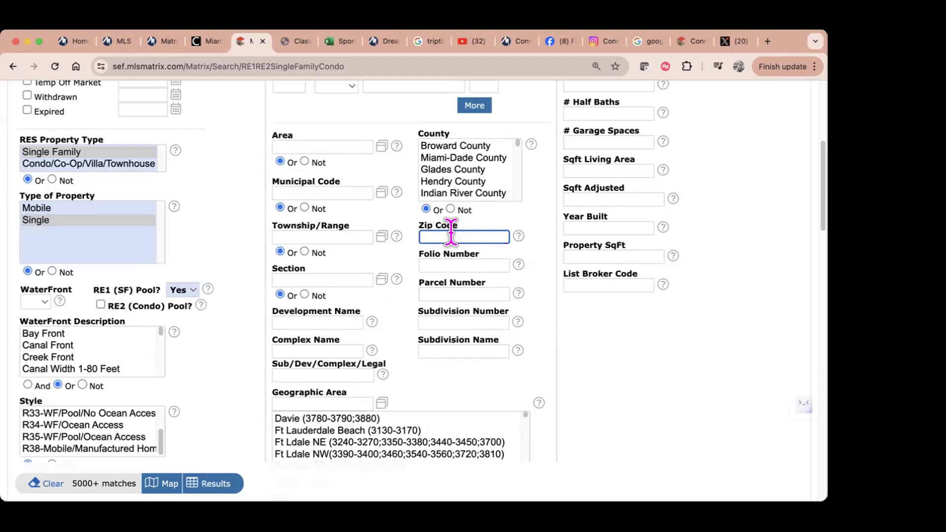
{"action": "type", "text": "33134"}
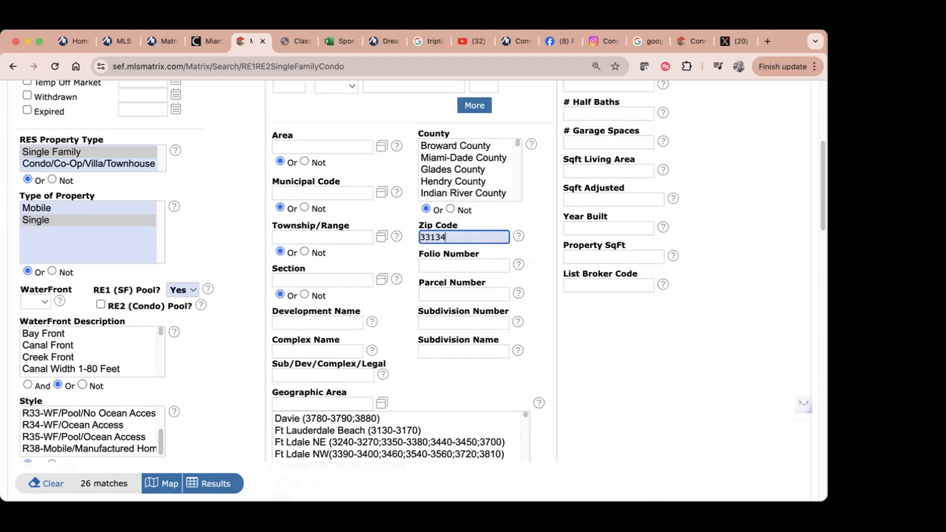
{"action": "type", "text": ",33133"}
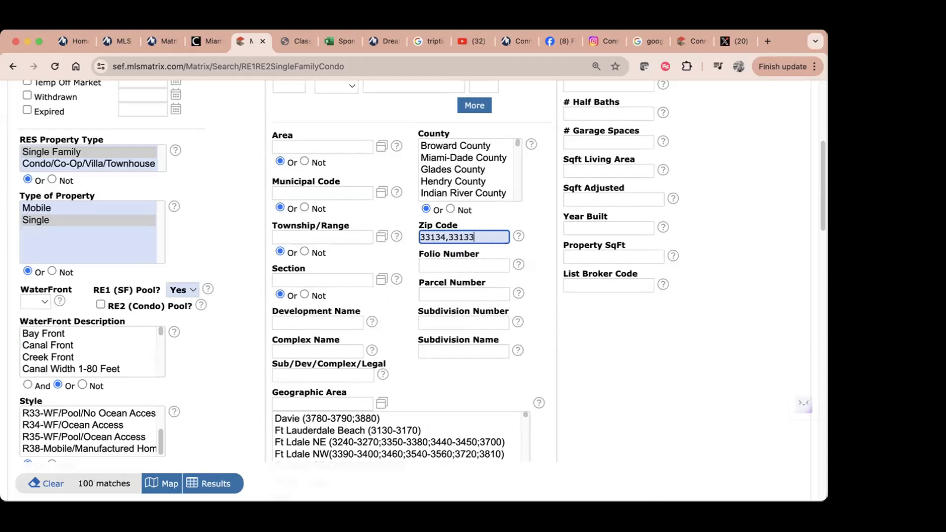
Step: Check the City lookup list, then close it and return to the search form
{"action": "scroll", "coordinate": [539, 340], "scroll_direction": "down", "scroll_amount": 3}
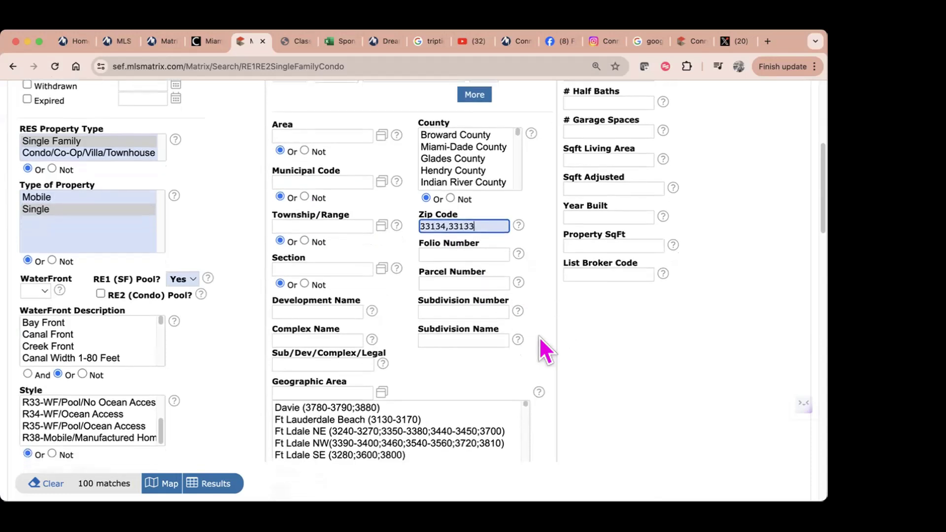
{"action": "scroll", "coordinate": [425, 392], "scroll_direction": "down", "scroll_amount": 5}
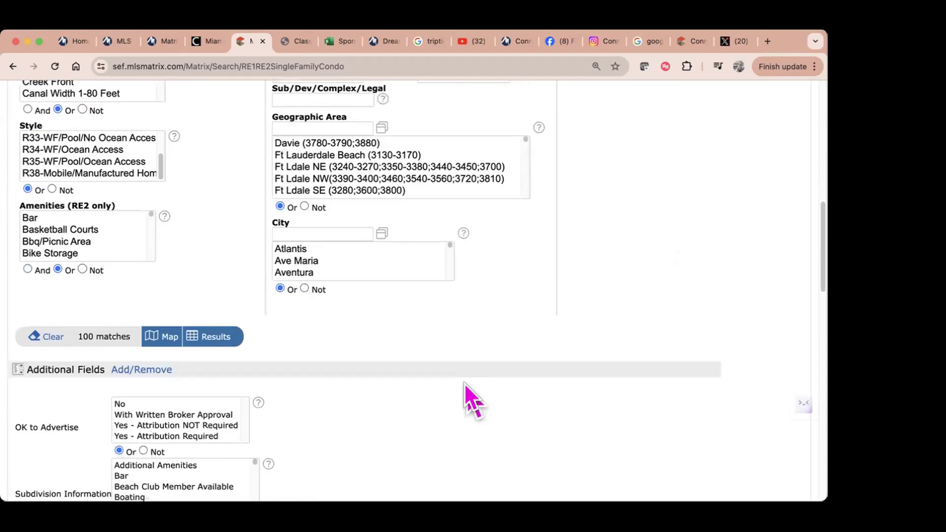
{"action": "left_click", "coordinate": [382, 190]}
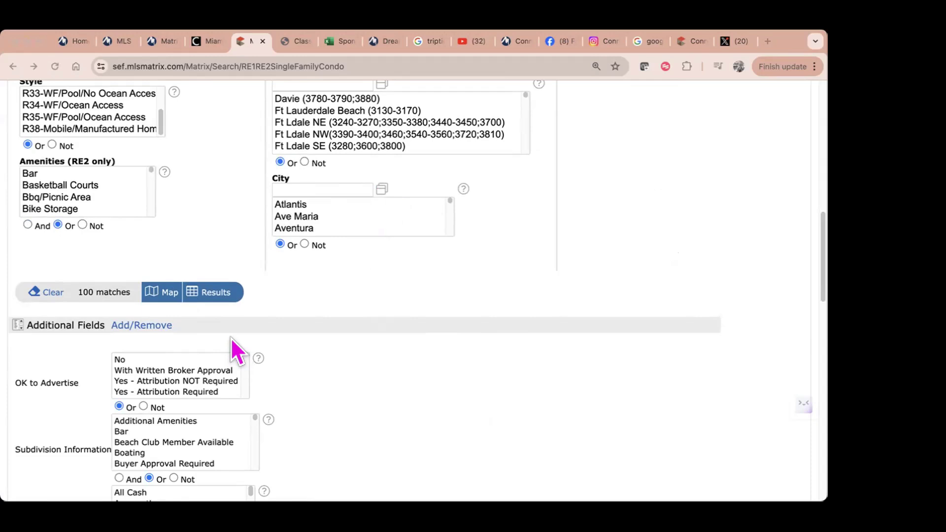
{"action": "left_click", "coordinate": [149, 147]}
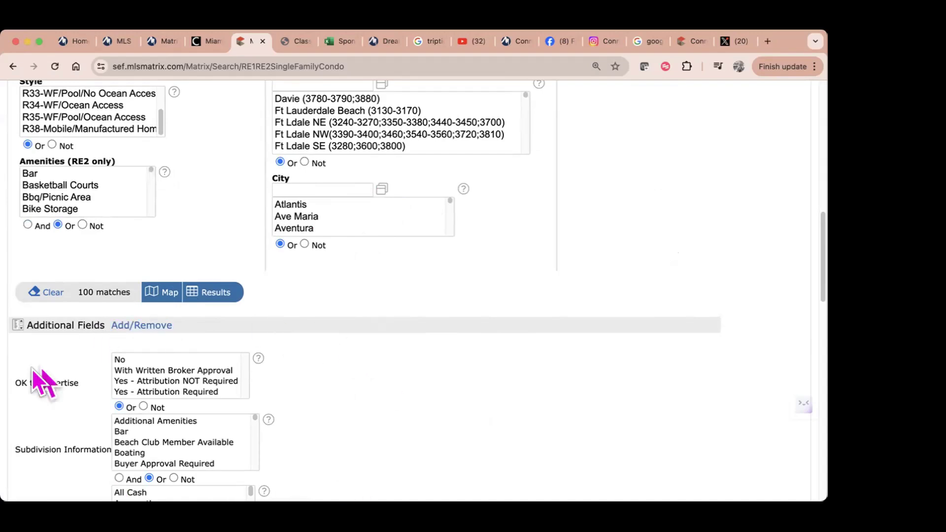
Step: Scroll through the search form and open the Additional Fields customization
{"action": "scroll", "coordinate": [406, 428], "scroll_direction": "up", "scroll_amount": 5}
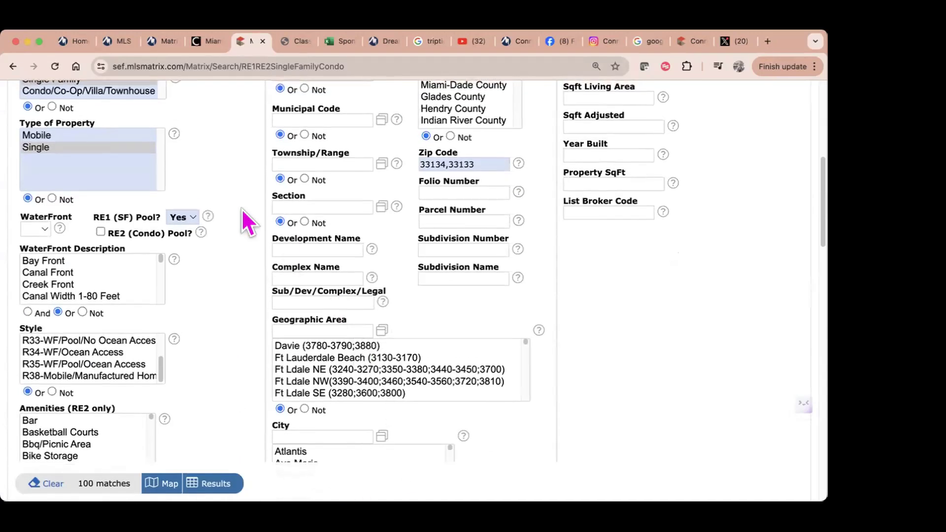
{"action": "scroll", "coordinate": [198, 197], "scroll_direction": "up", "scroll_amount": 5}
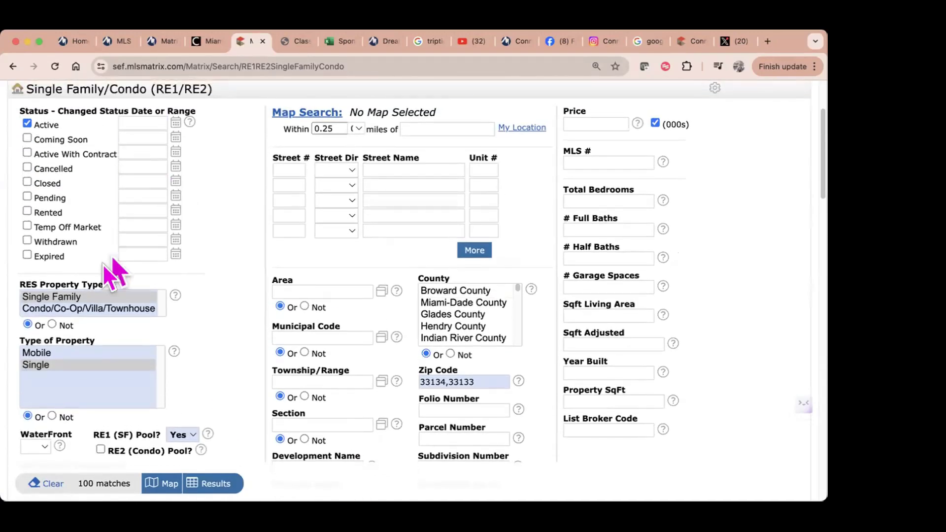
{"action": "scroll", "coordinate": [211, 379], "scroll_direction": "down", "scroll_amount": 5}
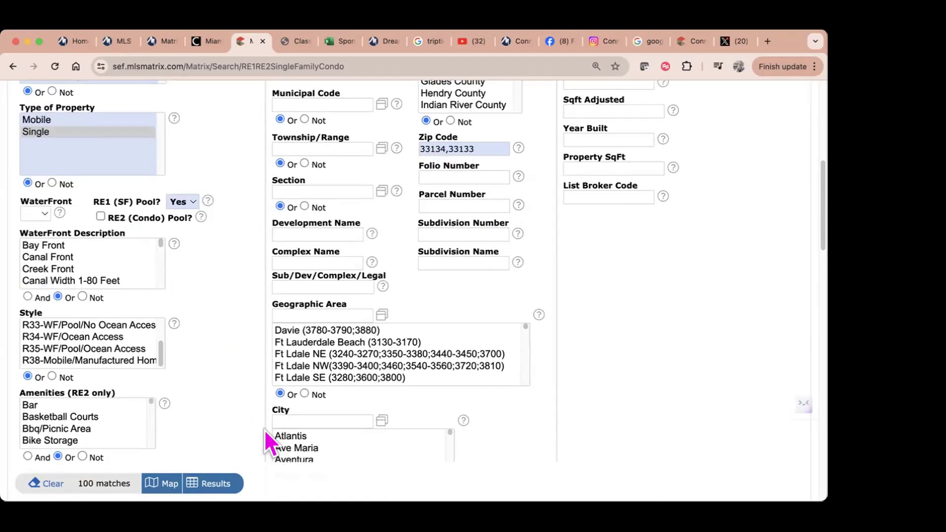
{"action": "scroll", "coordinate": [248, 429], "scroll_direction": "down", "scroll_amount": 7}
{"action": "scroll", "coordinate": [347, 416], "scroll_direction": "down", "scroll_amount": 3}
{"action": "scroll", "coordinate": [347, 416], "scroll_direction": "up", "scroll_amount": 1}
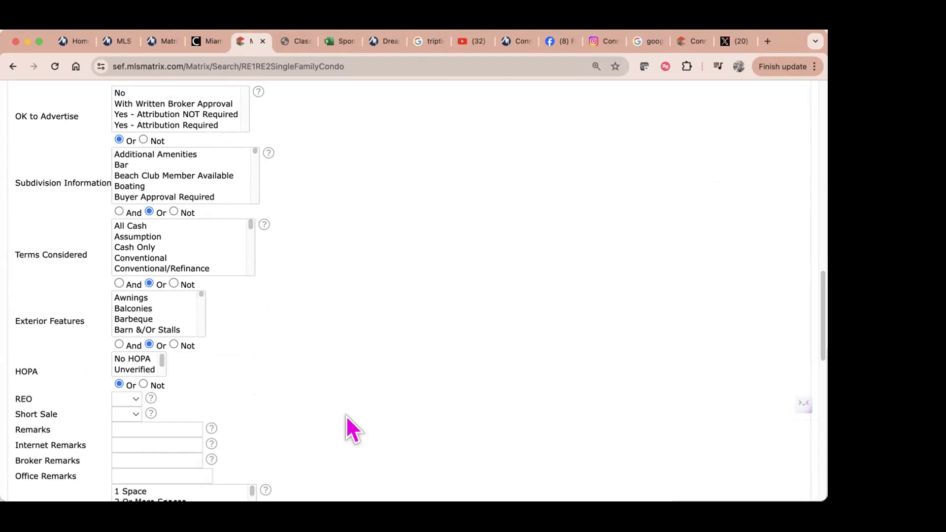
{"action": "scroll", "coordinate": [347, 414], "scroll_direction": "down", "scroll_amount": 6}
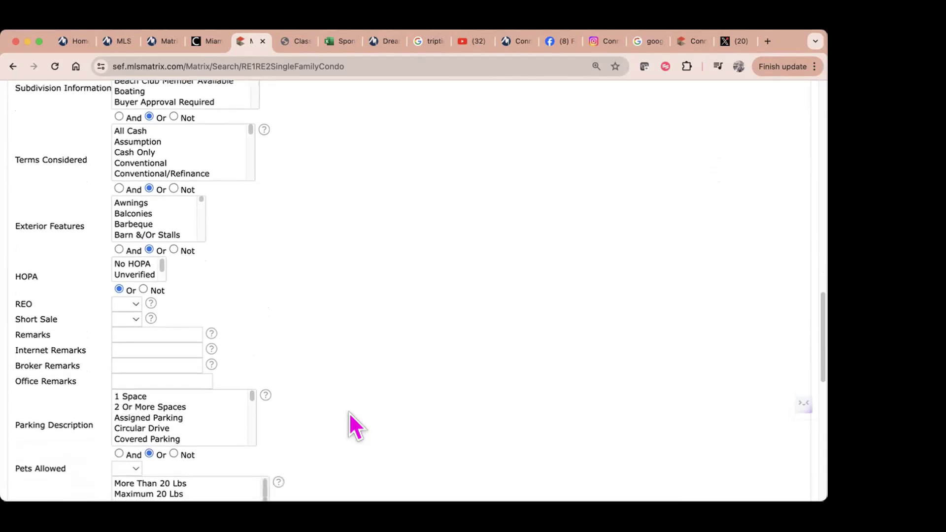
{"action": "scroll", "coordinate": [349, 412], "scroll_direction": "up", "scroll_amount": 9}
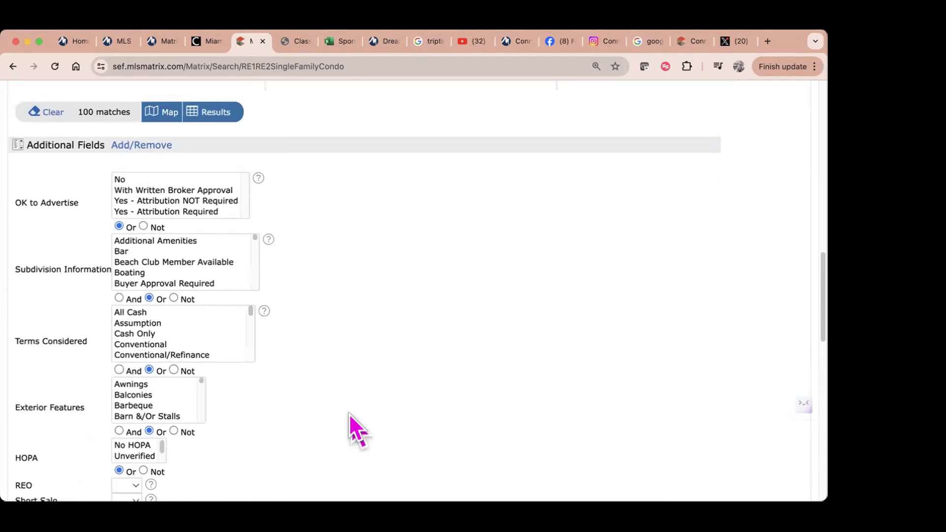
{"action": "scroll", "coordinate": [349, 413], "scroll_direction": "up", "scroll_amount": 2}
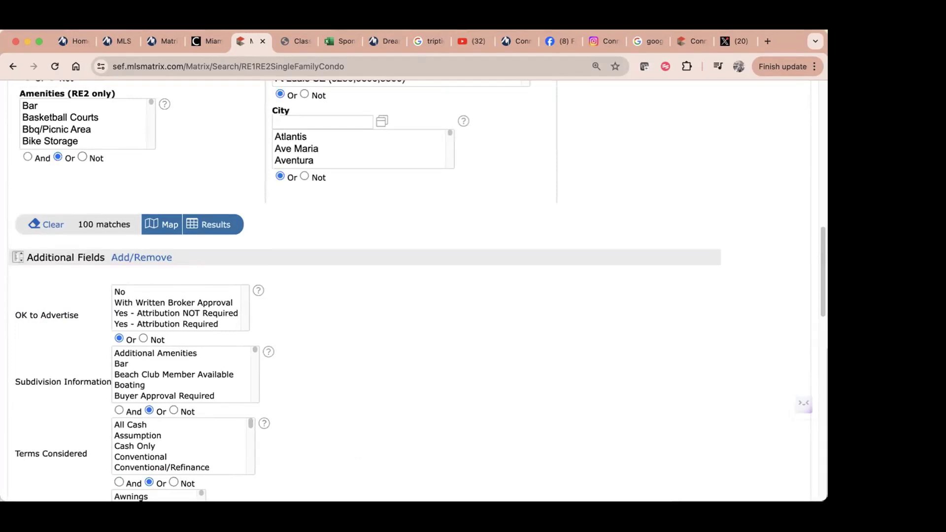
{"action": "left_click", "coordinate": [124, 258]}
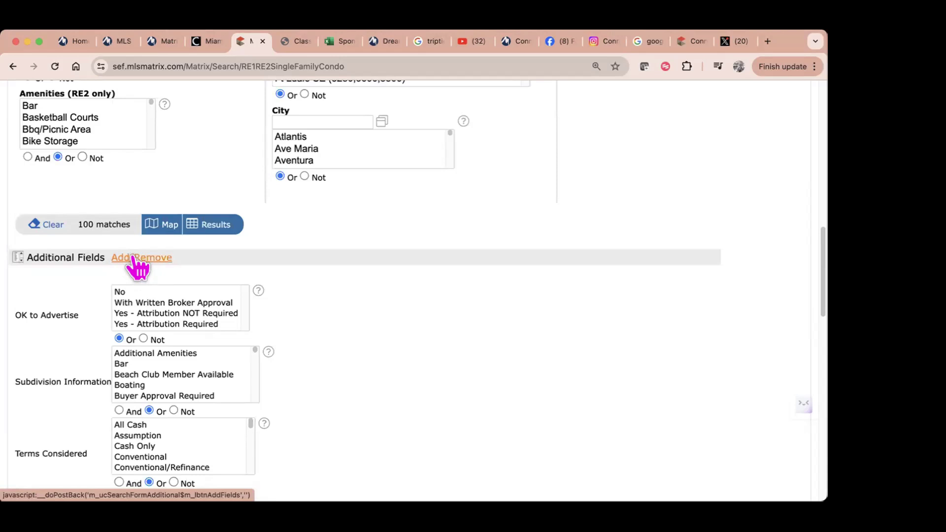
Step: Leave the Additional Fields customization and scroll the search form down to Additional Fields
{"action": "left_click", "coordinate": [134, 261]}
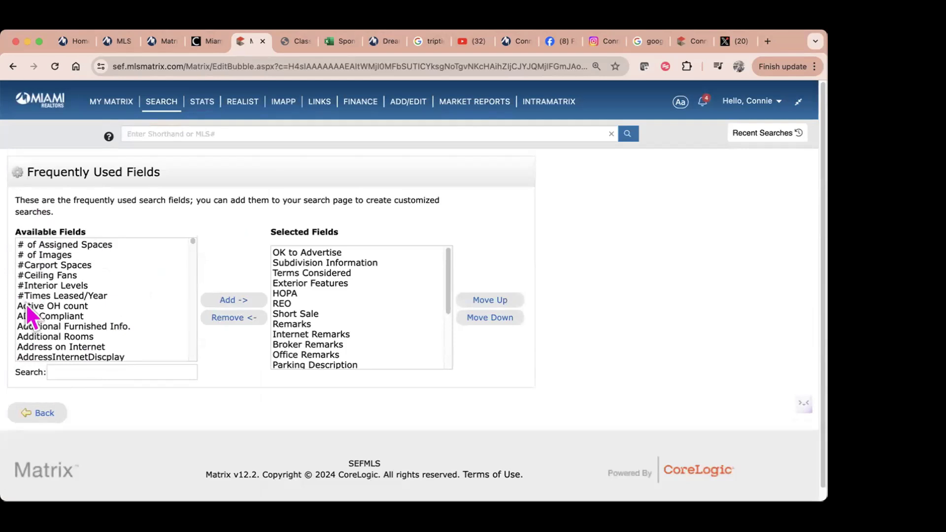
{"action": "left_click", "coordinate": [52, 372]}
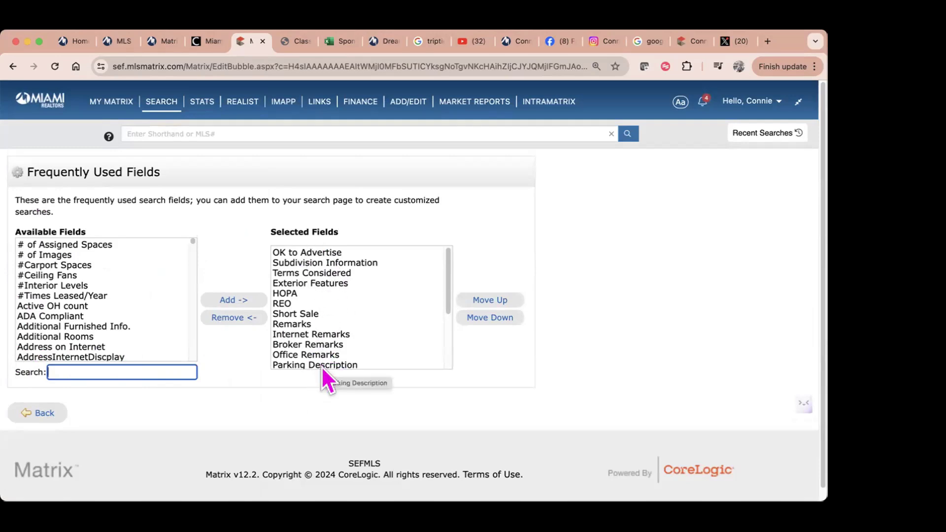
{"action": "left_click", "coordinate": [35, 414]}
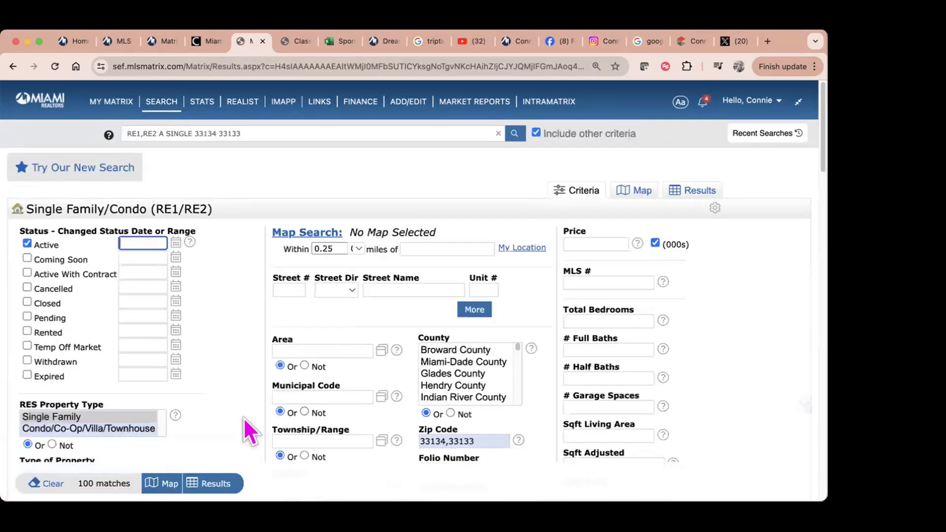
{"action": "scroll", "coordinate": [244, 415], "scroll_direction": "down", "scroll_amount": 10}
{"action": "scroll", "coordinate": [244, 416], "scroll_direction": "down", "scroll_amount": 1}
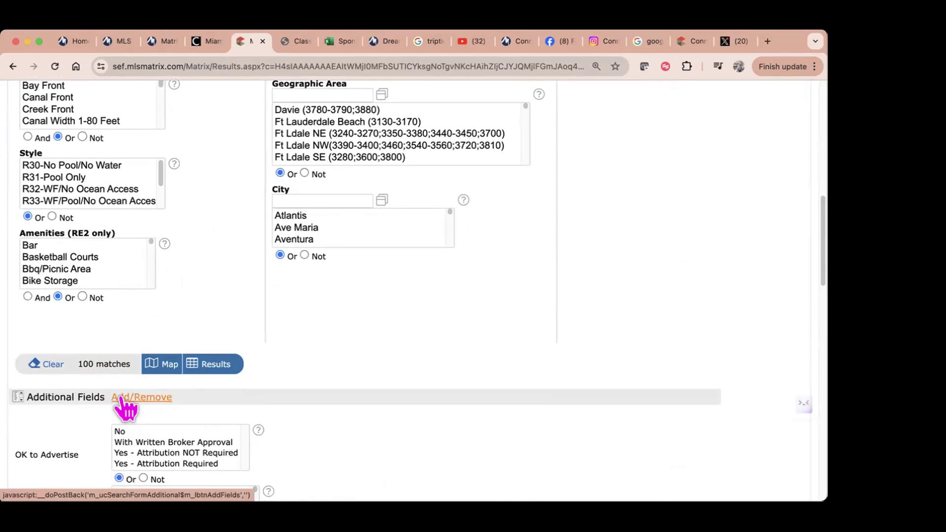
Step: Filter the frequently used fields for 'ok' and add OK to Advertise
{"action": "left_click", "coordinate": [126, 399]}
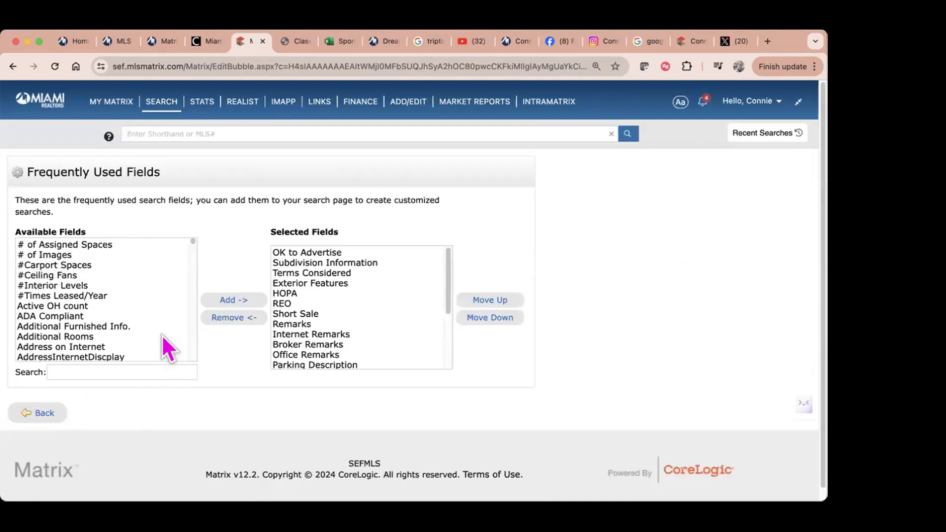
{"action": "left_click", "coordinate": [134, 368]}
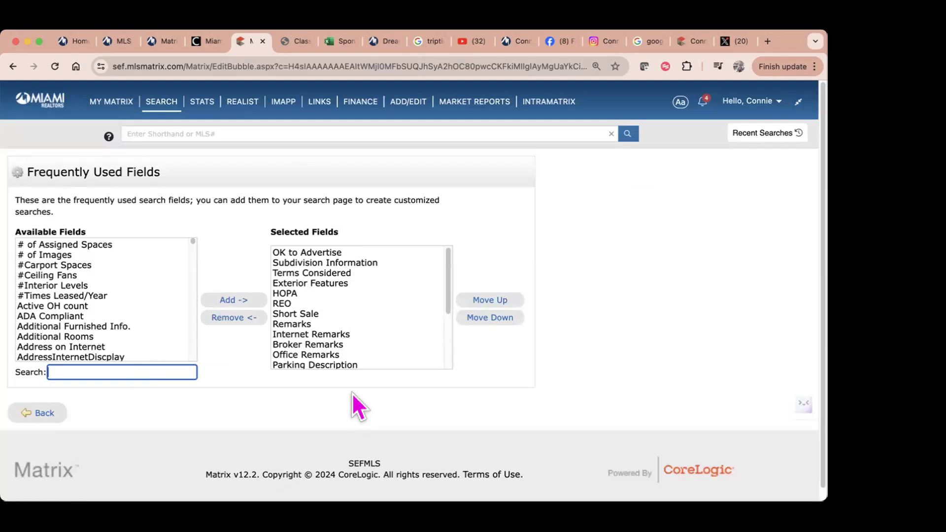
{"action": "type", "text": "o"}
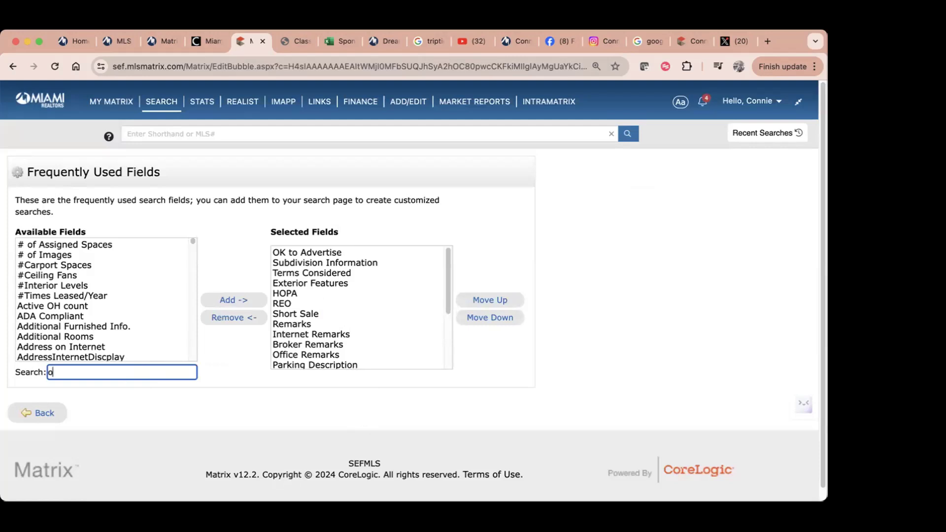
{"action": "type", "text": "k"}
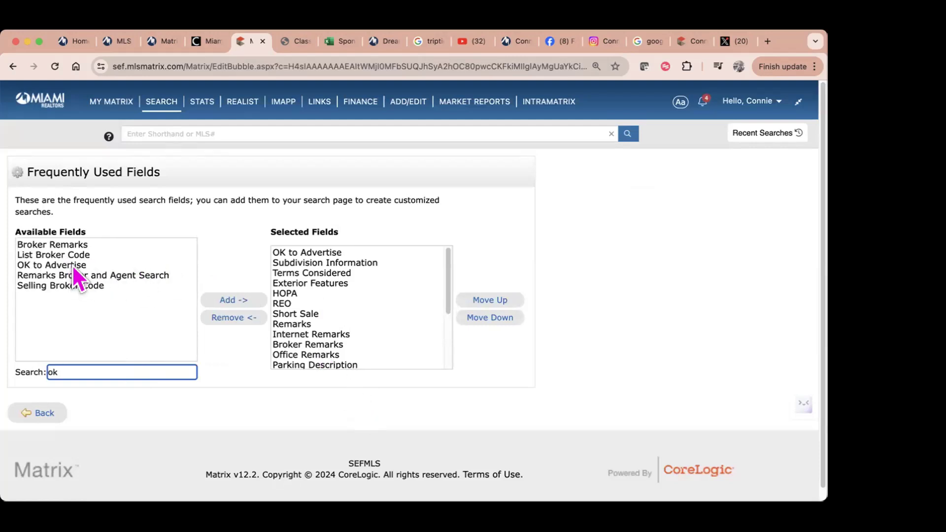
{"action": "left_click", "coordinate": [72, 264]}
{"action": "left_click", "coordinate": [223, 301]}
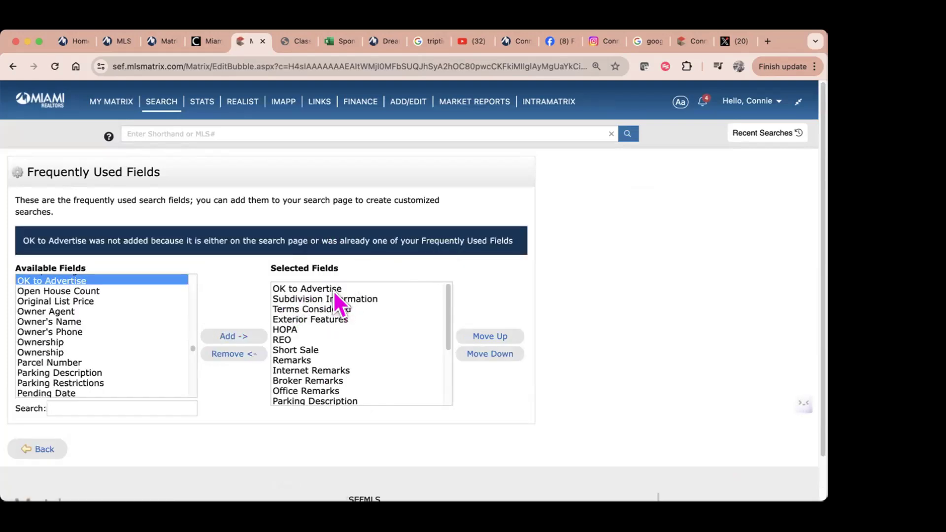
Step: Filter the fields for 'subd' and add Subdivision Information
{"action": "left_click", "coordinate": [117, 405]}
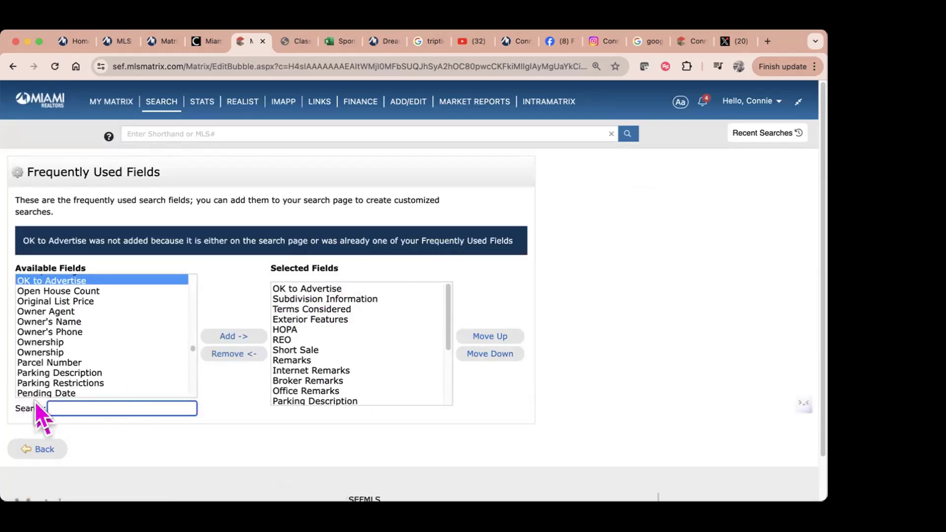
{"action": "type", "text": "subd"}
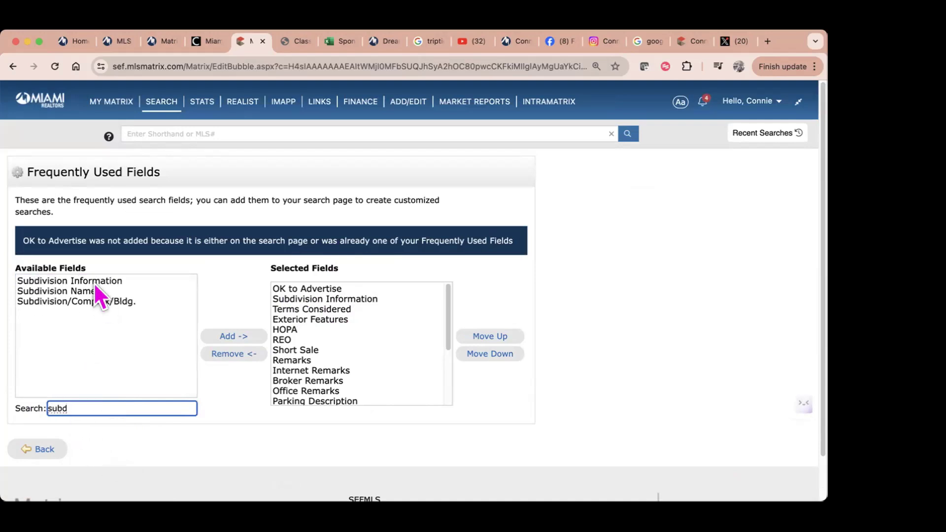
{"action": "left_click", "coordinate": [93, 280]}
{"action": "left_click", "coordinate": [219, 336]}
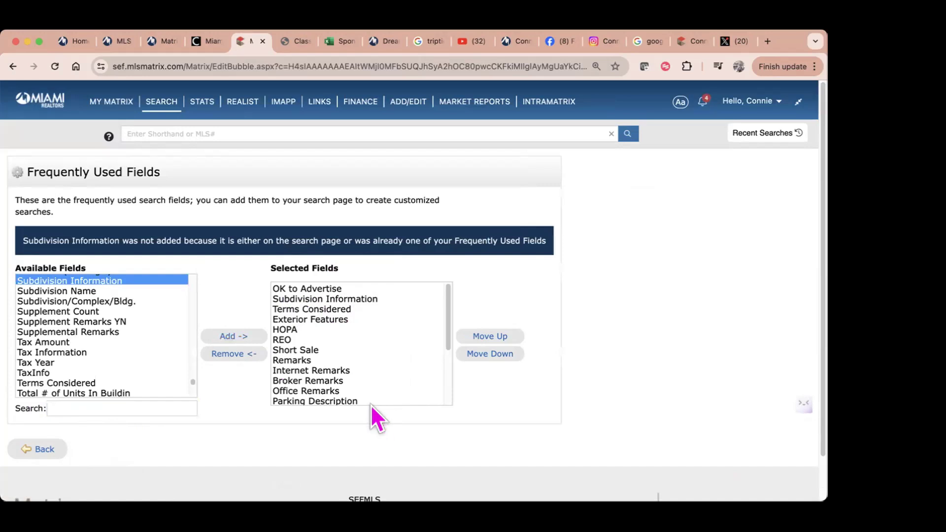
{"action": "left_click", "coordinate": [71, 409]}
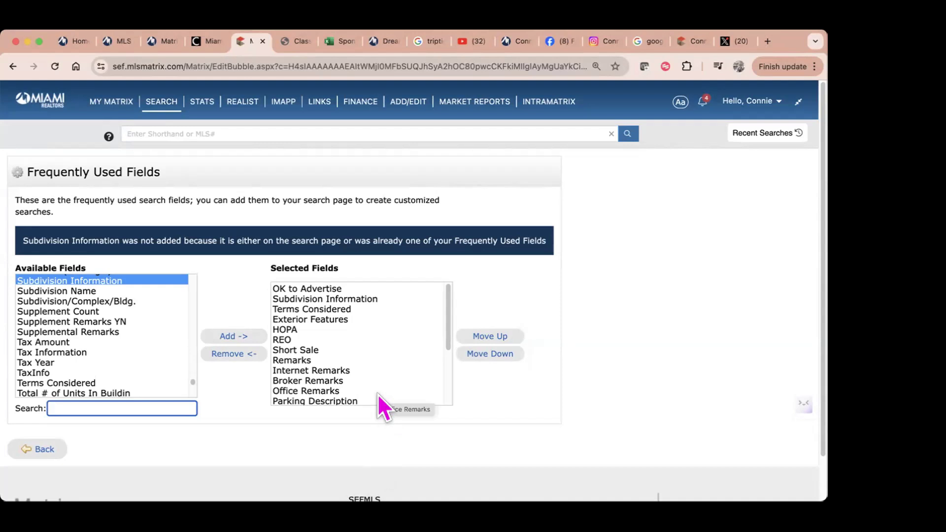
{"action": "scroll", "coordinate": [378, 395], "scroll_direction": "down", "scroll_amount": 3}
{"action": "scroll", "coordinate": [377, 394], "scroll_direction": "down", "scroll_amount": 2}
{"action": "scroll", "coordinate": [377, 394], "scroll_direction": "down", "scroll_amount": 1}
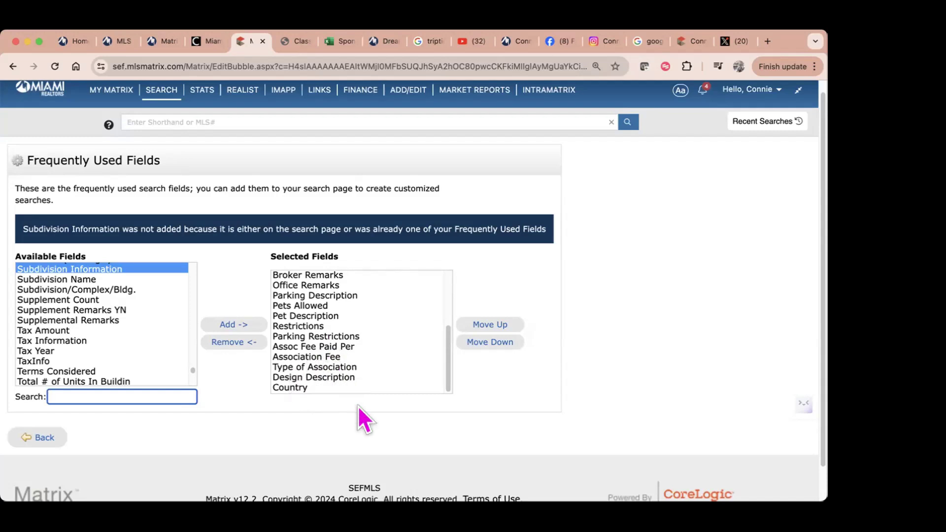
Step: Remove Country from the Selected Fields list of frequently used fields
{"action": "left_click", "coordinate": [311, 387]}
{"action": "left_click", "coordinate": [245, 342]}
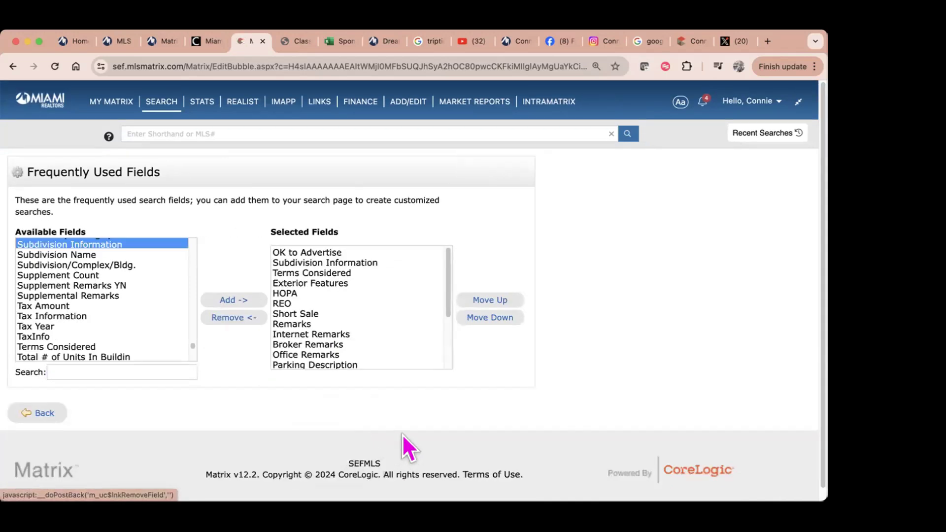
{"action": "scroll", "coordinate": [408, 310], "scroll_direction": "down", "scroll_amount": 5}
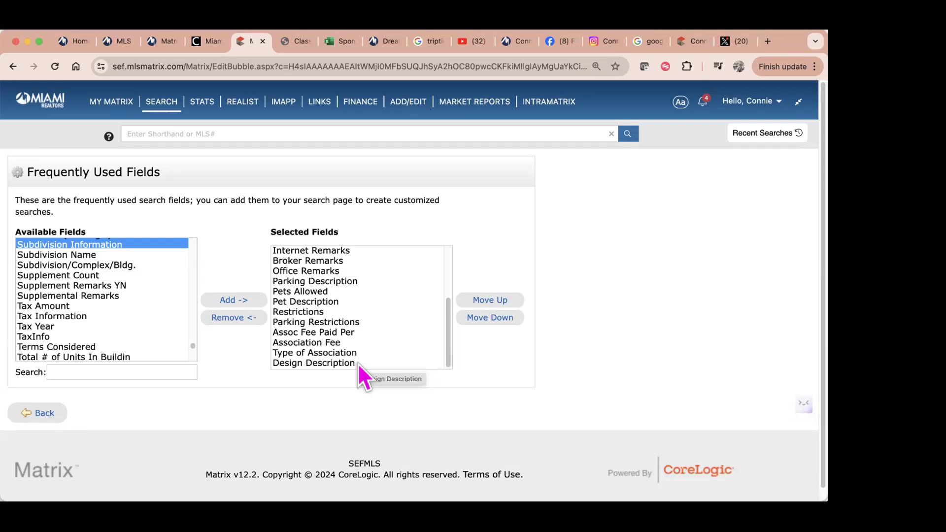
Step: Go back to the search form and scroll down to the Additional Fields section
{"action": "left_click", "coordinate": [40, 413]}
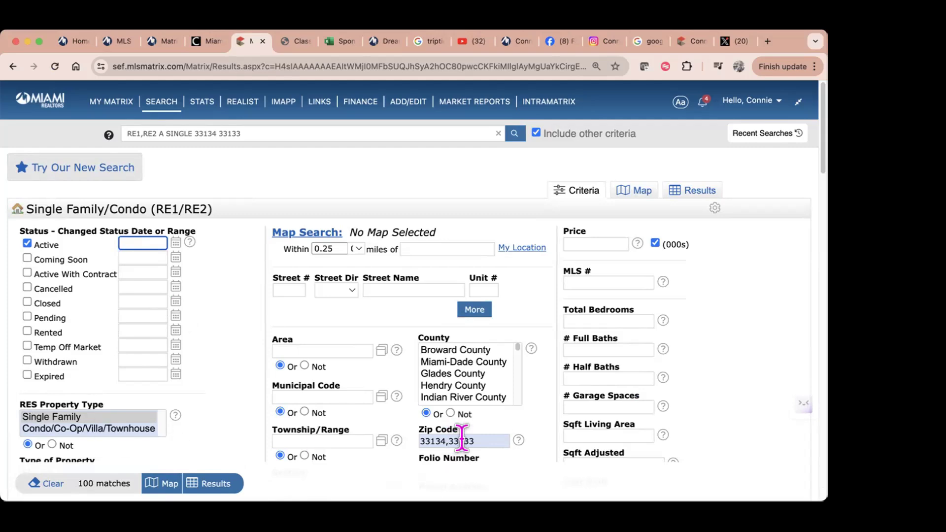
{"action": "scroll", "coordinate": [516, 451], "scroll_direction": "down", "scroll_amount": 10}
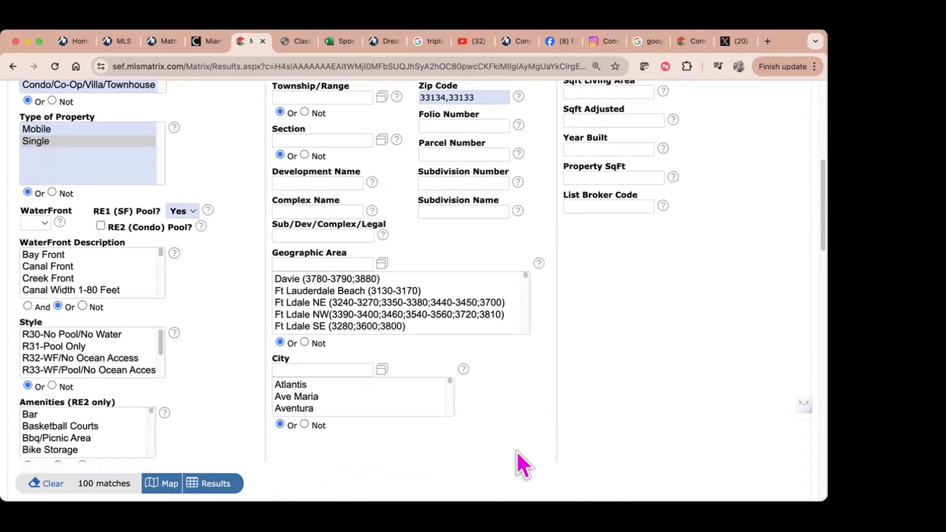
{"action": "scroll", "coordinate": [517, 451], "scroll_direction": "down", "scroll_amount": 3}
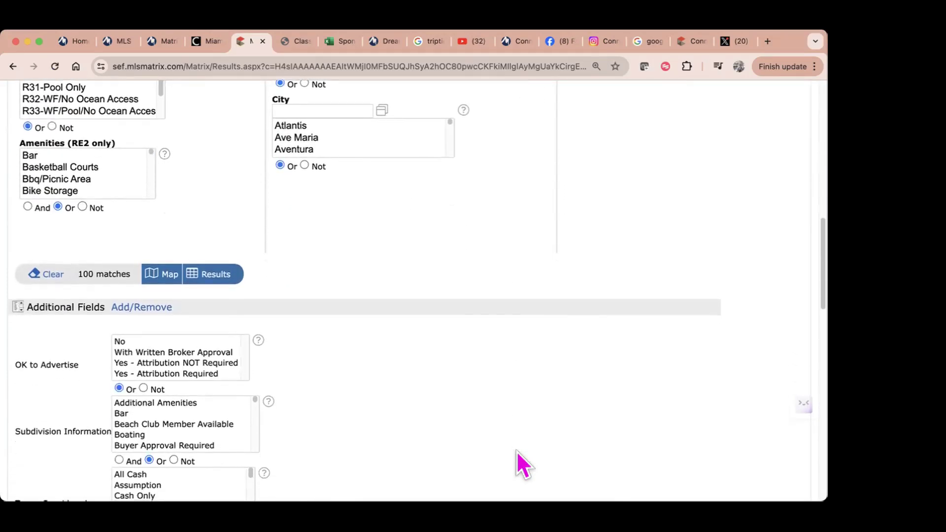
{"action": "scroll", "coordinate": [517, 463], "scroll_direction": "down", "scroll_amount": 1}
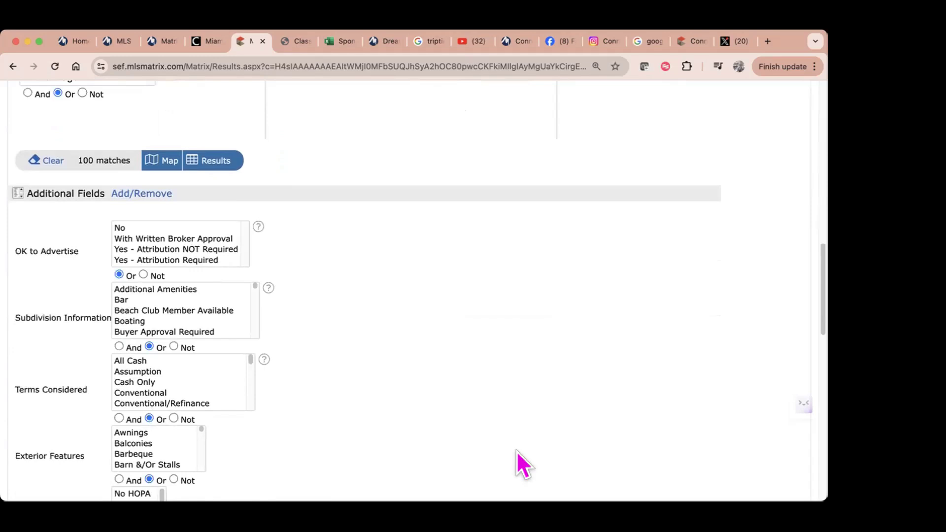
Step: Select Conventional and FHA under Terms Considered, then scroll back to the top
{"action": "left_click", "coordinate": [142, 392]}
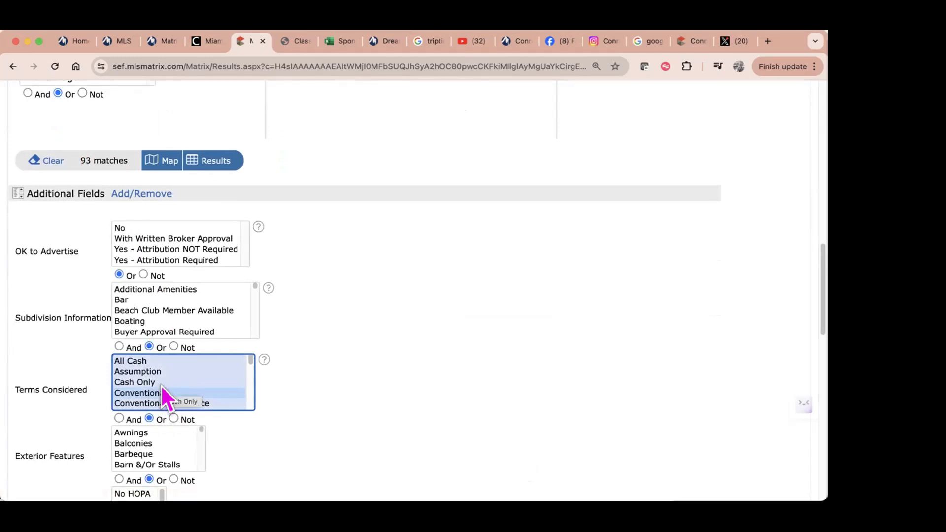
{"action": "scroll", "coordinate": [201, 400], "scroll_direction": "down", "scroll_amount": 1}
{"action": "scroll", "coordinate": [200, 397], "scroll_direction": "down", "scroll_amount": 5}
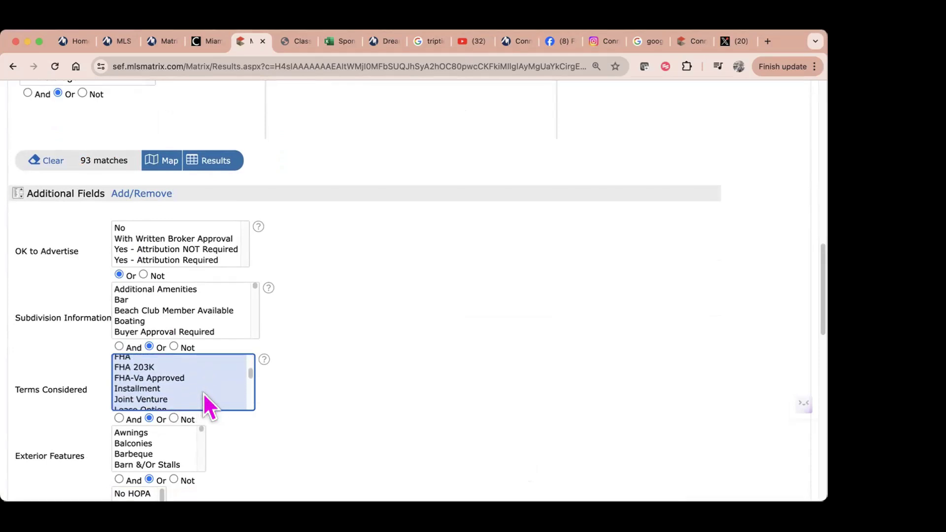
{"action": "left_click", "coordinate": [156, 358]}
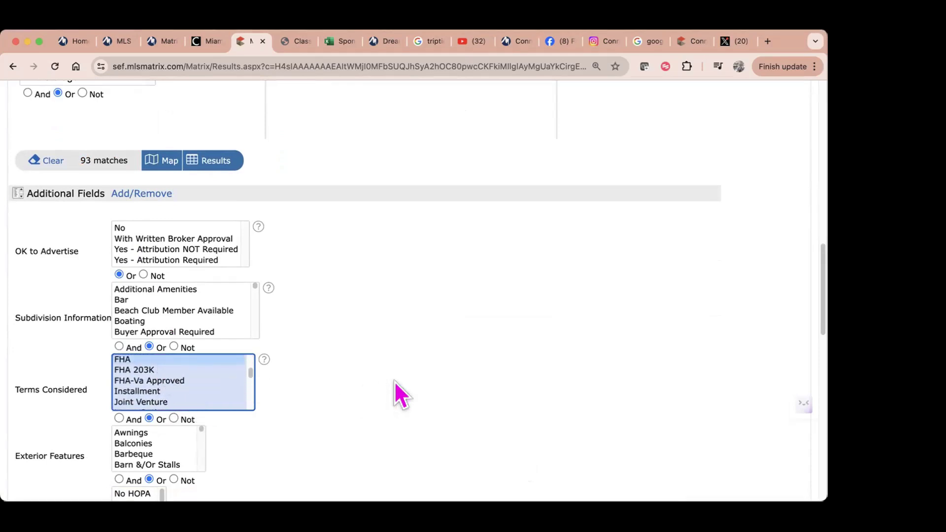
{"action": "scroll", "coordinate": [393, 387], "scroll_direction": "up", "scroll_amount": 4}
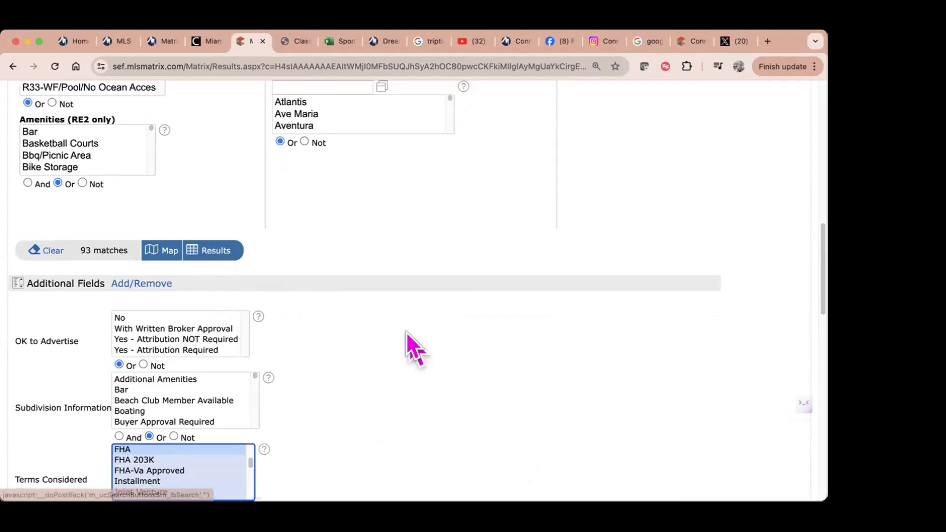
{"action": "scroll", "coordinate": [407, 340], "scroll_direction": "up", "scroll_amount": 10}
{"action": "scroll", "coordinate": [406, 343], "scroll_direction": "up", "scroll_amount": 3}
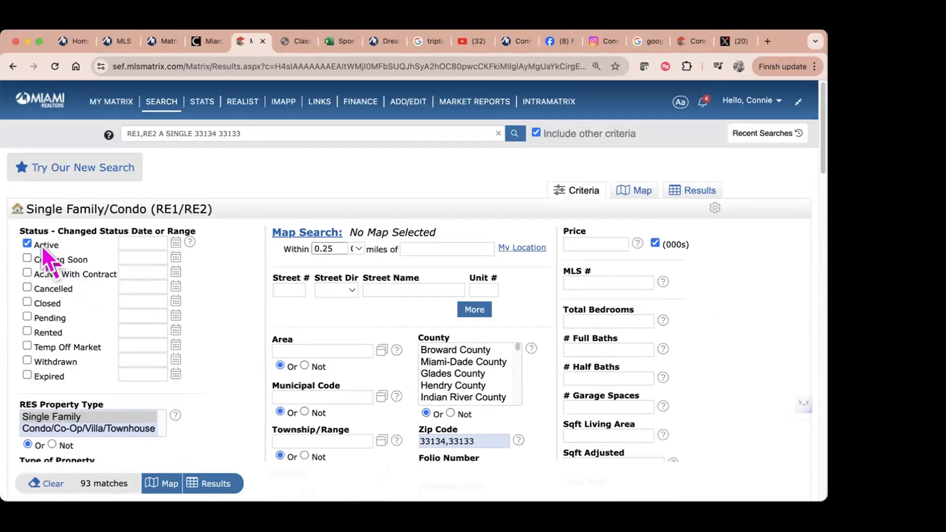
{"action": "scroll", "coordinate": [108, 419], "scroll_direction": "down", "scroll_amount": 5}
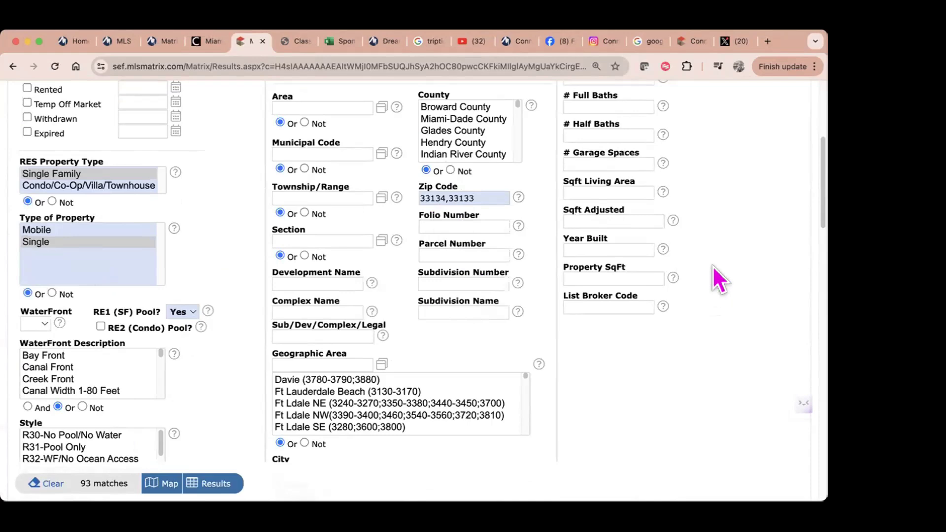
{"action": "scroll", "coordinate": [713, 266], "scroll_direction": "down", "scroll_amount": 8}
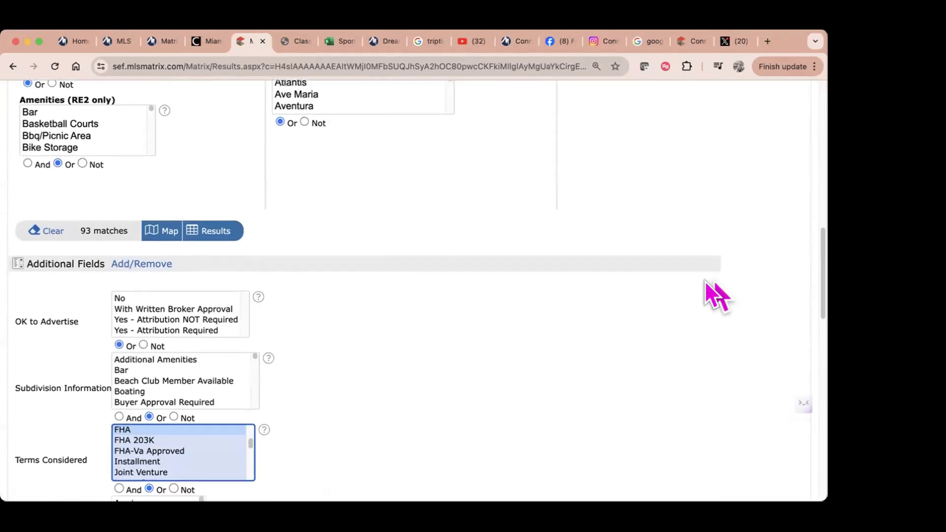
{"action": "scroll", "coordinate": [197, 439], "scroll_direction": "up", "scroll_amount": 3}
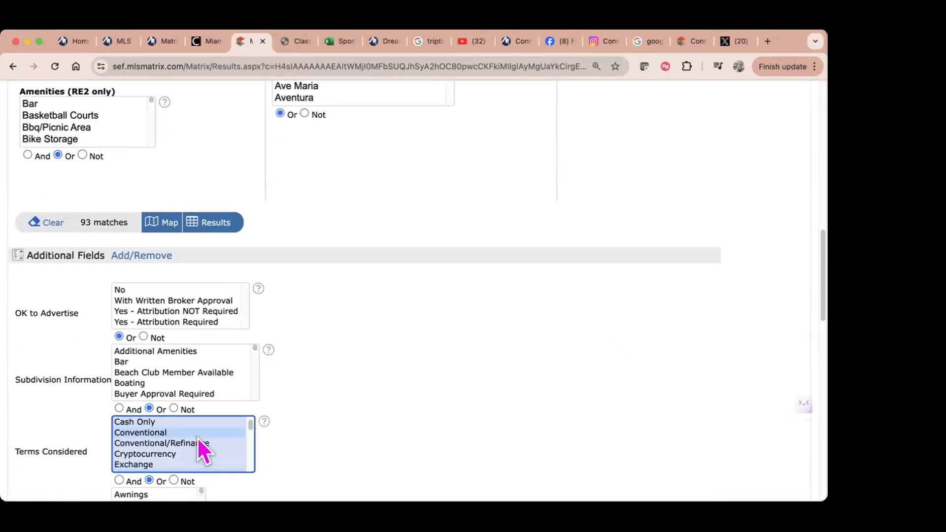
{"action": "scroll", "coordinate": [750, 252], "scroll_direction": "up", "scroll_amount": 7}
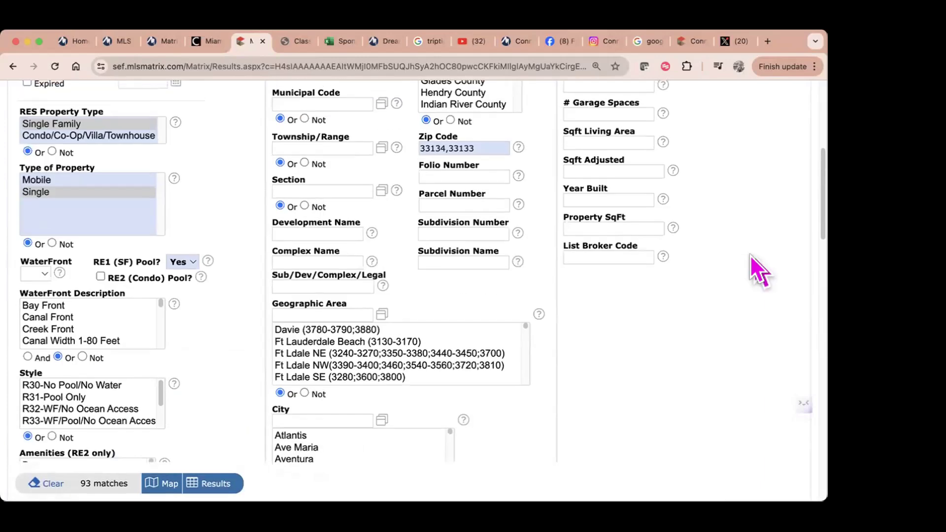
{"action": "scroll", "coordinate": [751, 253], "scroll_direction": "up", "scroll_amount": 6}
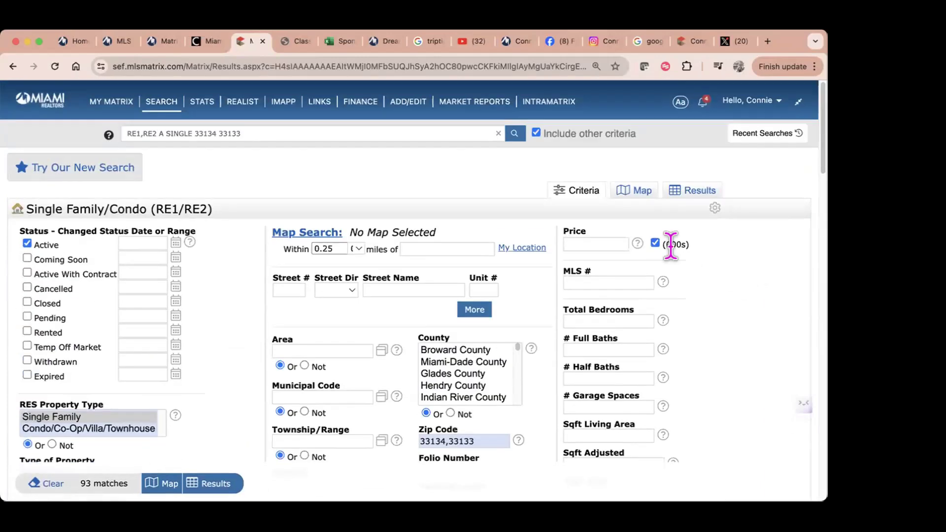
Step: Set price 900-2500 (thousands), at least 3 bedrooms and 2 full baths
{"action": "left_click", "coordinate": [588, 243]}
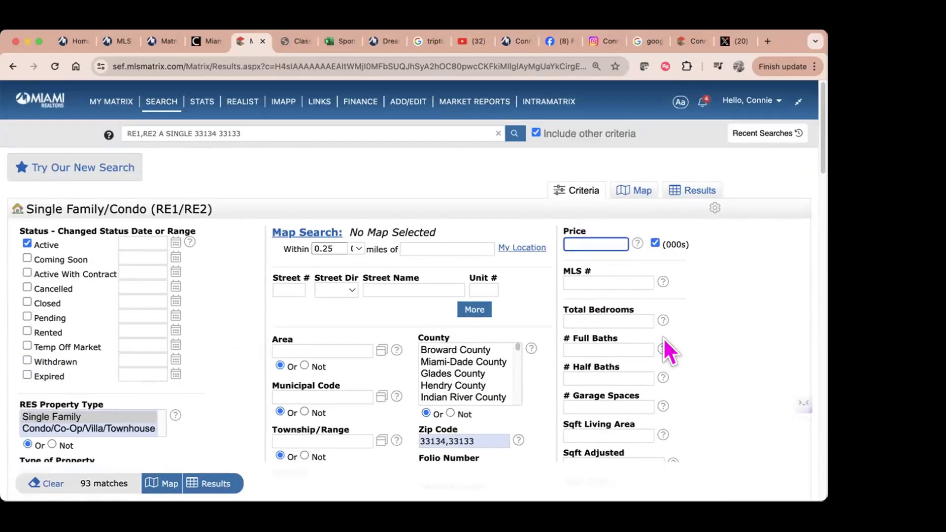
{"action": "type", "text": "900"}
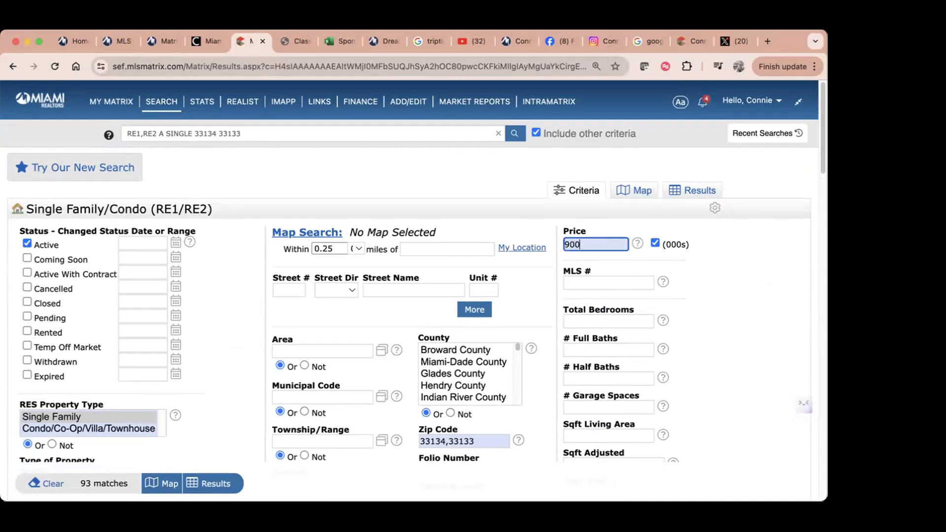
{"action": "type", "text": "-2500"}
{"action": "left_click", "coordinate": [620, 282]}
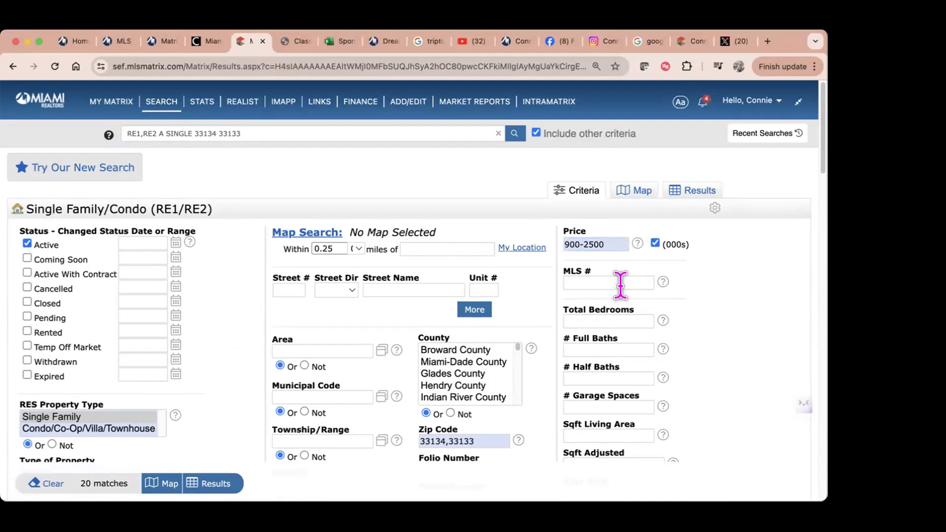
{"action": "left_click", "coordinate": [605, 325]}
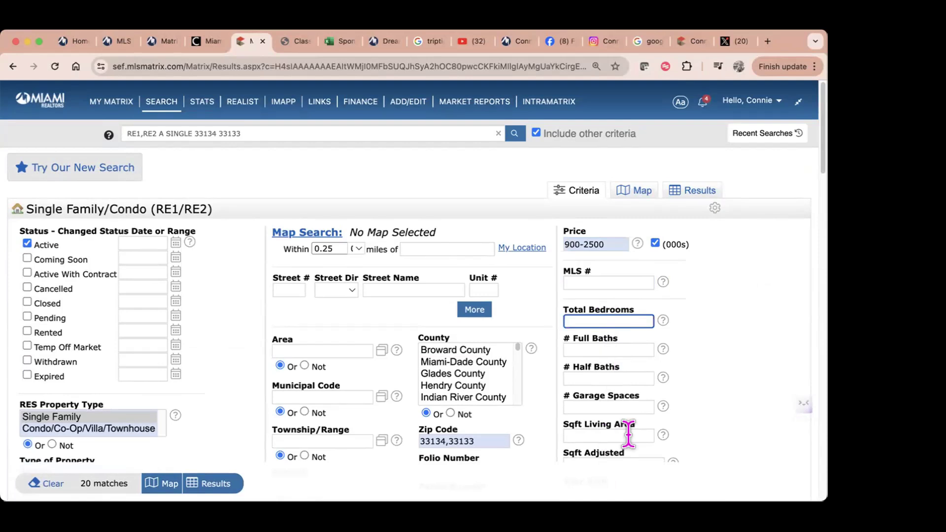
{"action": "type", "text": "3+"}
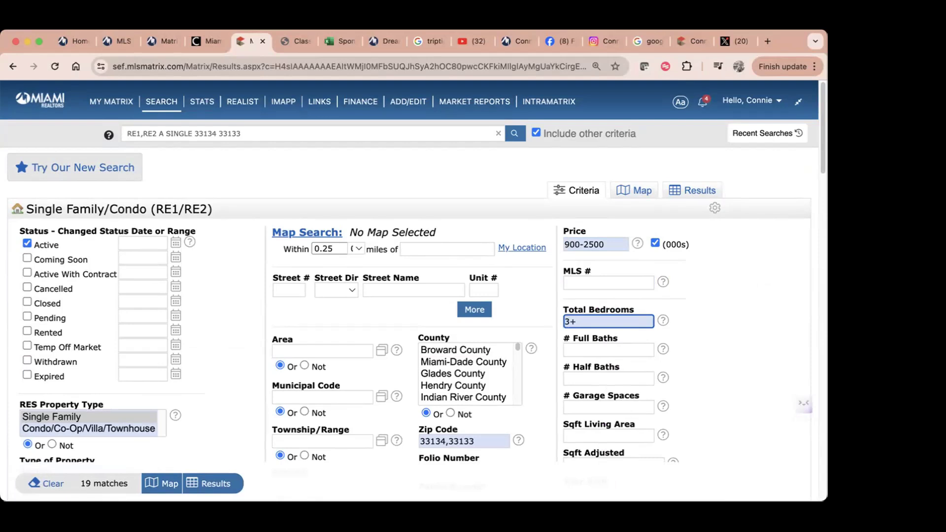
{"action": "left_click", "coordinate": [616, 244]}
{"action": "left_click", "coordinate": [592, 323]}
{"action": "key", "text": "BackSpace"}
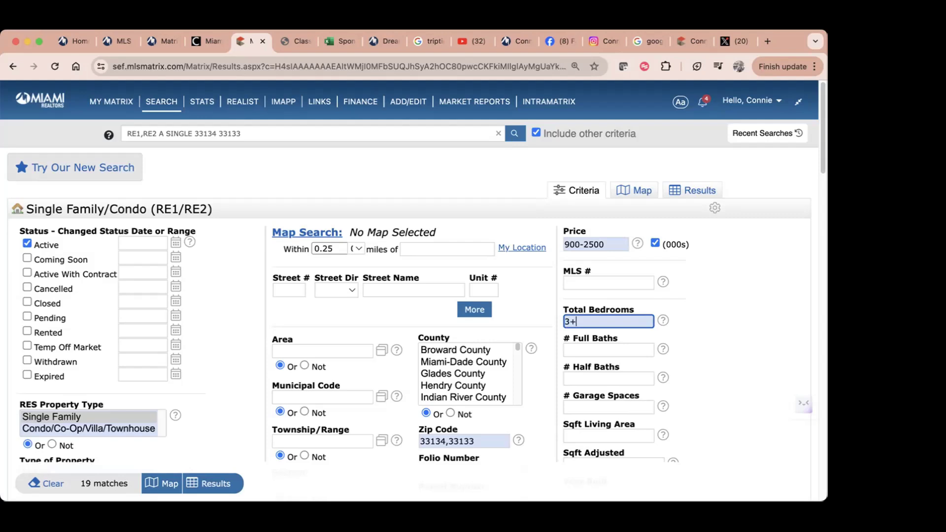
{"action": "left_click", "coordinate": [634, 349]}
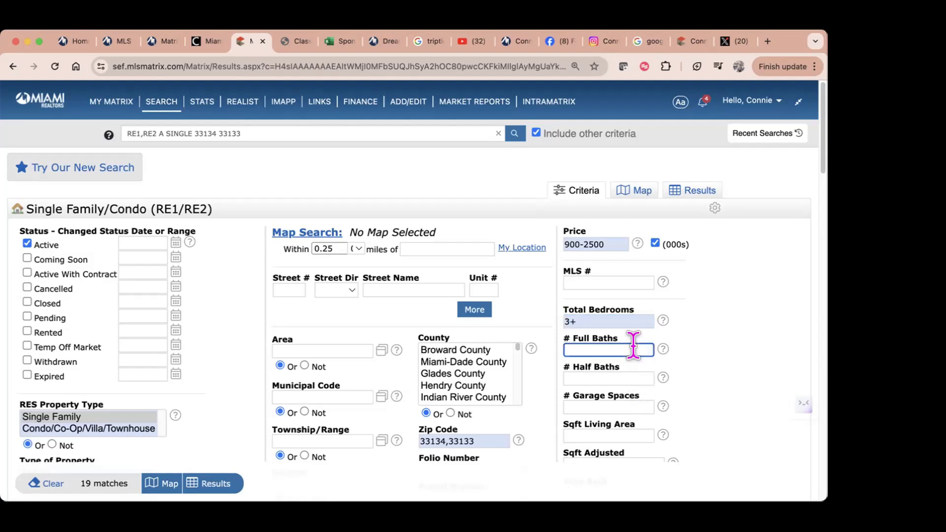
{"action": "type", "text": "2+"}
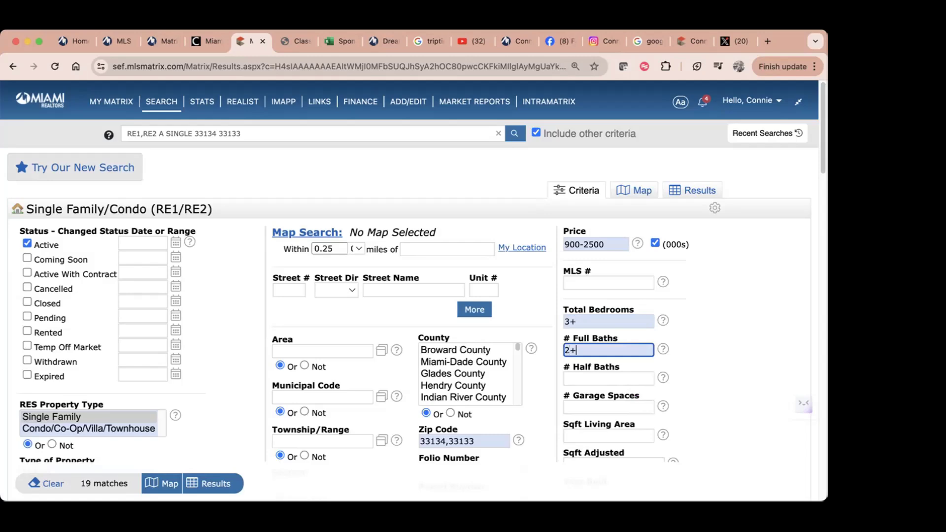
{"action": "left_click", "coordinate": [619, 378]}
{"action": "scroll", "coordinate": [619, 376], "scroll_direction": "down", "scroll_amount": 1}
{"action": "scroll", "coordinate": [618, 376], "scroll_direction": "down", "scroll_amount": 4}
{"action": "left_click", "coordinate": [612, 230]}
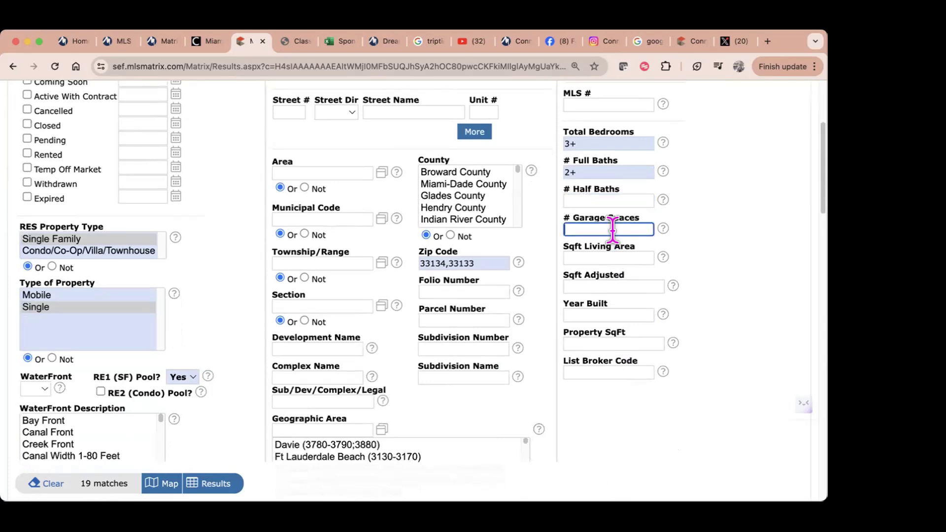
{"action": "left_click", "coordinate": [611, 257]}
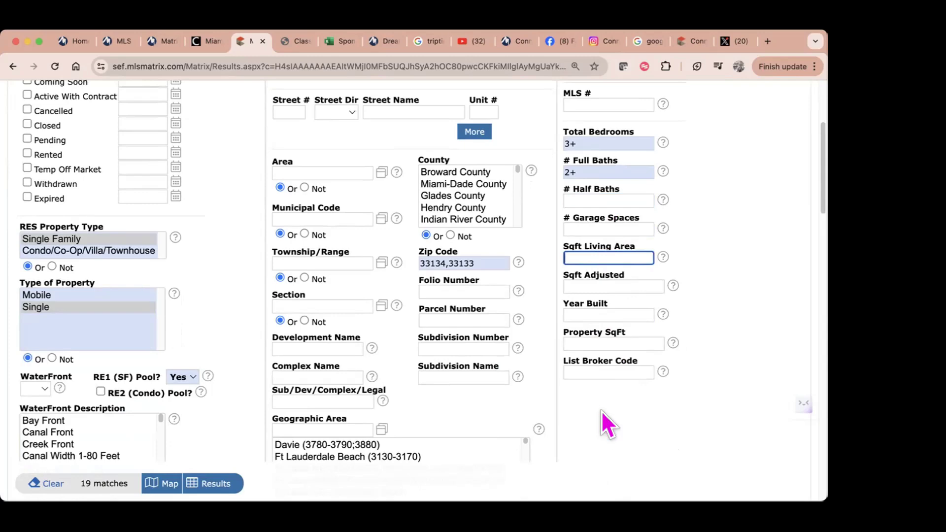
{"action": "scroll", "coordinate": [599, 399], "scroll_direction": "up", "scroll_amount": 5}
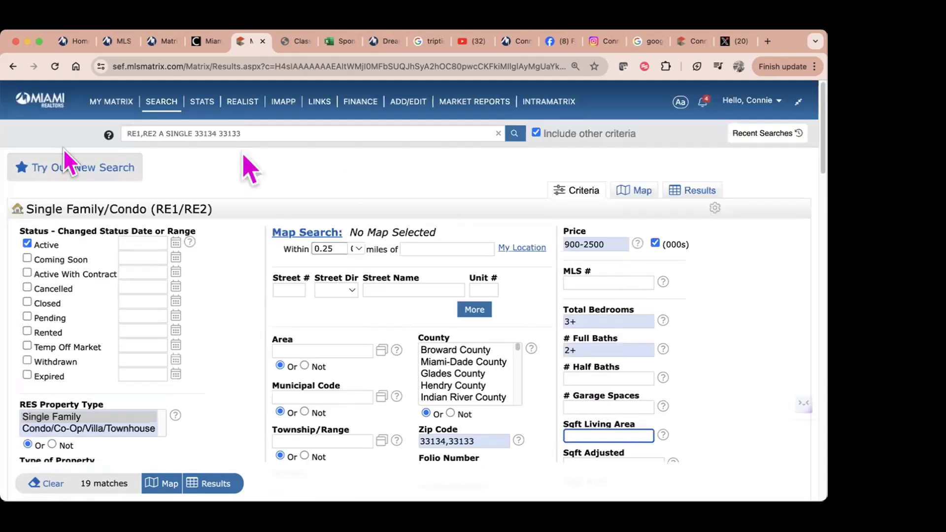
{"action": "scroll", "coordinate": [323, 323], "scroll_direction": "down", "scroll_amount": 7}
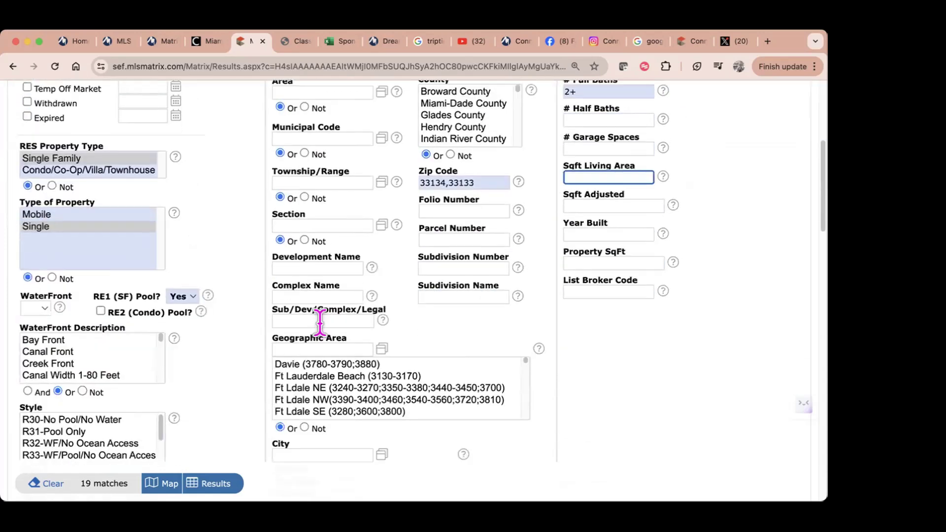
{"action": "scroll", "coordinate": [323, 329], "scroll_direction": "down", "scroll_amount": 12}
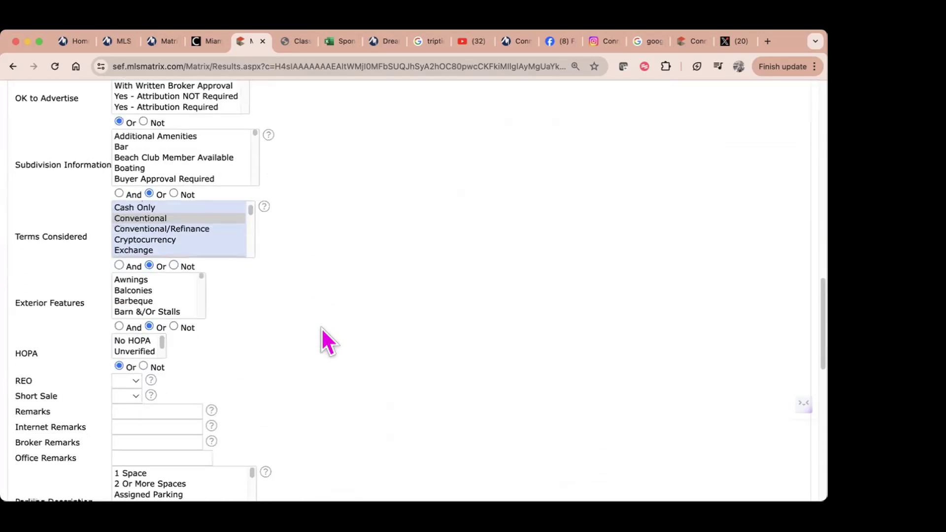
{"action": "scroll", "coordinate": [322, 329], "scroll_direction": "up", "scroll_amount": 15}
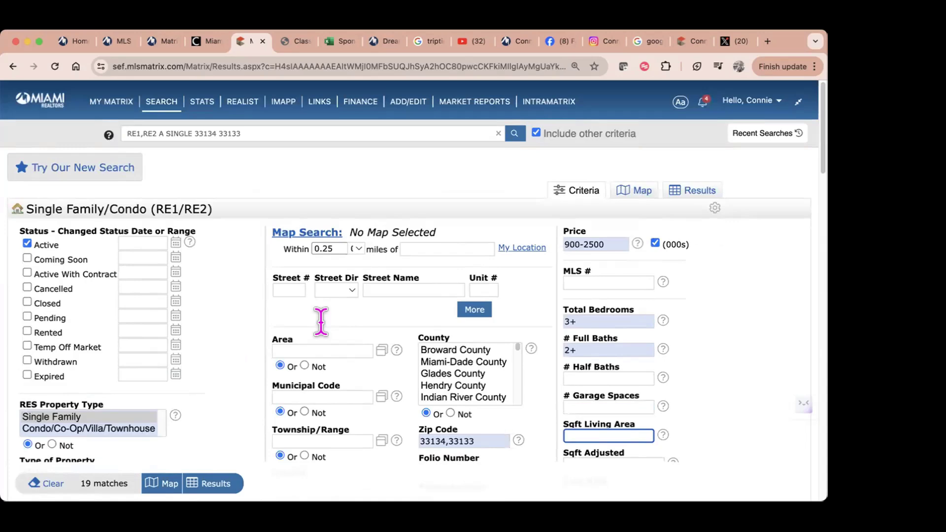
Step: View the 19 matching homes on the map, then settle on the Results list
{"action": "left_click", "coordinate": [639, 192]}
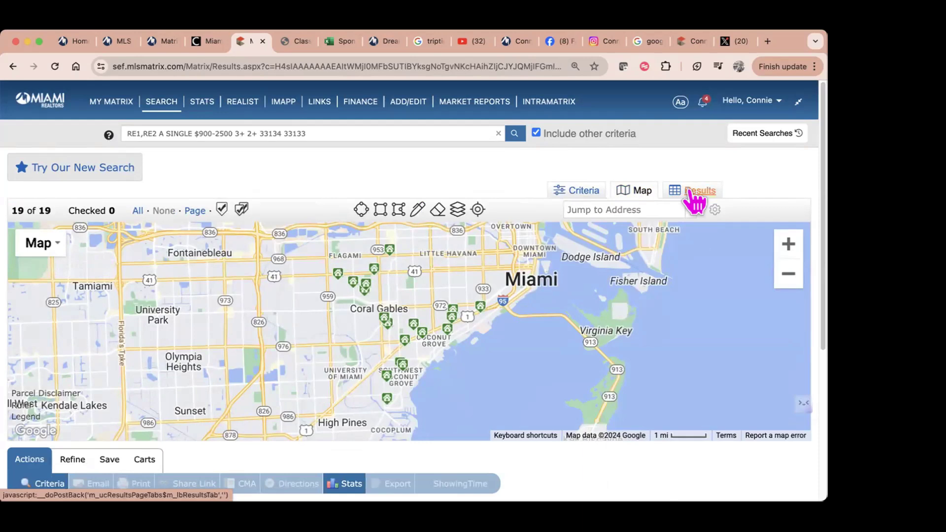
{"action": "left_click", "coordinate": [695, 197]}
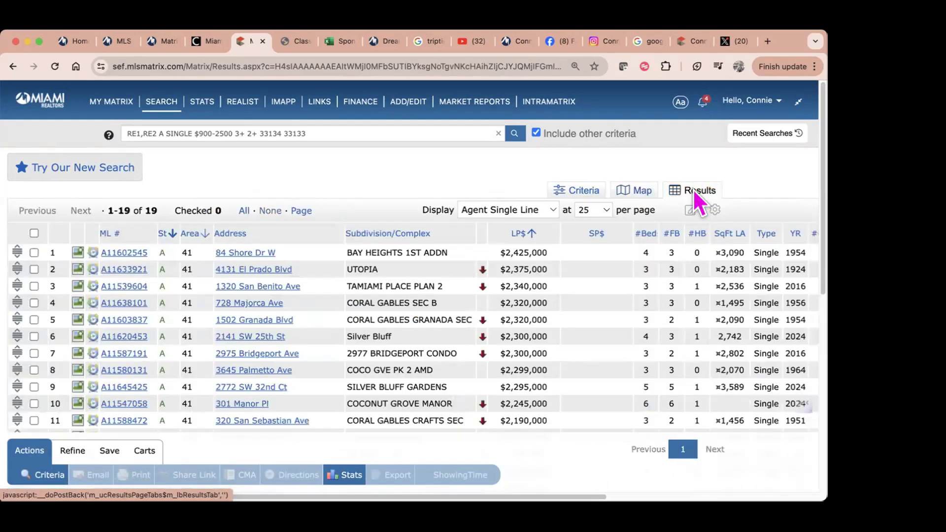
{"action": "left_click", "coordinate": [639, 193]}
{"action": "left_click", "coordinate": [589, 197]}
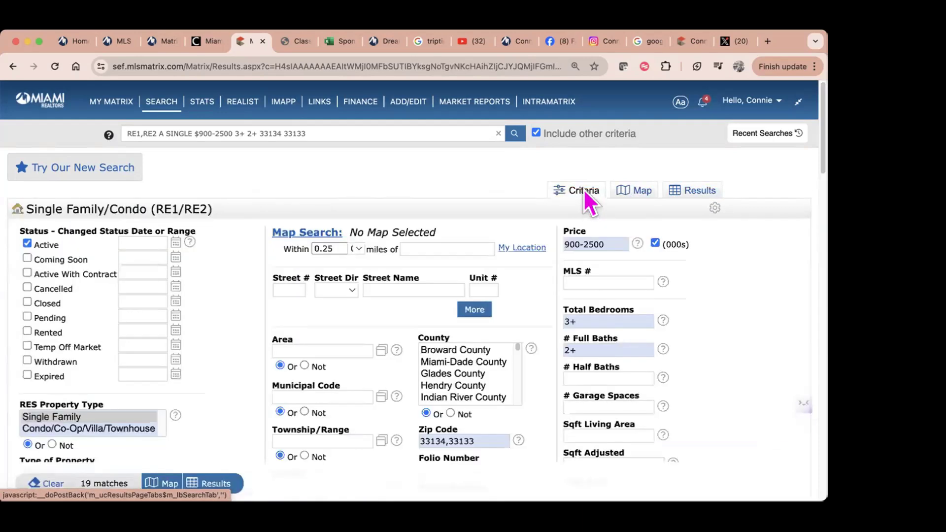
{"action": "left_click", "coordinate": [692, 196]}
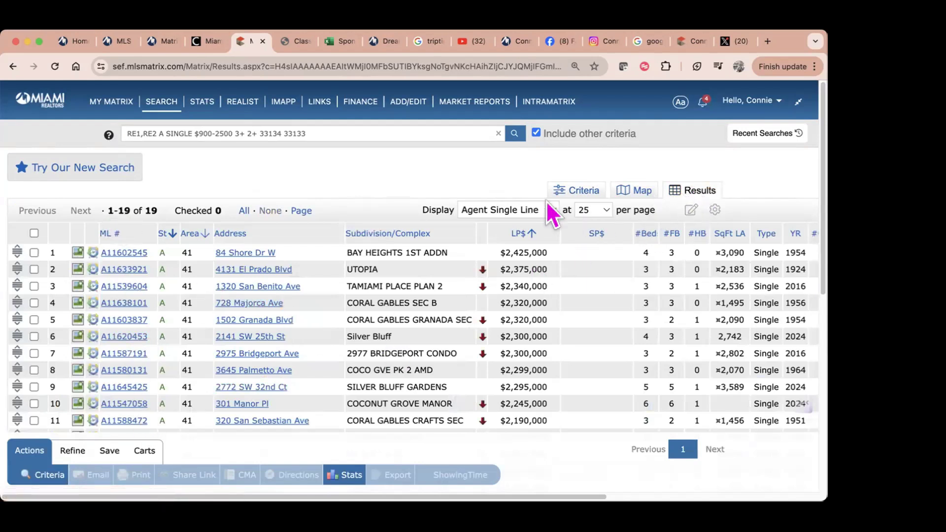
Step: Sort the 19 listings by LP$ ascending from $1,200,000, then scroll across all table columns
{"action": "left_click", "coordinate": [513, 233]}
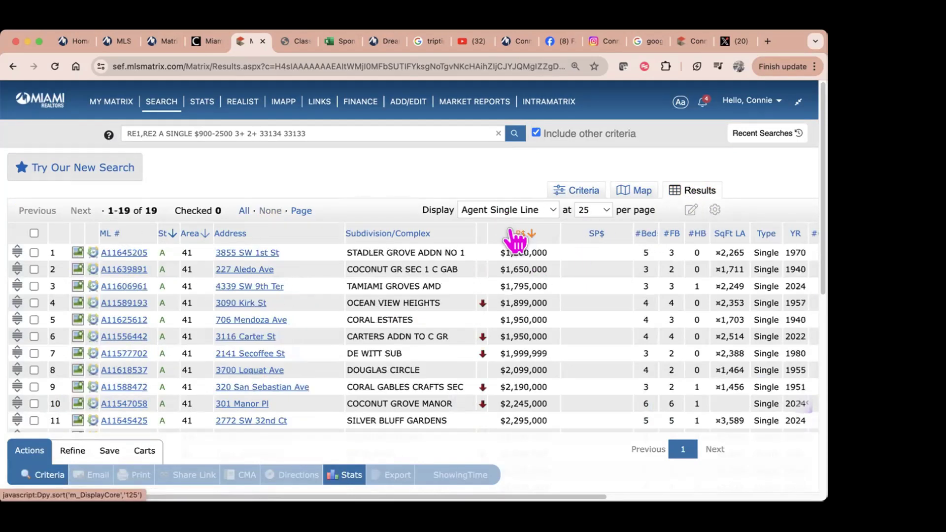
{"action": "left_click", "coordinate": [513, 234]}
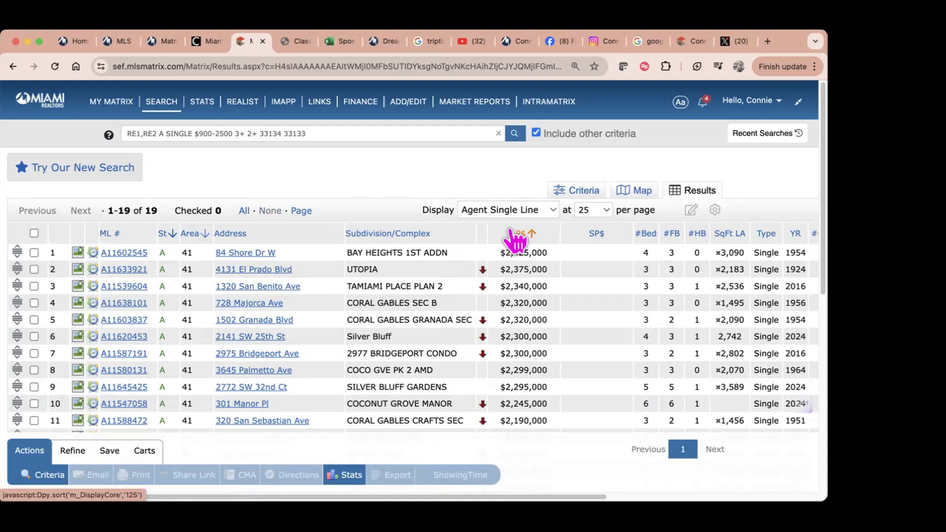
{"action": "left_click", "coordinate": [513, 234]}
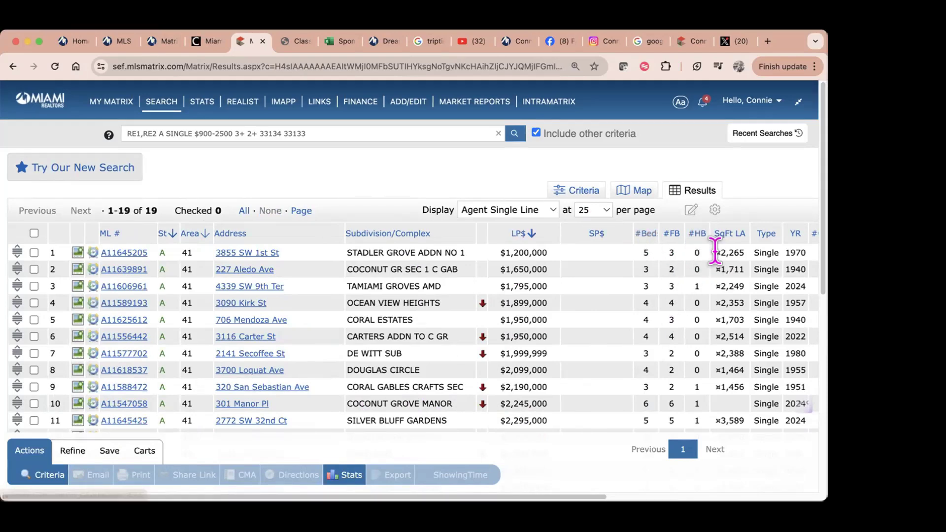
{"action": "left_click_drag", "start_coordinate": [581, 499], "coordinate": [703, 498]}
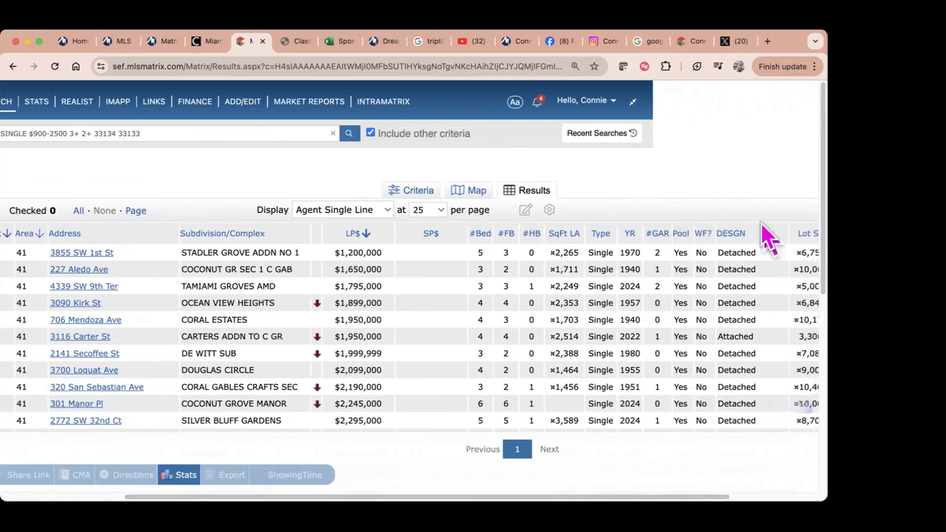
{"action": "left_click_drag", "start_coordinate": [598, 497], "coordinate": [650, 497]}
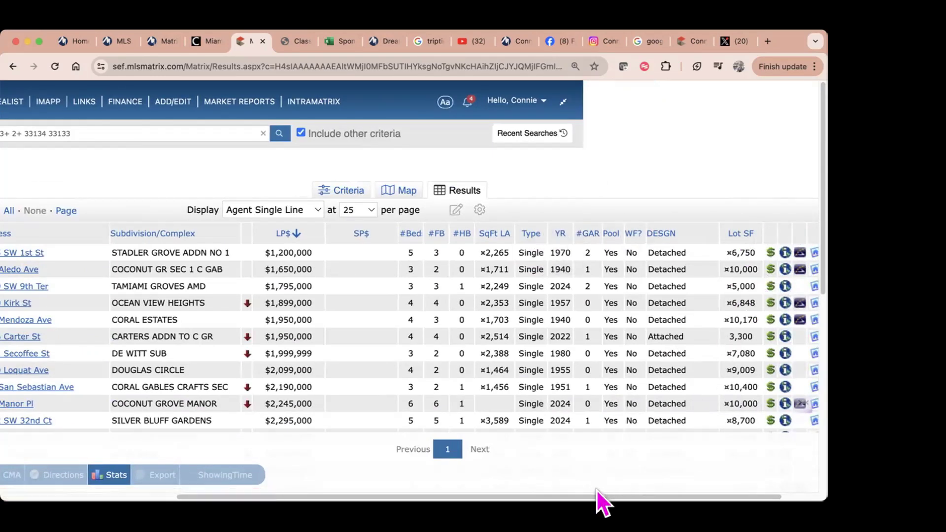
{"action": "scroll", "coordinate": [338, 496], "scroll_direction": "left", "scroll_amount": 5}
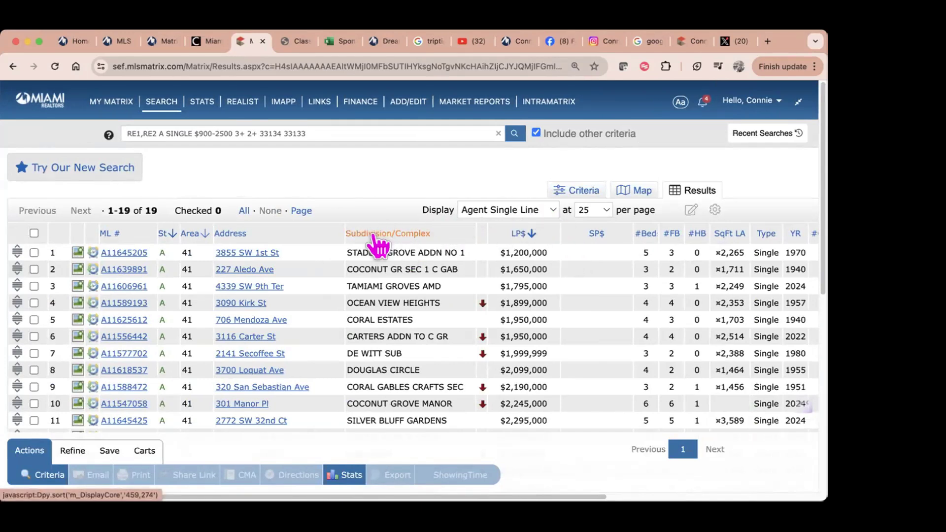
Step: Insert the CDOM (Days on Market) column after Subdivision/Complex, found by searching 'dom'
{"action": "left_click", "coordinate": [432, 230]}
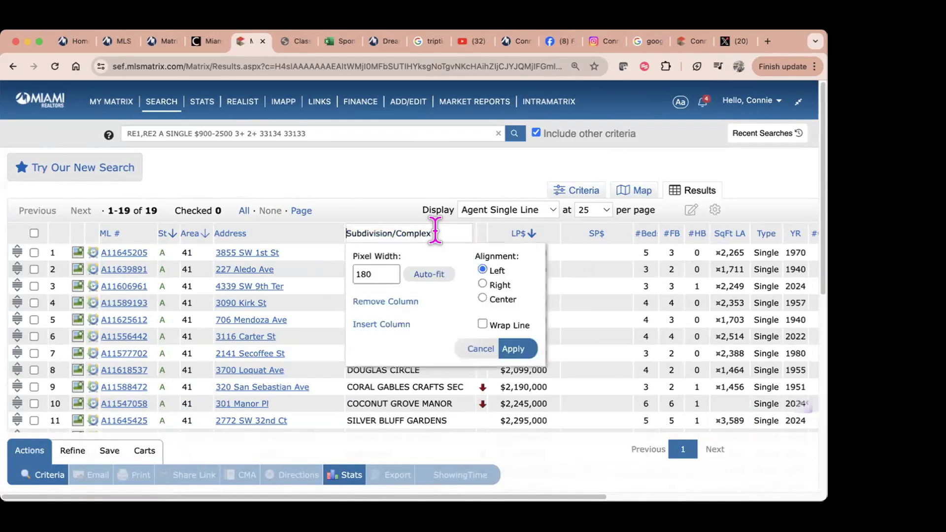
{"action": "left_click", "coordinate": [387, 325]}
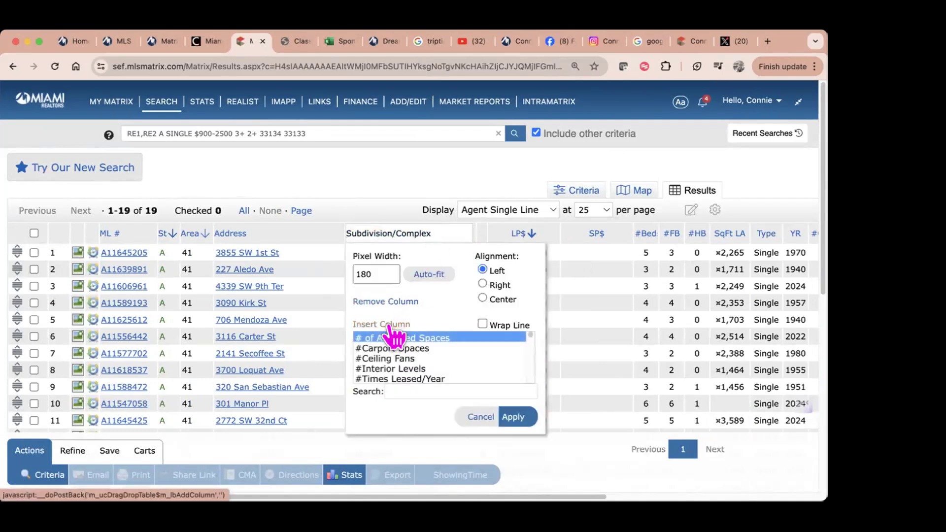
{"action": "left_click", "coordinate": [399, 391]}
{"action": "type", "text": "dom"}
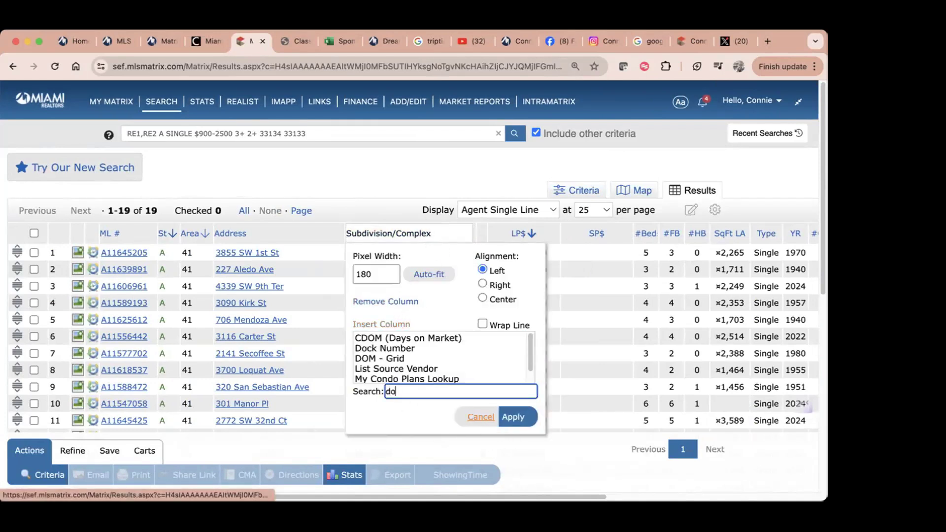
{"action": "left_click", "coordinate": [437, 338]}
{"action": "left_click", "coordinate": [515, 419]}
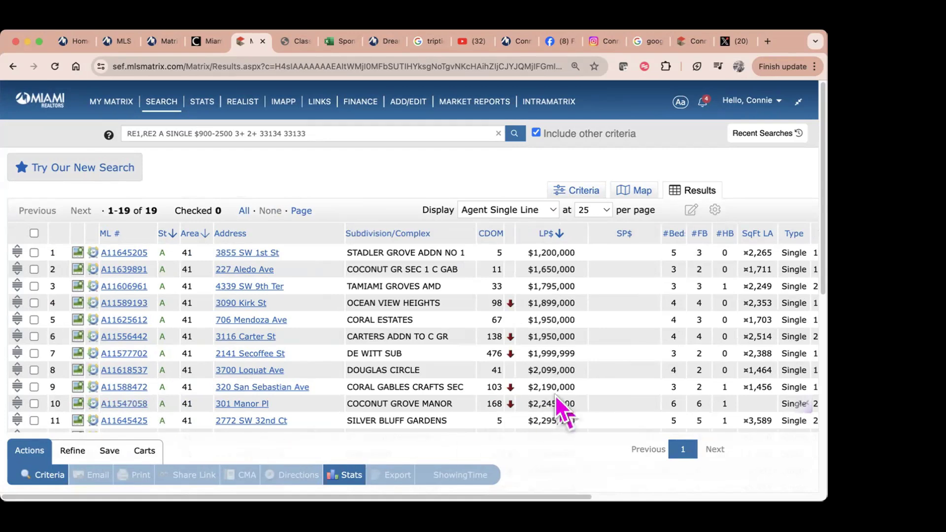
{"action": "left_click", "coordinate": [116, 254]}
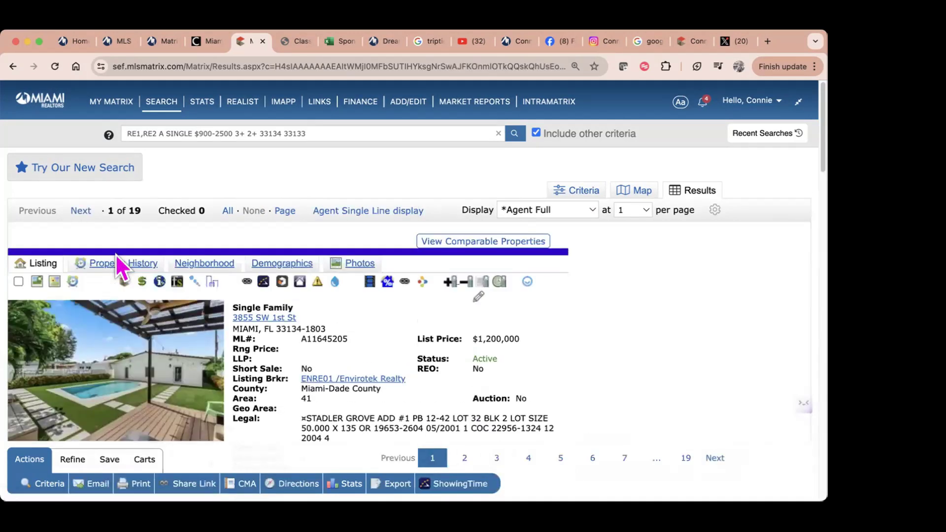
{"action": "scroll", "coordinate": [133, 296], "scroll_direction": "down", "scroll_amount": 2}
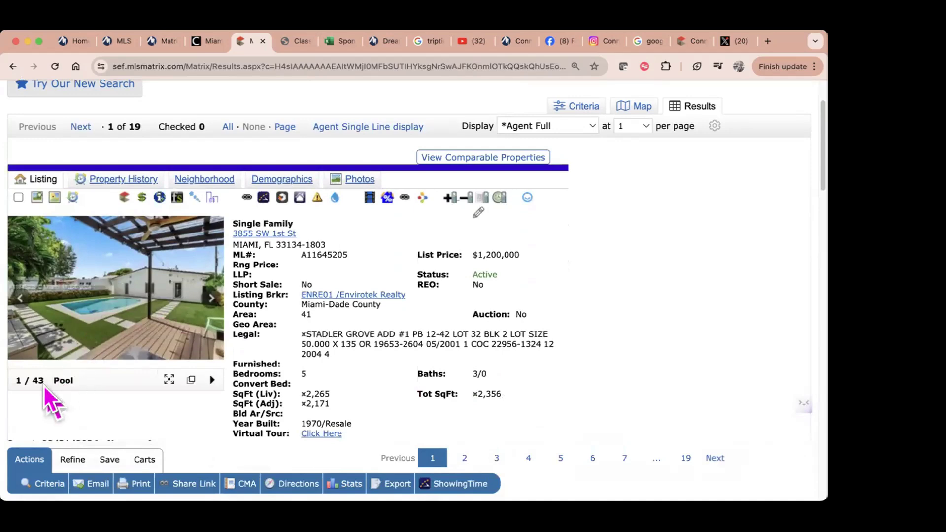
{"action": "left_click", "coordinate": [169, 380]}
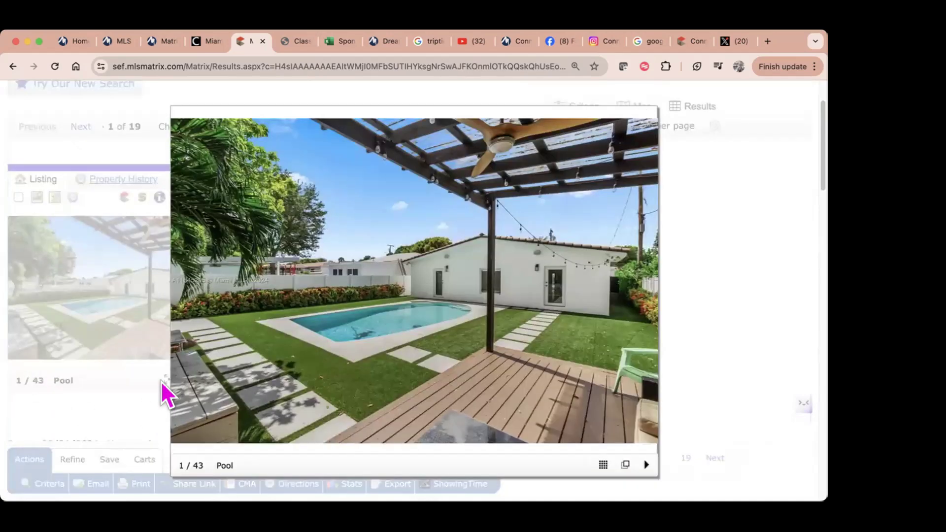
{"action": "left_click", "coordinate": [633, 294]}
{"action": "left_click", "coordinate": [632, 295]}
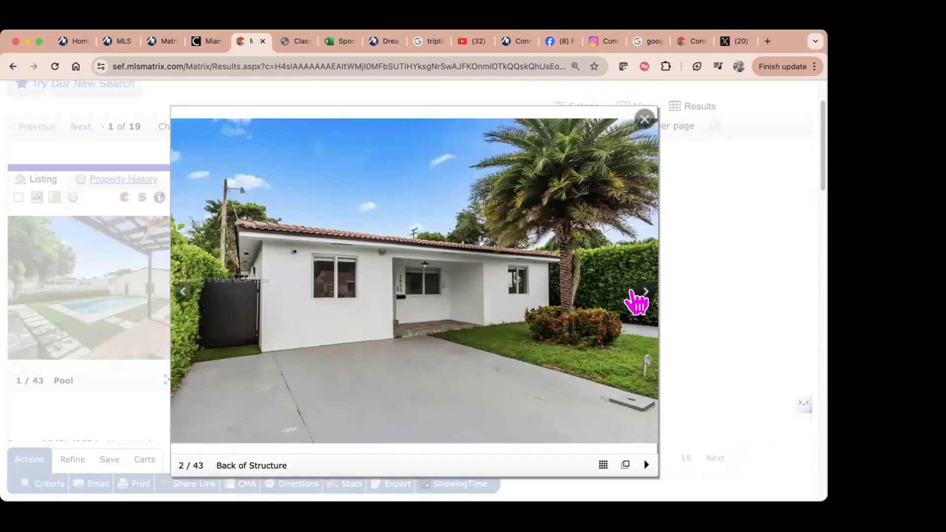
{"action": "left_click", "coordinate": [632, 294]}
{"action": "left_click", "coordinate": [632, 295]}
Step: Page through the photos to 18 of 43, then close the gallery
{"action": "left_click", "coordinate": [634, 296]}
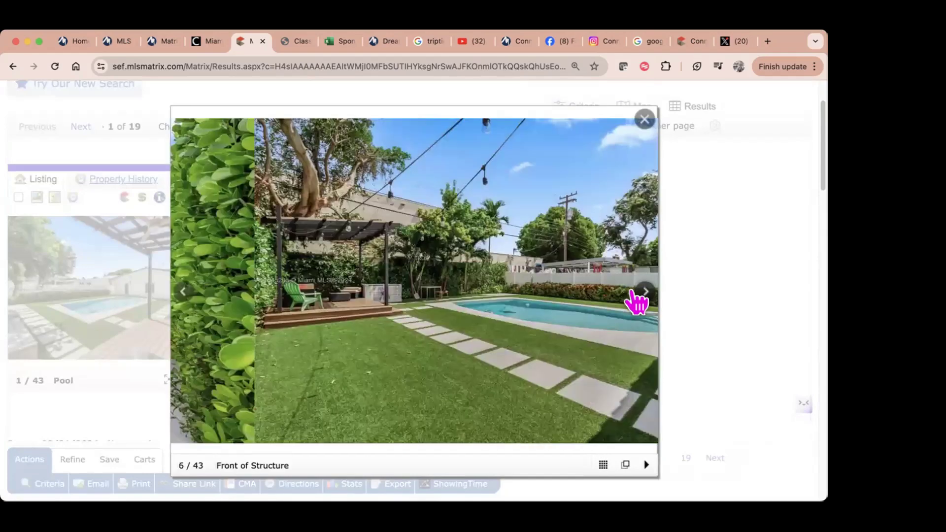
{"action": "left_click", "coordinate": [634, 296]}
{"action": "left_click", "coordinate": [634, 296]}
{"action": "left_click", "coordinate": [634, 295]}
{"action": "left_click", "coordinate": [635, 295]}
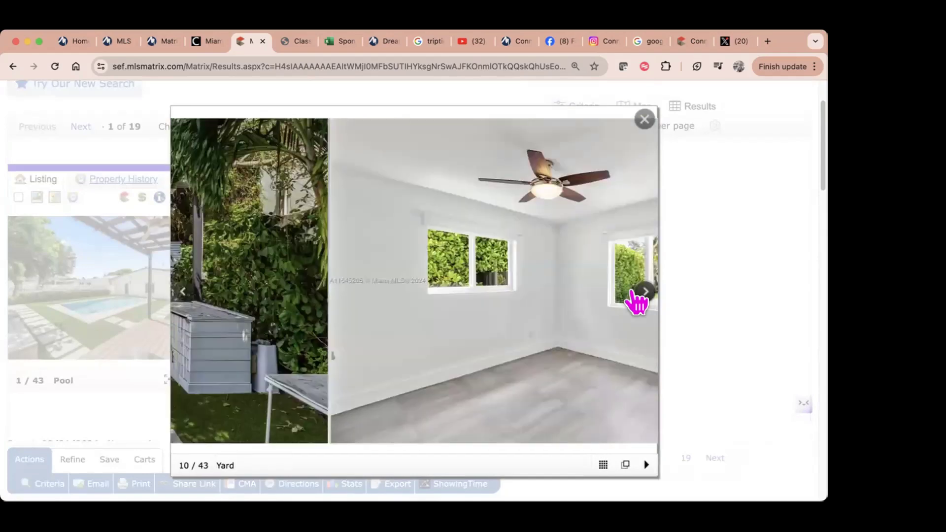
{"action": "left_click", "coordinate": [635, 296]}
{"action": "left_click", "coordinate": [634, 296]}
{"action": "left_click", "coordinate": [634, 295]}
{"action": "left_click", "coordinate": [634, 296]}
{"action": "left_click", "coordinate": [635, 295]}
{"action": "left_click", "coordinate": [635, 295]}
{"action": "left_click", "coordinate": [634, 296]}
{"action": "left_click", "coordinate": [635, 295]}
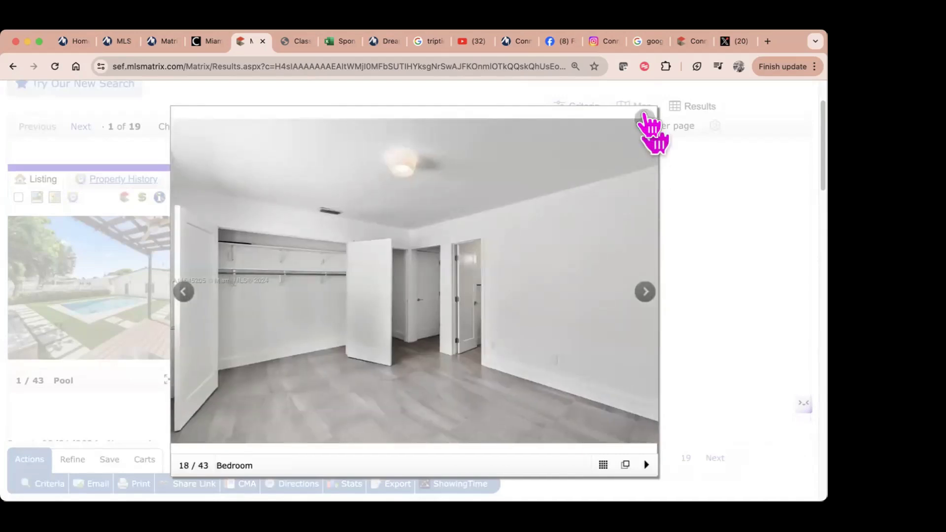
{"action": "left_click", "coordinate": [645, 120]}
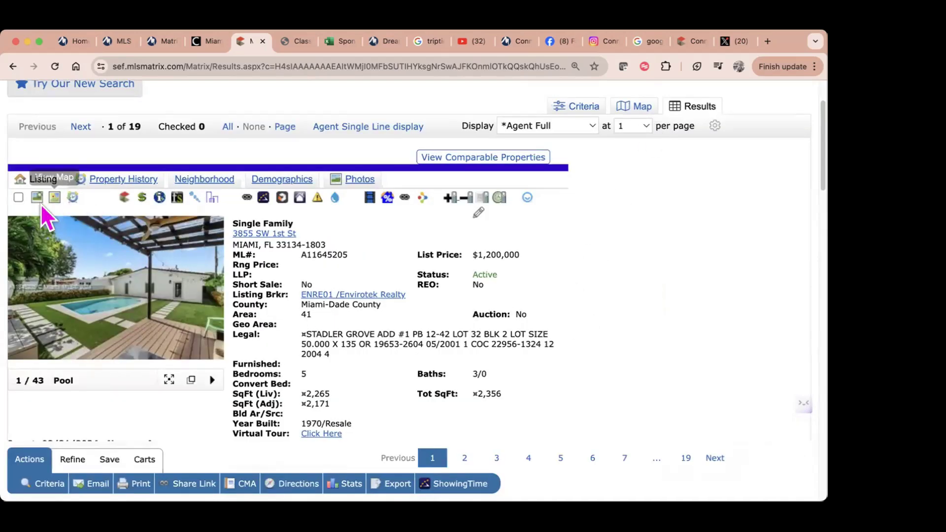
{"action": "left_click", "coordinate": [19, 197]}
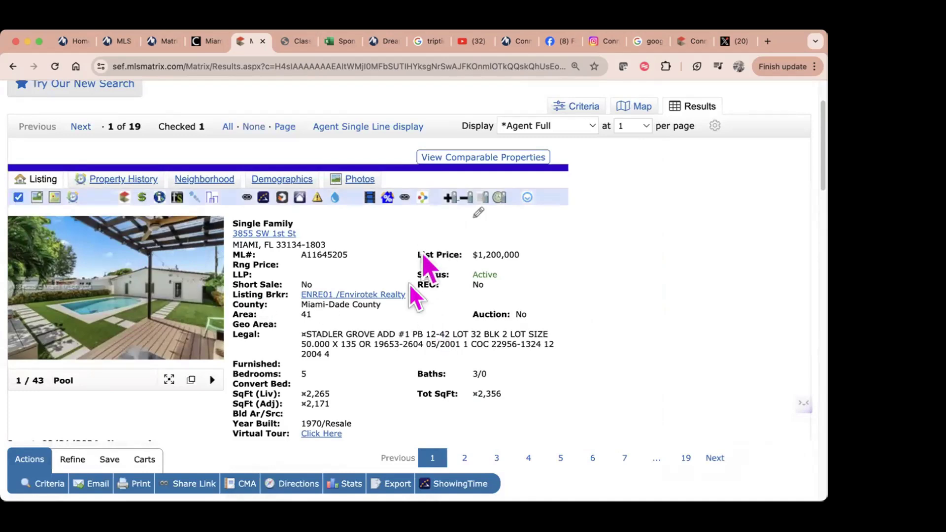
{"action": "scroll", "coordinate": [335, 354], "scroll_direction": "down", "scroll_amount": 5}
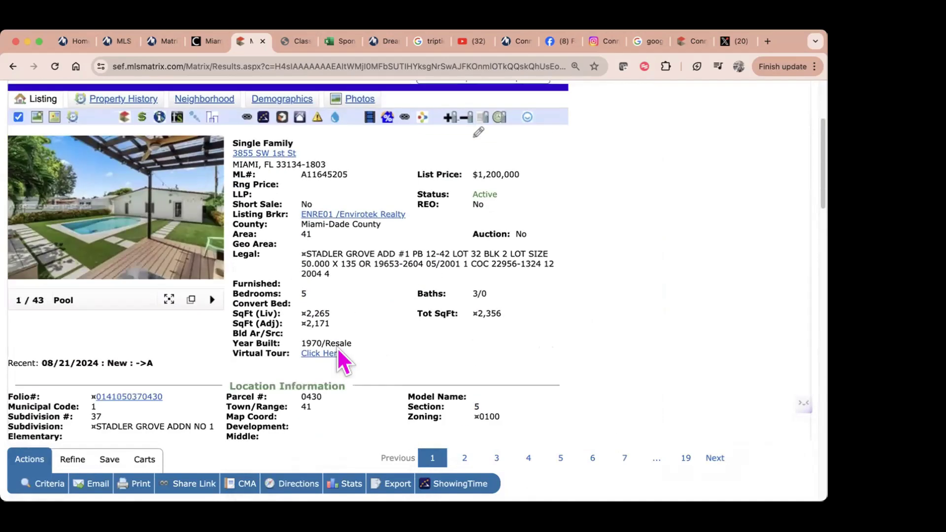
{"action": "scroll", "coordinate": [340, 352], "scroll_direction": "down", "scroll_amount": 2}
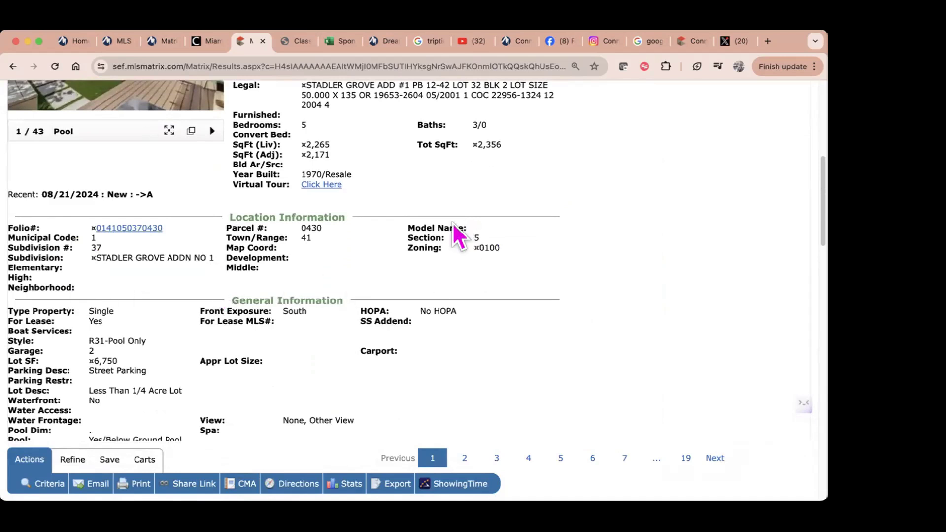
{"action": "scroll", "coordinate": [306, 345], "scroll_direction": "down", "scroll_amount": 2}
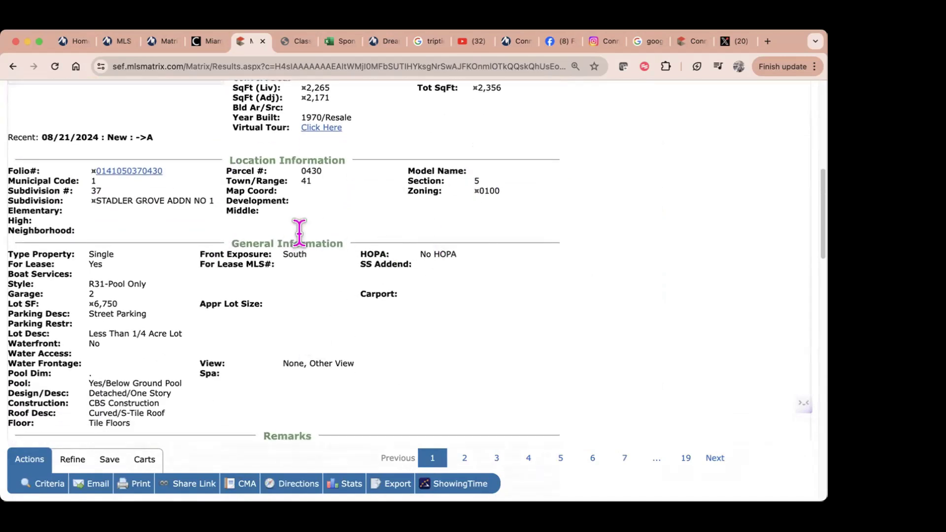
{"action": "scroll", "coordinate": [431, 375], "scroll_direction": "down", "scroll_amount": 4}
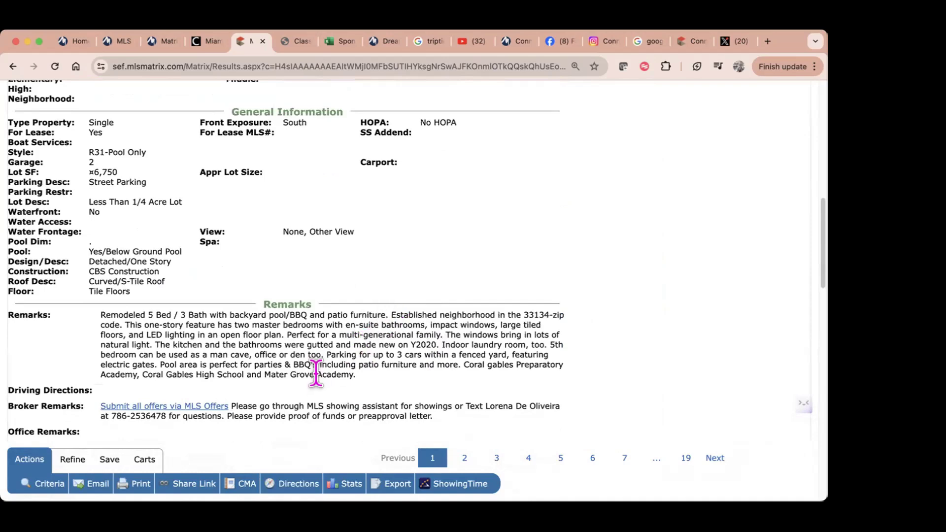
{"action": "scroll", "coordinate": [314, 370], "scroll_direction": "down", "scroll_amount": 2}
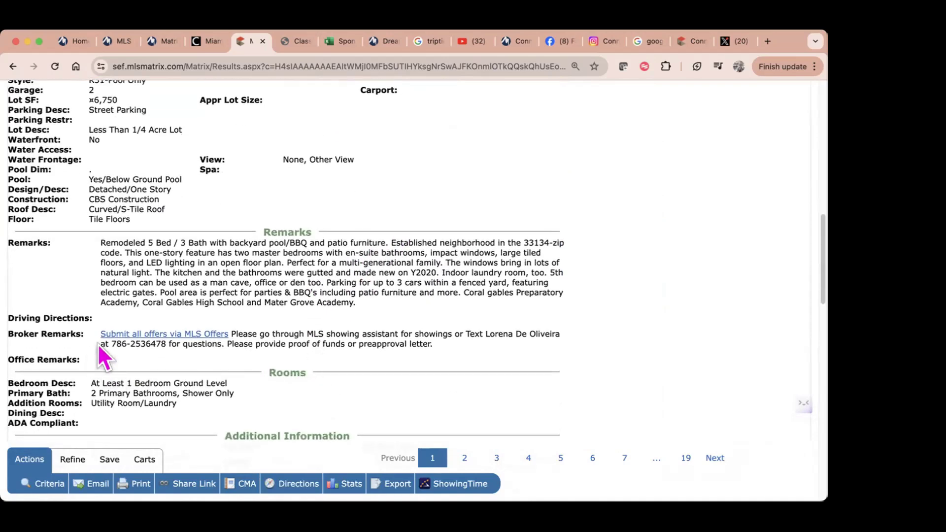
{"action": "scroll", "coordinate": [486, 354], "scroll_direction": "down", "scroll_amount": 1}
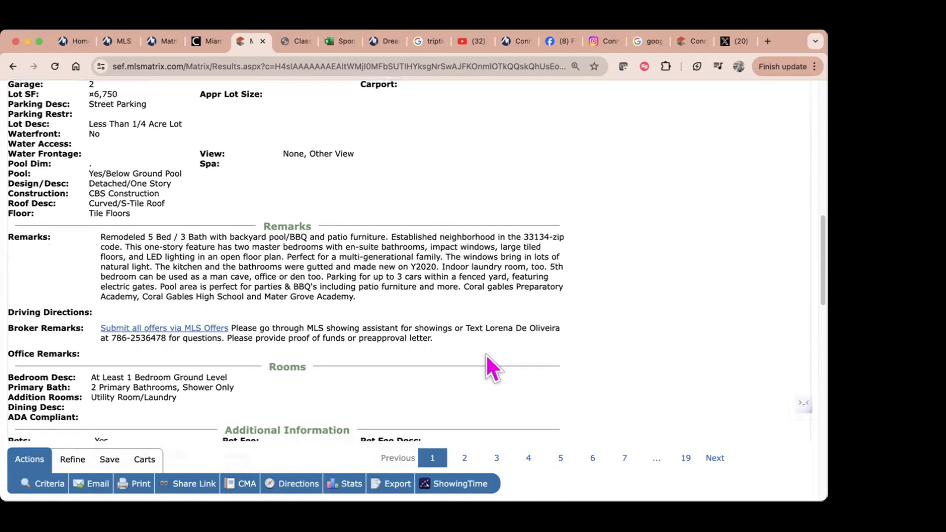
{"action": "scroll", "coordinate": [487, 356], "scroll_direction": "down", "scroll_amount": 3}
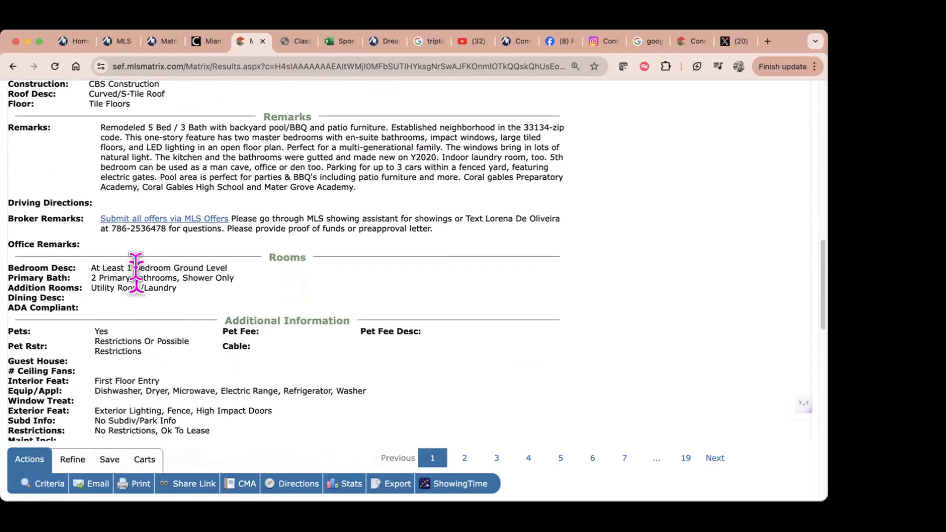
{"action": "scroll", "coordinate": [274, 400], "scroll_direction": "down", "scroll_amount": 5}
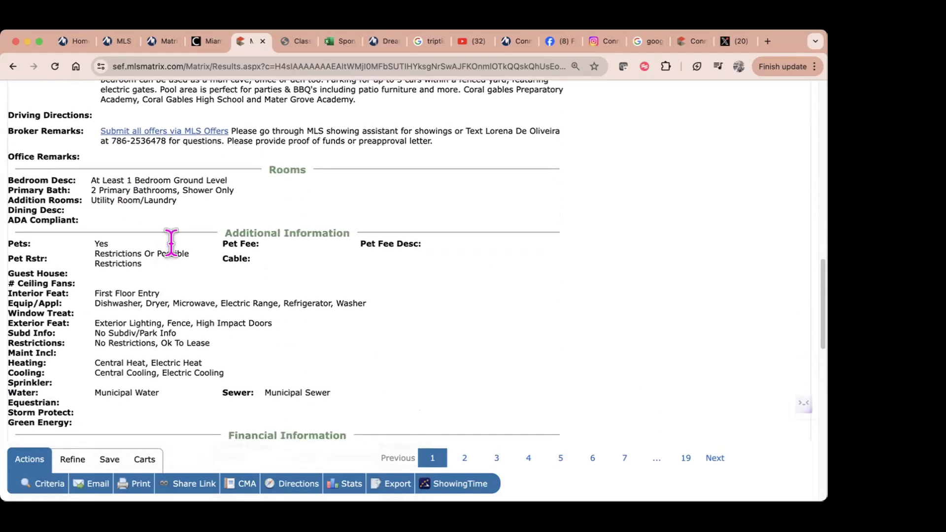
{"action": "scroll", "coordinate": [434, 383], "scroll_direction": "down", "scroll_amount": 9}
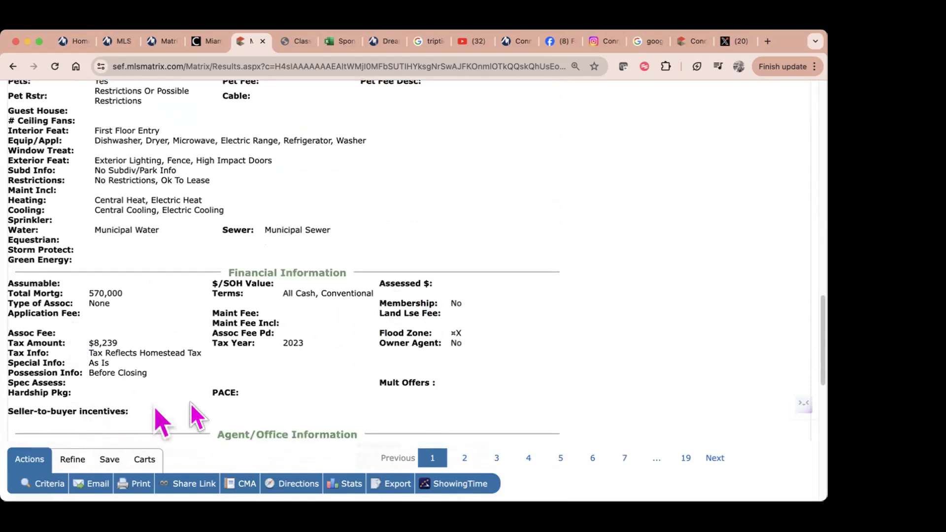
{"action": "scroll", "coordinate": [198, 409], "scroll_direction": "down", "scroll_amount": 12}
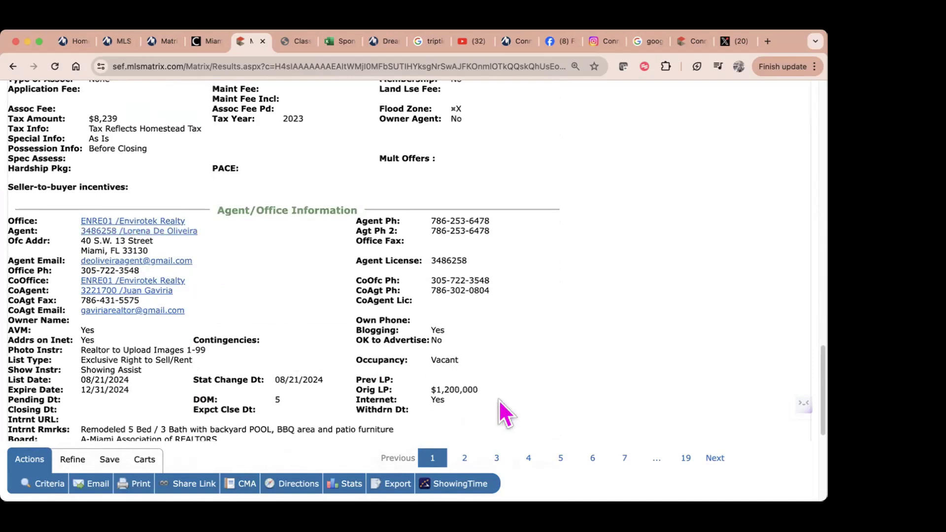
{"action": "scroll", "coordinate": [500, 400], "scroll_direction": "down", "scroll_amount": 1}
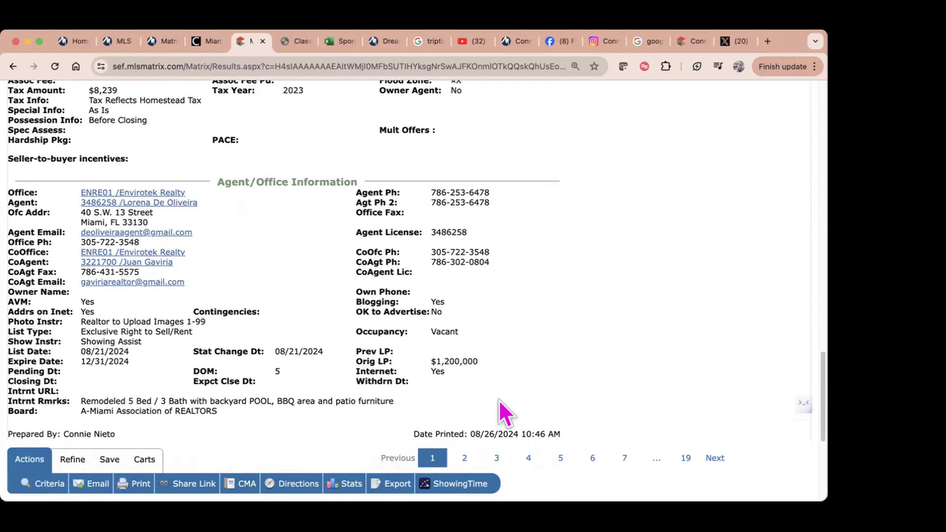
{"action": "scroll", "coordinate": [500, 412], "scroll_direction": "down", "scroll_amount": 7}
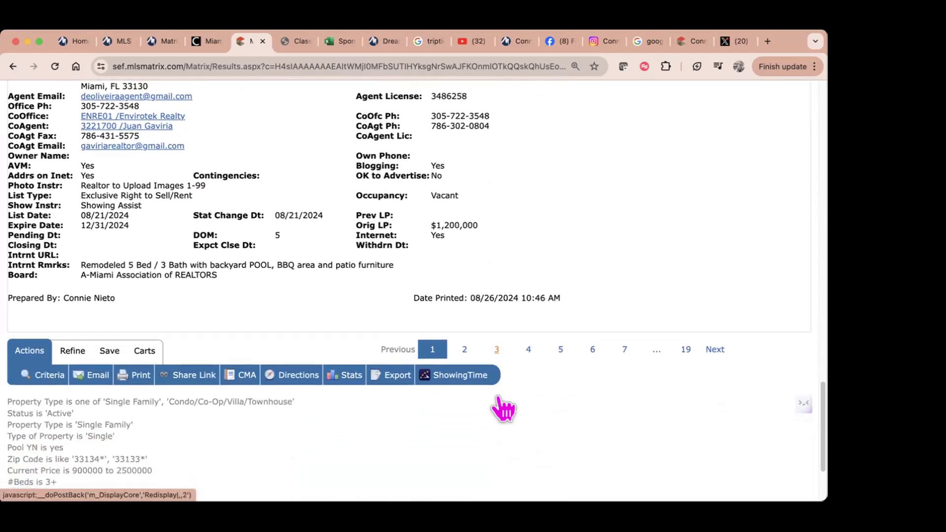
{"action": "scroll", "coordinate": [499, 401], "scroll_direction": "up", "scroll_amount": 15}
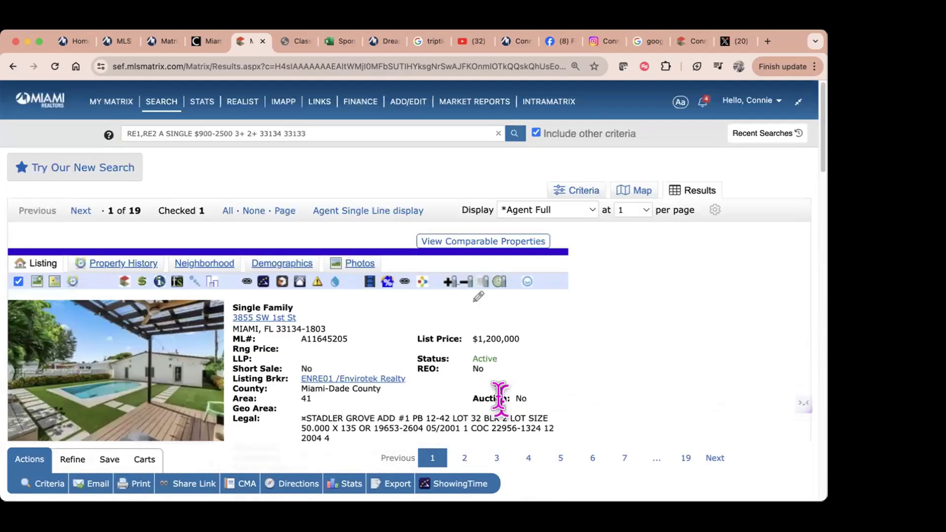
Step: Move to the next listing and browse ten of its enlarged photos before closing them
{"action": "left_click", "coordinate": [79, 212]}
{"action": "left_click", "coordinate": [121, 383]}
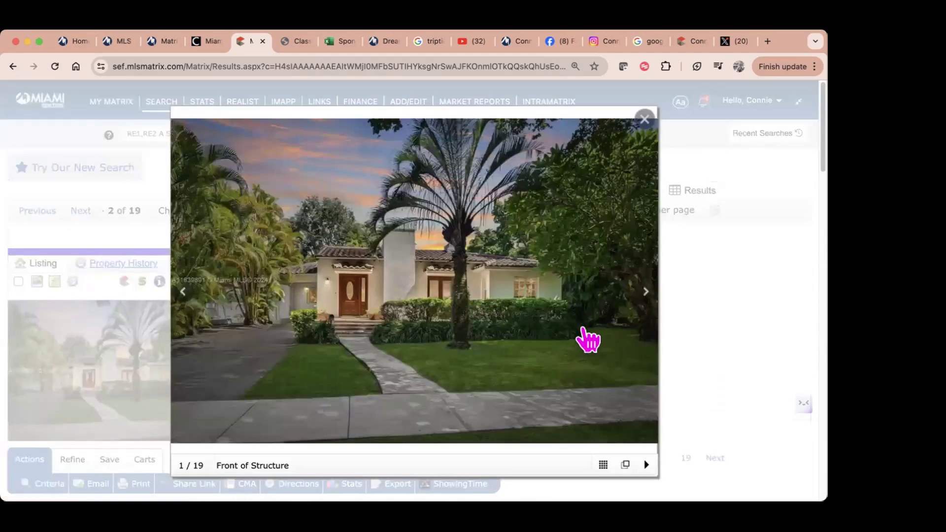
{"action": "left_click", "coordinate": [628, 296]}
{"action": "left_click", "coordinate": [629, 291]}
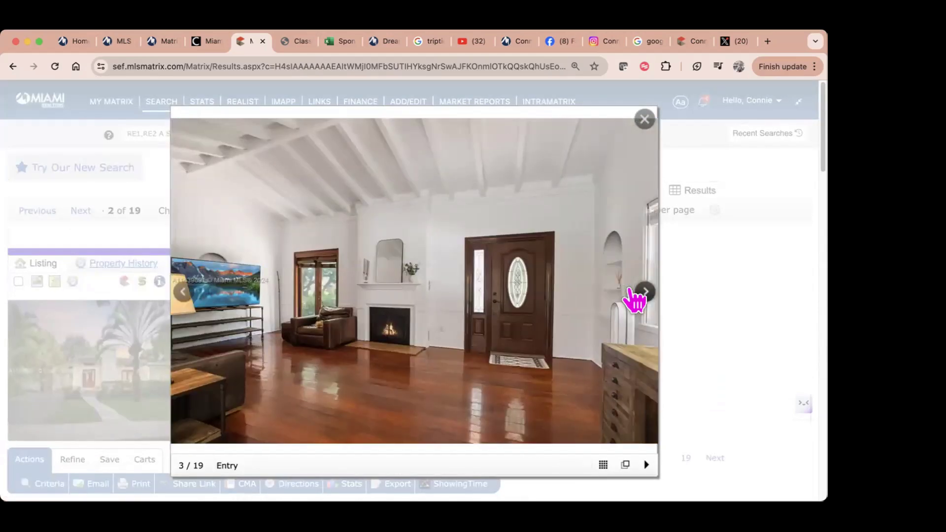
{"action": "left_click", "coordinate": [630, 292]}
{"action": "left_click", "coordinate": [630, 292]}
{"action": "left_click", "coordinate": [630, 292]}
{"action": "left_click", "coordinate": [630, 292]}
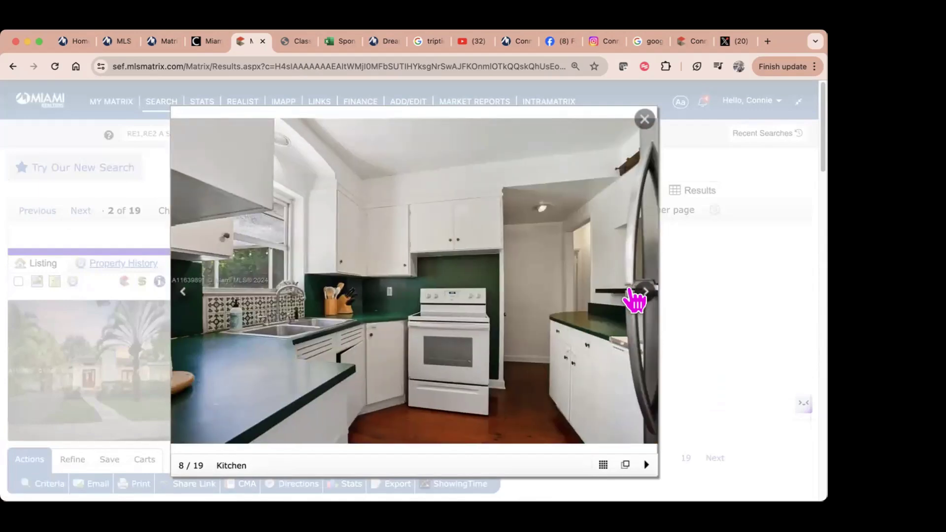
{"action": "left_click", "coordinate": [630, 292]}
{"action": "left_click", "coordinate": [630, 291]}
{"action": "left_click", "coordinate": [630, 292]}
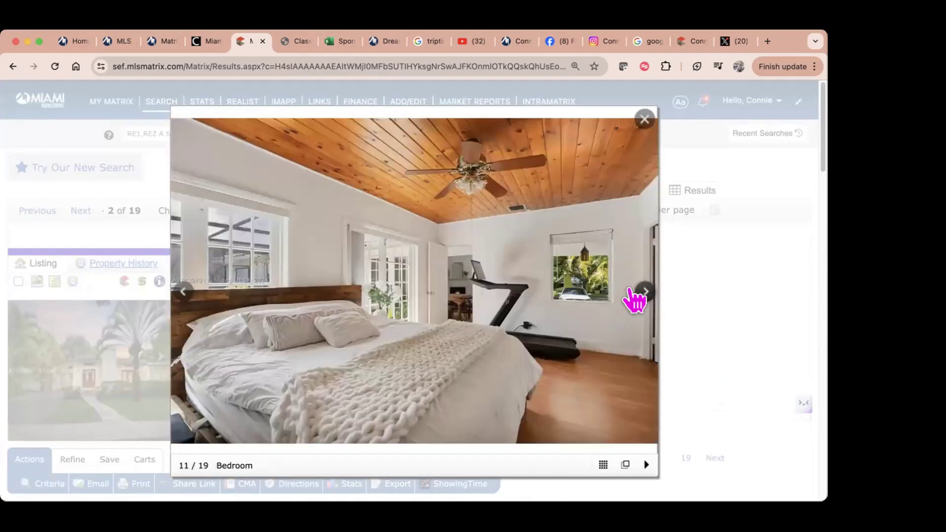
{"action": "left_click", "coordinate": [629, 292]}
{"action": "left_click", "coordinate": [643, 120]}
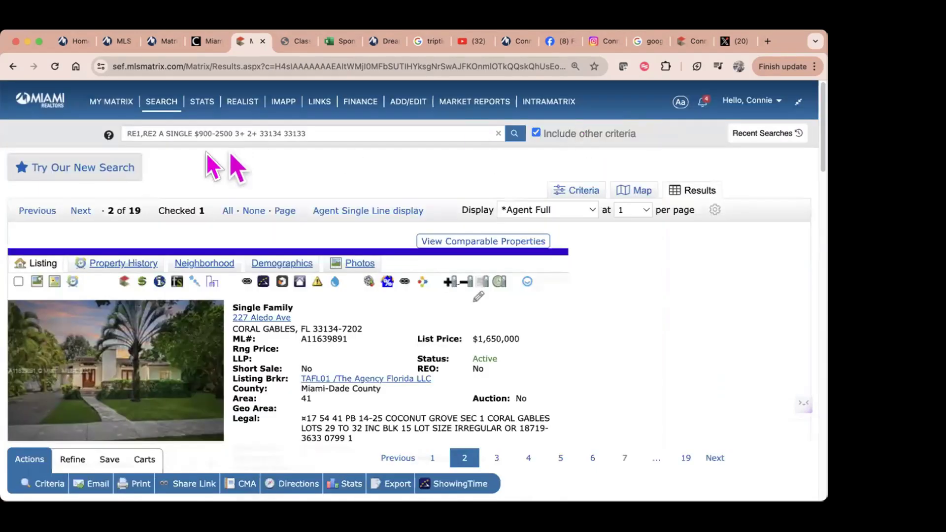
{"action": "left_click", "coordinate": [81, 212]}
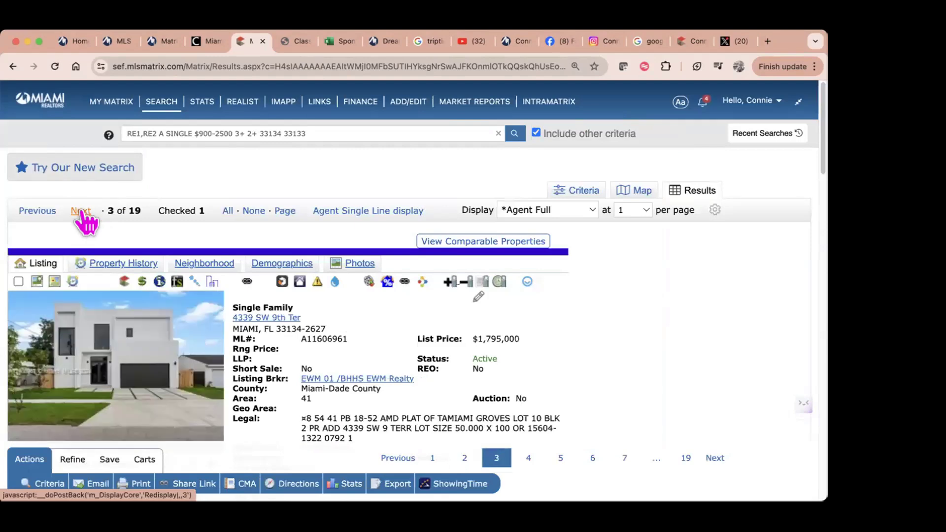
{"action": "left_click", "coordinate": [148, 387]}
{"action": "left_click", "coordinate": [635, 303]}
{"action": "left_click", "coordinate": [636, 304]}
{"action": "left_click", "coordinate": [636, 303]}
{"action": "left_click", "coordinate": [636, 303]}
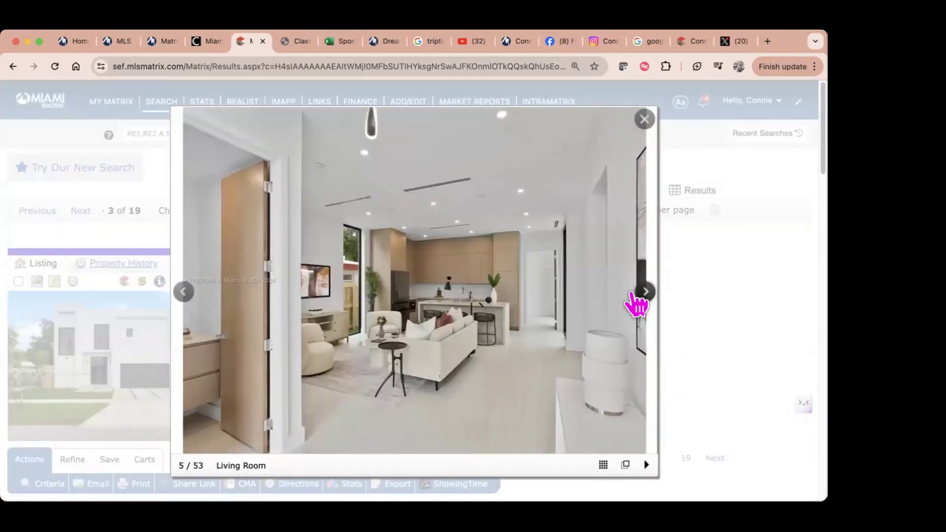
{"action": "left_click", "coordinate": [636, 304]}
{"action": "left_click", "coordinate": [636, 303]}
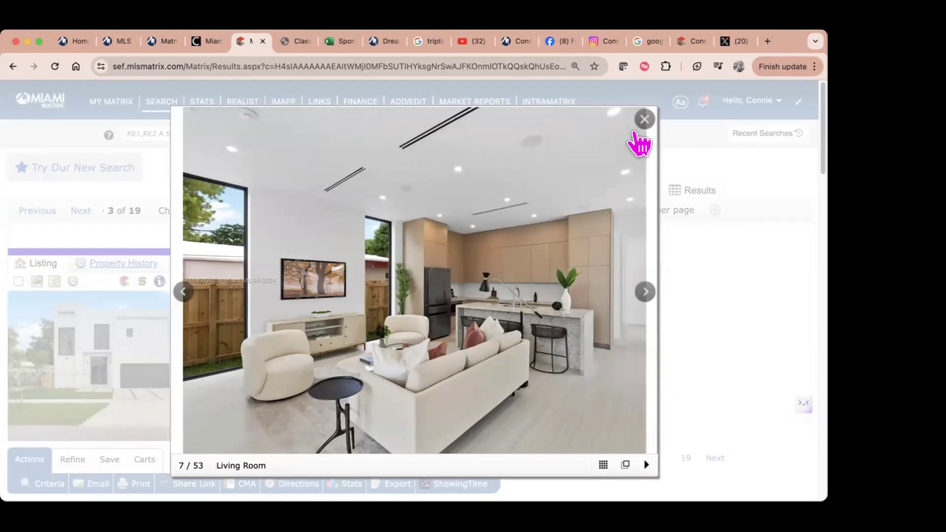
{"action": "left_click", "coordinate": [645, 120]}
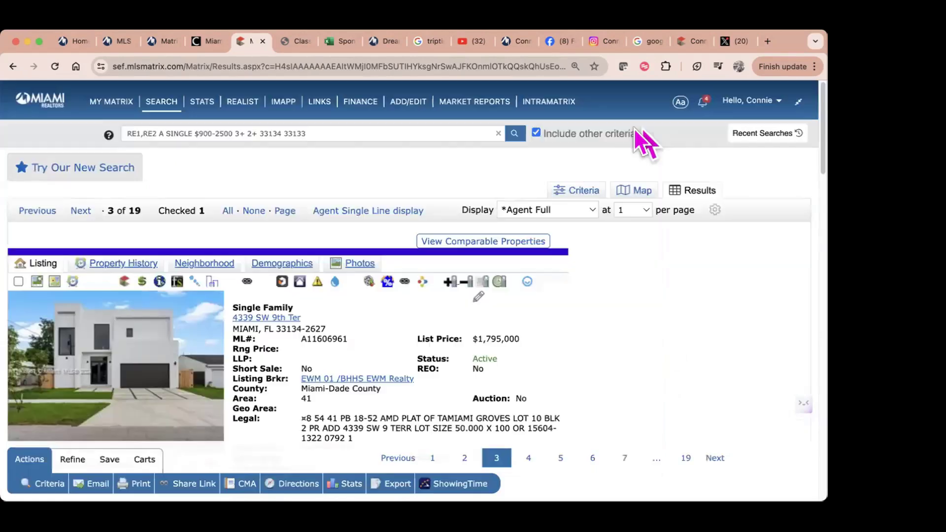
{"action": "left_click", "coordinate": [18, 281]}
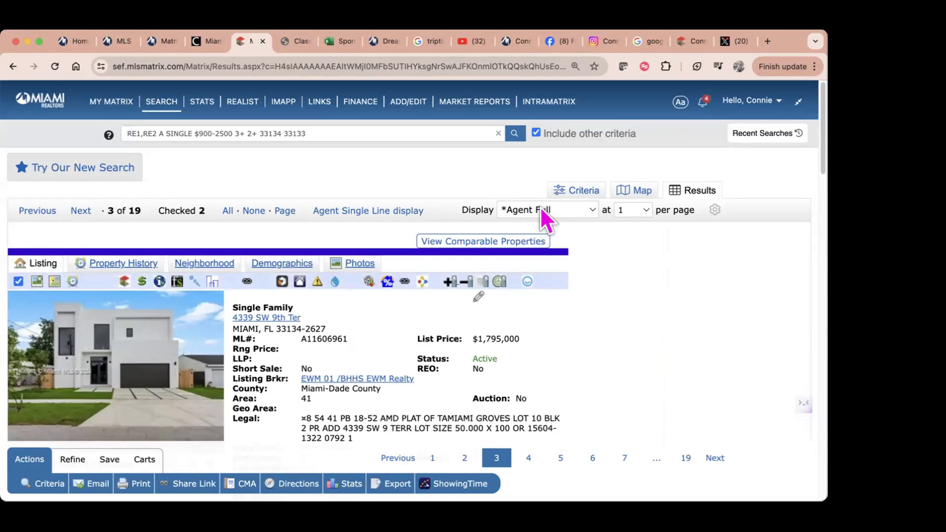
{"action": "left_click", "coordinate": [370, 213]}
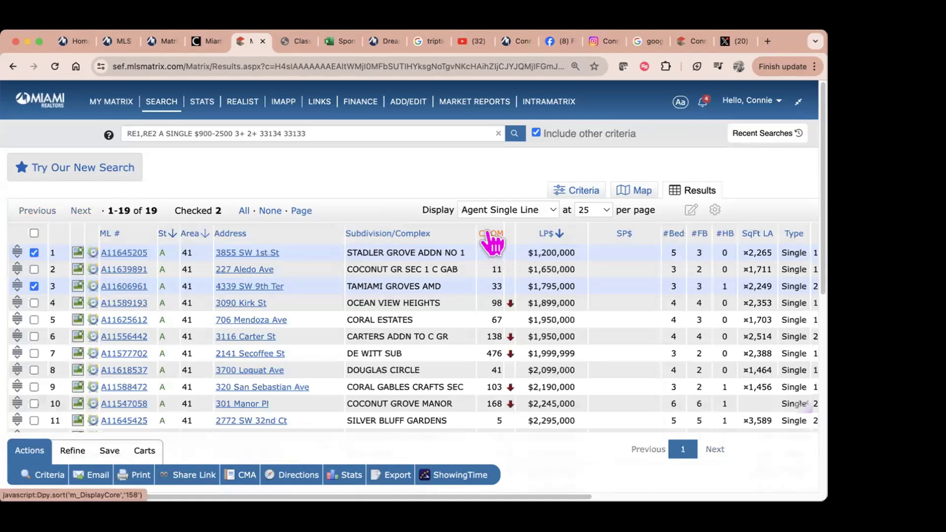
Step: Remove the CDOM column, then reinsert CDOM (Days on Market) after Subdivision/Complex via a 'dom' search
{"action": "right_click", "coordinate": [485, 232]}
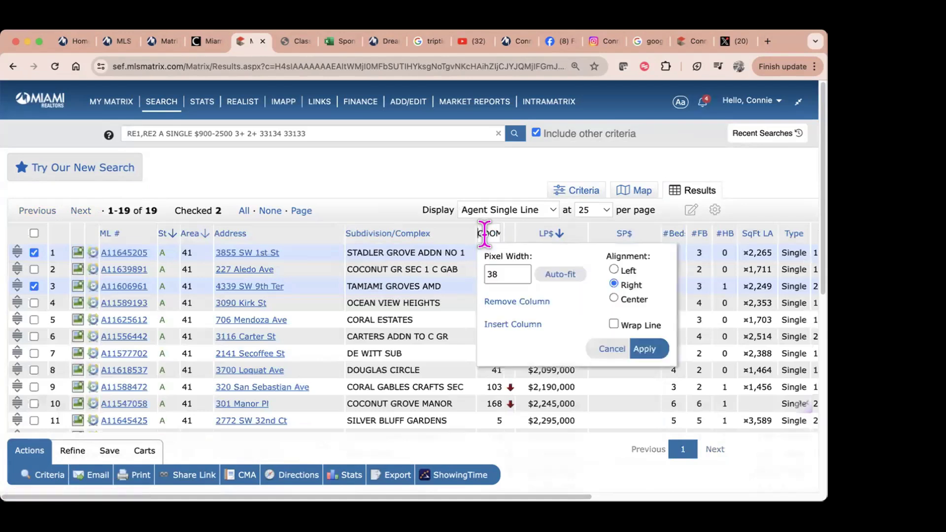
{"action": "left_click", "coordinate": [517, 301]}
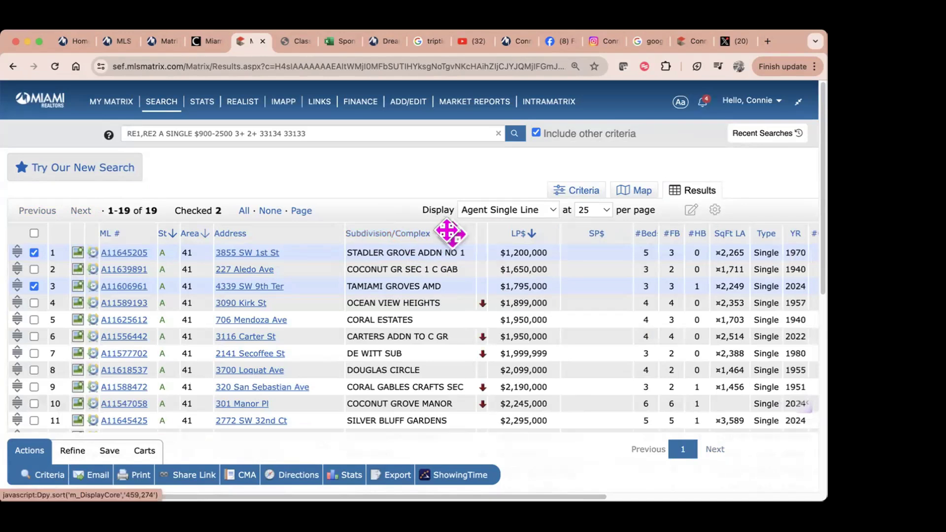
{"action": "right_click", "coordinate": [448, 233]}
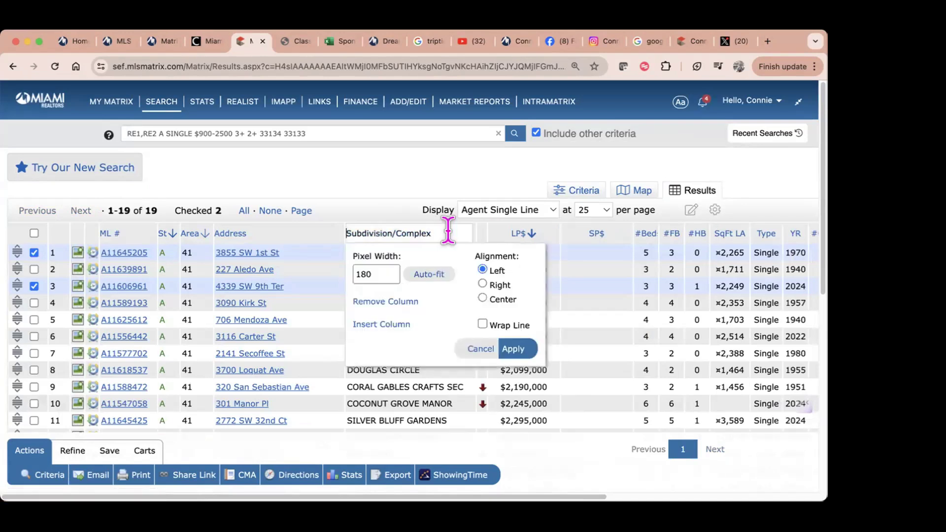
{"action": "left_click", "coordinate": [392, 325]}
{"action": "left_click", "coordinate": [398, 391]}
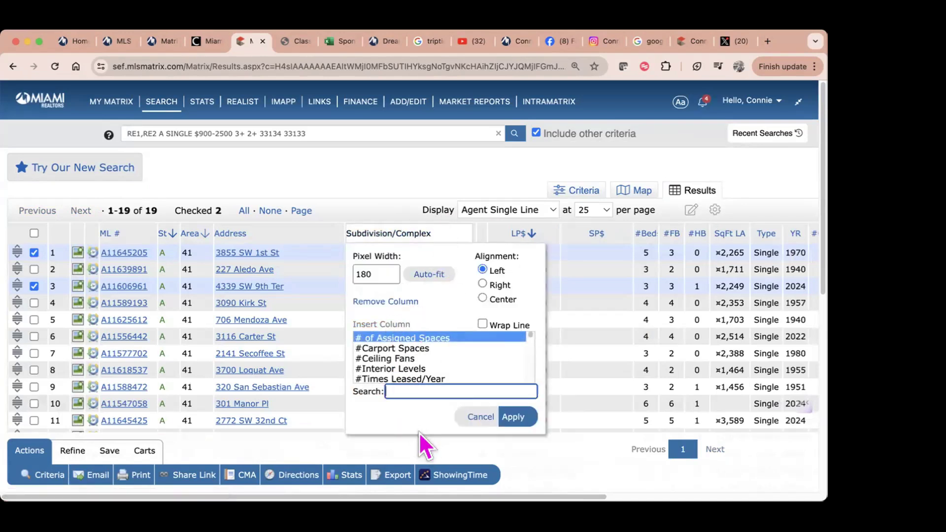
{"action": "type", "text": "dom"}
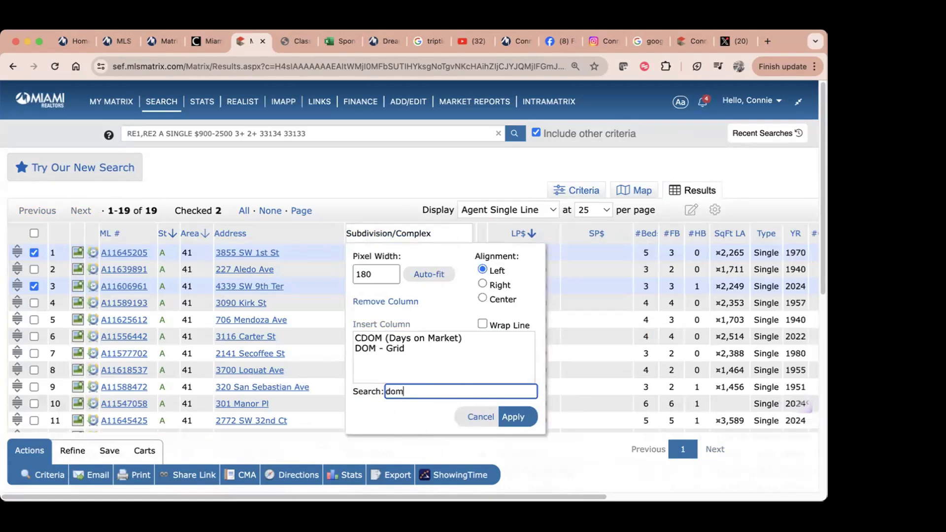
{"action": "left_click", "coordinate": [423, 338]}
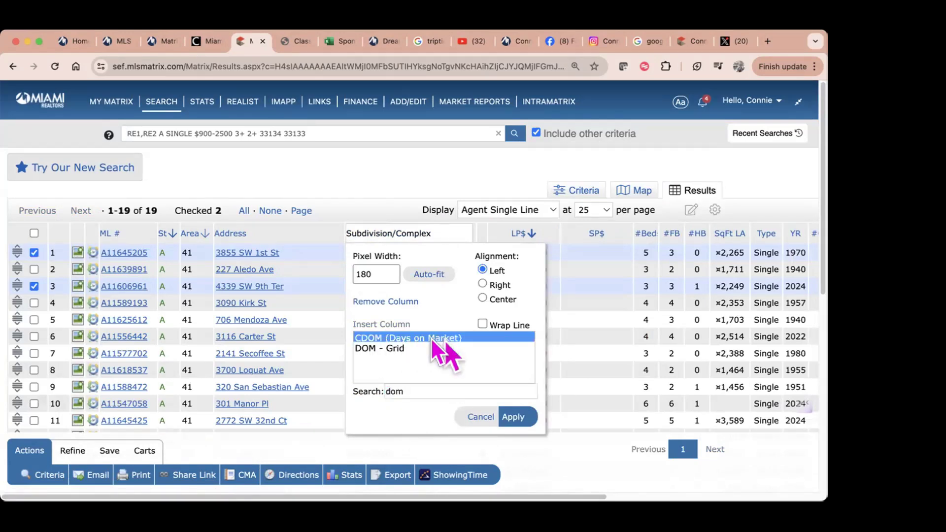
{"action": "left_click", "coordinate": [520, 418]}
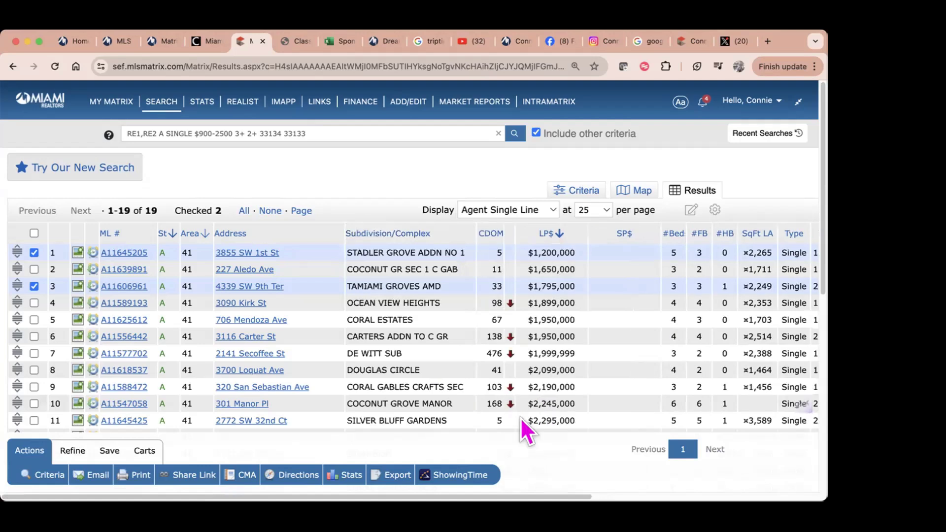
{"action": "scroll", "coordinate": [489, 430], "scroll_direction": "down", "scroll_amount": 1}
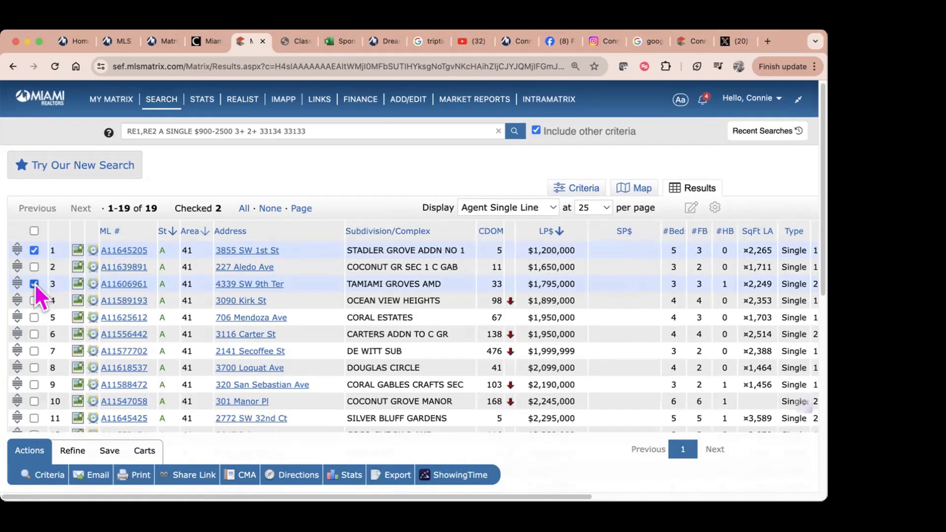
Step: Open an email of the two checked listings, delete the invalid partial recipient, and start a new contact
{"action": "left_click", "coordinate": [94, 476]}
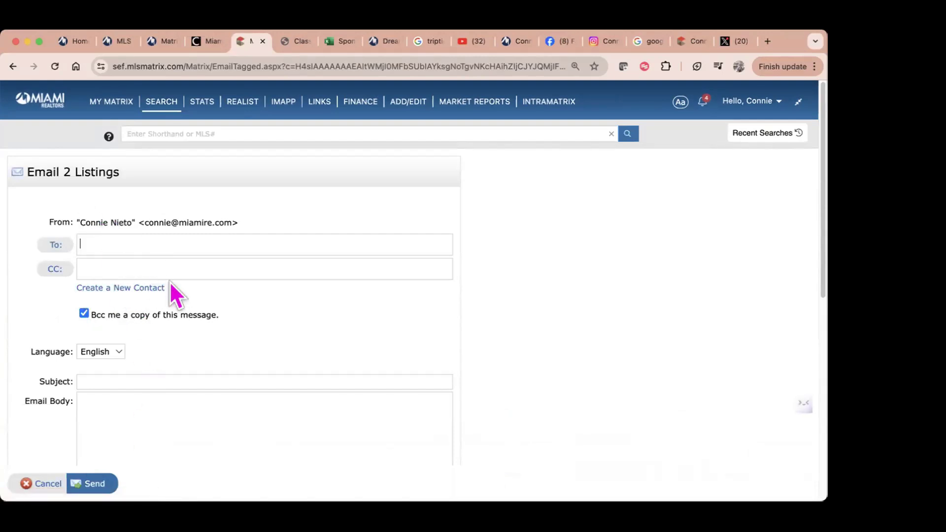
{"action": "type", "text": "nie"}
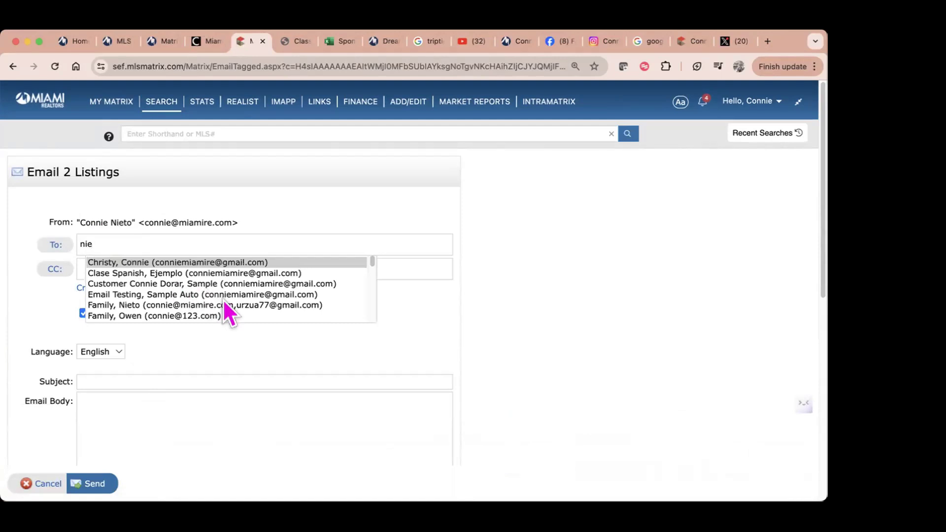
{"action": "left_click", "coordinate": [219, 327]}
{"action": "left_click", "coordinate": [190, 285]}
{"action": "key", "text": "BackSpace"}
{"action": "key", "text": "BackSpace"}
{"action": "key", "text": "BackSpace"}
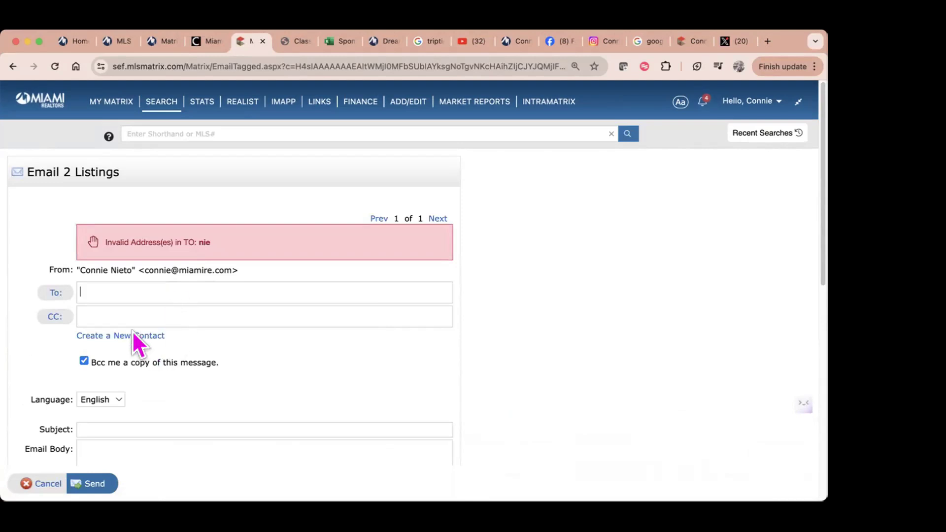
{"action": "left_click", "coordinate": [131, 336]}
Step: Enter the new contact's first name, last name and e-mail address
{"action": "left_click", "coordinate": [325, 188]}
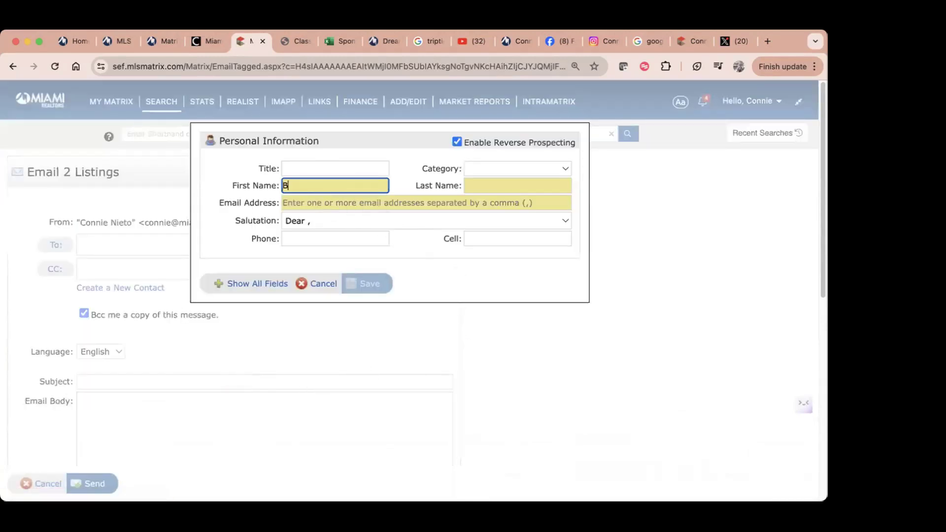
{"action": "key", "text": "BackSpace"}
{"action": "key", "text": "BackSpace"}
{"action": "type", "text": "Hecy"}
{"action": "left_click", "coordinate": [517, 185]}
{"action": "type", "text": "Vect"}
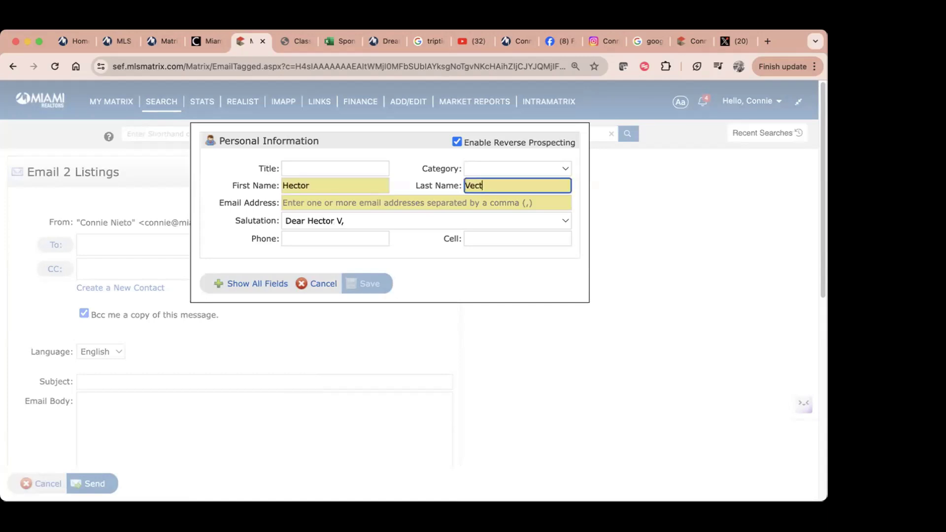
{"action": "type", "text": "or"}
{"action": "key", "text": "Tab"}
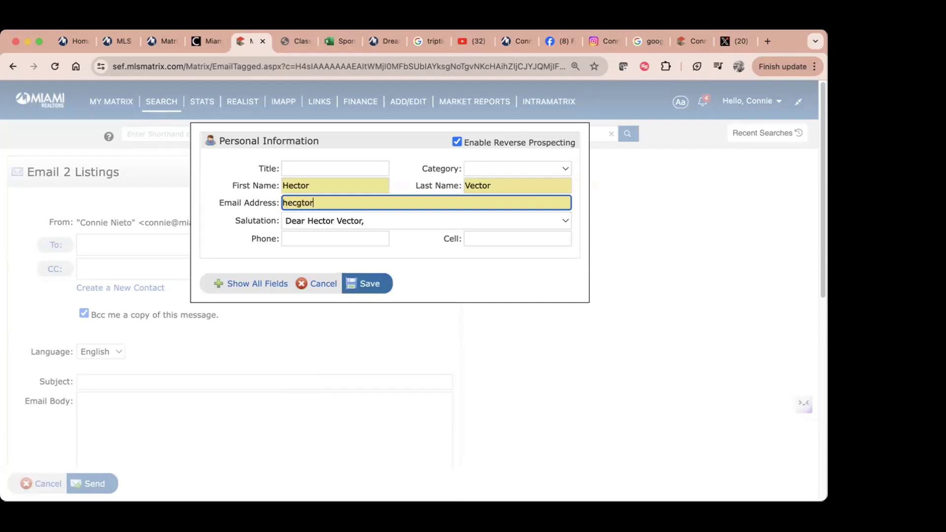
Step: Give the contact a custom greeting addressing the client and save them as the recipient
{"action": "left_click", "coordinate": [385, 219]}
{"action": "left_click", "coordinate": [382, 234]}
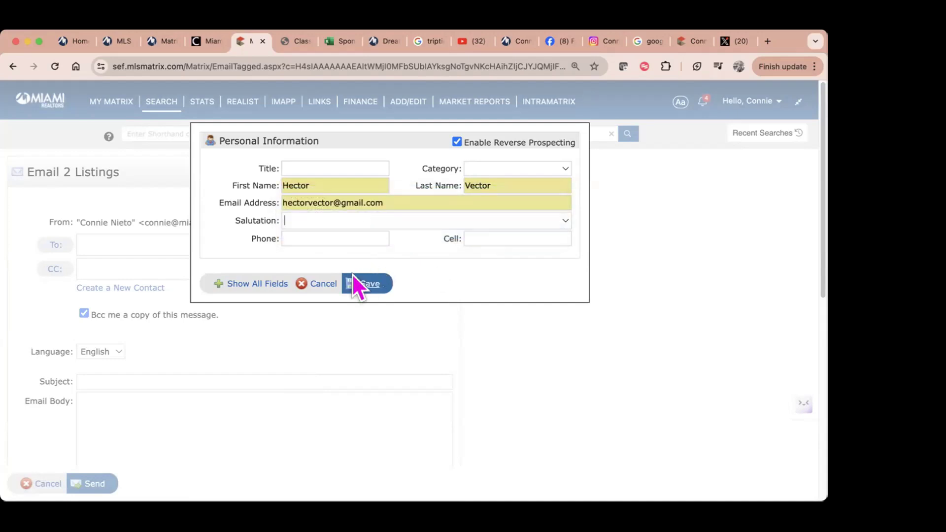
{"action": "type", "text": "Hi Hector,"}
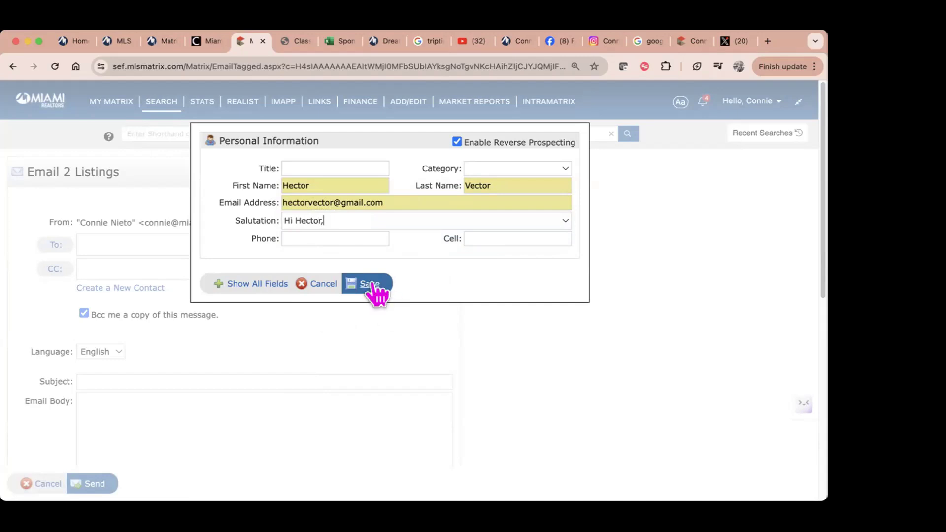
{"action": "left_click", "coordinate": [264, 283]}
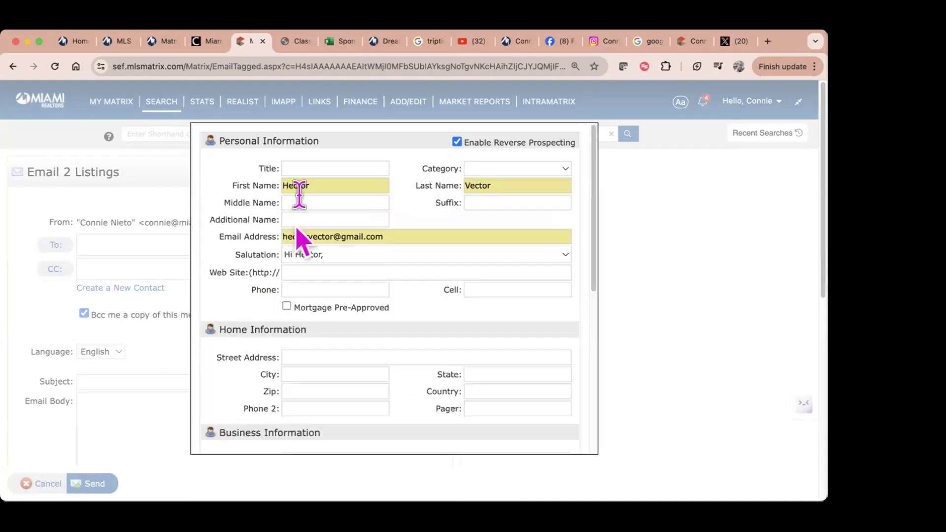
{"action": "scroll", "coordinate": [350, 296], "scroll_direction": "down", "scroll_amount": 2}
{"action": "scroll", "coordinate": [350, 295], "scroll_direction": "down", "scroll_amount": 5}
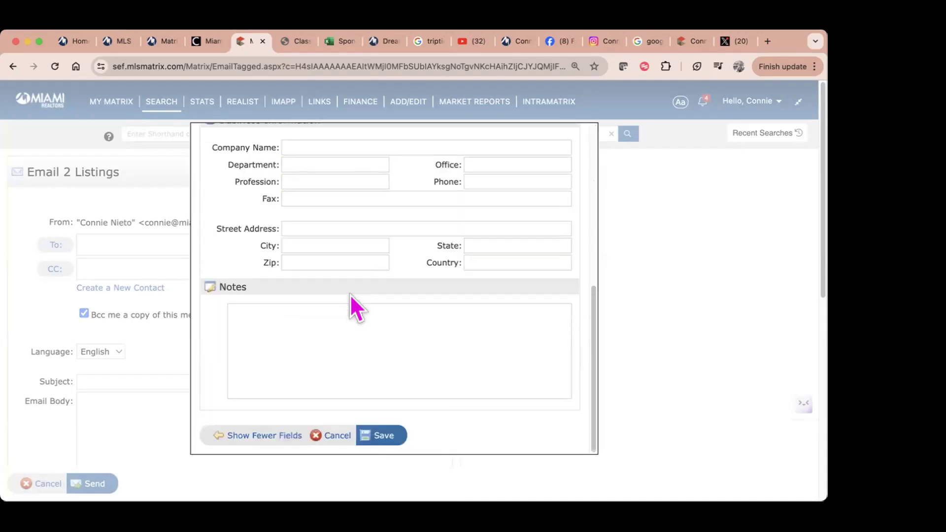
{"action": "left_click", "coordinate": [385, 439]}
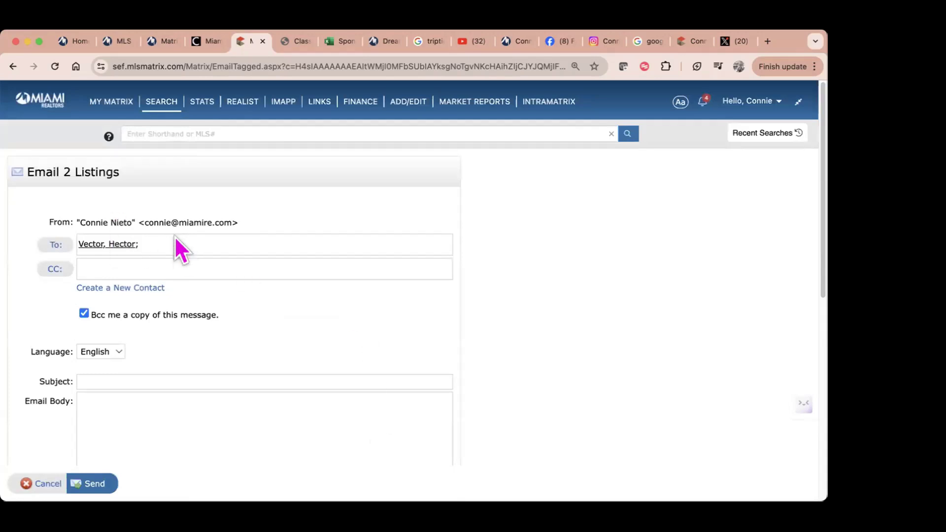
Step: Enter a subject about homes in 33134, 33133 with pool for the client
{"action": "left_click", "coordinate": [147, 382]}
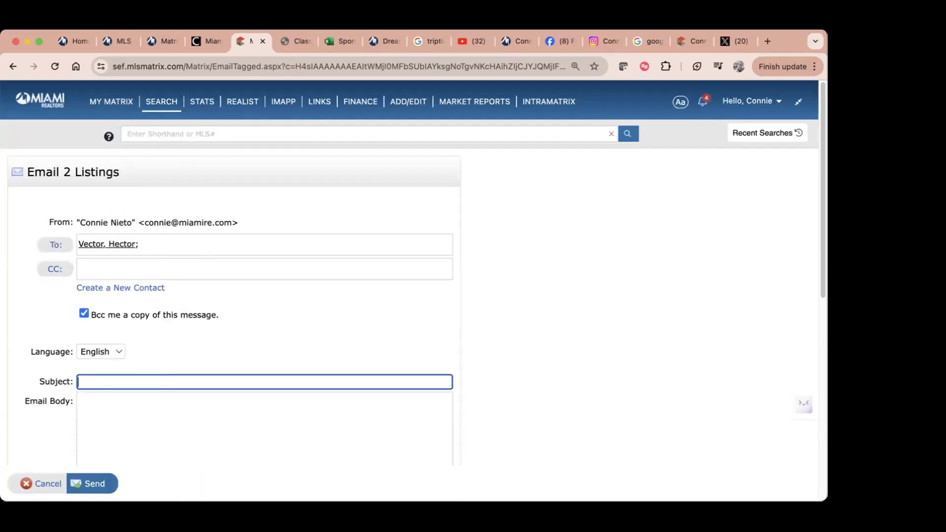
{"action": "type", "text": "homes in 33134, 33133"}
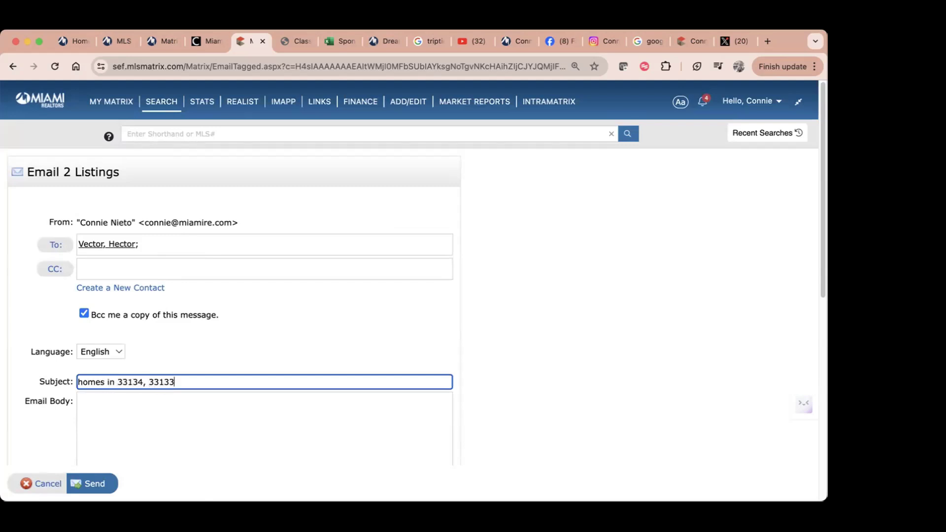
{"action": "type", "text": " with pool for Hector"}
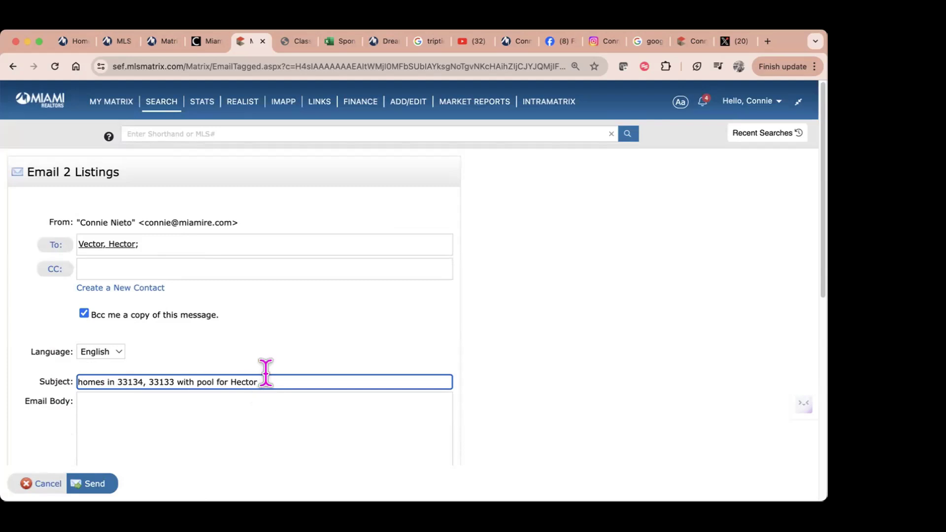
{"action": "left_click_drag", "start_coordinate": [264, 382], "coordinate": [21, 377]}
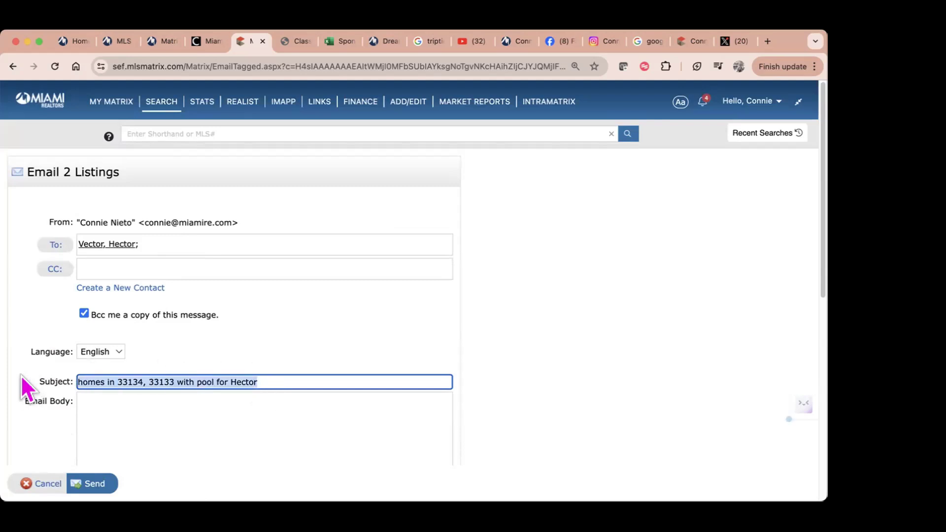
Step: Write the body 'Gorgeous properties in your area' and scroll down past the signature
{"action": "left_click", "coordinate": [127, 418]}
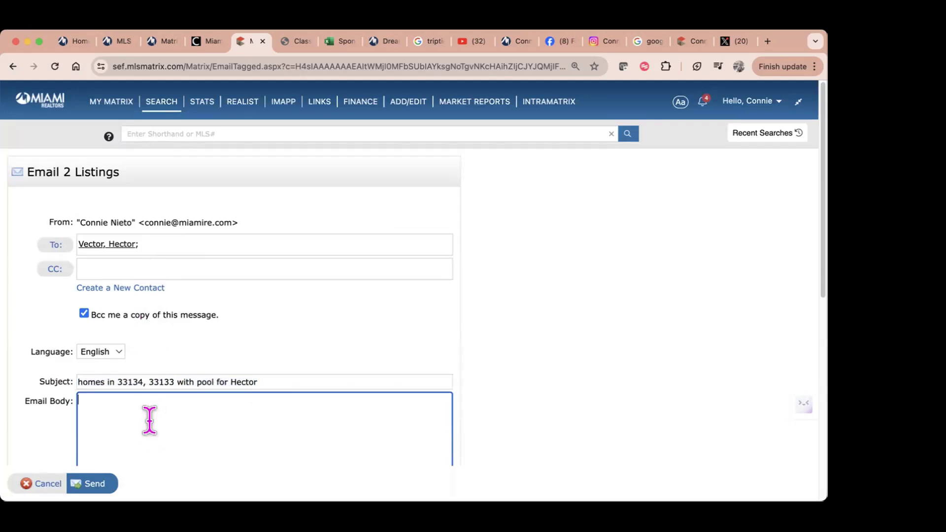
{"action": "type", "text": "Gorge"}
{"action": "key", "text": "BackSpace"}
{"action": "type", "text": "rgeuo"}
{"action": "type", "text": "ou"}
{"action": "type", "text": "s property"}
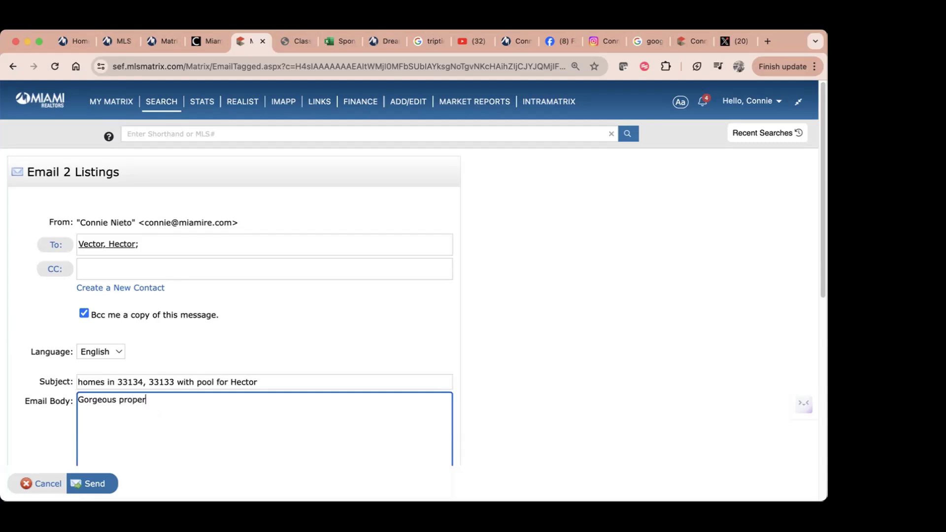
{"action": "key", "text": "BackSpace"}
{"action": "type", "text": "iie"}
{"action": "key", "text": "BackSpace"}
{"action": "key", "text": "BackSpace"}
{"action": "type", "text": "es in your area"}
{"action": "scroll", "coordinate": [160, 383], "scroll_direction": "down", "scroll_amount": 5}
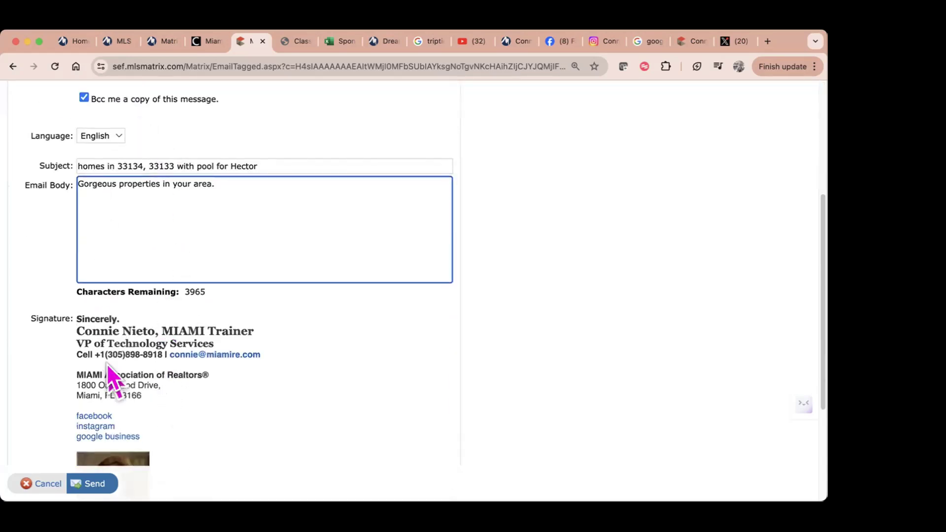
{"action": "scroll", "coordinate": [294, 424], "scroll_direction": "down", "scroll_amount": 1}
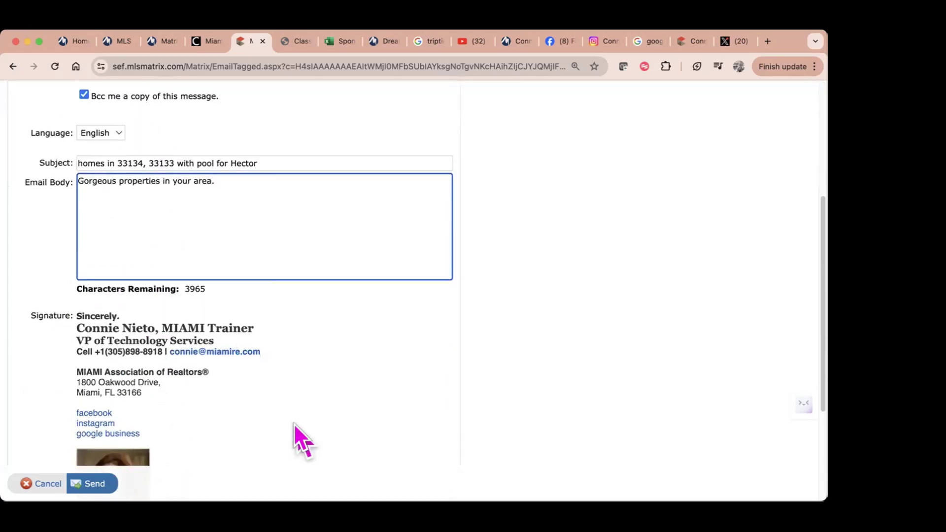
{"action": "scroll", "coordinate": [294, 424], "scroll_direction": "down", "scroll_amount": 3}
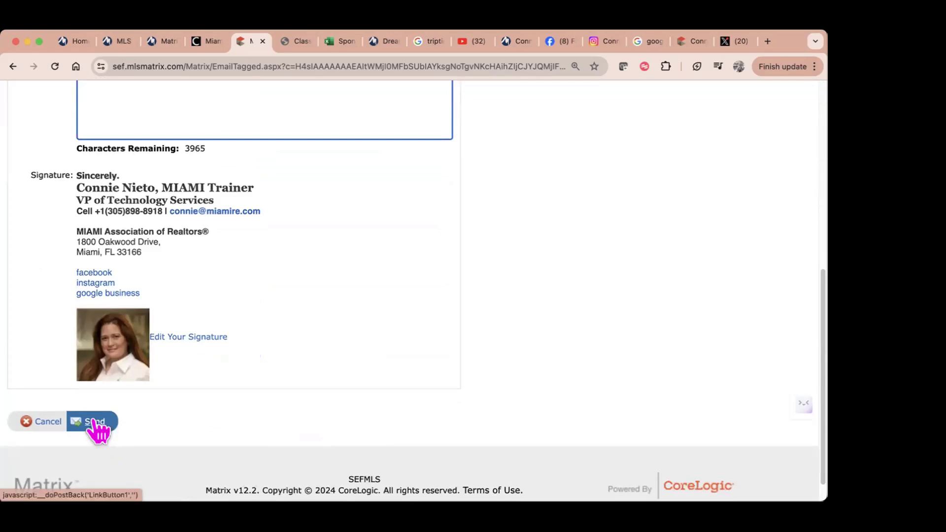
Step: Send the email, then start and cancel a second email to return to the results
{"action": "left_click", "coordinate": [95, 422]}
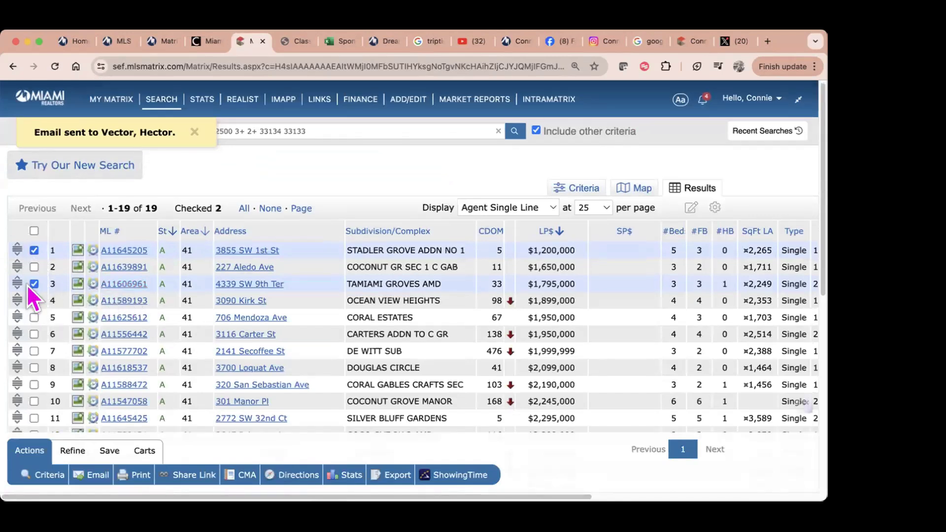
{"action": "left_click", "coordinate": [91, 477]}
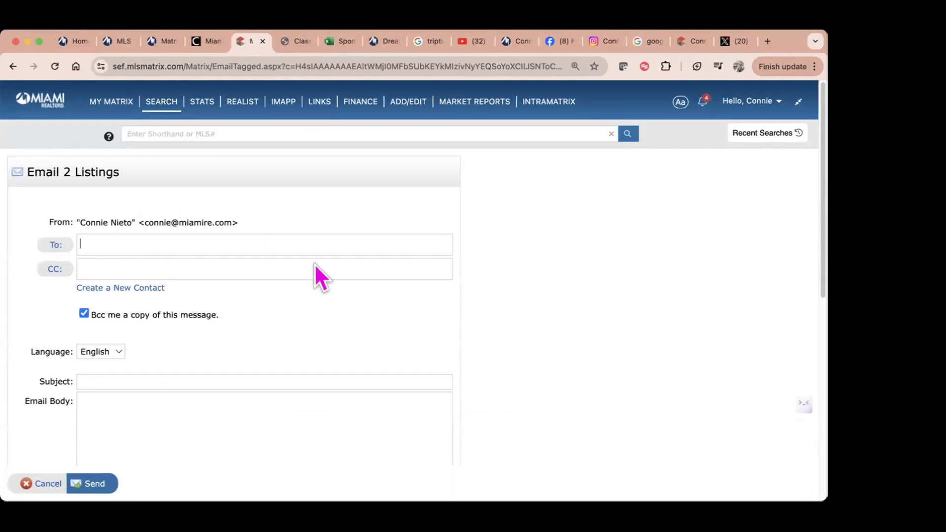
{"action": "left_click", "coordinate": [43, 484]}
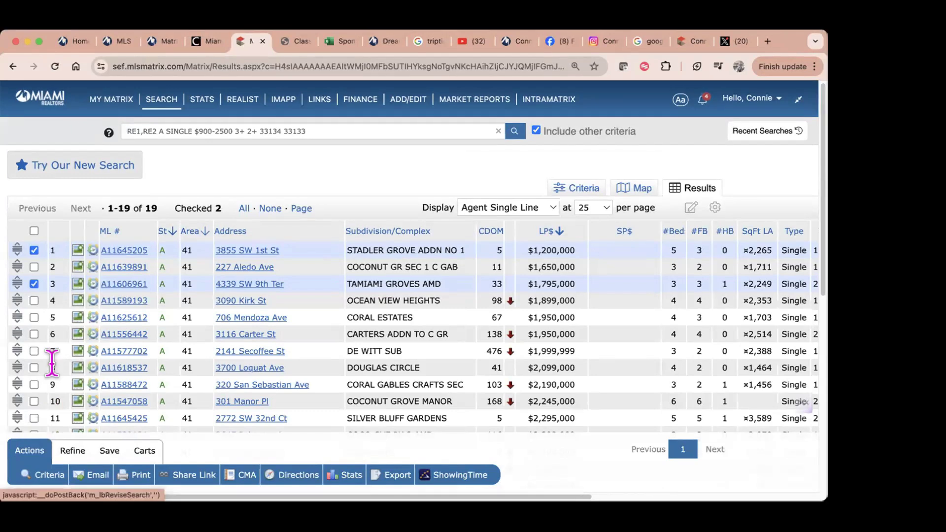
Step: Show the Save options beneath the 19 sorted pool-home results
{"action": "left_click", "coordinate": [105, 452]}
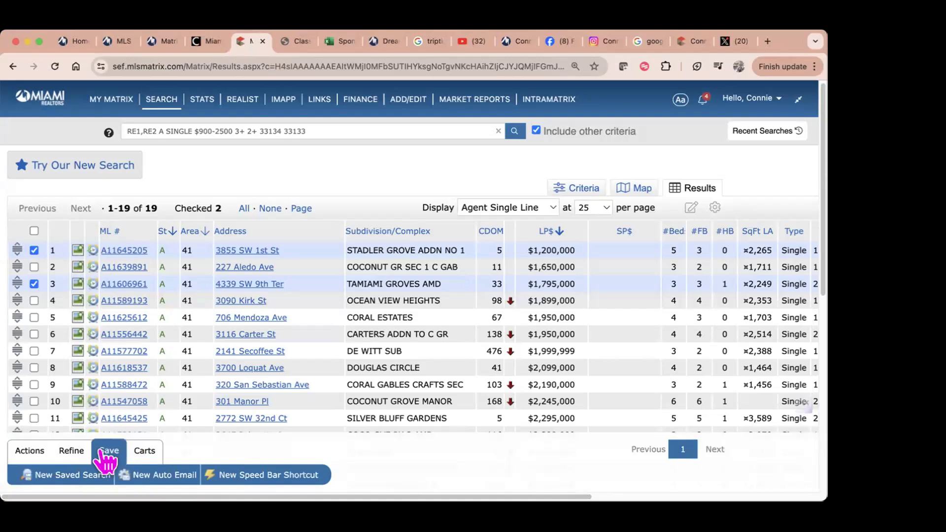
{"action": "left_click", "coordinate": [72, 475]}
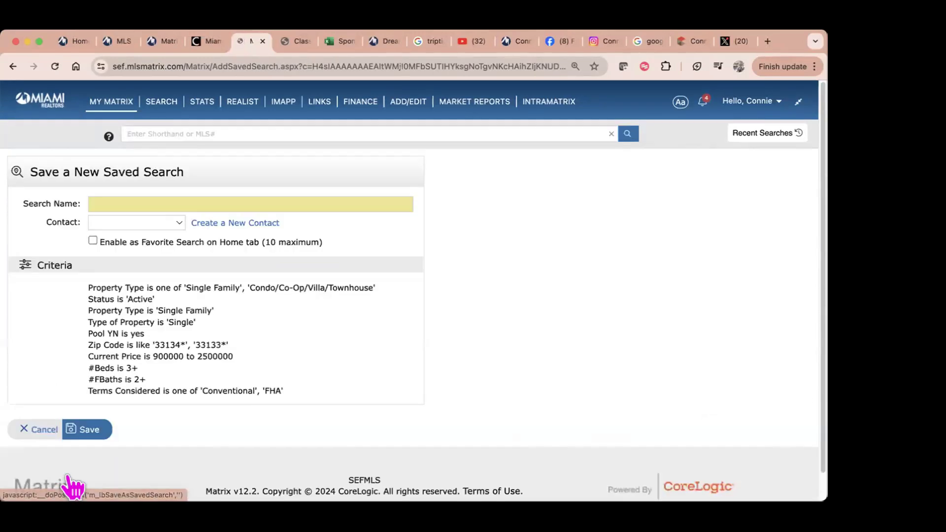
{"action": "left_click", "coordinate": [104, 203]}
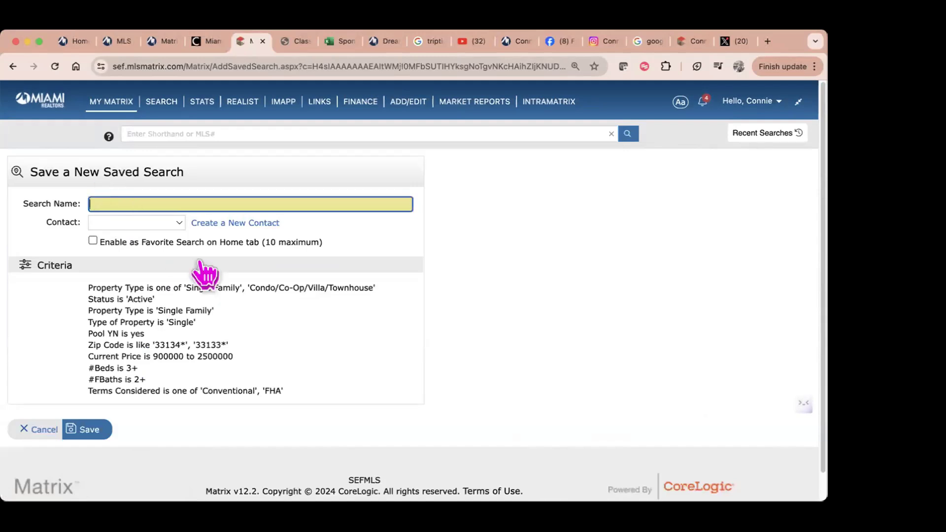
{"action": "type", "text": "33"}
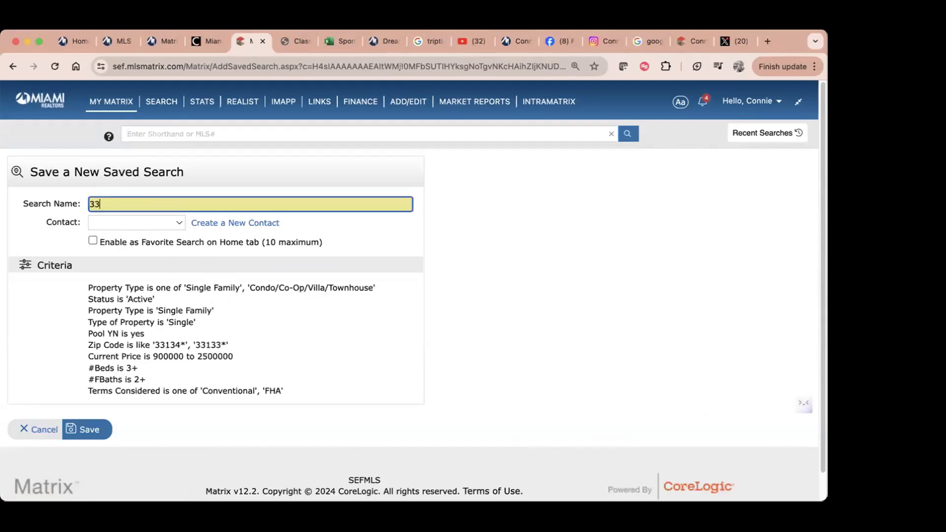
{"action": "type", "text": "134 33133 pool home for Hector"}
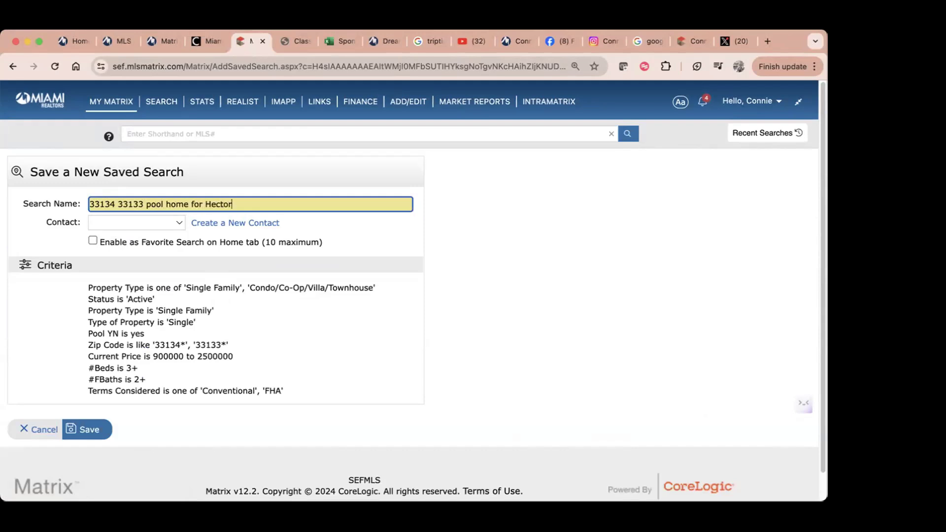
{"action": "left_click", "coordinate": [170, 223]}
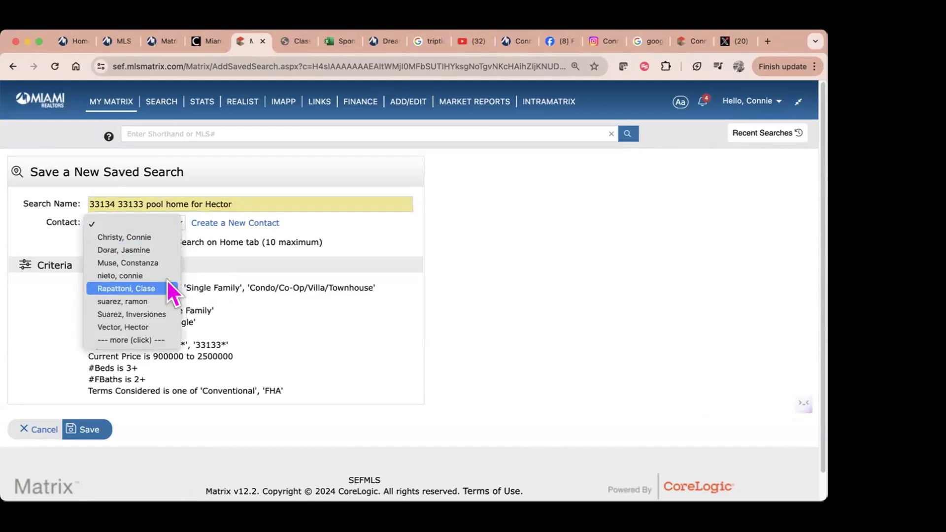
{"action": "left_click", "coordinate": [162, 328]}
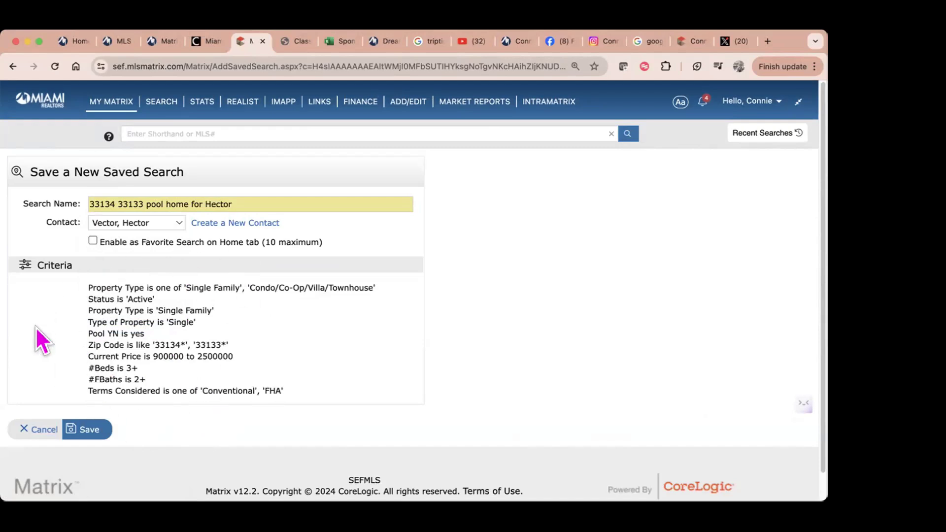
{"action": "left_click", "coordinate": [90, 430]}
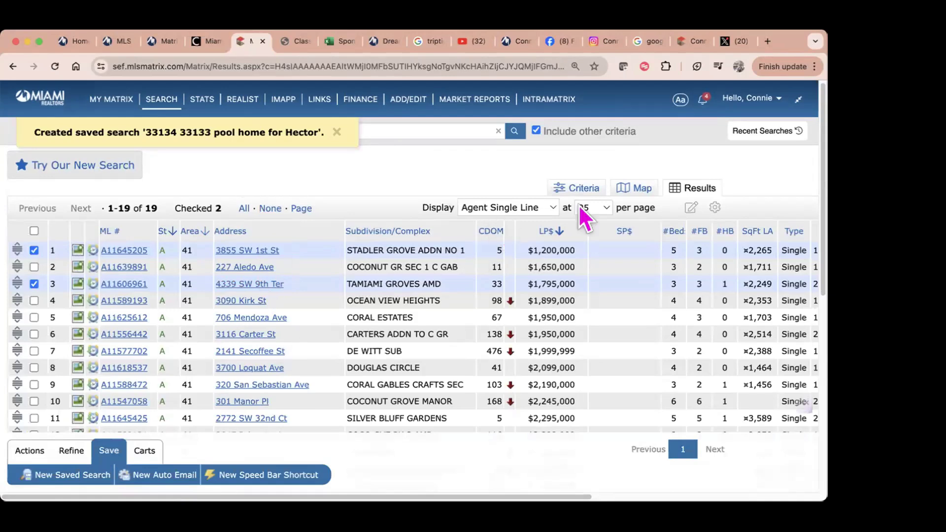
Step: Review the search's Criteria, Map and Results views, then go back to the Matrix dashboard
{"action": "left_click", "coordinate": [587, 188]}
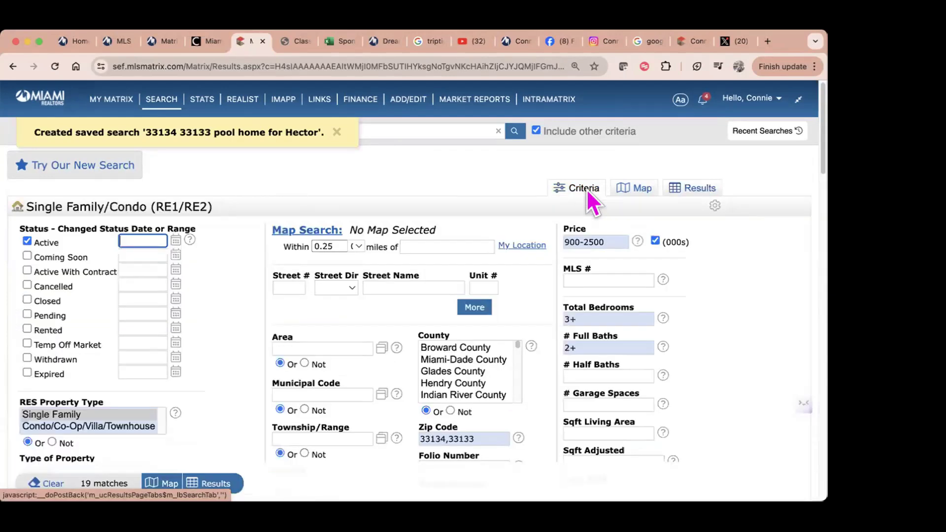
{"action": "left_click", "coordinate": [632, 192]}
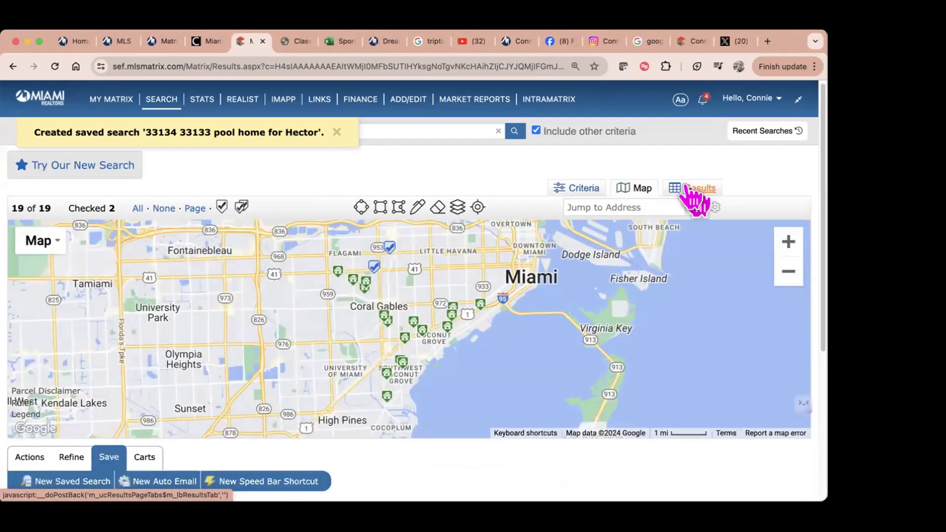
{"action": "left_click", "coordinate": [691, 190]}
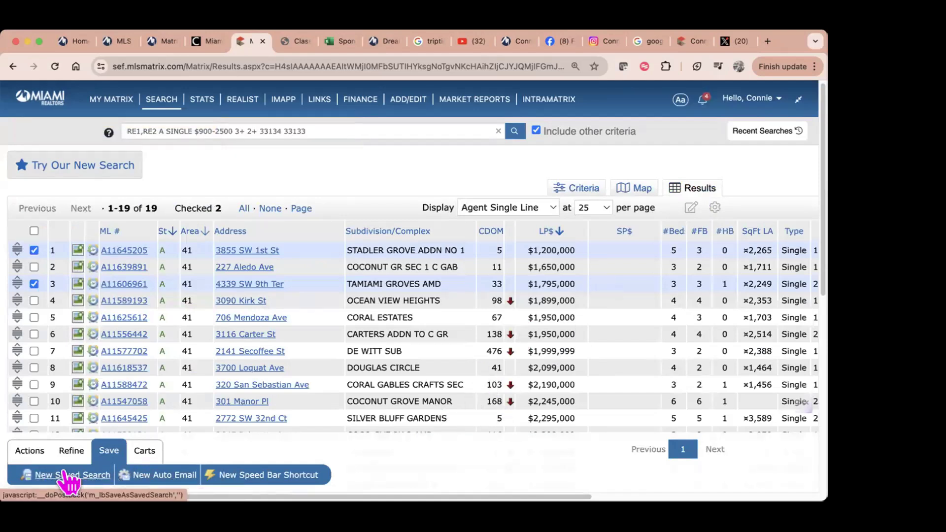
{"action": "left_click", "coordinate": [36, 100]}
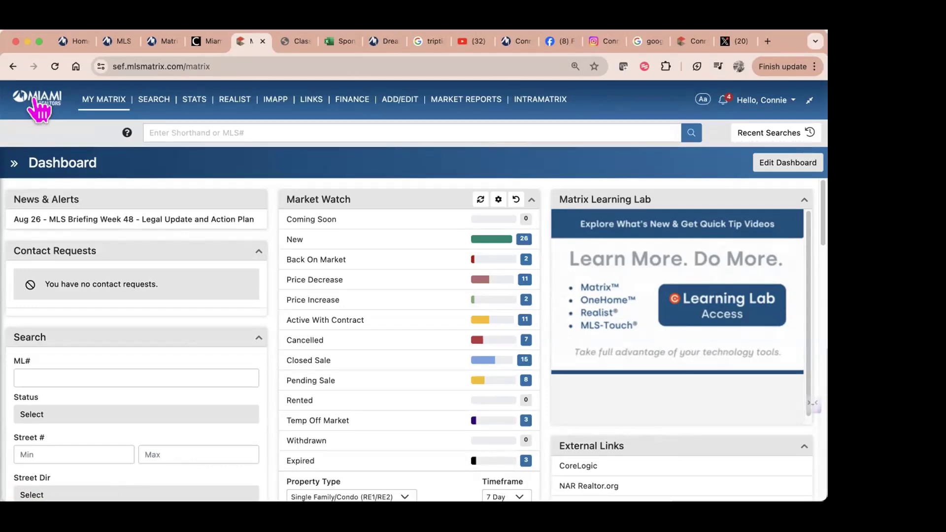
Step: Rerun the top pool-home search from the Recent Searches panel to show its 19 listings
{"action": "left_click", "coordinate": [767, 132]}
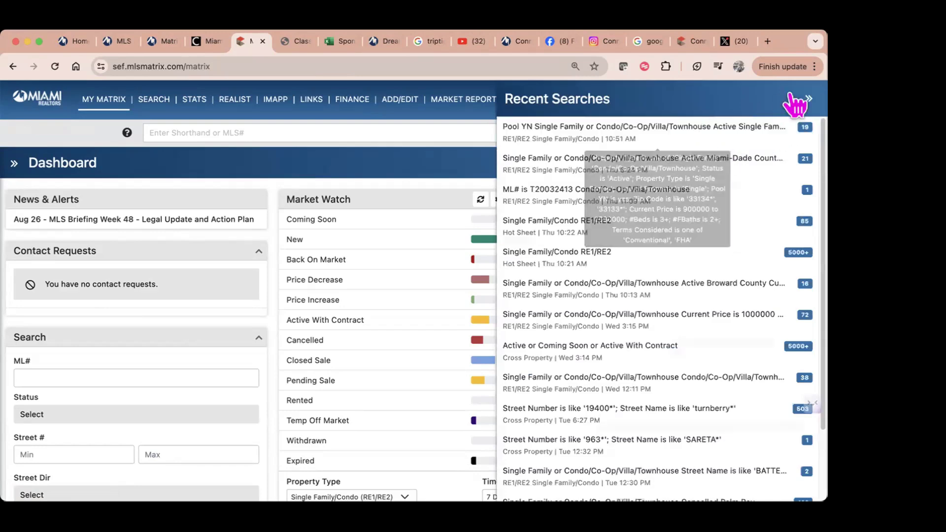
{"action": "left_click", "coordinate": [811, 100]}
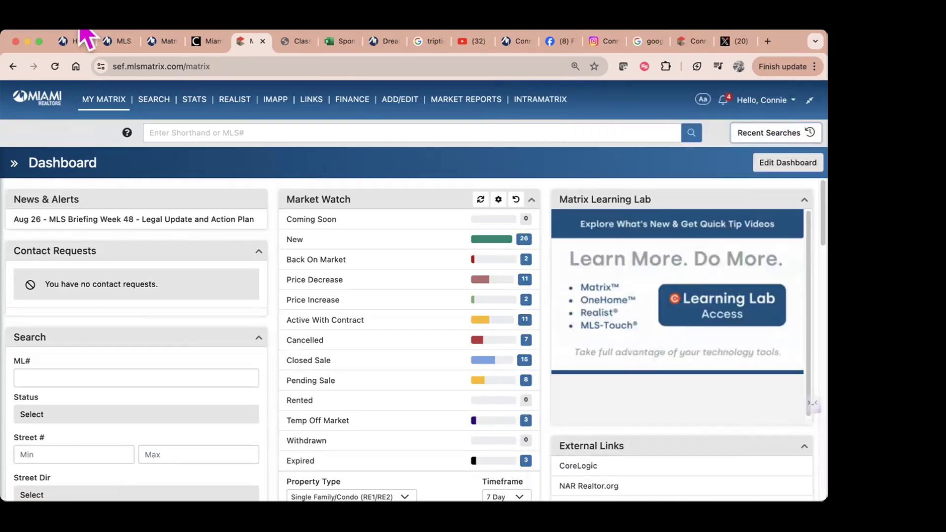
{"action": "left_click", "coordinate": [754, 137]}
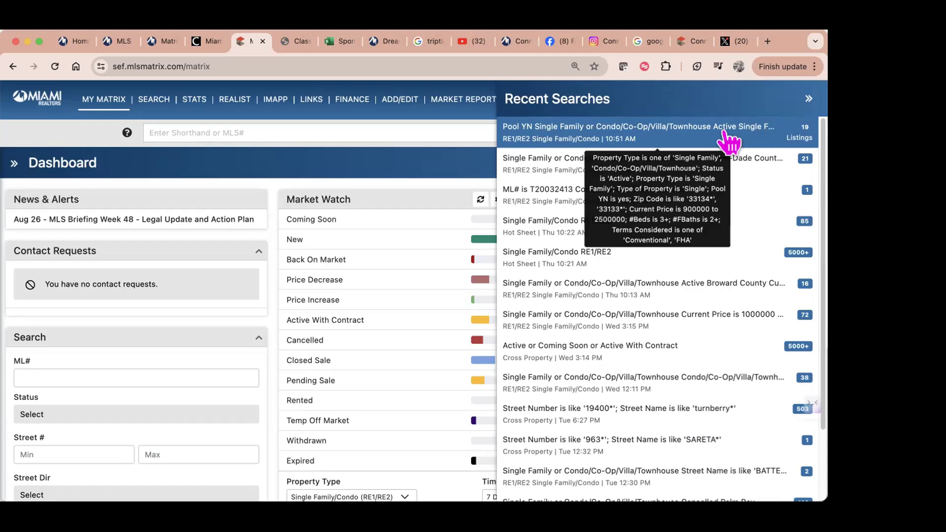
{"action": "left_click", "coordinate": [33, 98]}
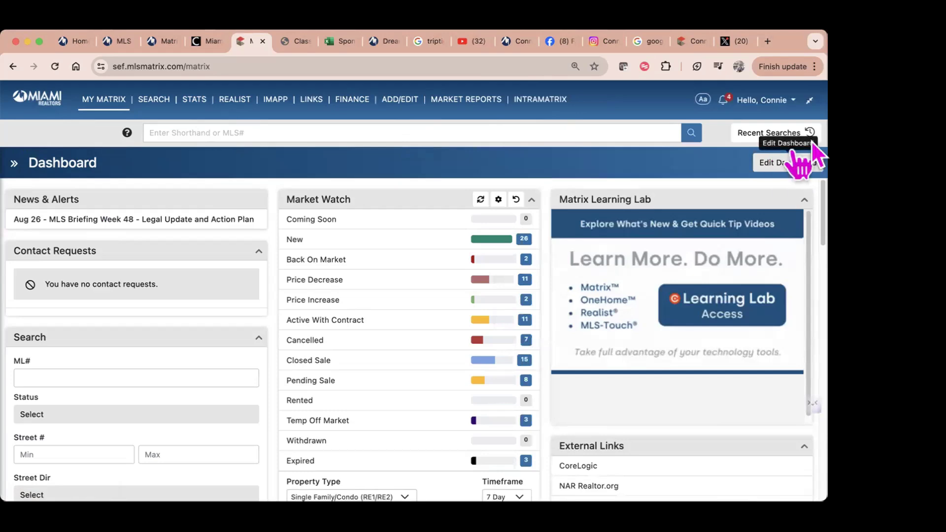
{"action": "left_click", "coordinate": [765, 135]}
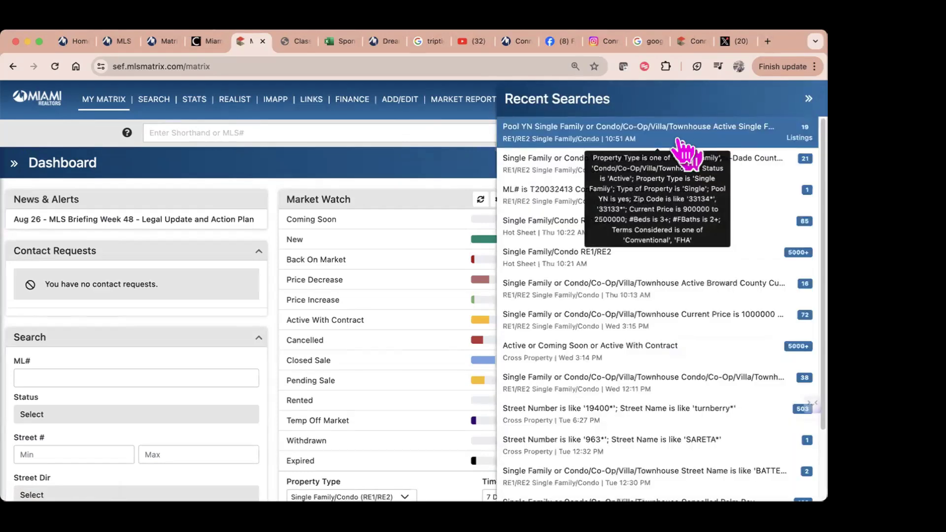
{"action": "left_click", "coordinate": [705, 147]}
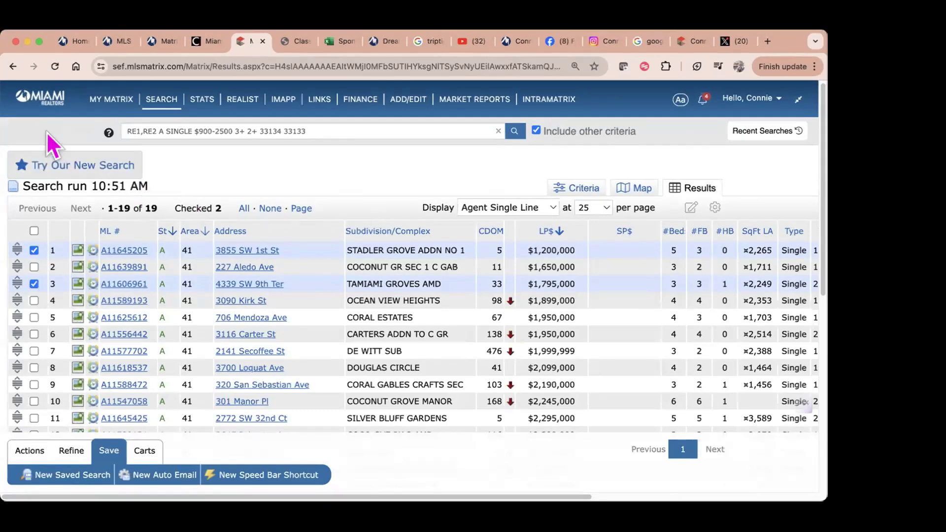
Step: Sort Saved Searches by Last Run, newest first, then go to the Contacts page
{"action": "mouse_move", "coordinate": [100, 100]}
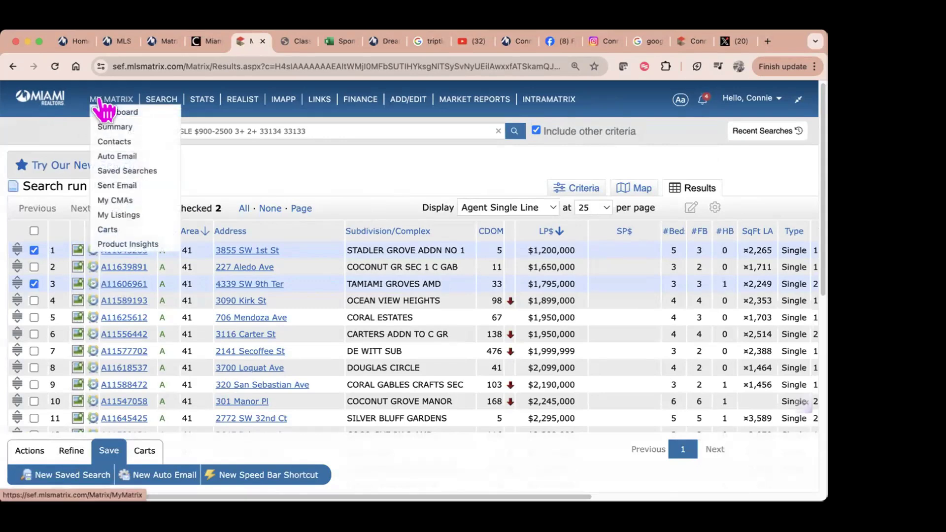
{"action": "left_click", "coordinate": [103, 171]}
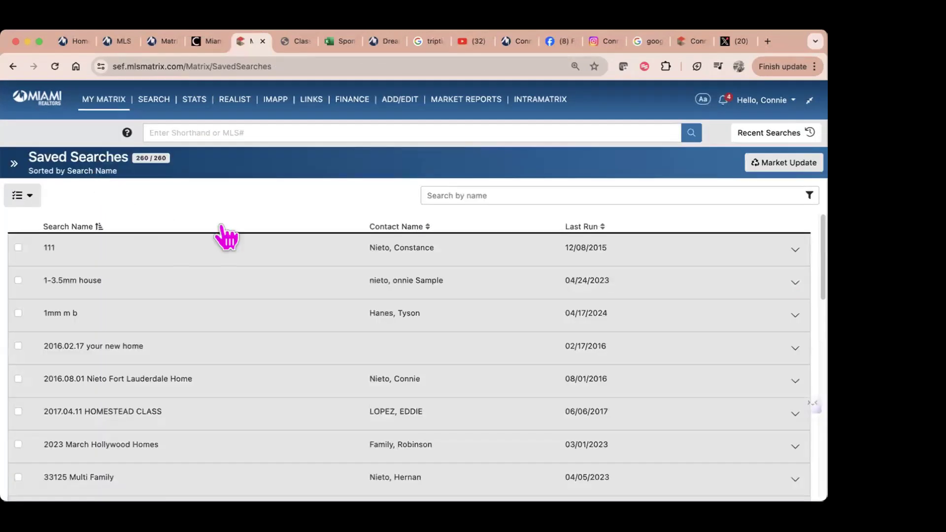
{"action": "left_click", "coordinate": [566, 226]}
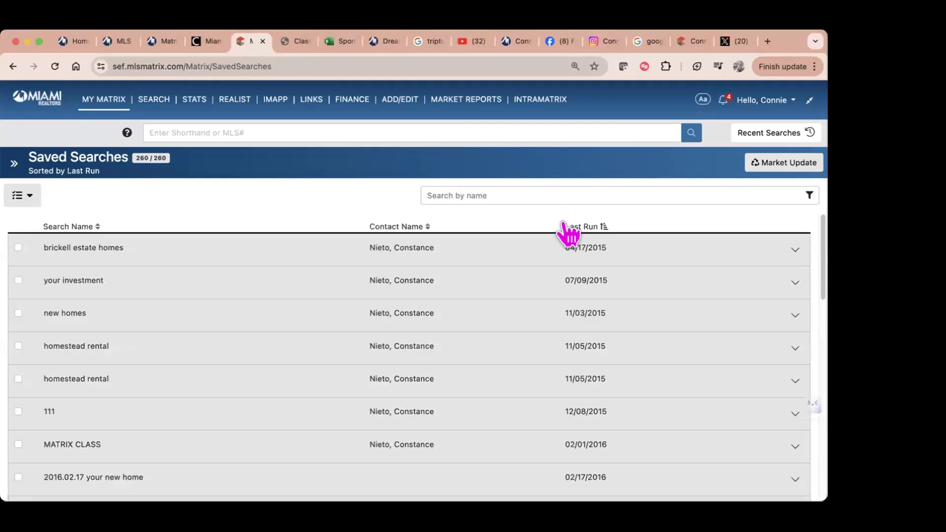
{"action": "left_click", "coordinate": [566, 226]}
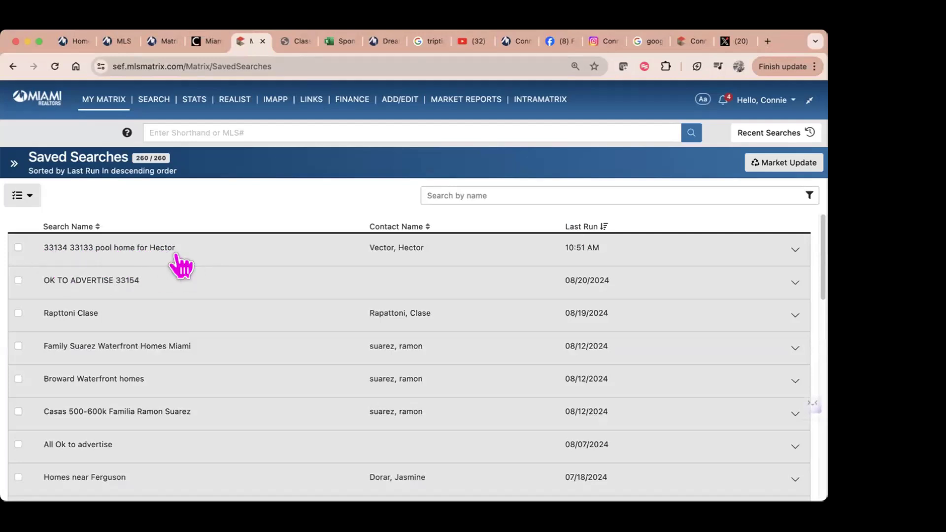
{"action": "mouse_move", "coordinate": [101, 101]}
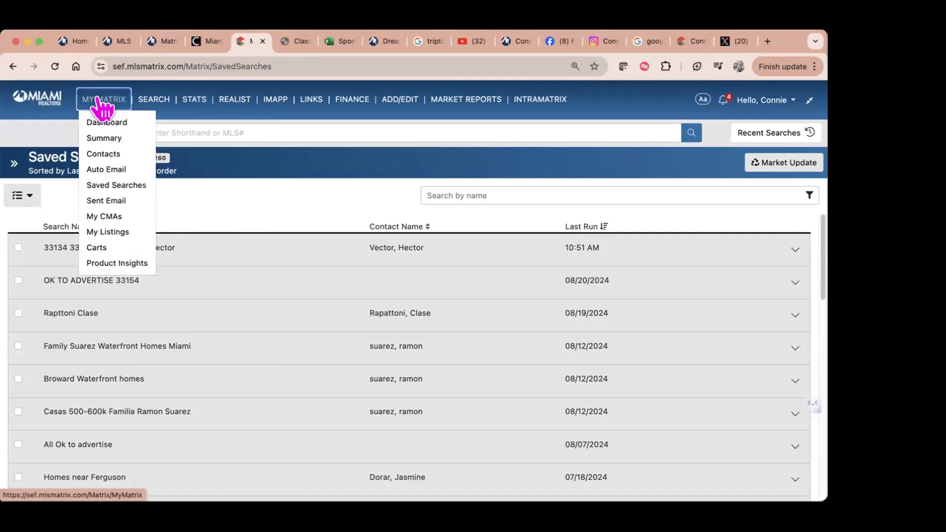
{"action": "left_click", "coordinate": [102, 155]}
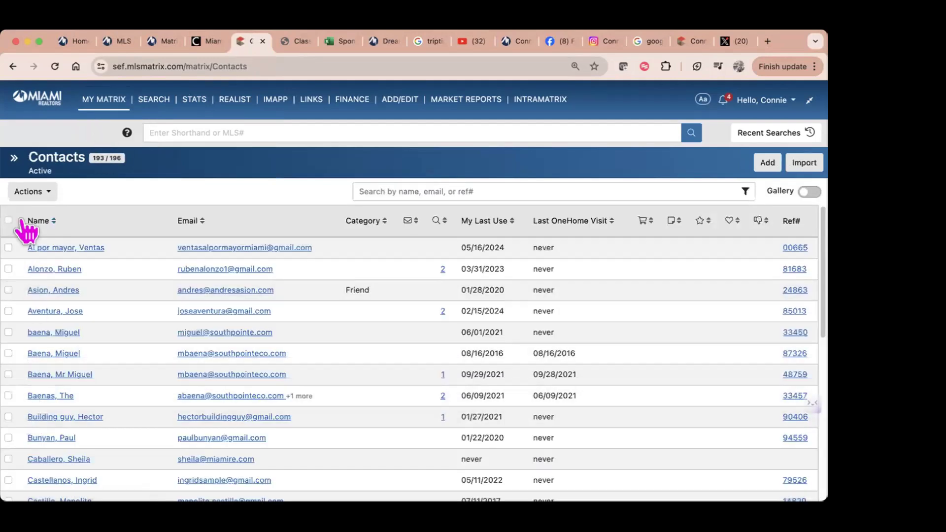
Step: Sort contacts by My Last Use, then view the Sent Email history
{"action": "left_click", "coordinate": [481, 222]}
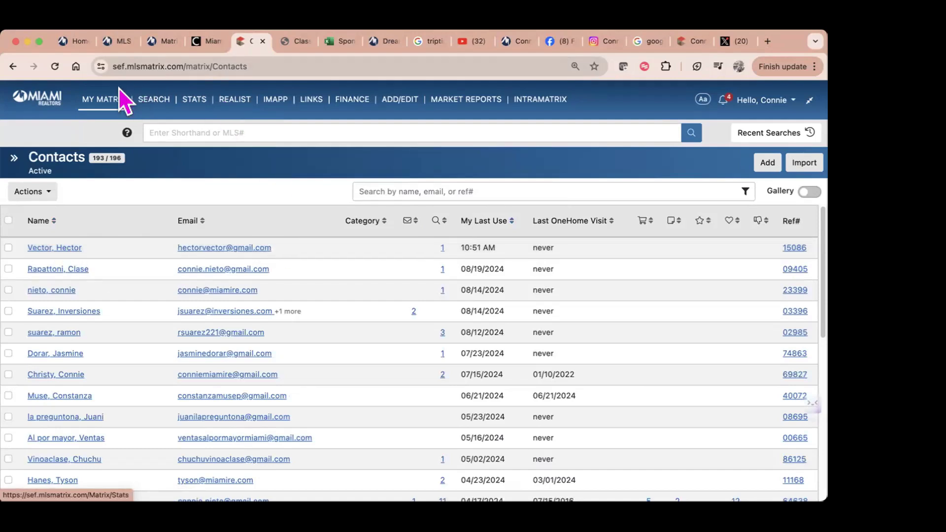
{"action": "mouse_move", "coordinate": [117, 101]}
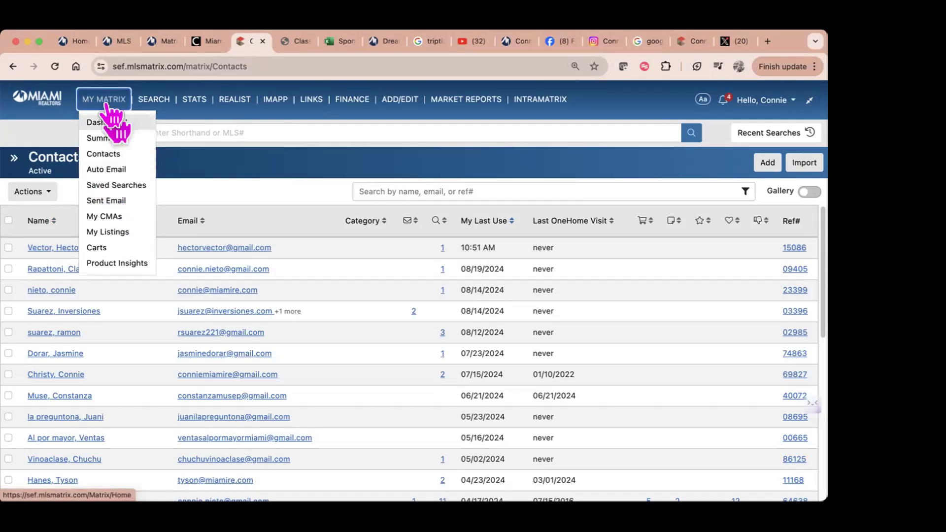
{"action": "left_click", "coordinate": [114, 201]}
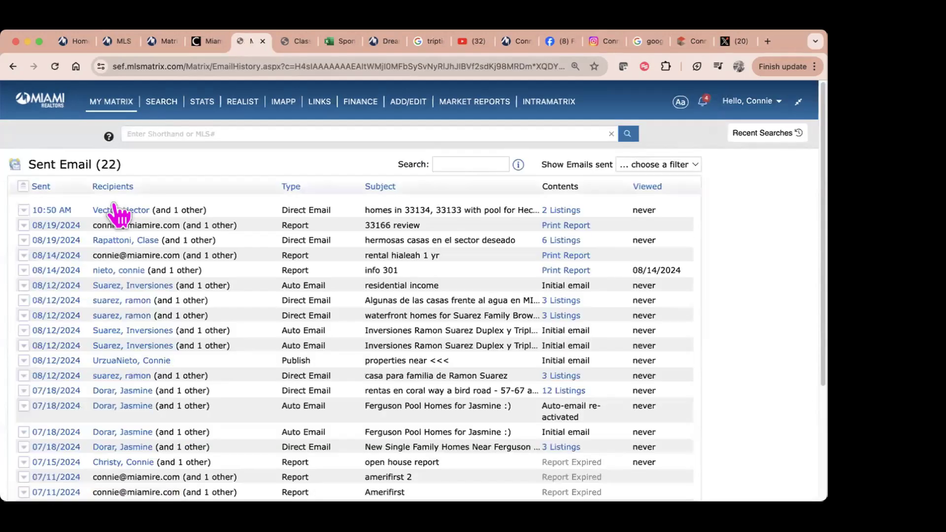
Step: Expand the 10:50 AM sent email and view its two listings in OneHome
{"action": "left_click", "coordinate": [24, 211]}
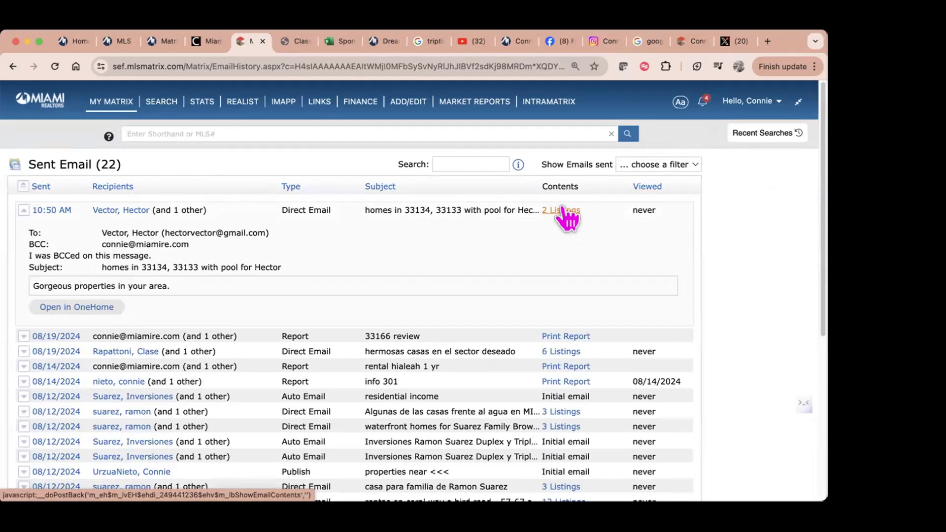
{"action": "left_click", "coordinate": [52, 308]}
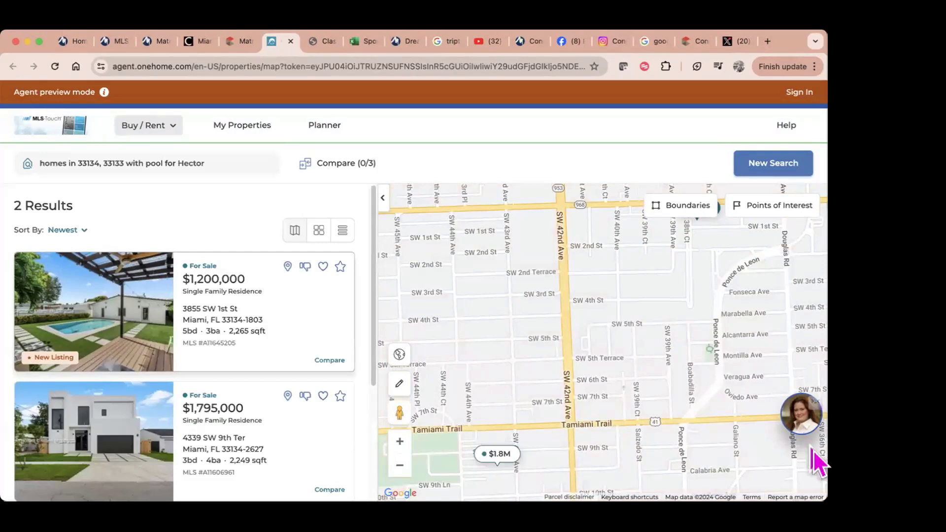
Step: Look over the agent's profile card in OneHome, then go back to the Matrix tab
{"action": "left_click", "coordinate": [803, 418]}
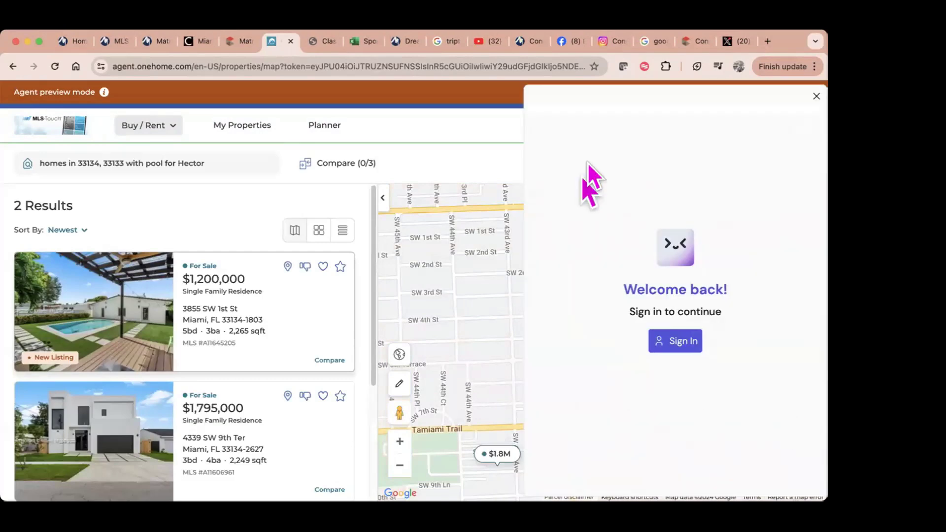
{"action": "left_click", "coordinate": [817, 96]}
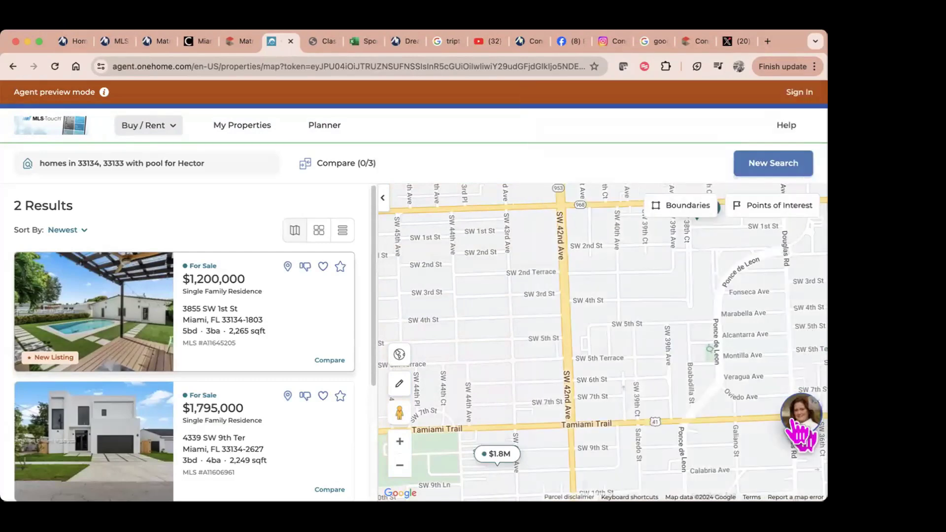
{"action": "left_click", "coordinate": [801, 422]}
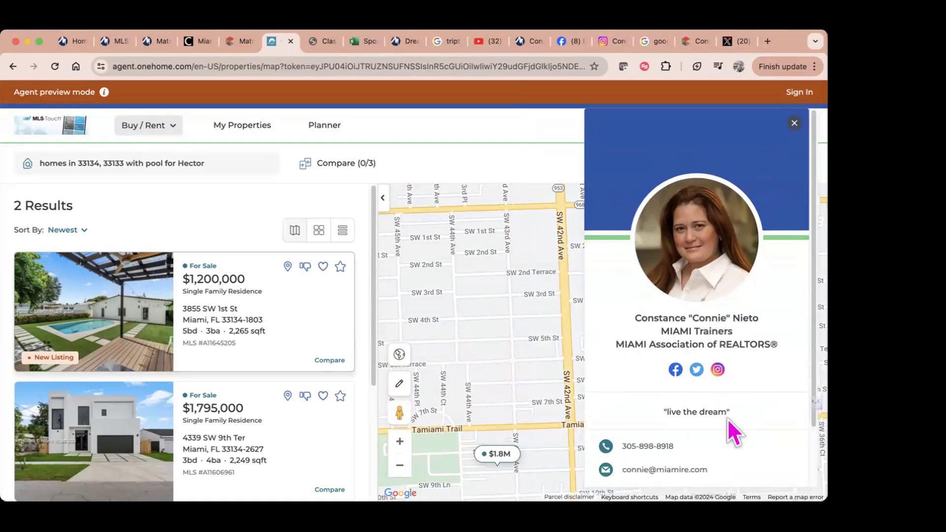
{"action": "left_click", "coordinate": [208, 198]}
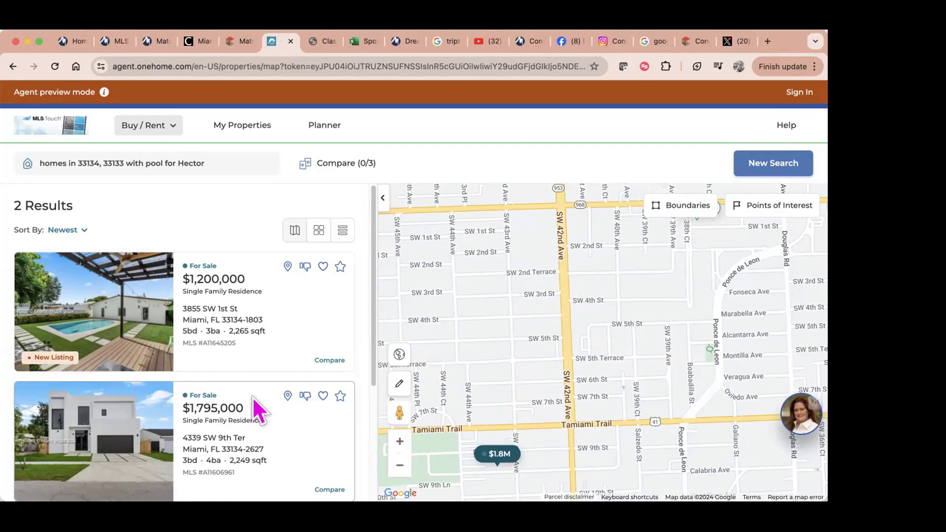
{"action": "left_click", "coordinate": [244, 42]}
{"action": "mouse_move", "coordinate": [107, 95]}
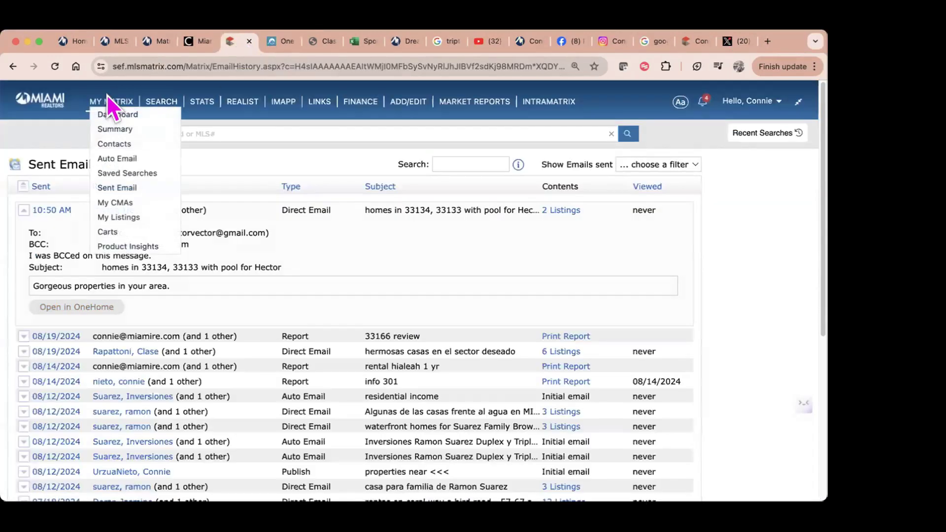
{"action": "left_click", "coordinate": [122, 174]}
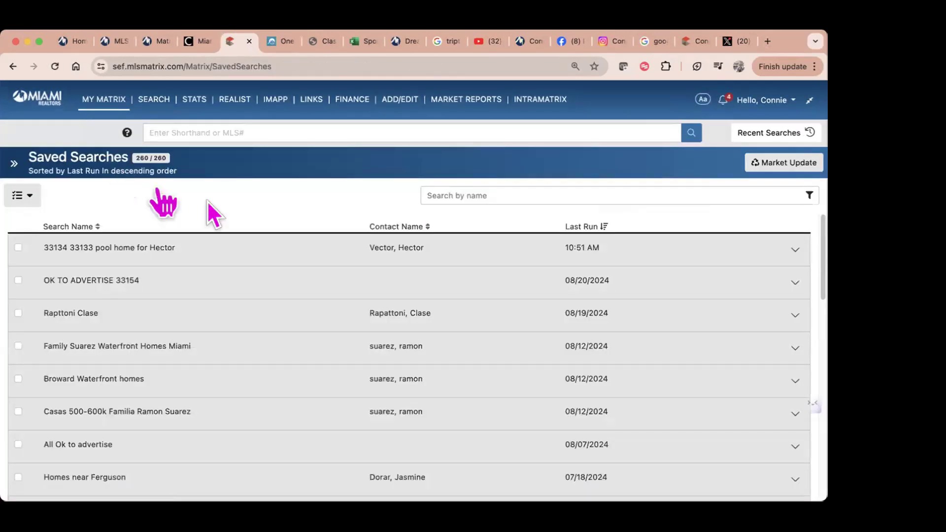
{"action": "left_click", "coordinate": [575, 227]}
{"action": "left_click", "coordinate": [577, 228]}
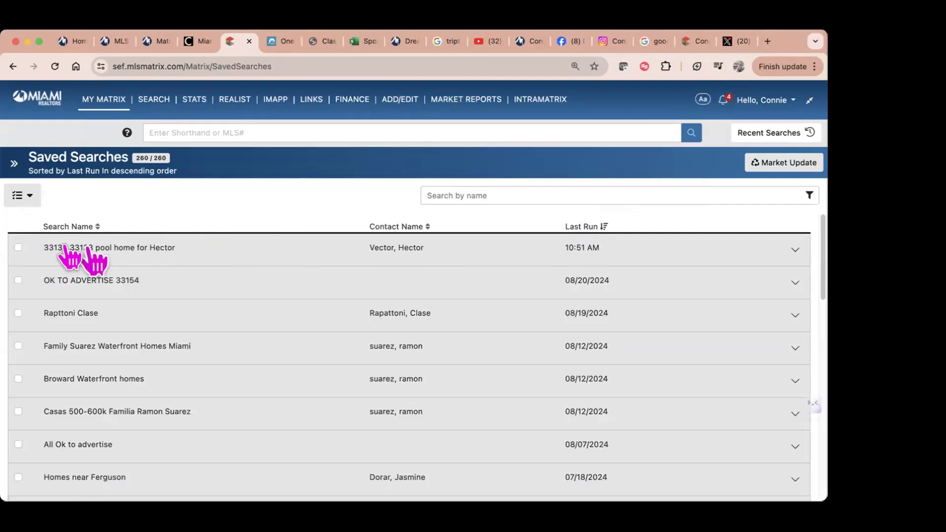
{"action": "left_click", "coordinate": [500, 196]}
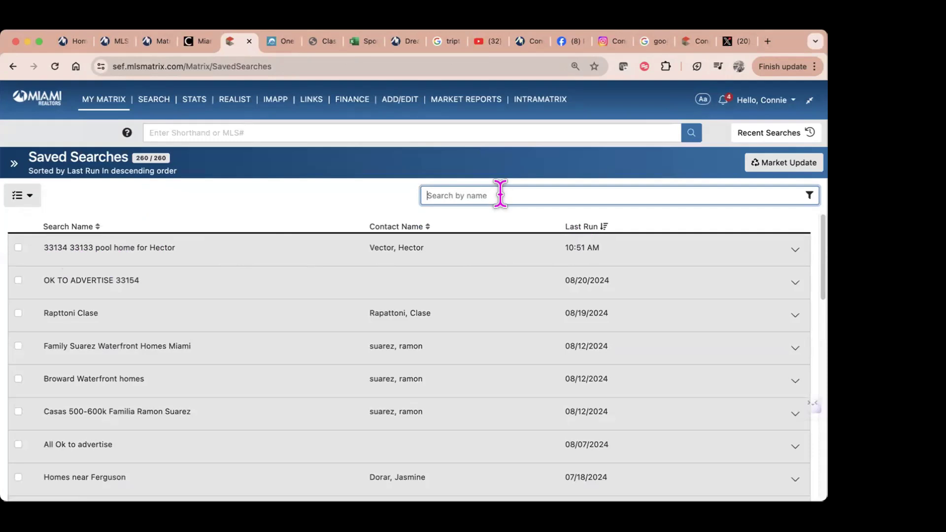
{"action": "left_click", "coordinate": [63, 252]}
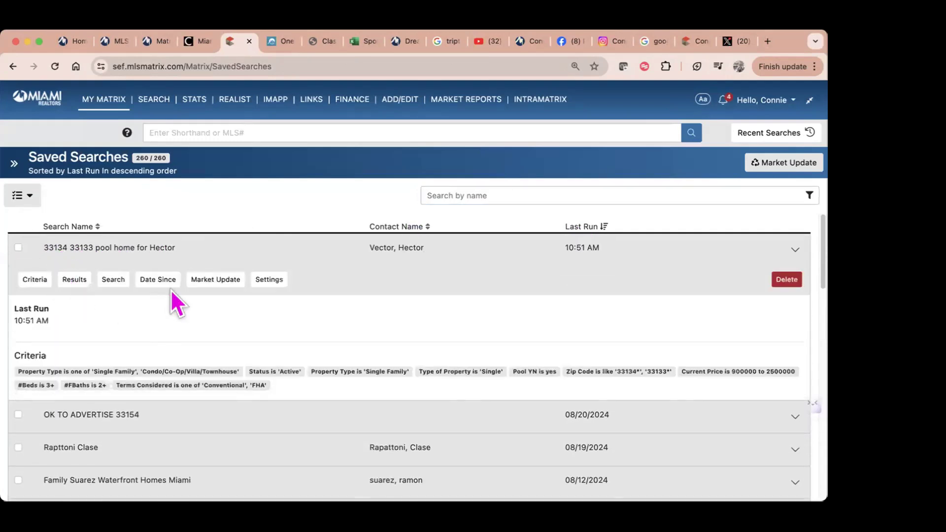
{"action": "left_click", "coordinate": [264, 280]}
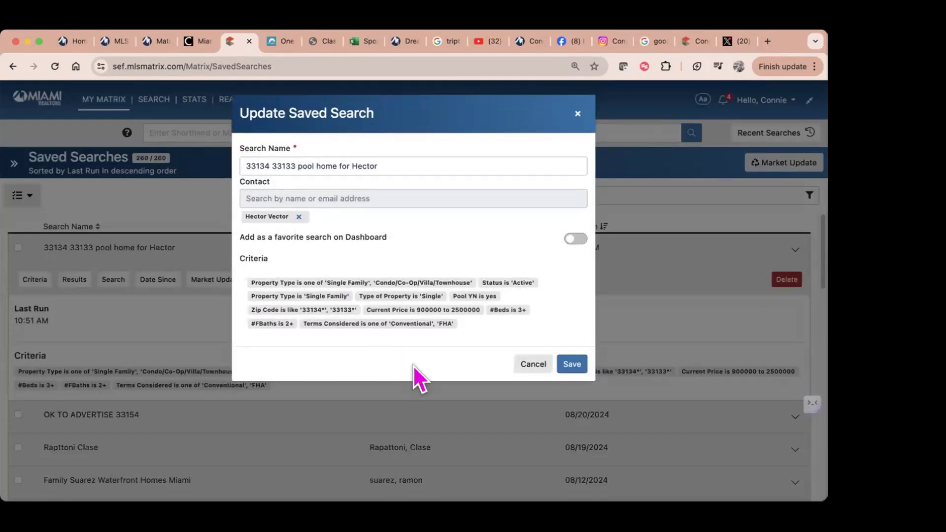
{"action": "left_click", "coordinate": [536, 366]}
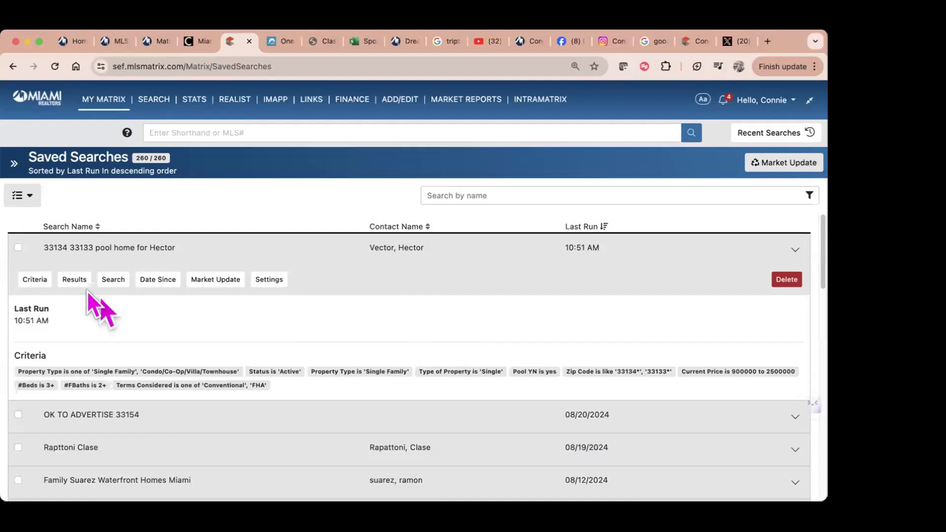
{"action": "left_click", "coordinate": [33, 280]}
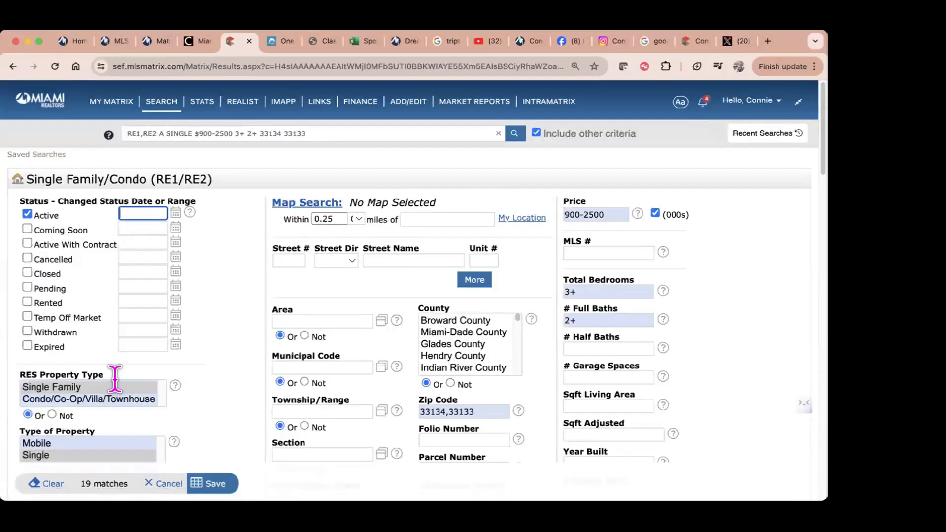
Step: Leave the pool-home criteria form for the Matrix Dashboard via the Miami Realtors logo
{"action": "left_click", "coordinate": [222, 484]}
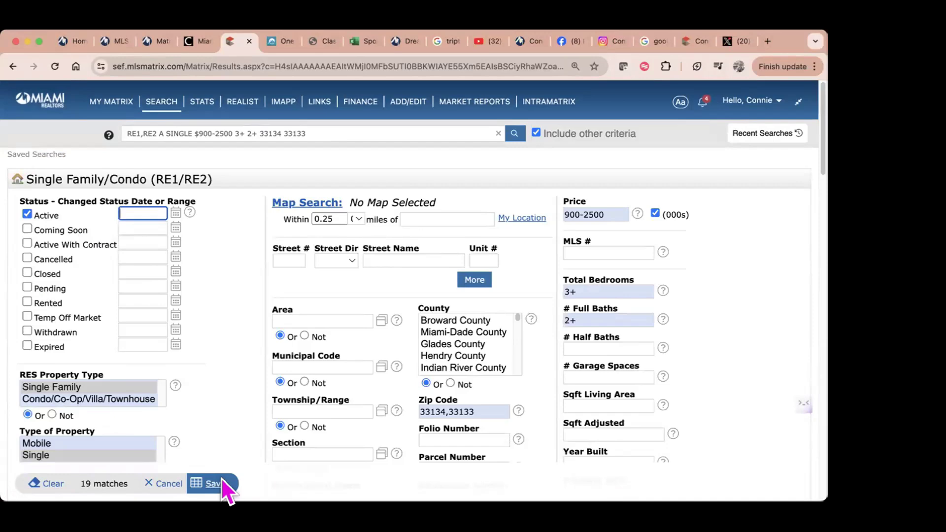
{"action": "left_click", "coordinate": [42, 101]}
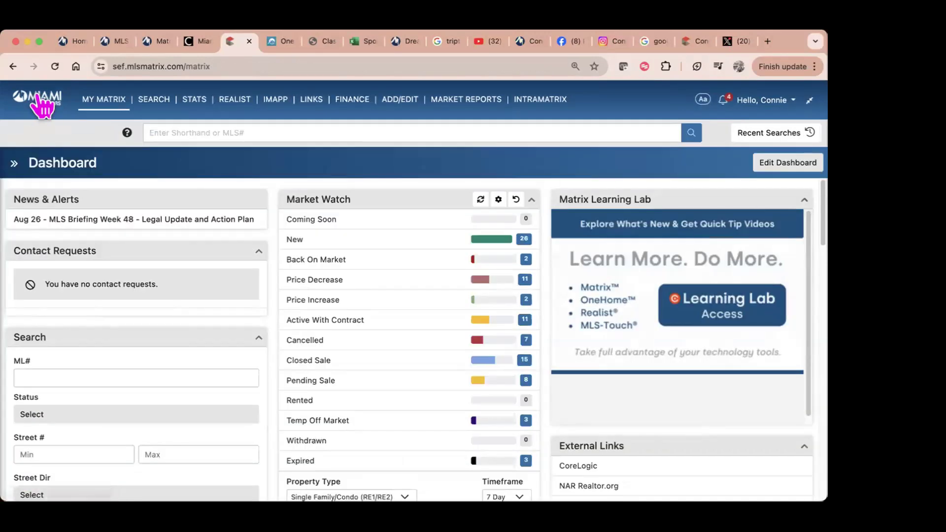
{"action": "left_click", "coordinate": [58, 41]}
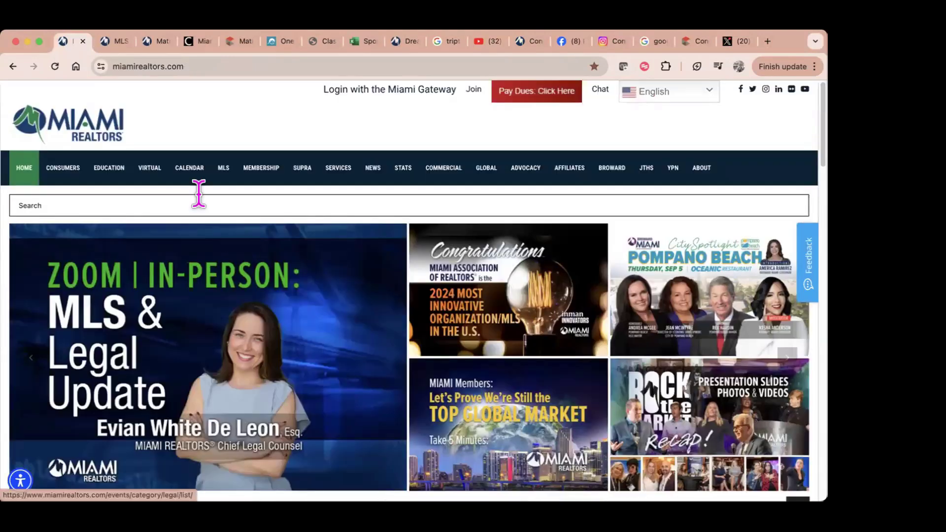
{"action": "left_click", "coordinate": [110, 42]}
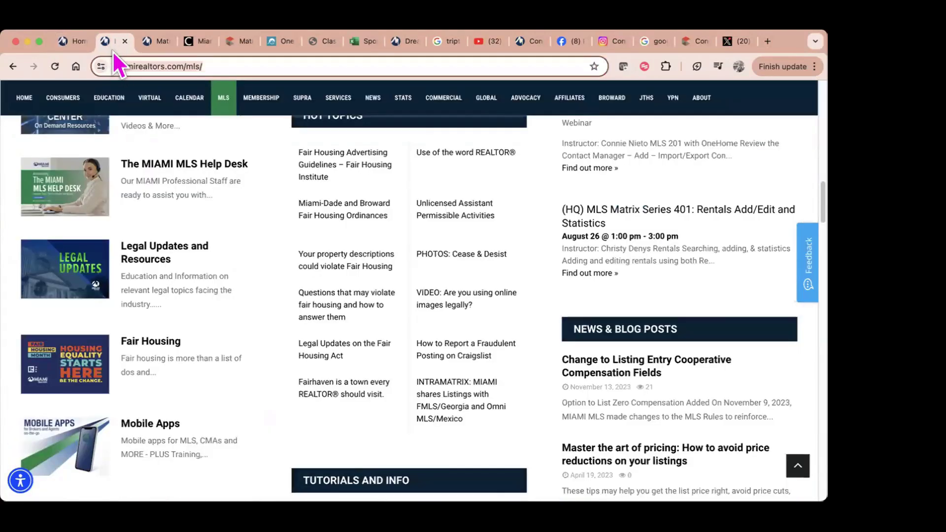
{"action": "scroll", "coordinate": [386, 354], "scroll_direction": "up", "scroll_amount": 15}
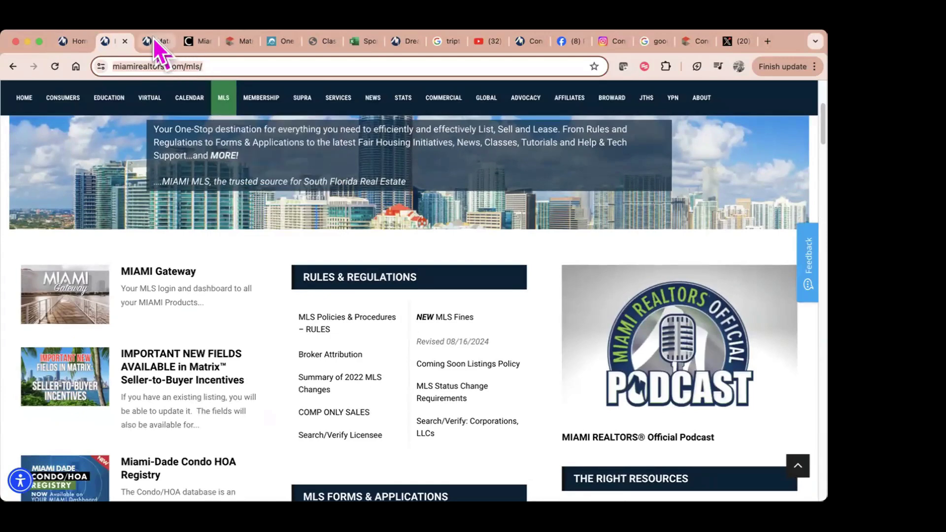
{"action": "left_click", "coordinate": [158, 43]}
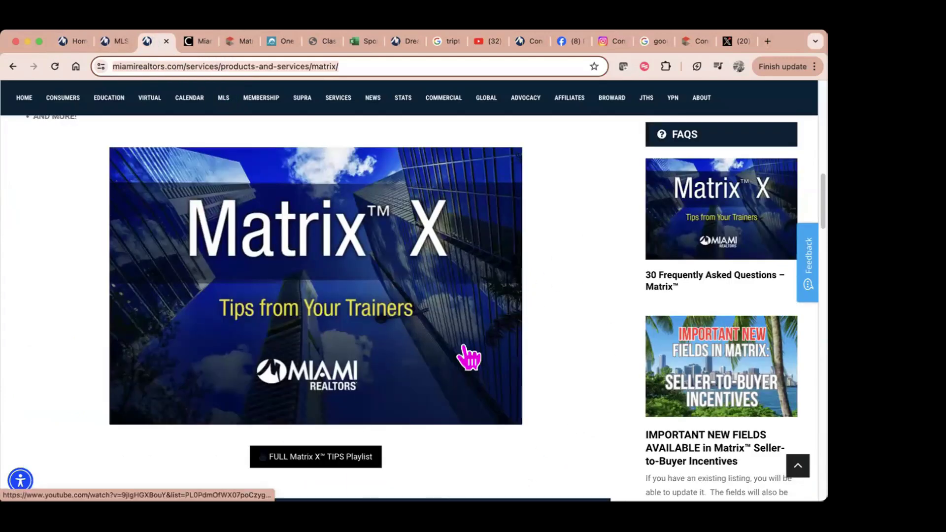
{"action": "left_click", "coordinate": [201, 43]}
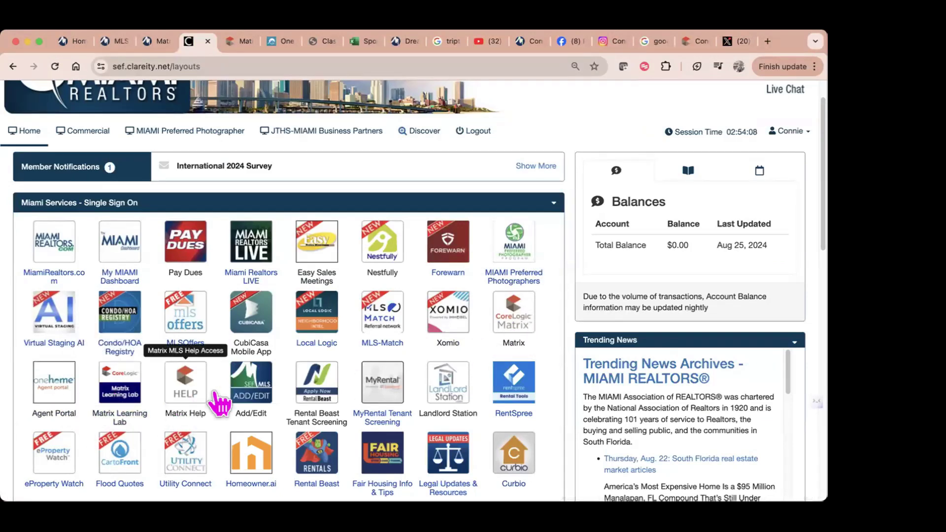
{"action": "left_click", "coordinate": [237, 43]}
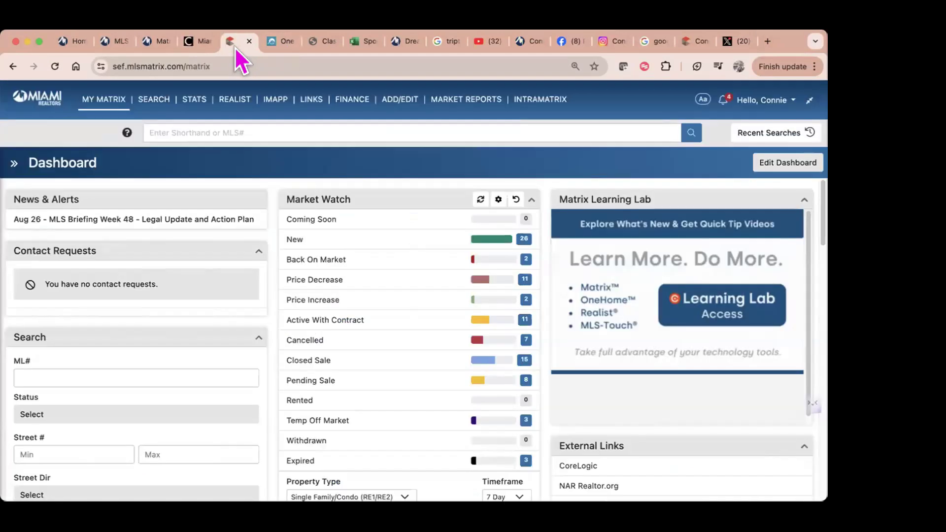
{"action": "left_click", "coordinate": [776, 133]}
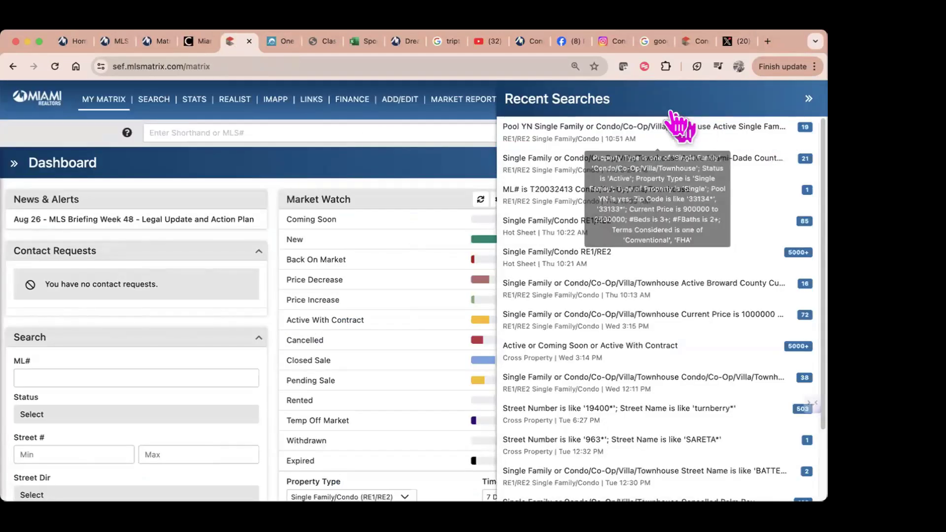
{"action": "left_click", "coordinate": [808, 99]}
{"action": "left_click", "coordinate": [793, 101]}
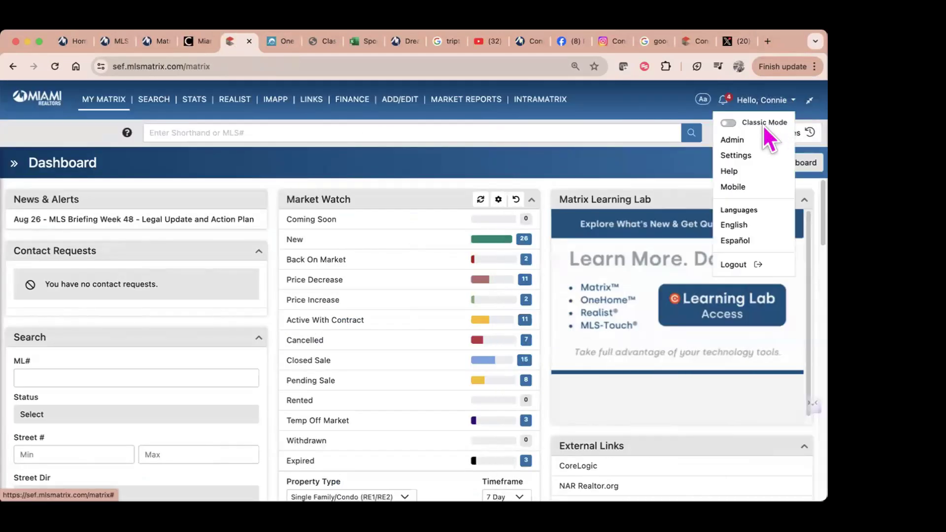
{"action": "left_click", "coordinate": [728, 123]}
{"action": "left_click", "coordinate": [563, 200]}
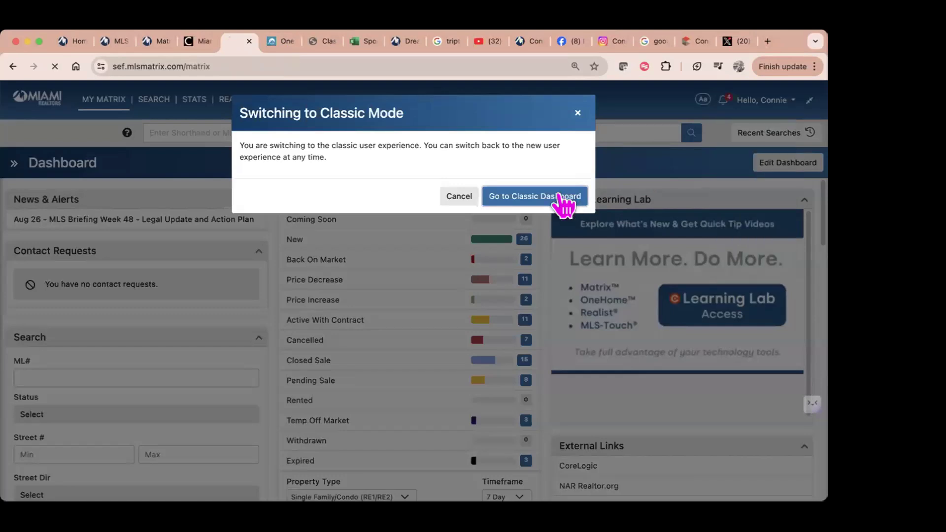
{"action": "left_click", "coordinate": [739, 100]}
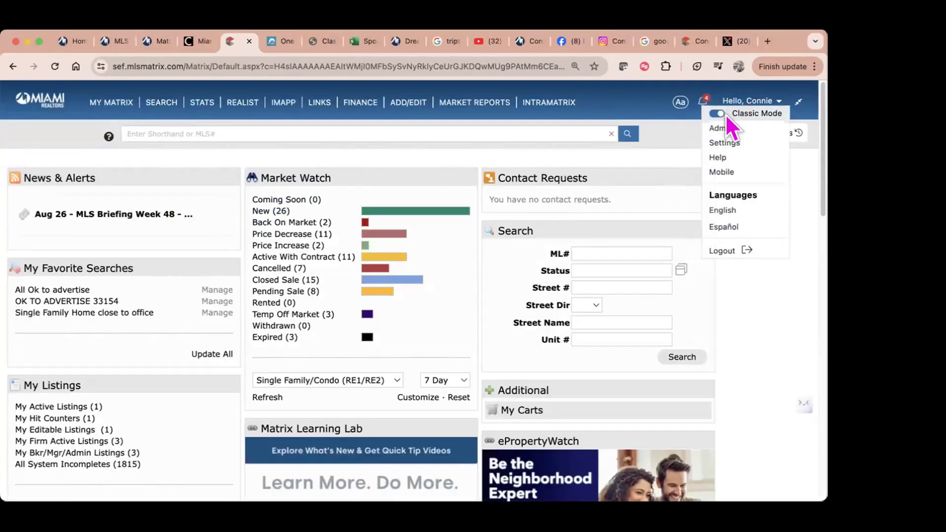
{"action": "left_click", "coordinate": [706, 114]}
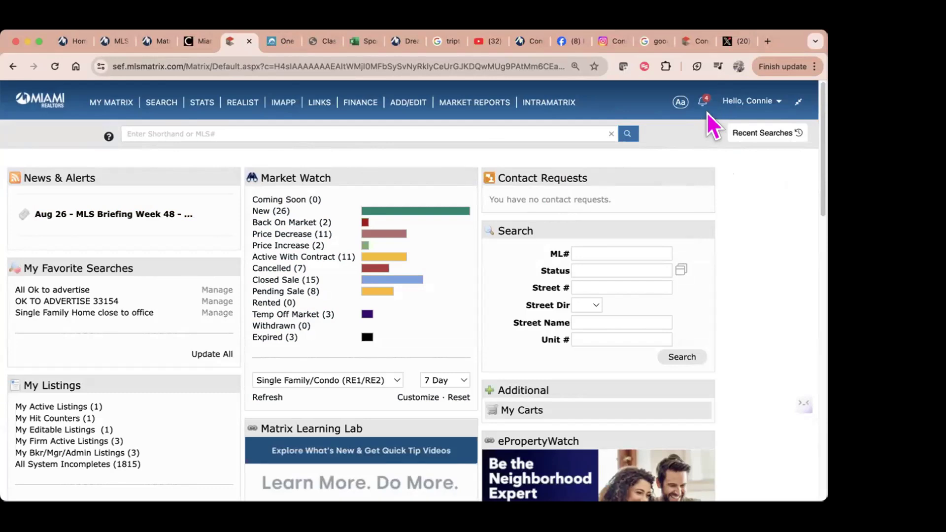
{"action": "left_click", "coordinate": [751, 101]}
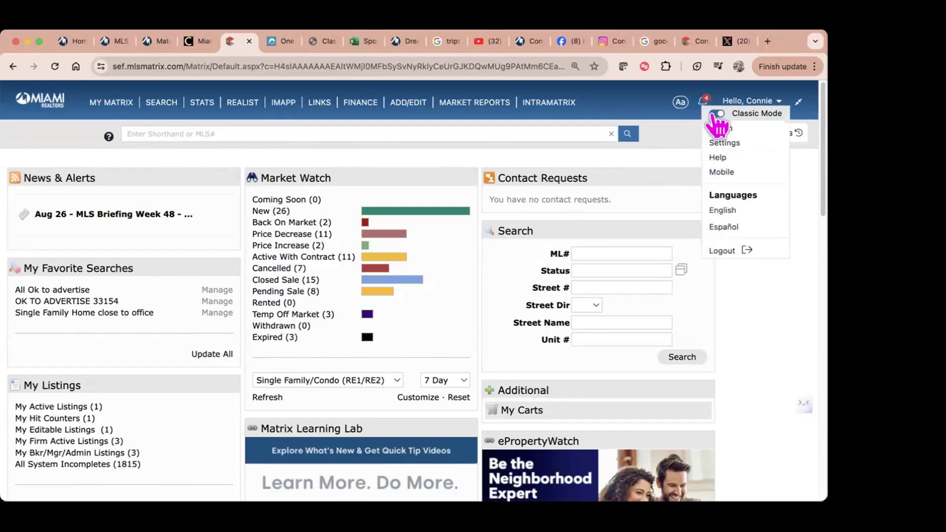
{"action": "left_click", "coordinate": [716, 115]}
{"action": "left_click", "coordinate": [573, 252]}
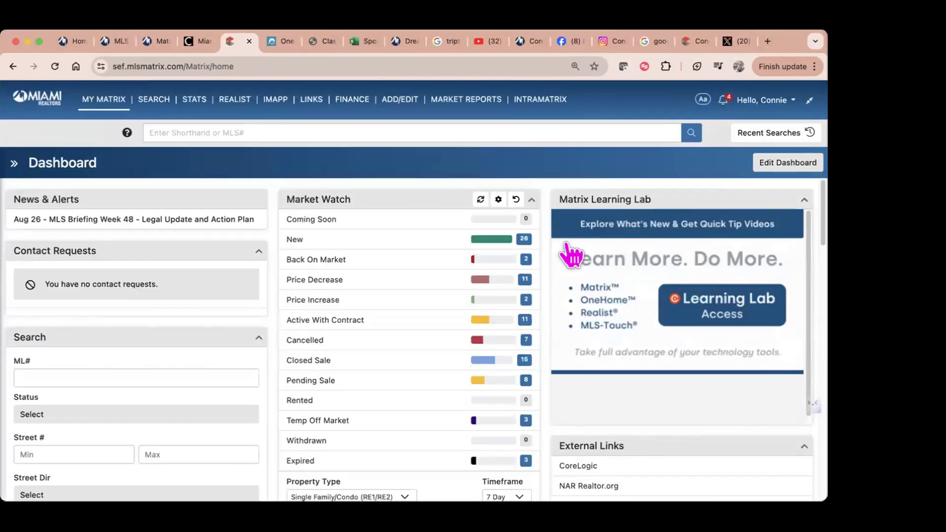
{"action": "left_click", "coordinate": [784, 138]}
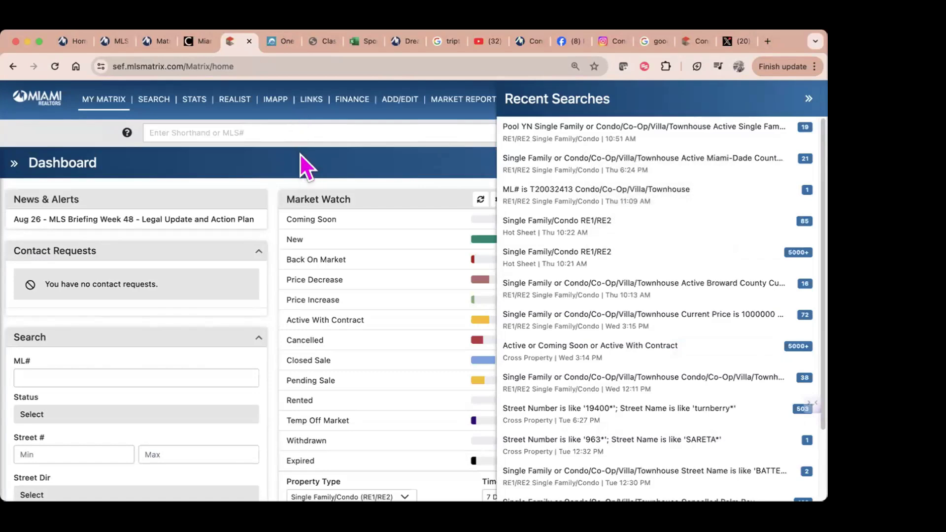
{"action": "left_click", "coordinate": [807, 99]}
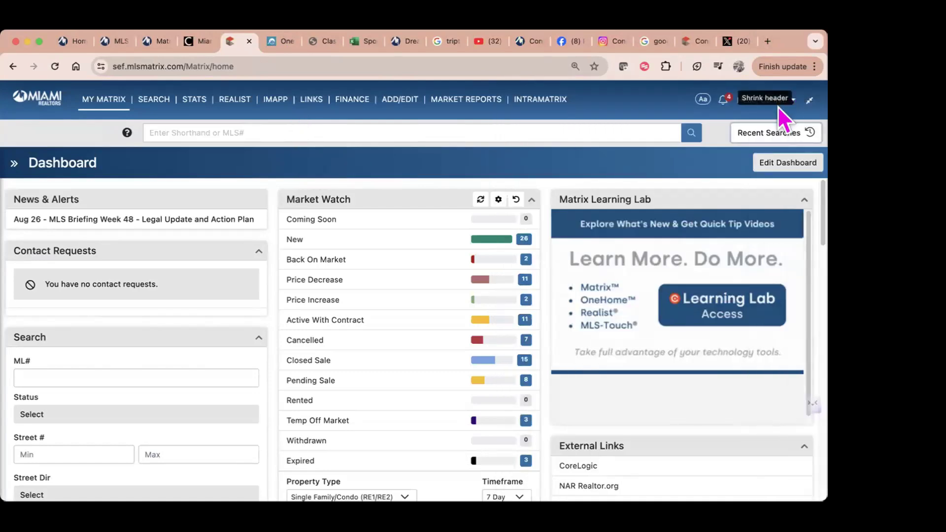
{"action": "left_click", "coordinate": [751, 100]}
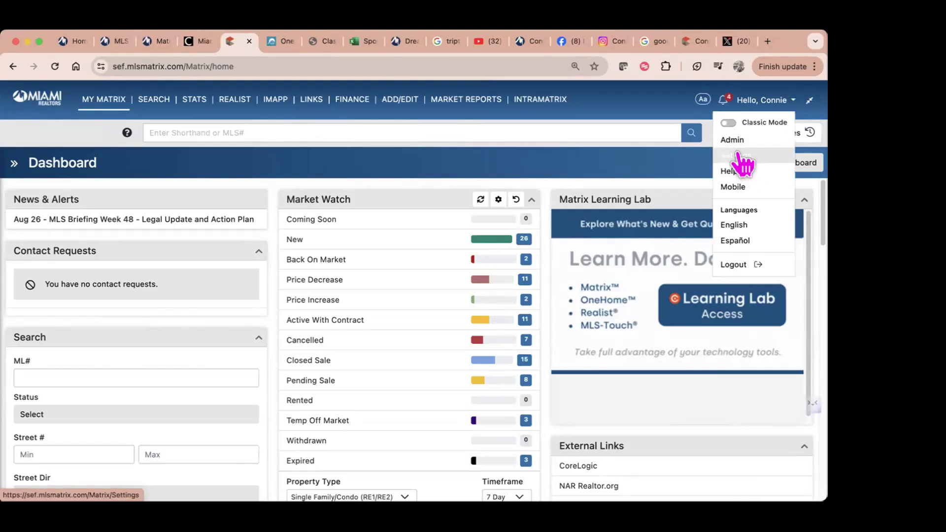
{"action": "left_click", "coordinate": [739, 156]}
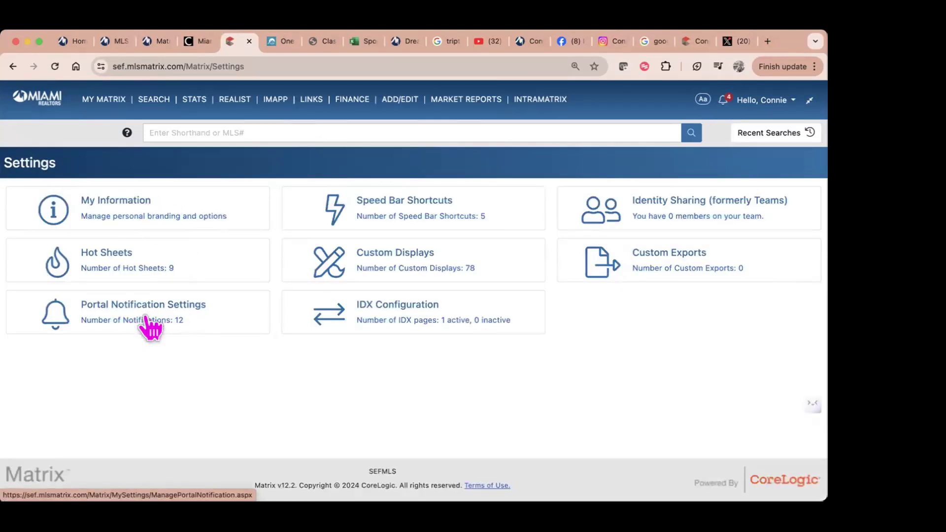
{"action": "left_click", "coordinate": [397, 98]}
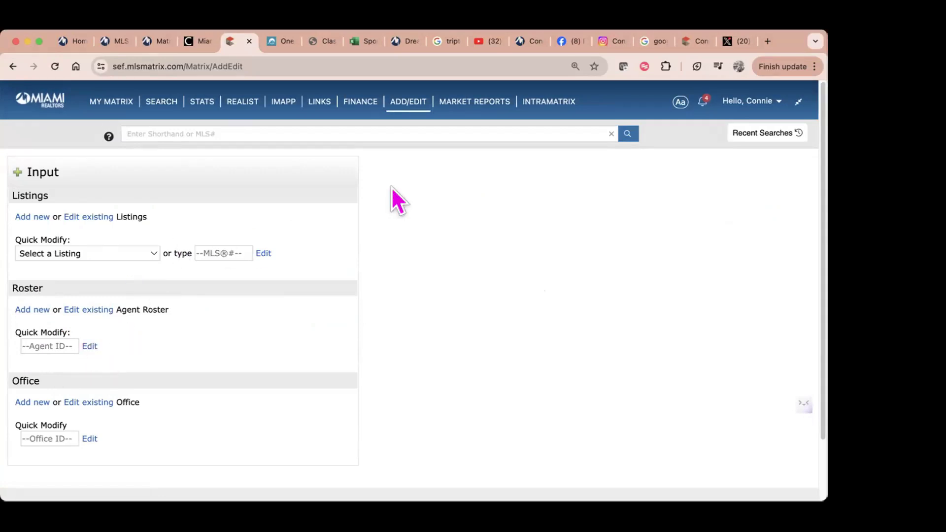
{"action": "mouse_move", "coordinate": [157, 101]}
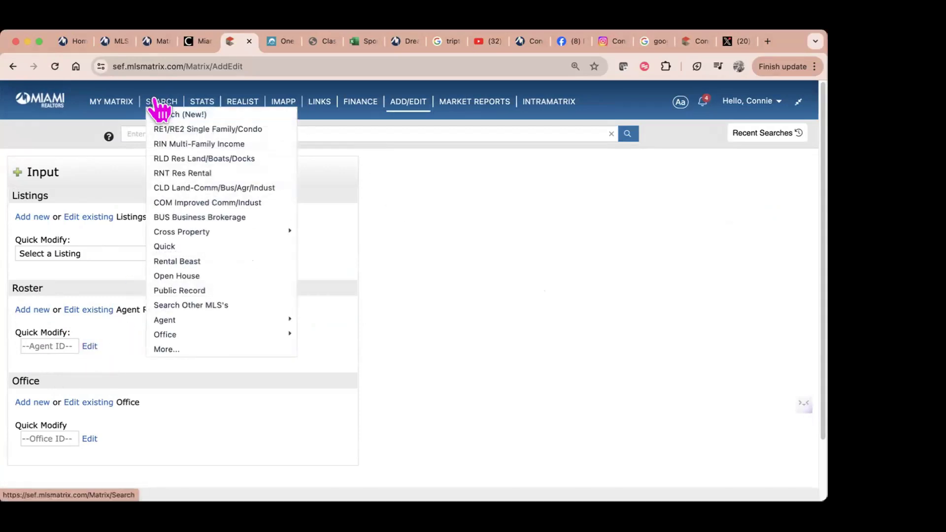
{"action": "left_click", "coordinate": [752, 133]}
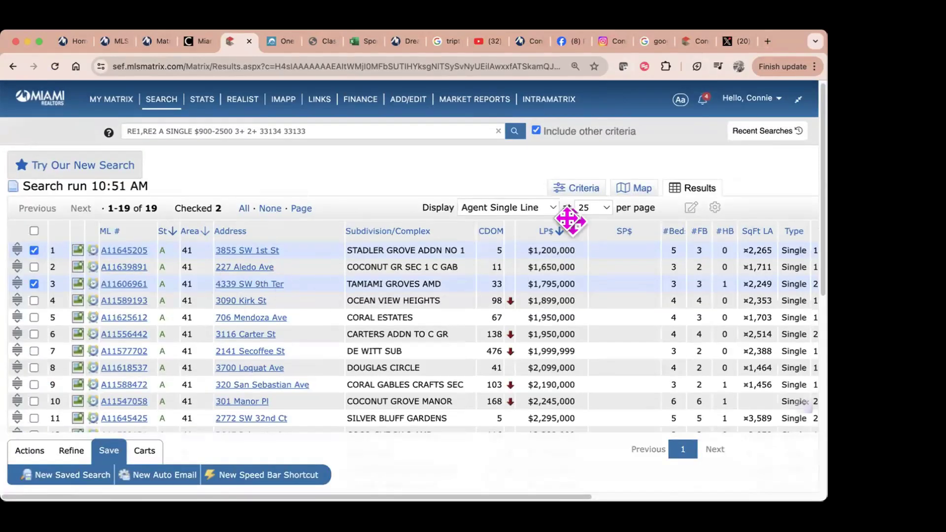
Step: Inspect the pool-home criteria, toggling the property-type Not/Or options back unchanged, then return to the Matrix dashboard
{"action": "left_click", "coordinate": [582, 190]}
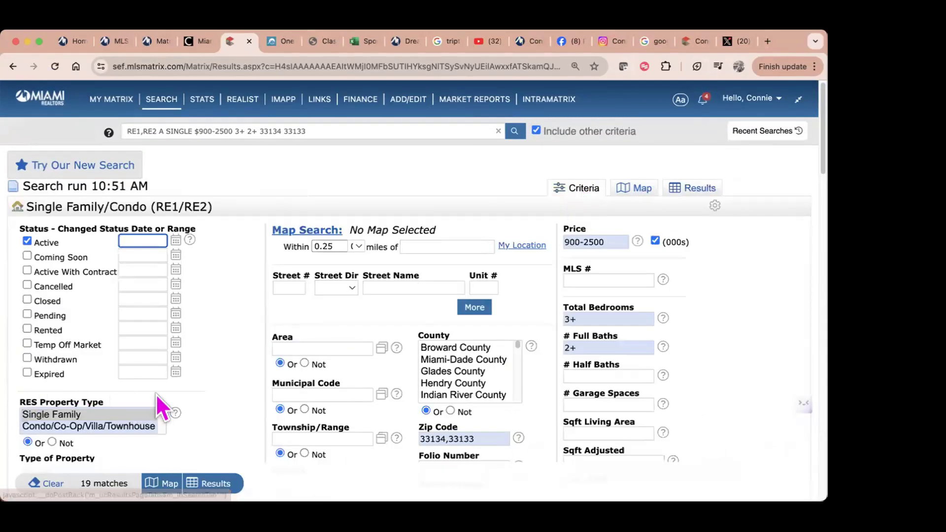
{"action": "scroll", "coordinate": [141, 389], "scroll_direction": "down", "scroll_amount": 4}
{"action": "left_click", "coordinate": [52, 261]}
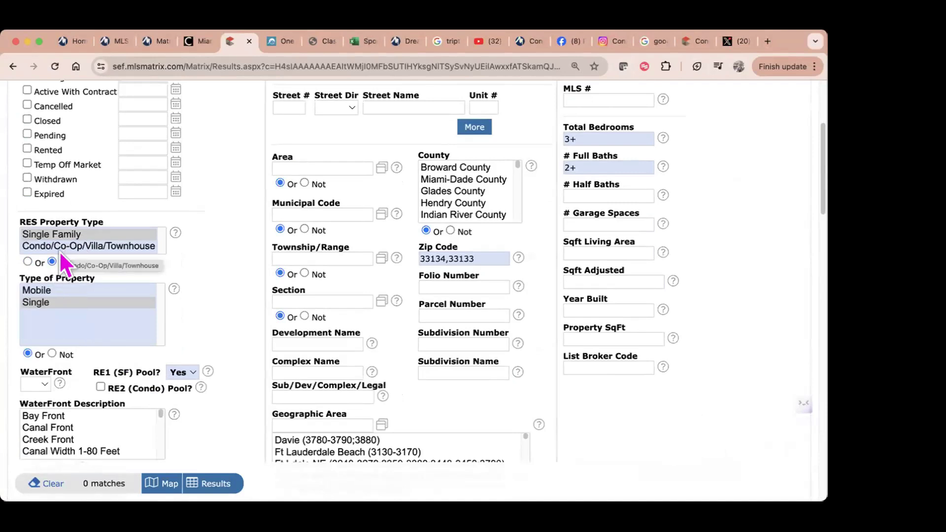
{"action": "left_click", "coordinate": [28, 262]}
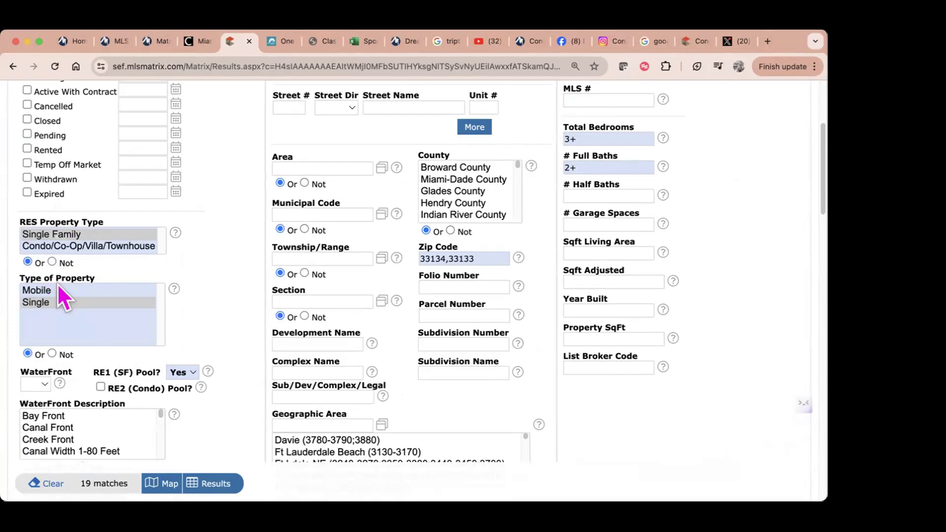
{"action": "scroll", "coordinate": [69, 327], "scroll_direction": "down", "scroll_amount": 3}
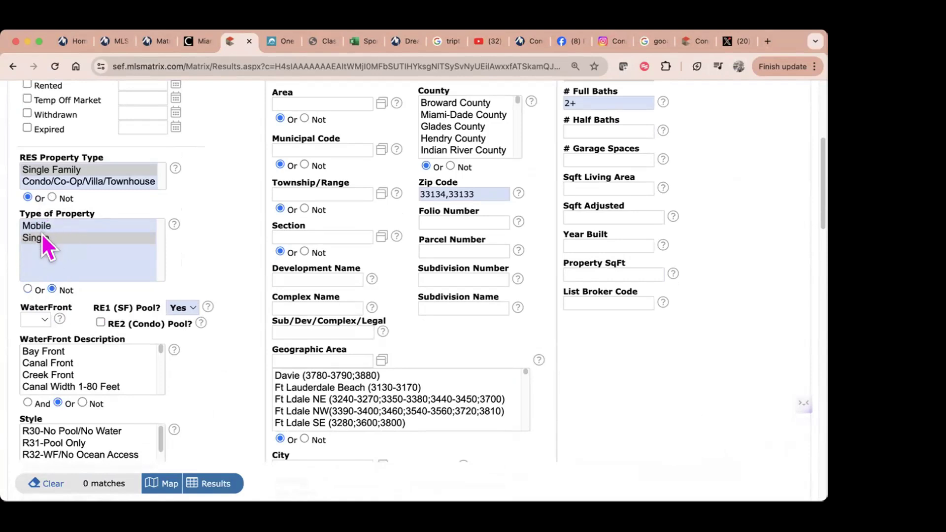
{"action": "left_click", "coordinate": [28, 290]}
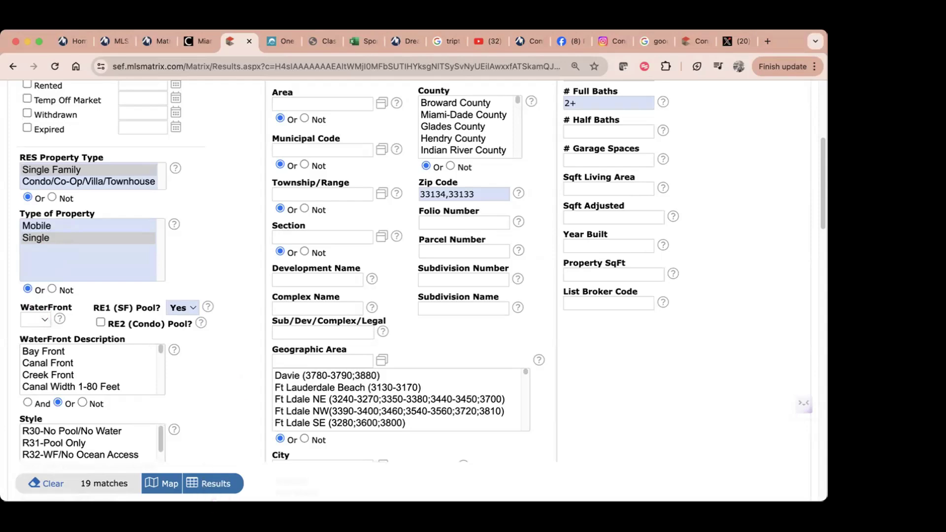
{"action": "scroll", "coordinate": [292, 410], "scroll_direction": "up", "scroll_amount": 5}
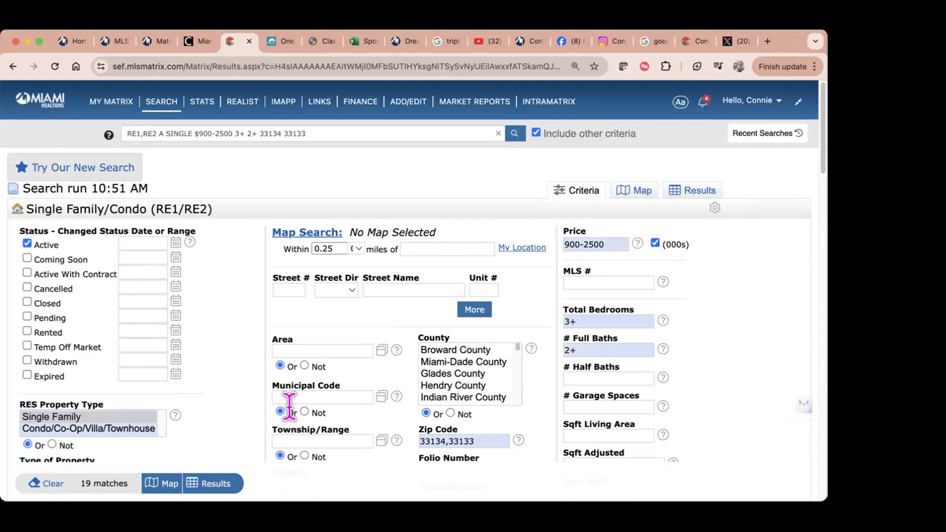
{"action": "left_click", "coordinate": [32, 104]}
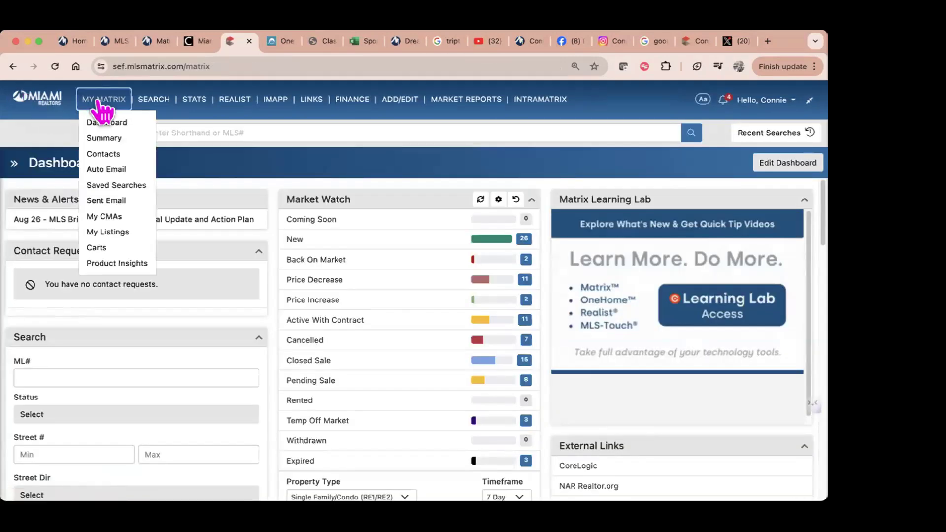
{"action": "mouse_move", "coordinate": [151, 104]}
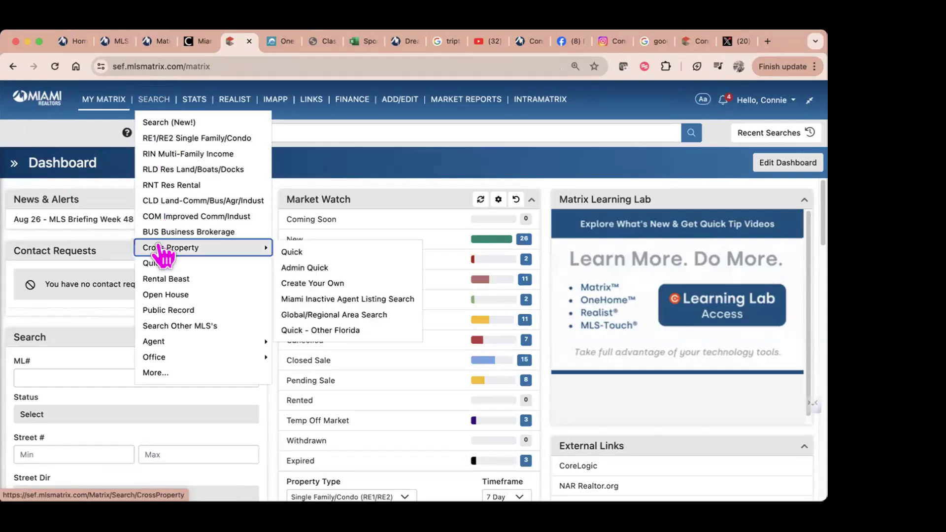
{"action": "left_click", "coordinate": [169, 139]}
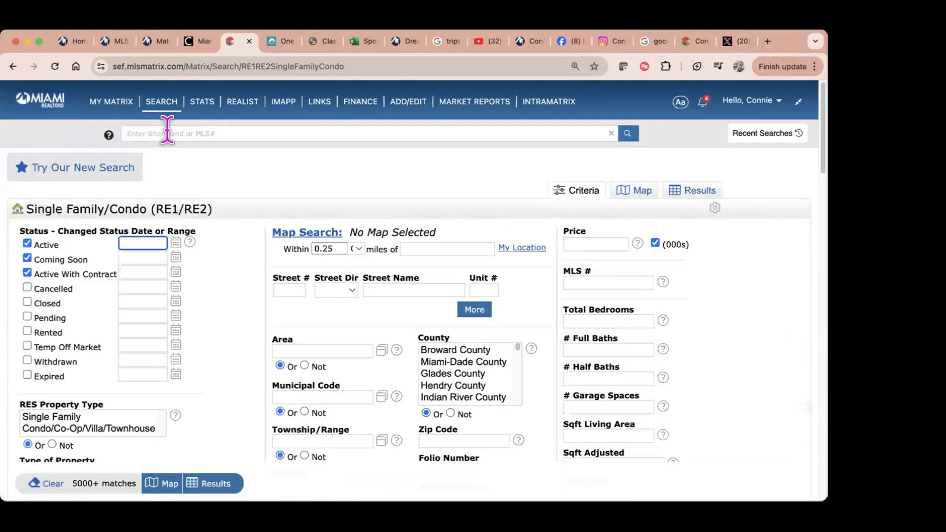
{"action": "left_click", "coordinate": [641, 192]}
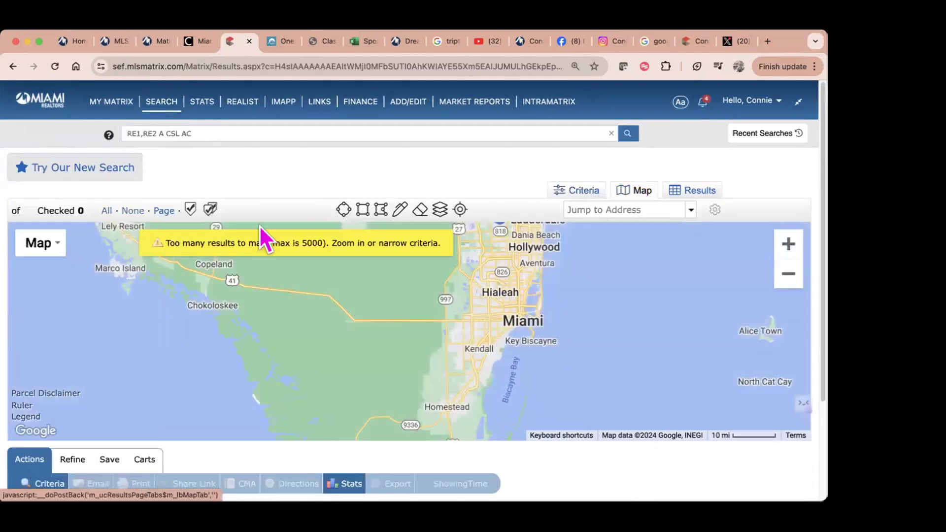
{"action": "left_click", "coordinate": [576, 210]}
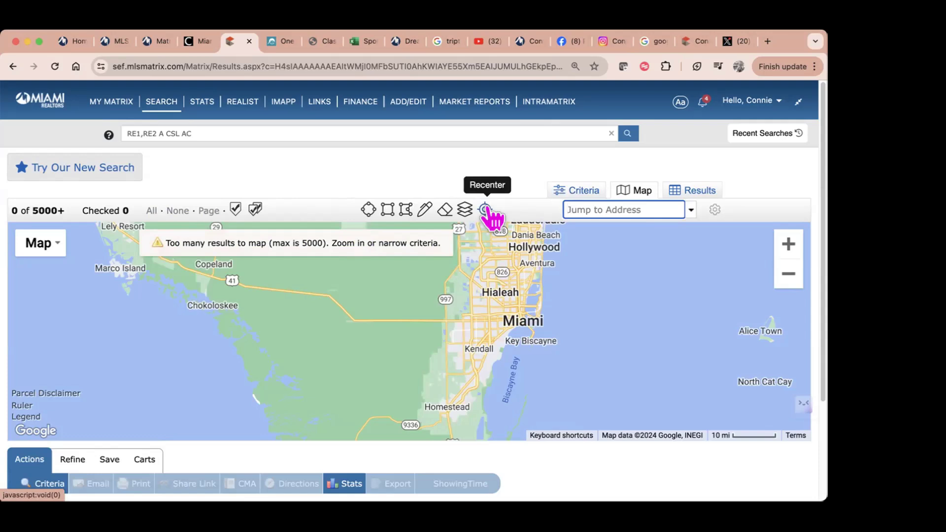
{"action": "mouse_move", "coordinate": [118, 105]}
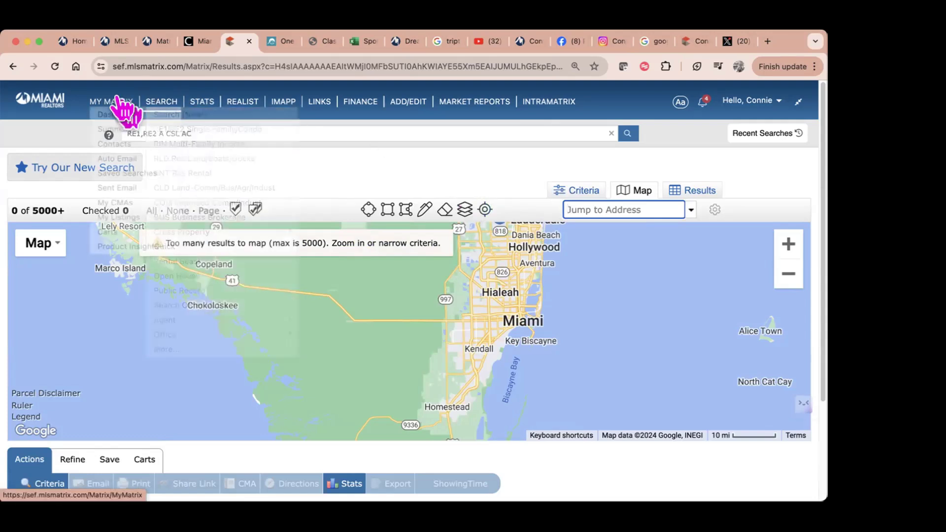
{"action": "left_click", "coordinate": [121, 144]}
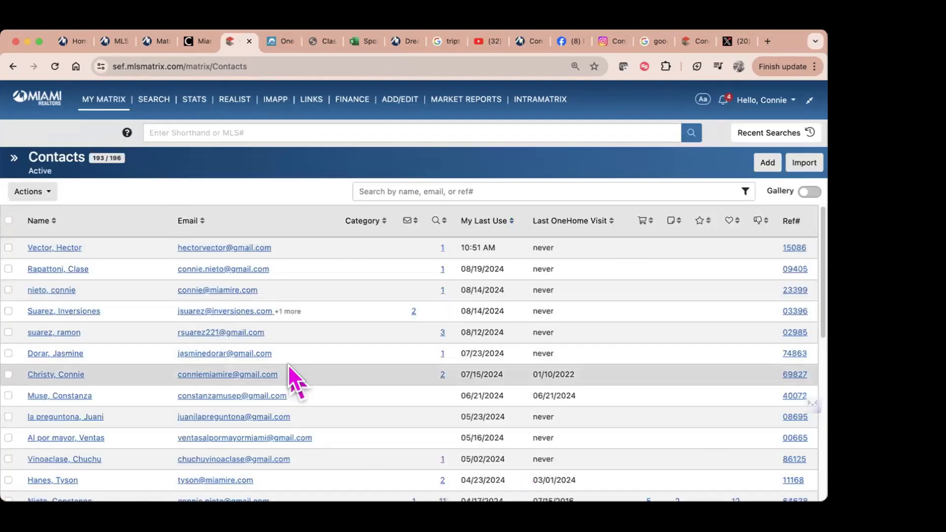
{"action": "left_click", "coordinate": [44, 103]}
{"action": "mouse_move", "coordinate": [104, 103]}
{"action": "mouse_move", "coordinate": [159, 103]}
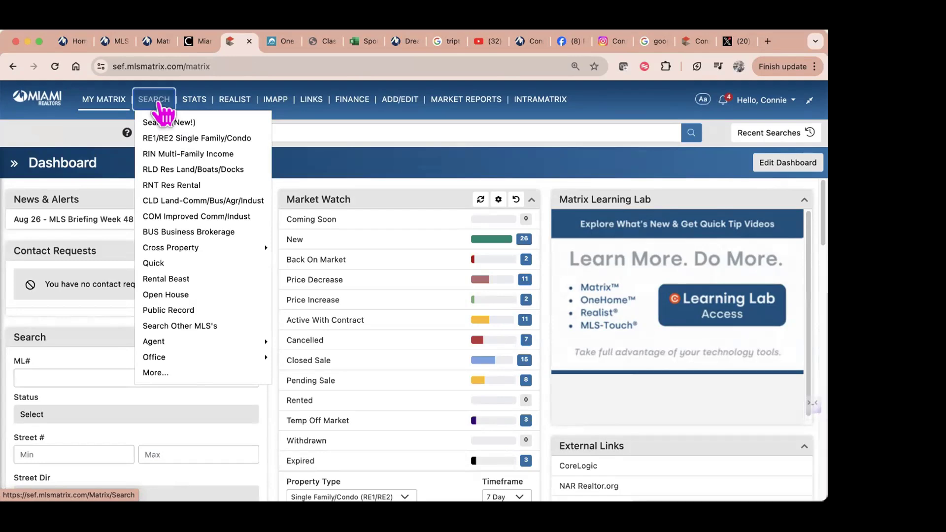
Step: Visit the FMLS/Georgia Matrix dashboard via INTRAMATRIX, go back to Miami, then switch to the Clareity page
{"action": "left_click", "coordinate": [554, 101]}
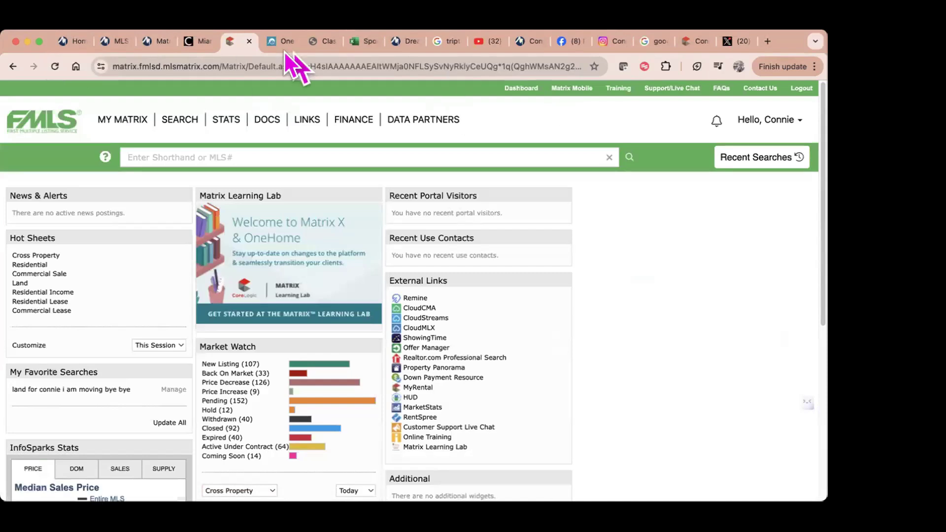
{"action": "left_click", "coordinate": [12, 67]}
{"action": "left_click", "coordinate": [565, 107]}
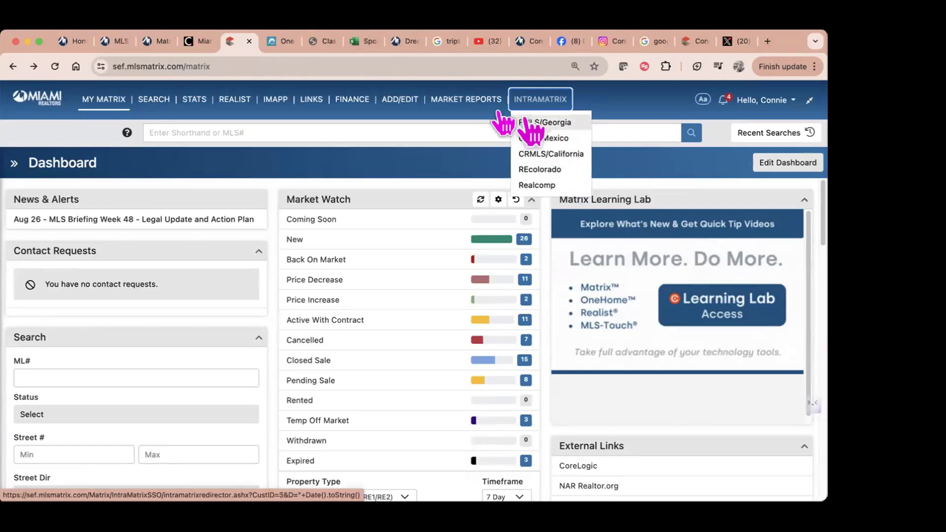
{"action": "left_click", "coordinate": [199, 41]}
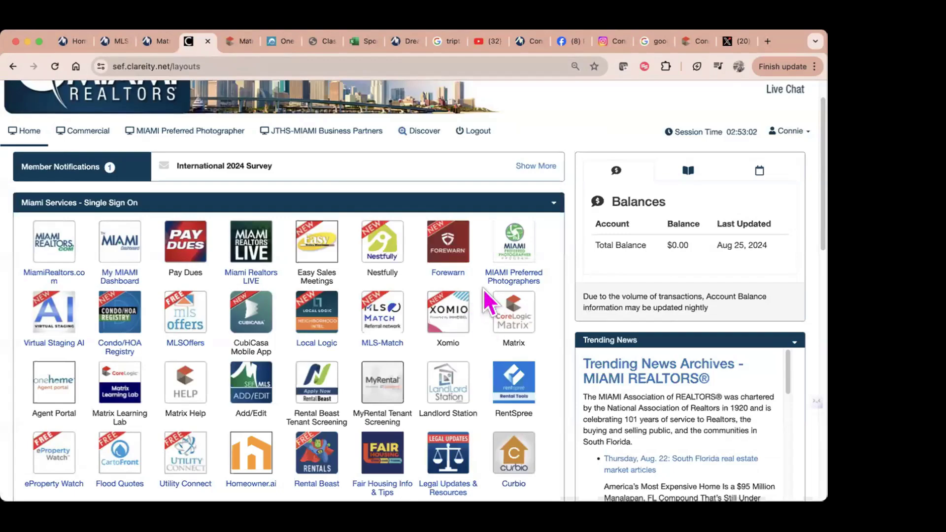
{"action": "scroll", "coordinate": [493, 302], "scroll_direction": "down", "scroll_amount": 10}
{"action": "scroll", "coordinate": [515, 293], "scroll_direction": "down", "scroll_amount": 1}
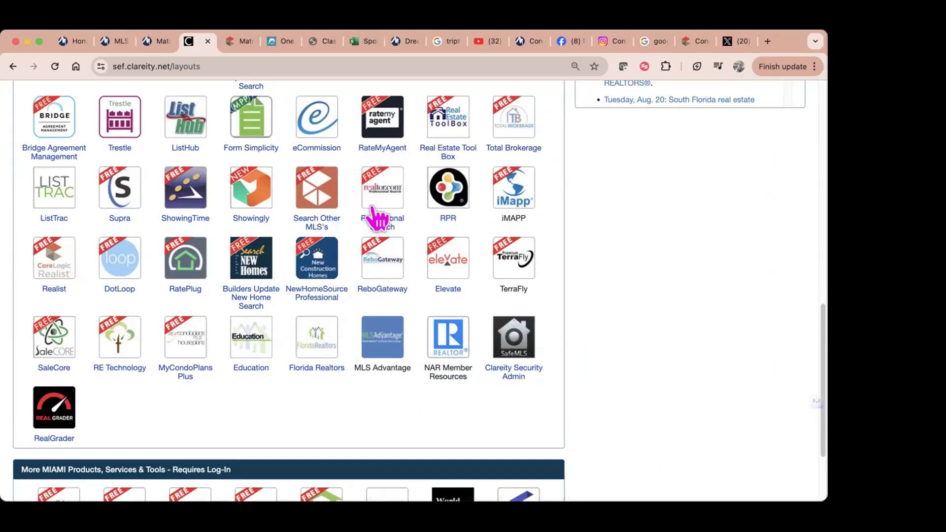
{"action": "scroll", "coordinate": [377, 217], "scroll_direction": "up", "scroll_amount": 3}
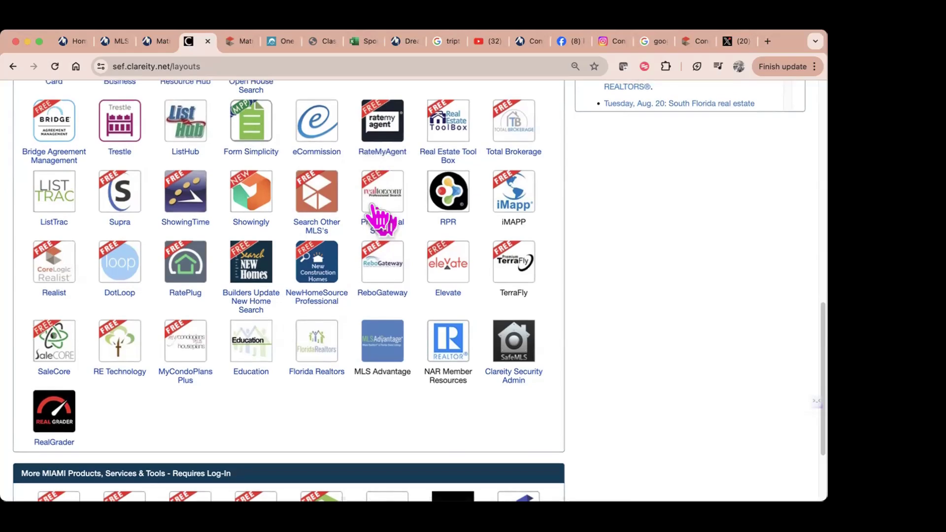
{"action": "scroll", "coordinate": [383, 217], "scroll_direction": "up", "scroll_amount": 8}
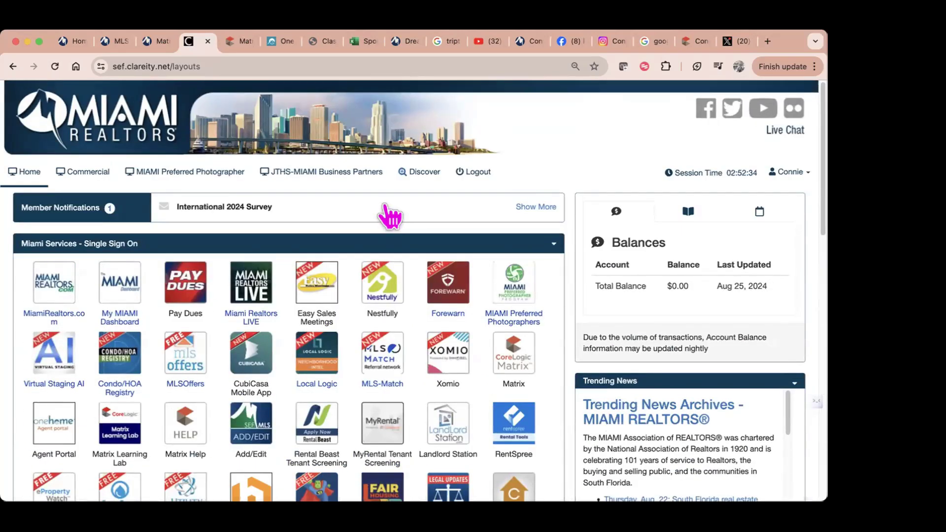
Step: Copy the MIAMI Trainers YouTube channel URL from the address bar, then return to the Clareity dashboard
{"action": "left_click", "coordinate": [495, 42]}
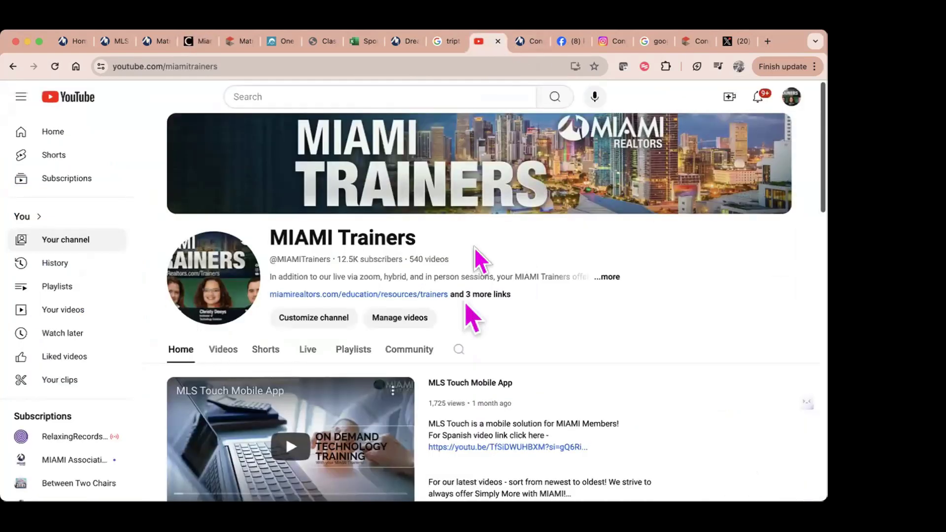
{"action": "left_click", "coordinate": [240, 61]}
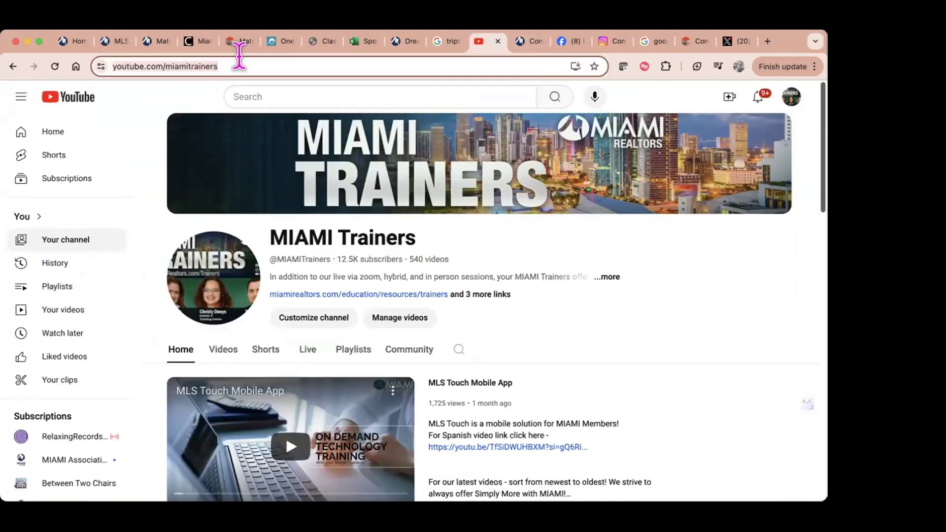
{"action": "right_click", "coordinate": [240, 63]}
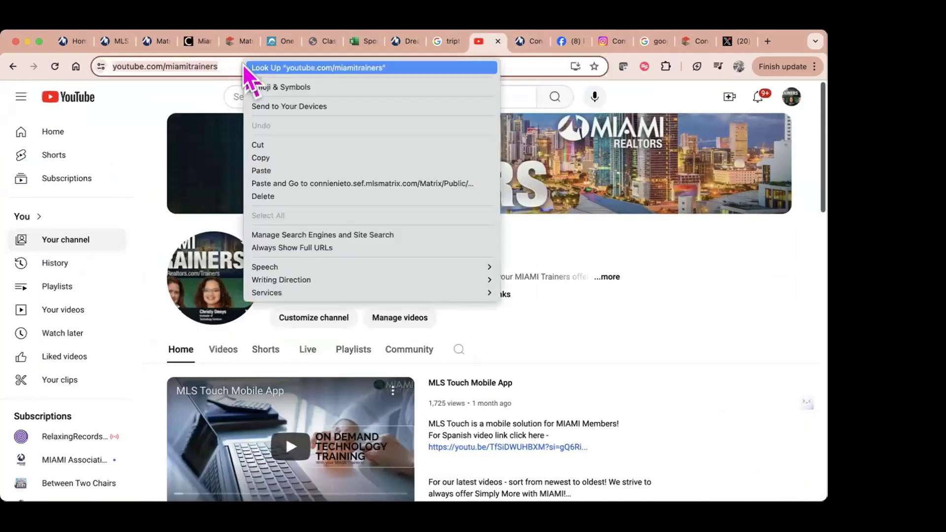
{"action": "left_click", "coordinate": [308, 158]}
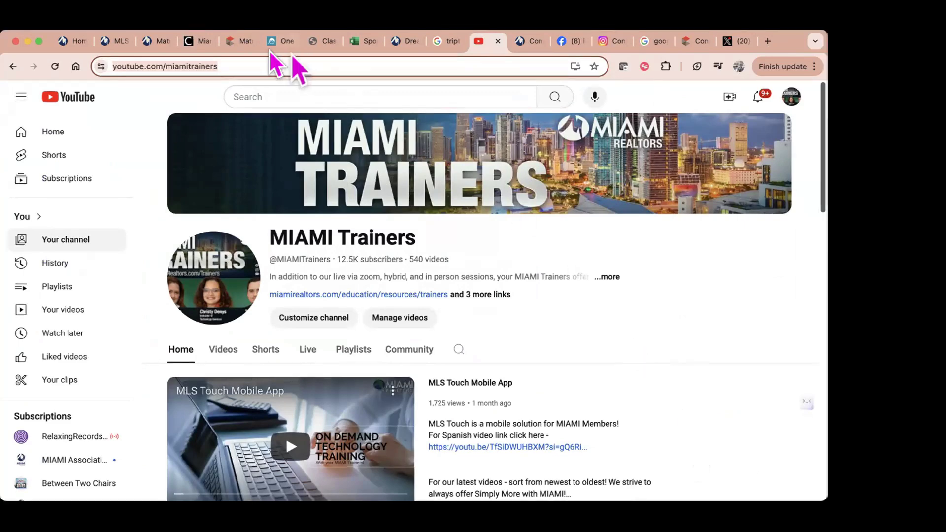
{"action": "left_click", "coordinate": [200, 43]}
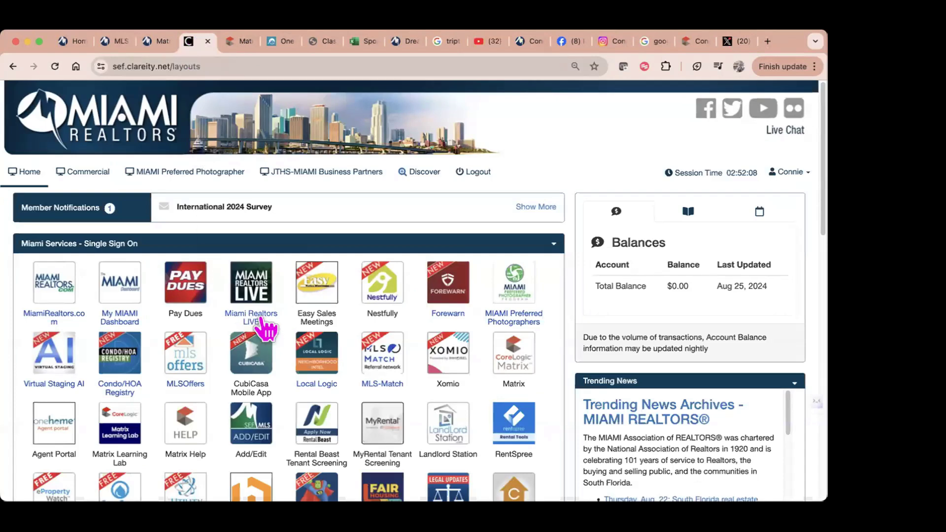